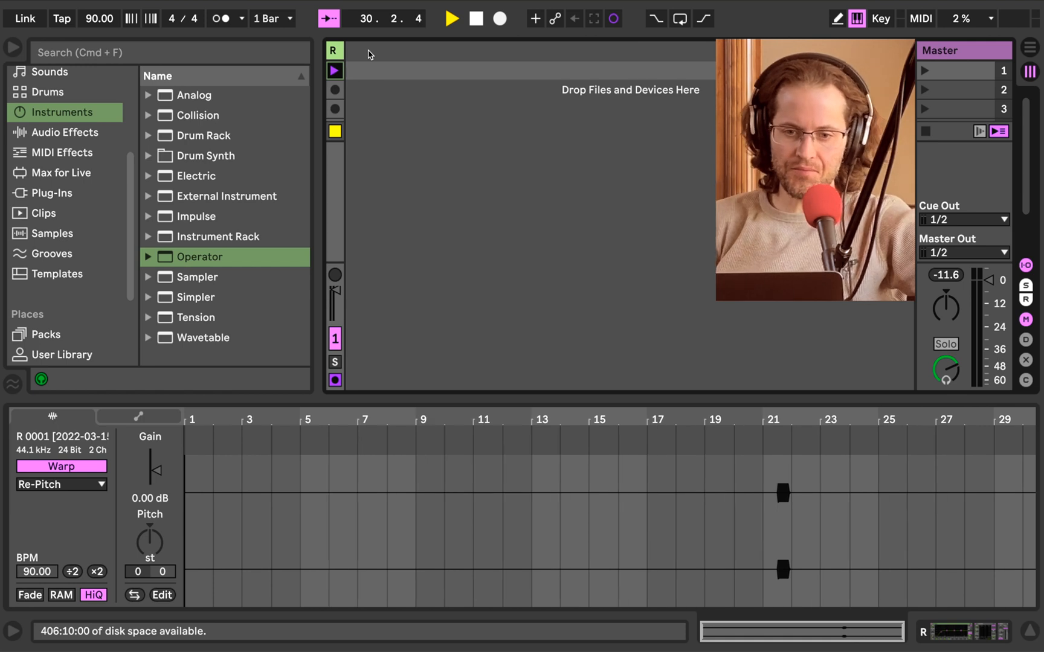
Widen the browser and list the devices in the Instruments category.
{"action": "left_click_drag", "start_coordinate": [320, 89], "coordinate": [357, 90]}
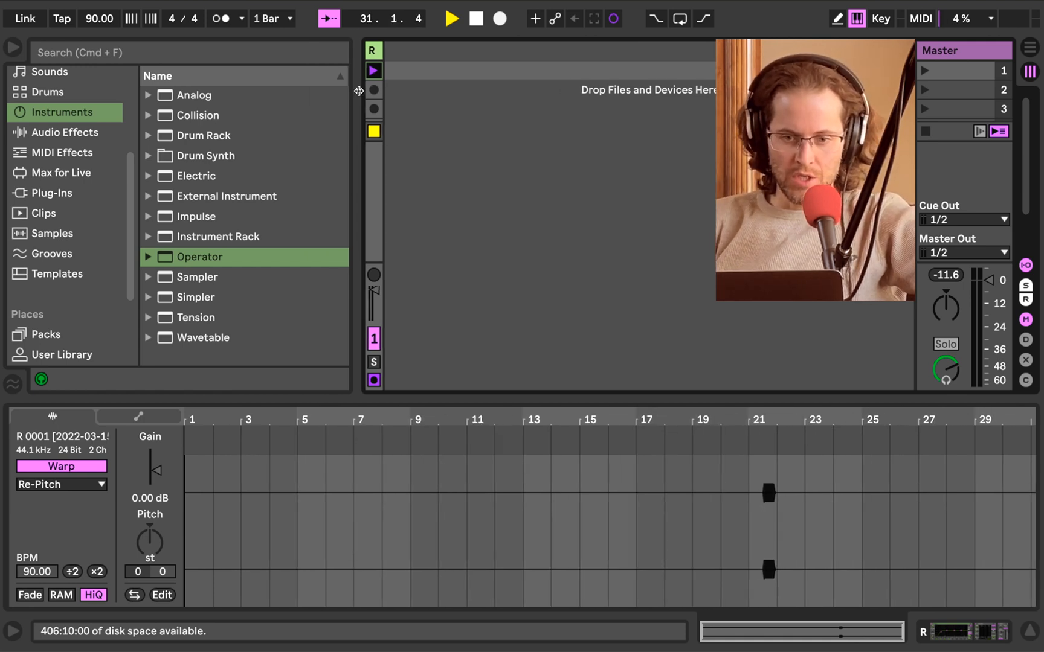
{"action": "left_click", "coordinate": [254, 236]}
{"action": "left_click", "coordinate": [94, 133]}
{"action": "scroll", "coordinate": [94, 133], "scroll_direction": "up", "scroll_amount": 2}
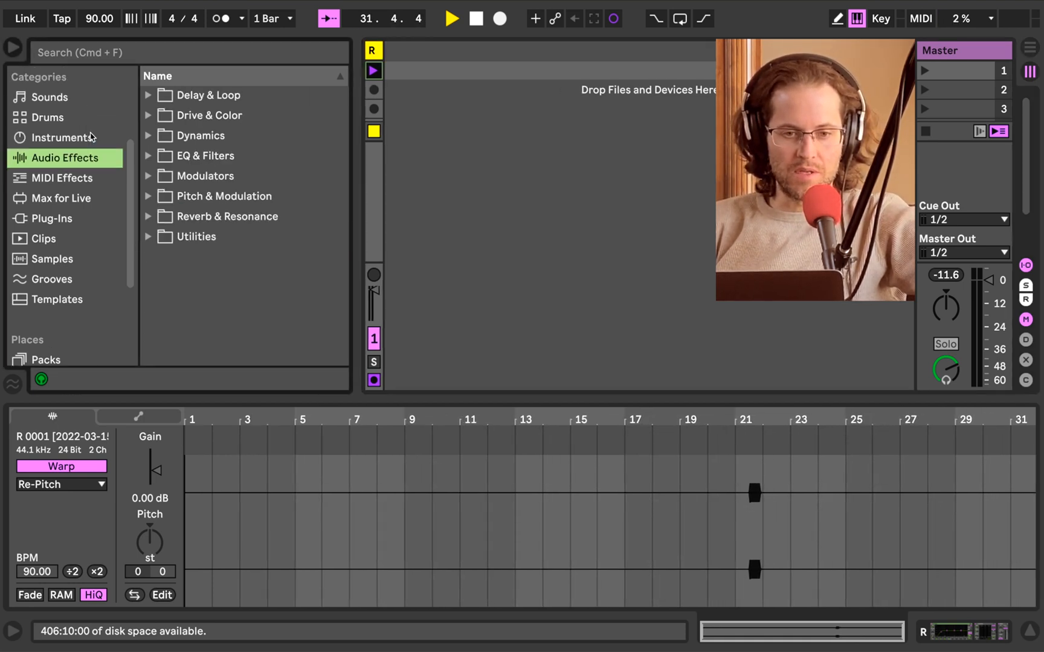
{"action": "left_click", "coordinate": [84, 156]}
{"action": "left_click", "coordinate": [235, 203]}
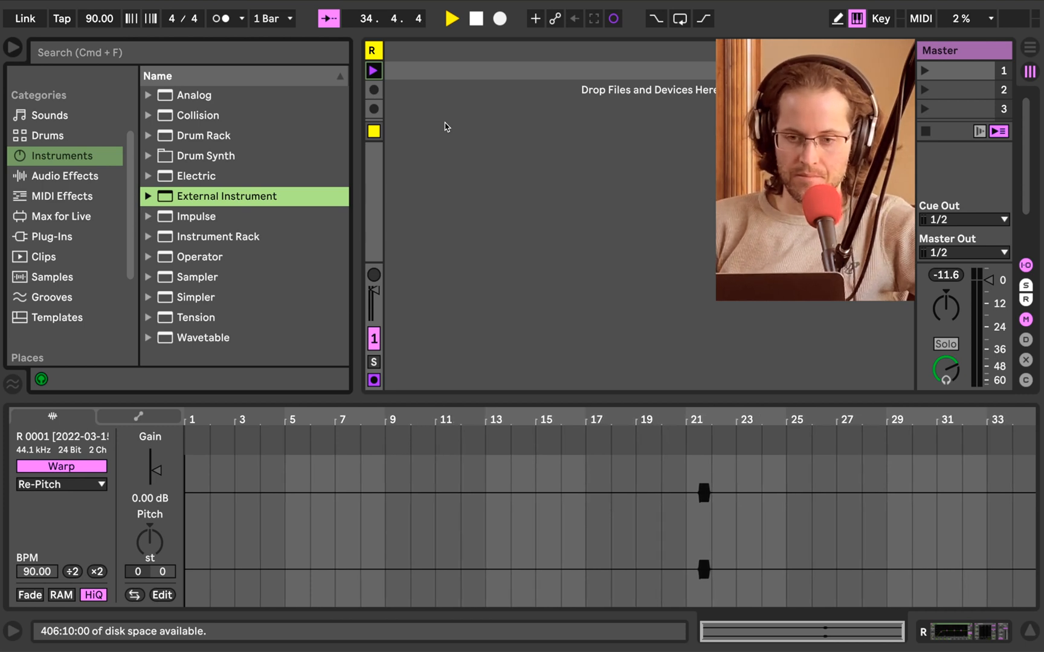
Insert a MIDI track beside the audio track, widen it and arm it for recording.
{"action": "right_click", "coordinate": [443, 108]}
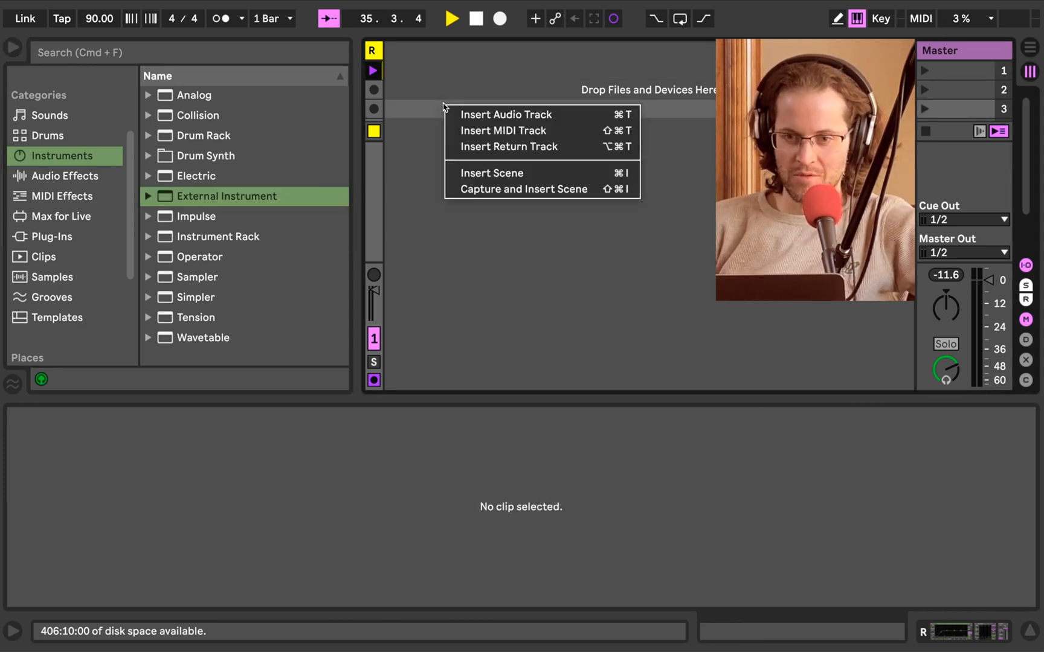
{"action": "left_click", "coordinate": [472, 131]}
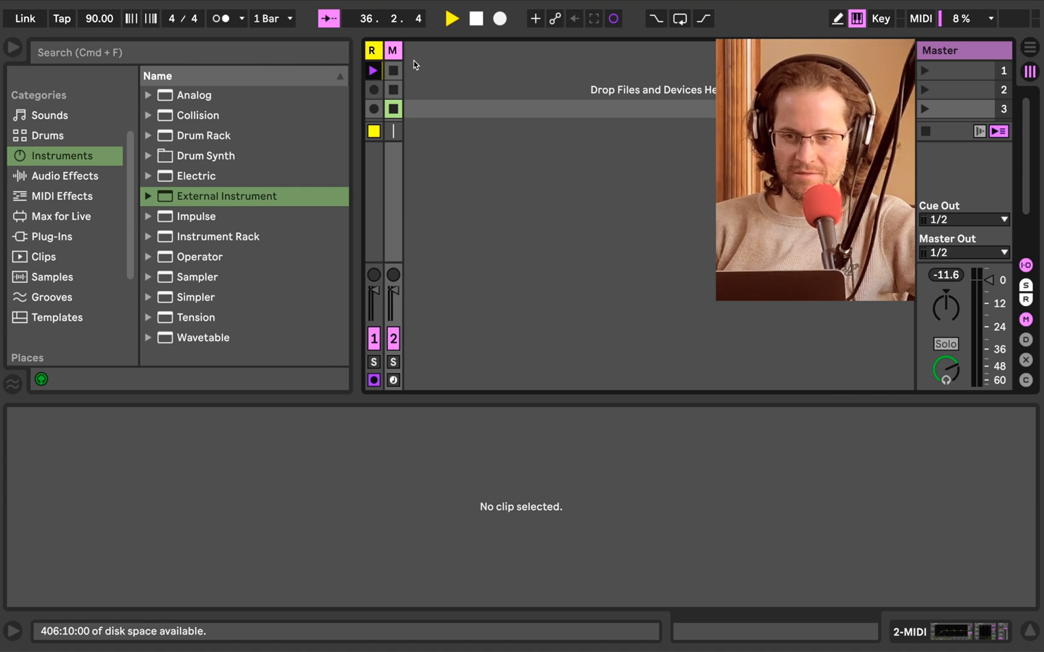
{"action": "left_click_drag", "start_coordinate": [403, 52], "coordinate": [470, 55]}
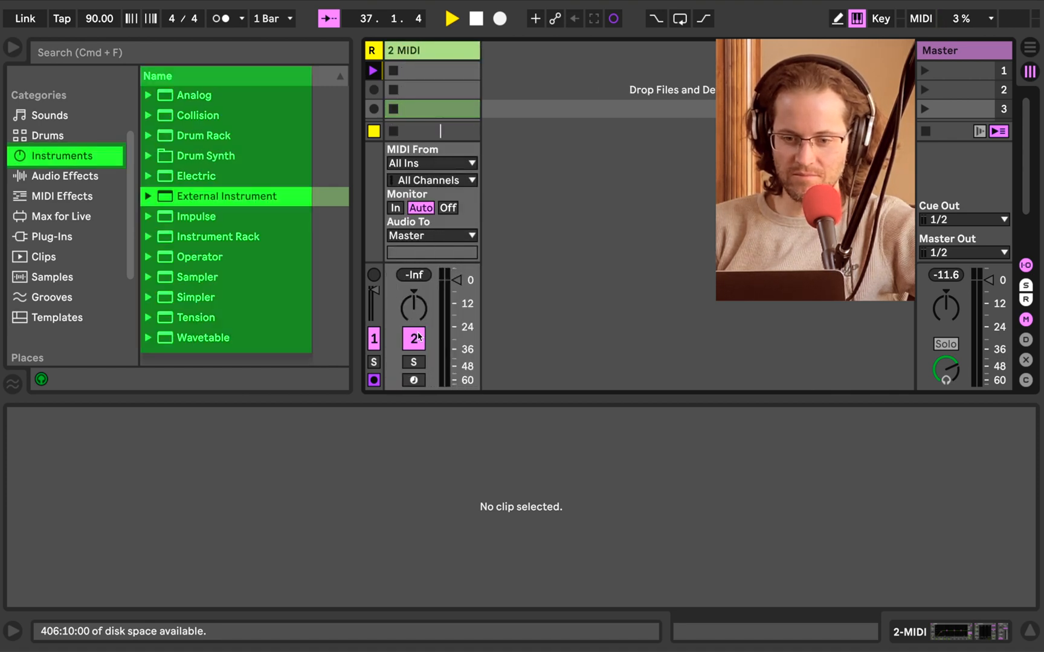
{"action": "left_click", "coordinate": [413, 380]}
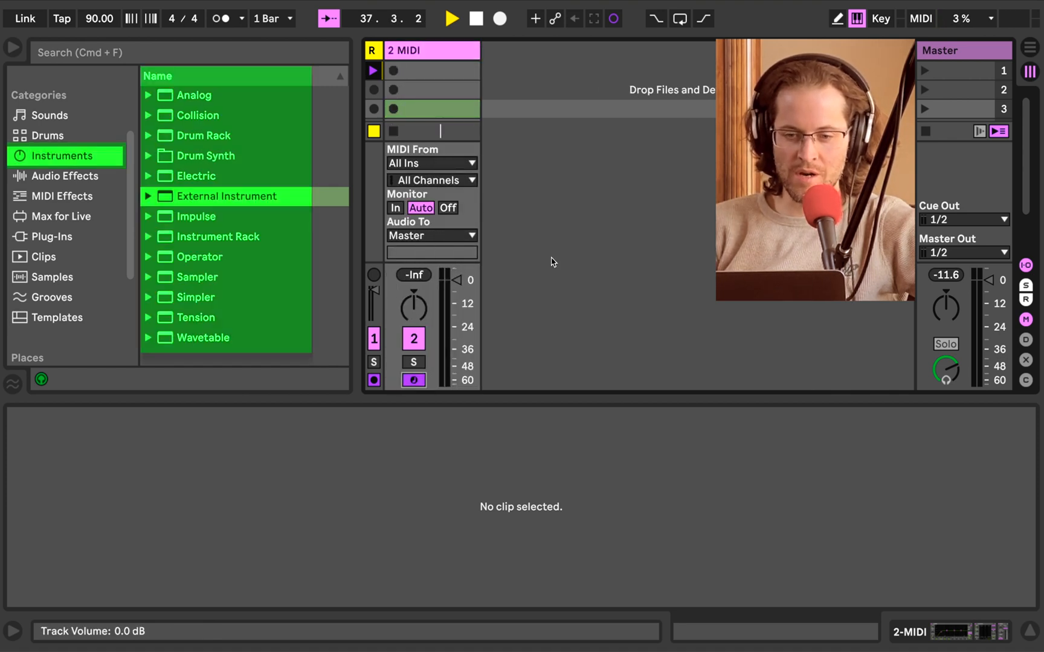
Load an empty Instrument Rack onto the MIDI track and show its chain list.
{"action": "left_click", "coordinate": [221, 161]}
{"action": "left_click_drag", "start_coordinate": [206, 244], "coordinate": [462, 100]}
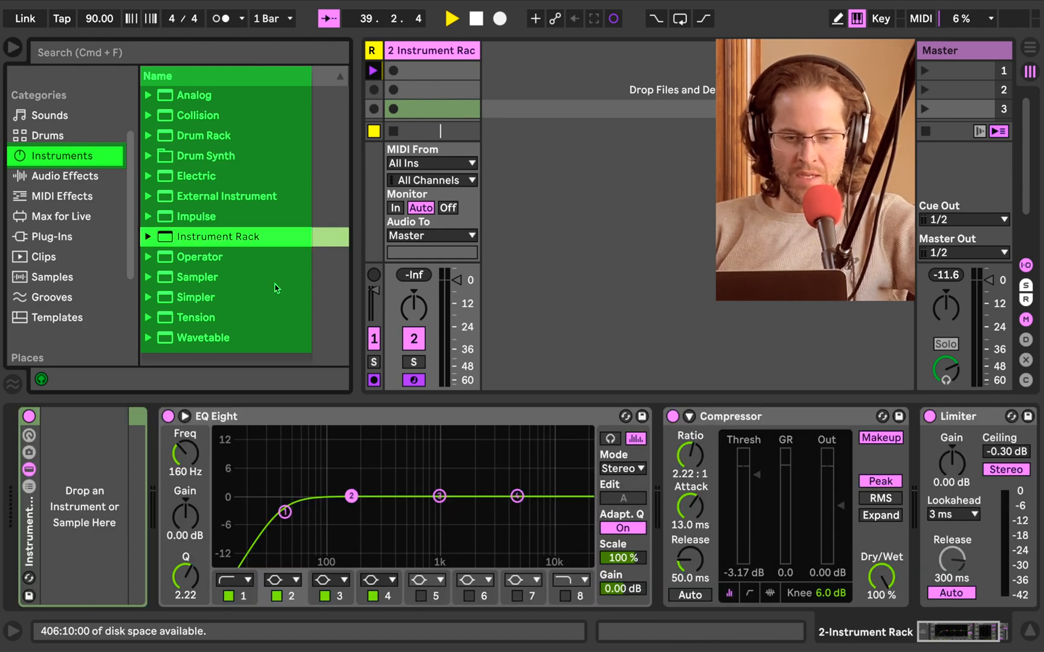
{"action": "left_click", "coordinate": [29, 487]}
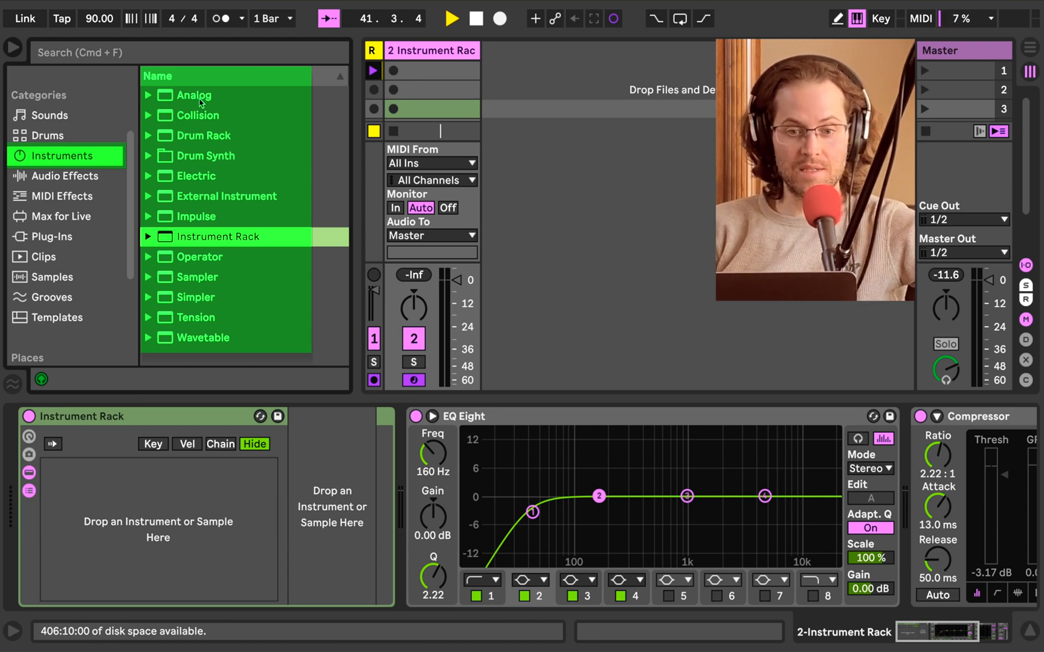
Add Analog to the rack as a chain and lower its Filter 1 frequency to 608 Hz.
{"action": "left_click_drag", "start_coordinate": [192, 94], "coordinate": [125, 506]}
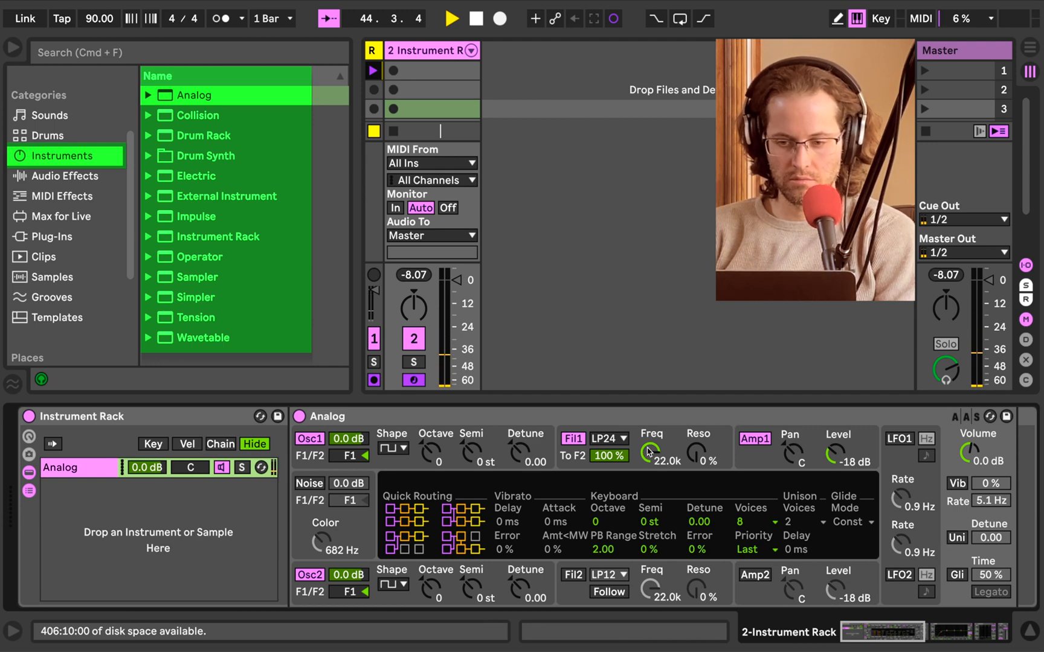
{"action": "left_click_drag", "start_coordinate": [650, 452], "coordinate": [650, 490]}
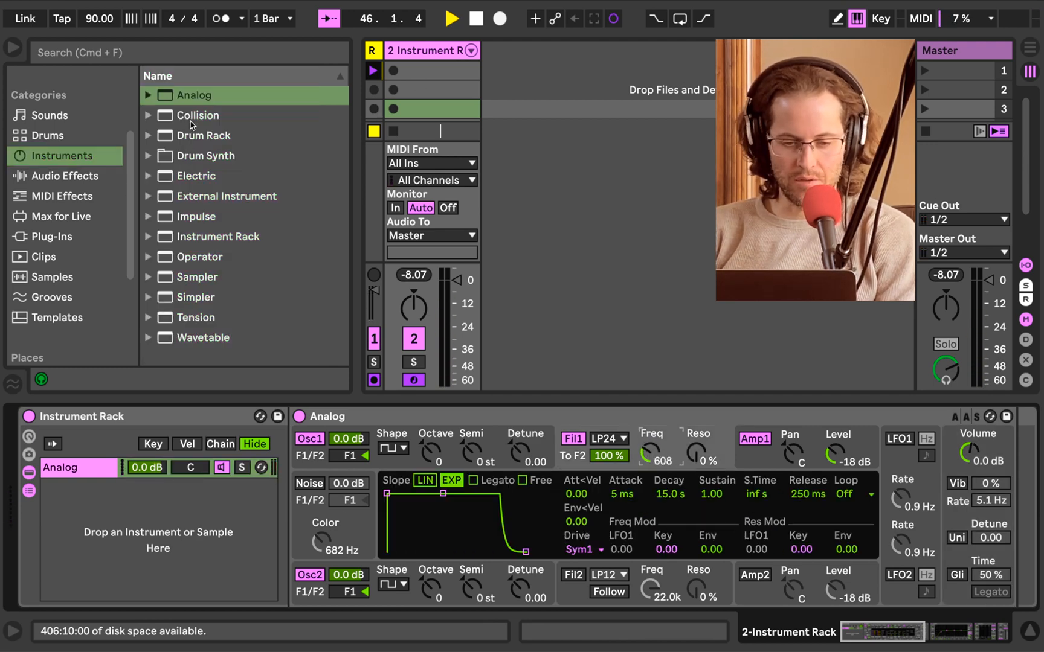
Add Collision as a second chain below Analog and toggle its chain activator off and on.
{"action": "left_click_drag", "start_coordinate": [190, 116], "coordinate": [123, 518]}
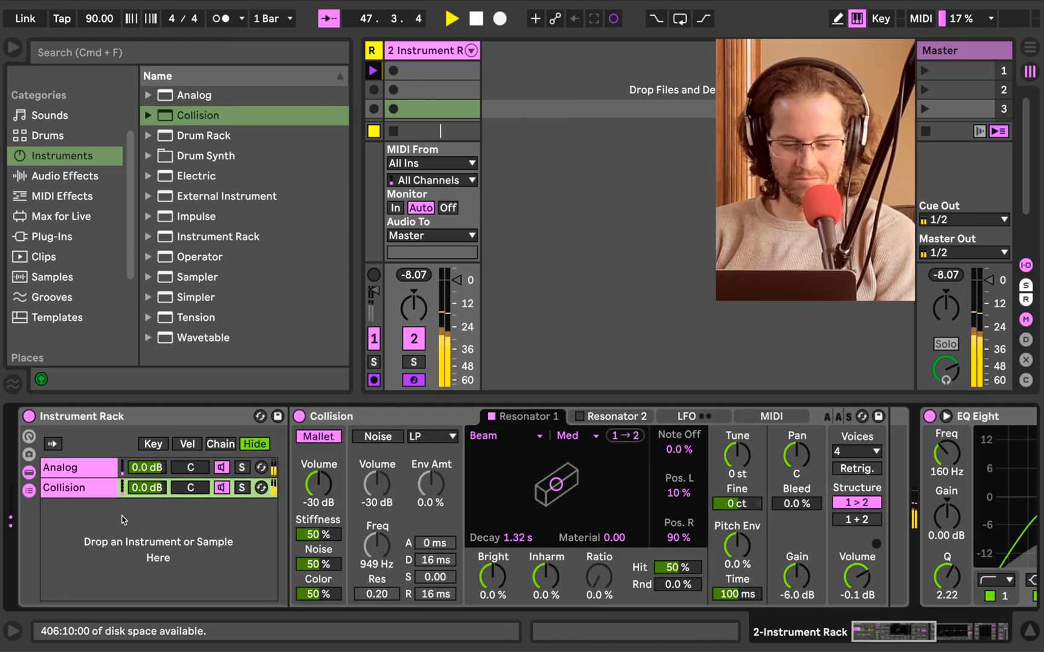
{"action": "left_click", "coordinate": [223, 489]}
{"action": "left_click", "coordinate": [222, 490]}
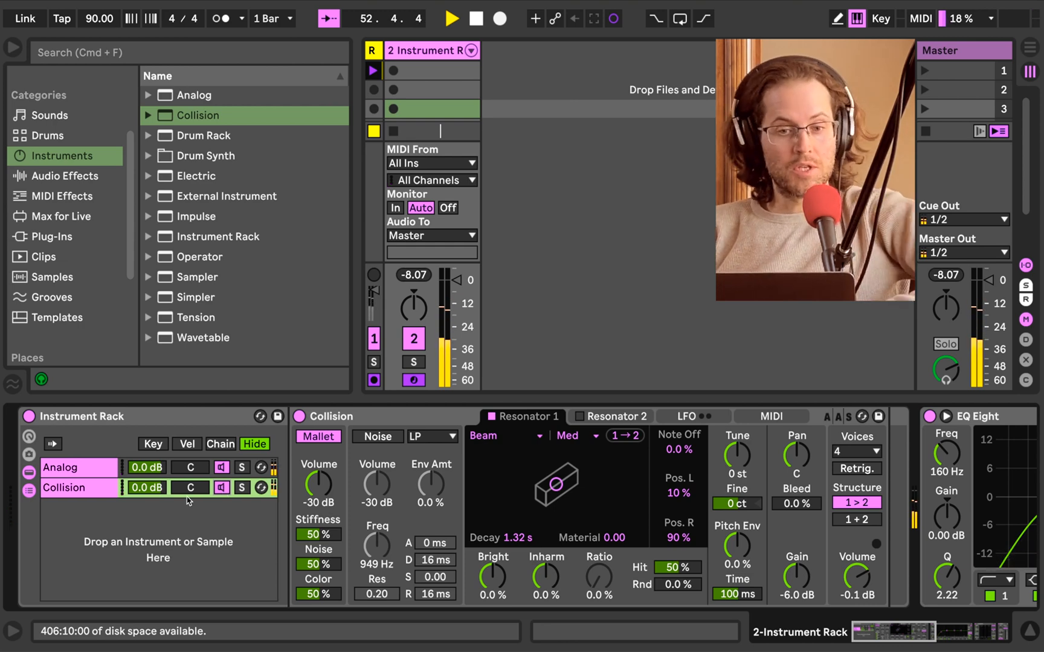
Delete the Instrument Rack holding the Analog and Collision chains from the MIDI track.
{"action": "left_click", "coordinate": [81, 416]}
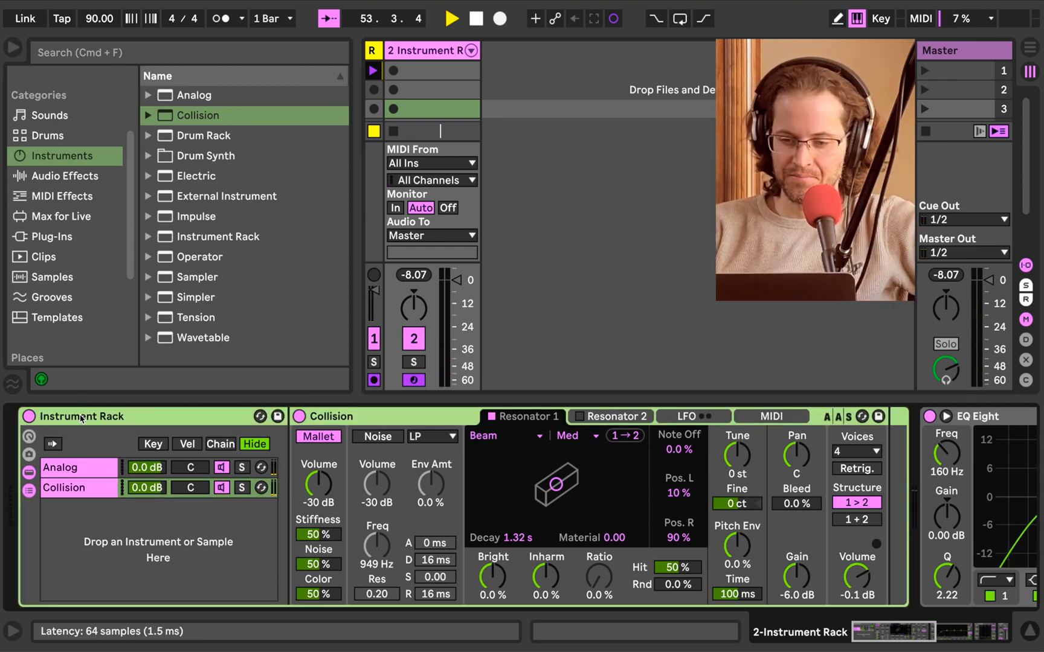
{"action": "key", "text": "Delete"}
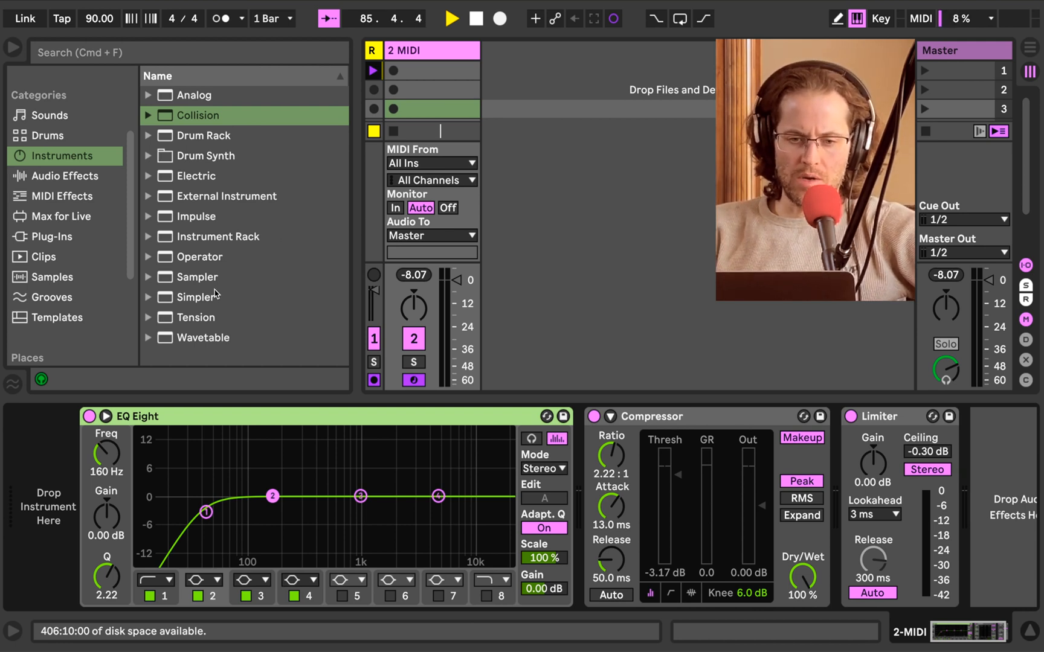
{"action": "left_click_drag", "start_coordinate": [204, 278], "coordinate": [83, 468]}
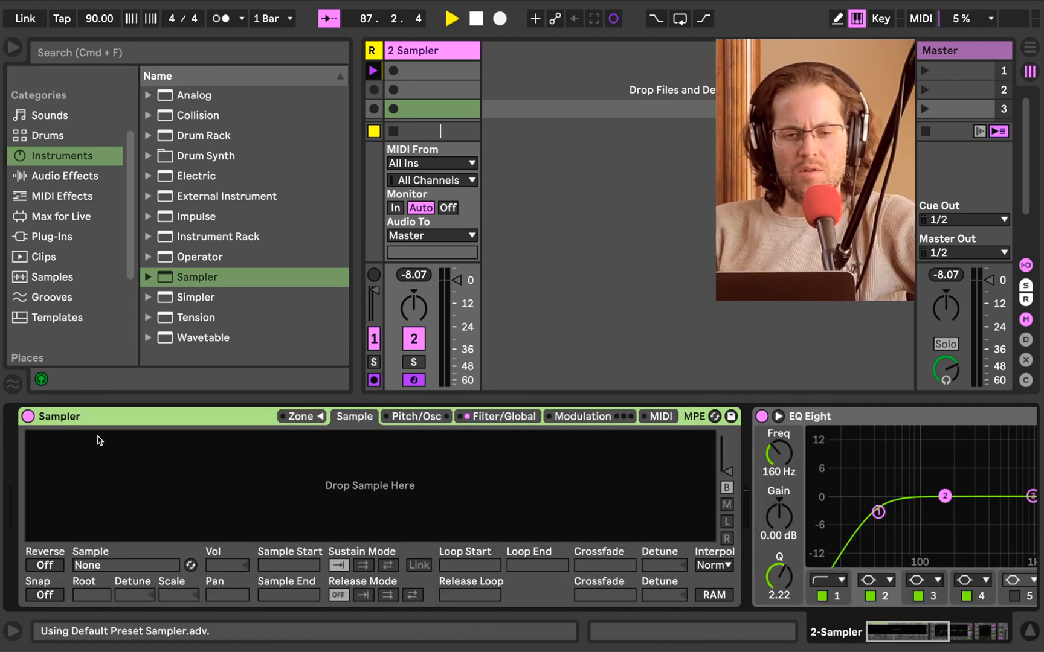
{"action": "left_click_drag", "start_coordinate": [197, 236], "coordinate": [20, 439]}
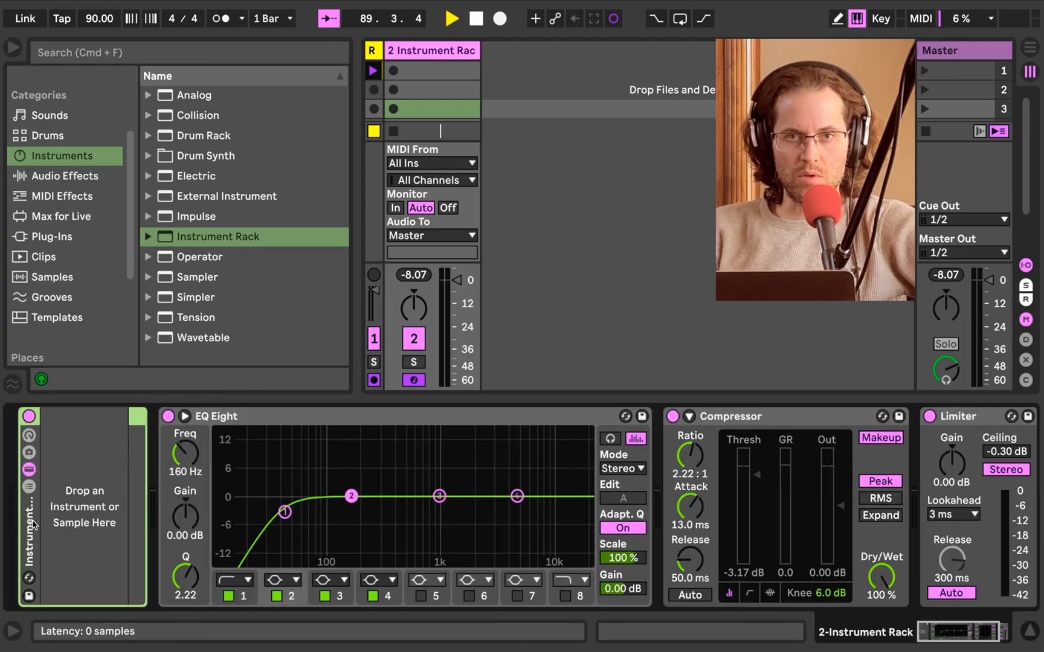
{"action": "key", "text": "Delete"}
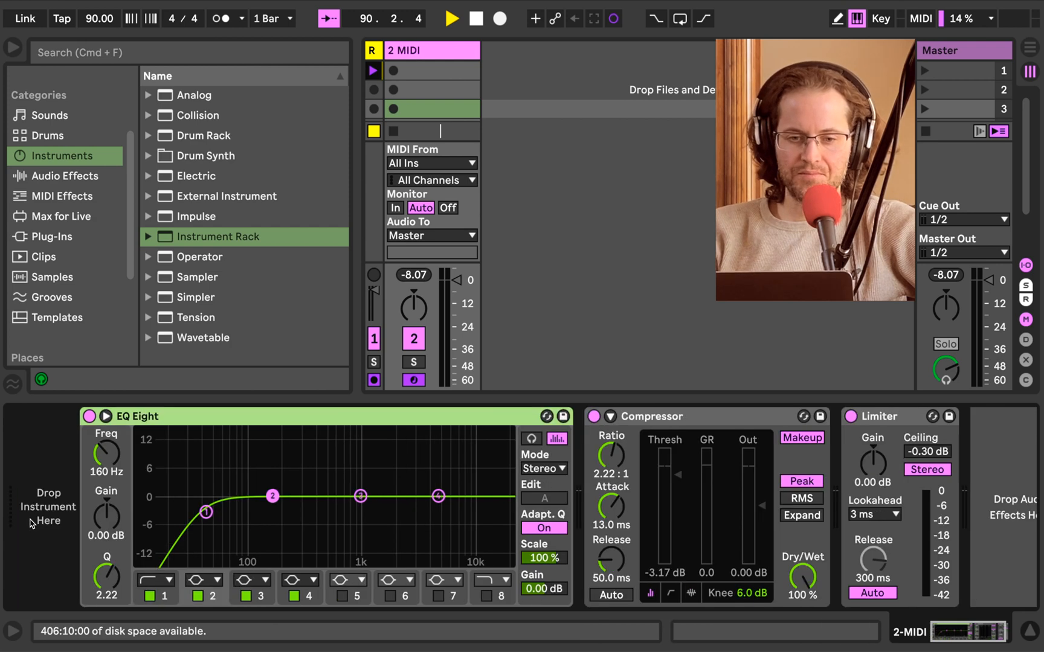
Load an empty Sampler onto the MIDI track ahead of EQ Eight.
{"action": "left_click", "coordinate": [190, 279]}
{"action": "left_click_drag", "start_coordinate": [189, 280], "coordinate": [78, 439]}
{"action": "left_click", "coordinate": [933, 418]}
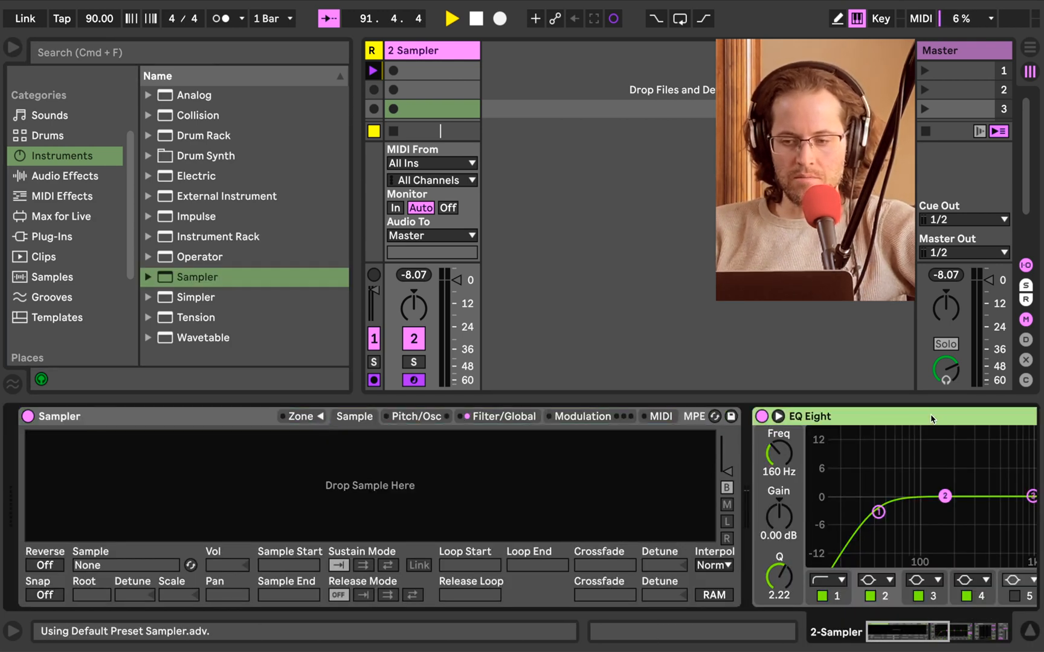
Group the Sampler into an Instrument Rack and show the rack's chain list.
{"action": "left_click", "coordinate": [230, 425]}
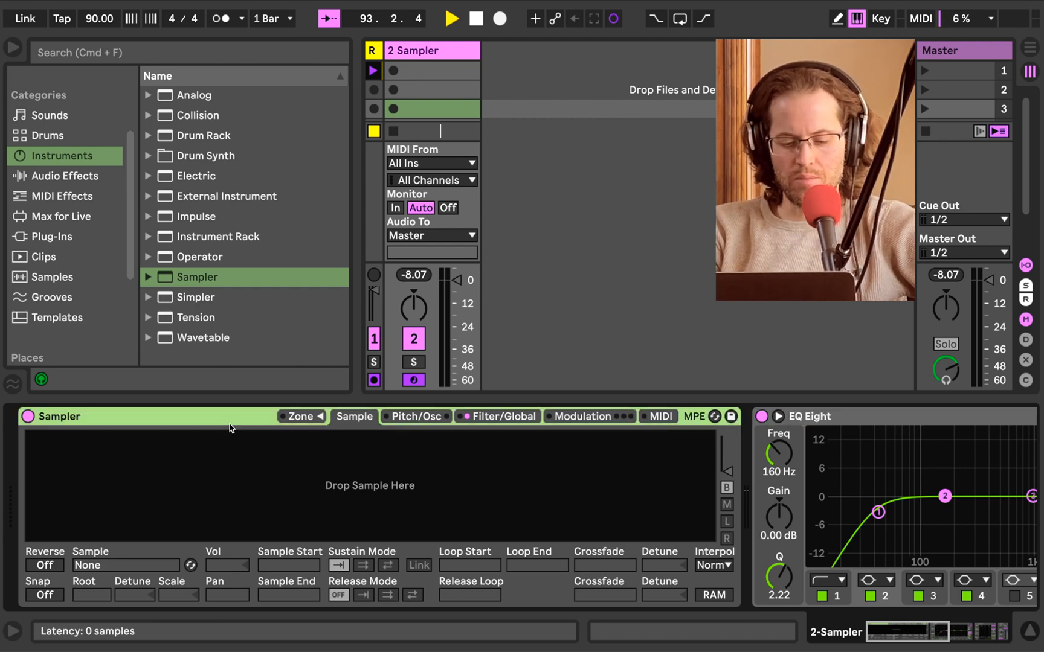
{"action": "key", "text": "super+g"}
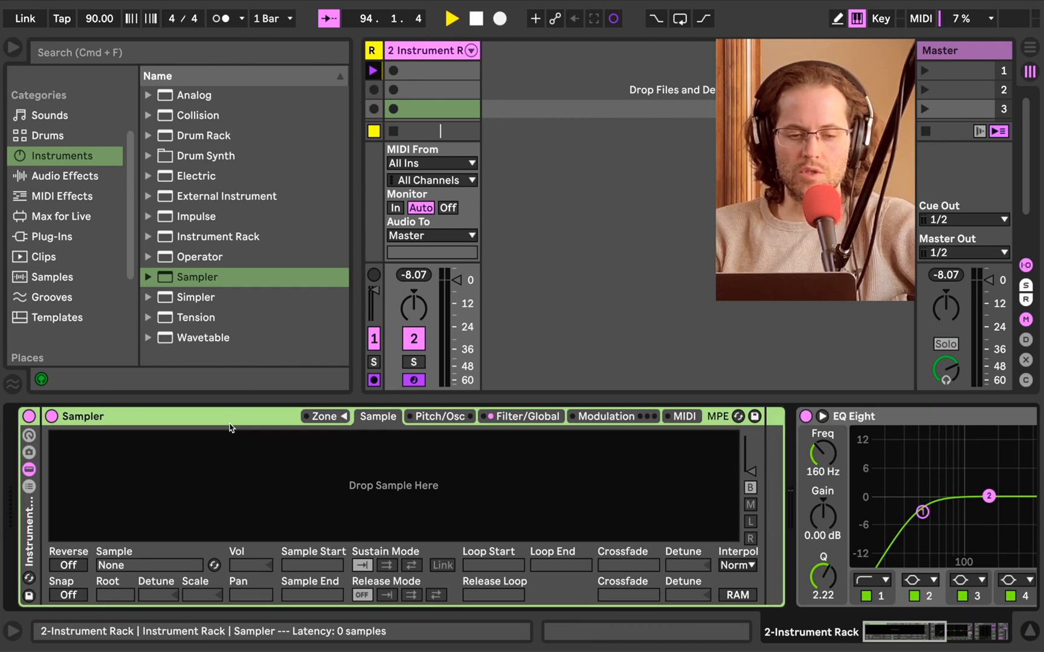
{"action": "left_click", "coordinate": [29, 487]}
Rename the rack's Sampler chain to "Sampler 1".
{"action": "left_click", "coordinate": [75, 478]}
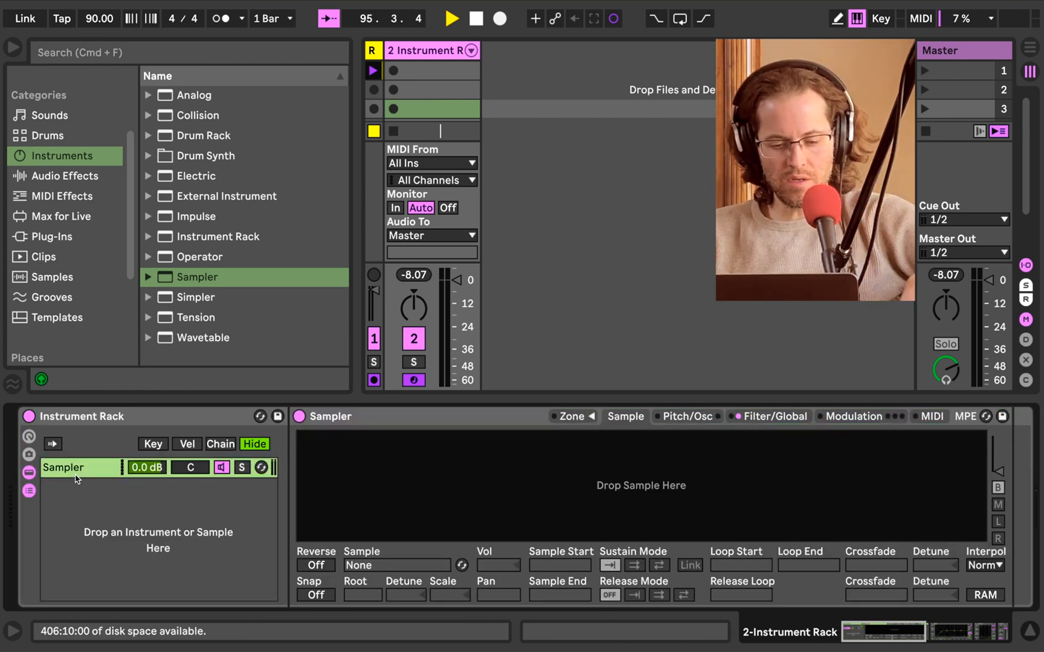
{"action": "key", "text": "super+r"}
{"action": "key", "text": "Right"}
{"action": "type", "text": "1"}
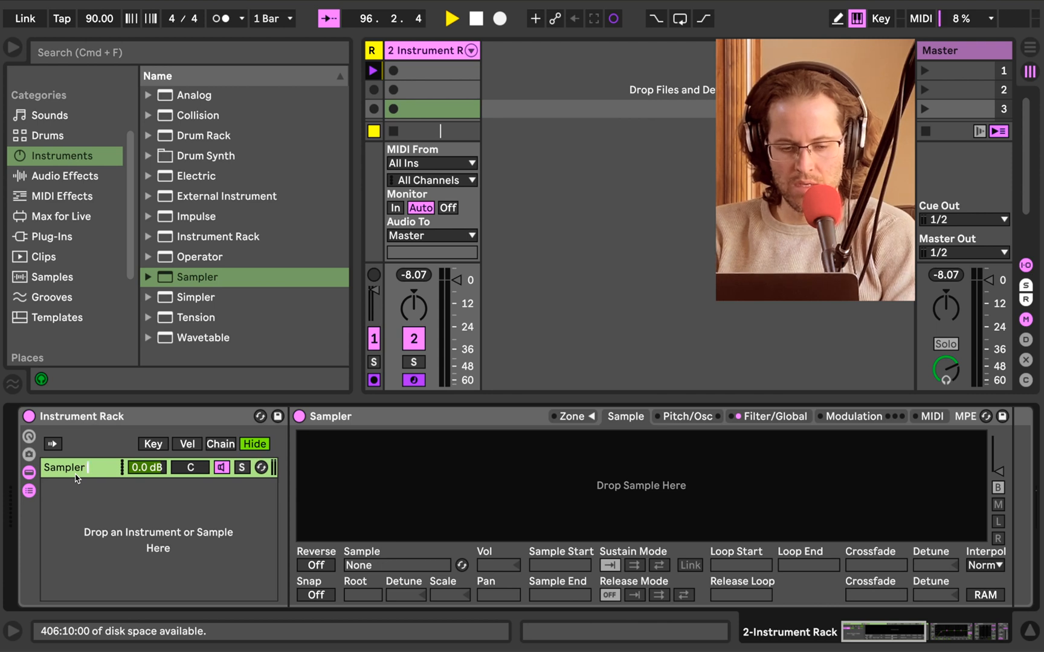
{"action": "key", "text": "Return"}
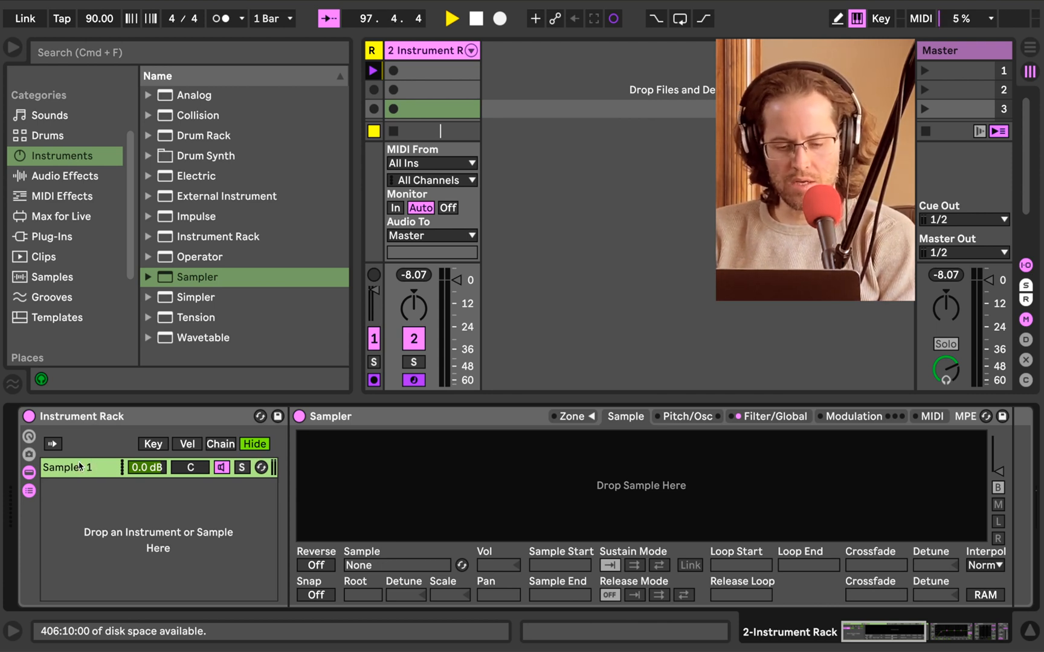
Duplicate the Sampler 1 chain twice and rename the middle chain "Sampler 2".
{"action": "key", "text": "super+d"}
{"action": "key", "text": "super+d"}
{"action": "left_click", "coordinate": [86, 493]}
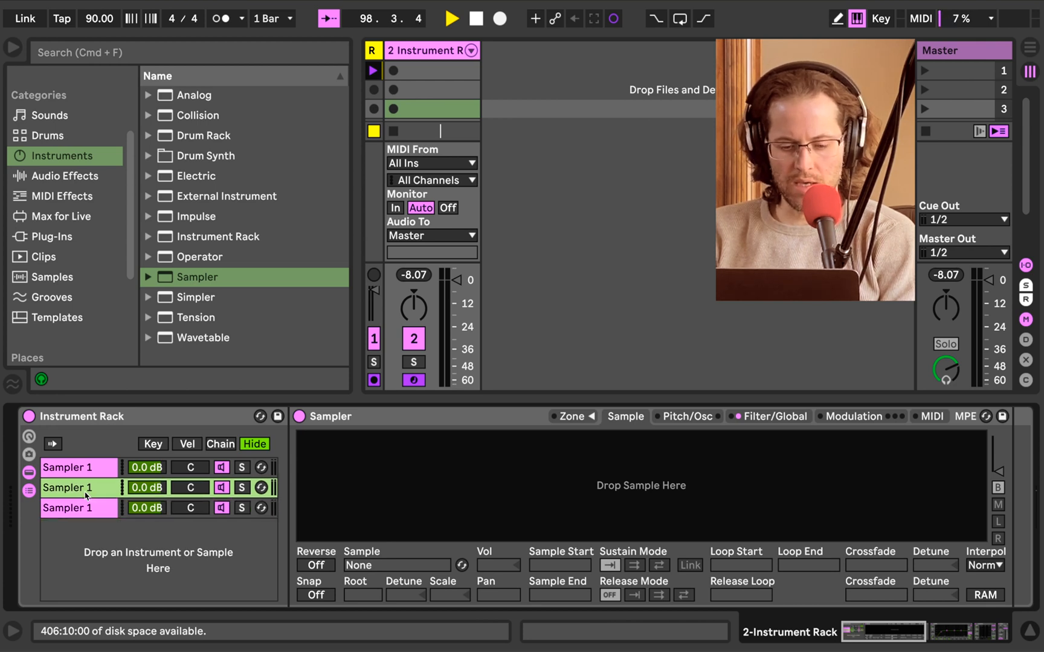
{"action": "key", "text": "super+r"}
{"action": "key", "text": "Right"}
{"action": "key", "text": "BackSpace"}
{"action": "type", "text": "2"}
{"action": "key", "text": "Return"}
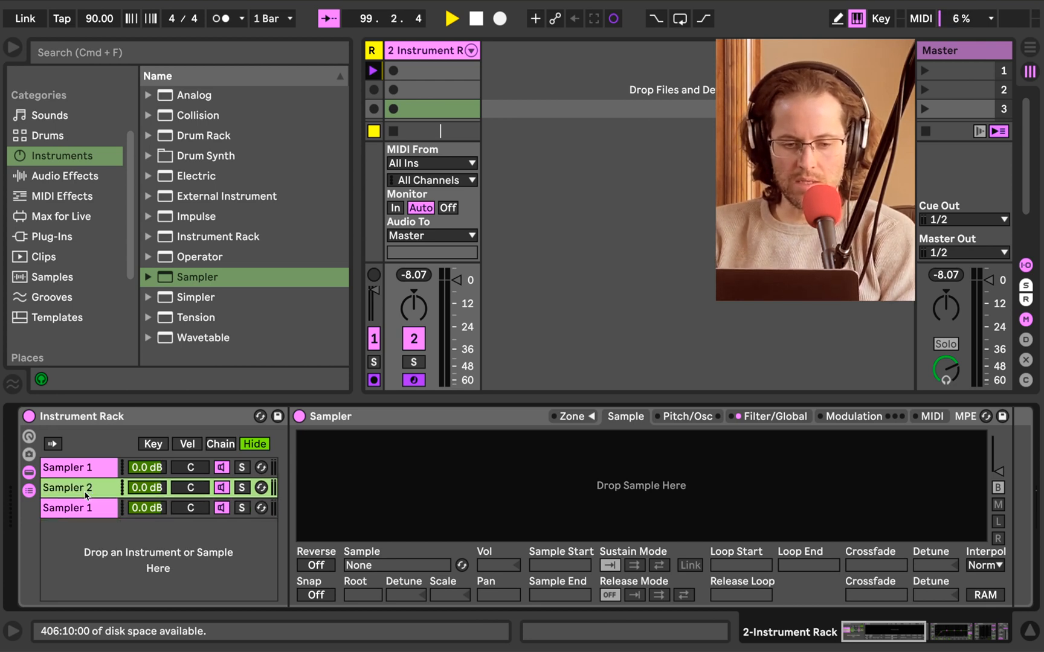
Rename the third chain in the rack to "Sampler 3".
{"action": "left_click", "coordinate": [103, 509]}
{"action": "key", "text": "super+r"}
{"action": "key", "text": "Right"}
{"action": "key", "text": "BackSpace"}
{"action": "type", "text": "3"}
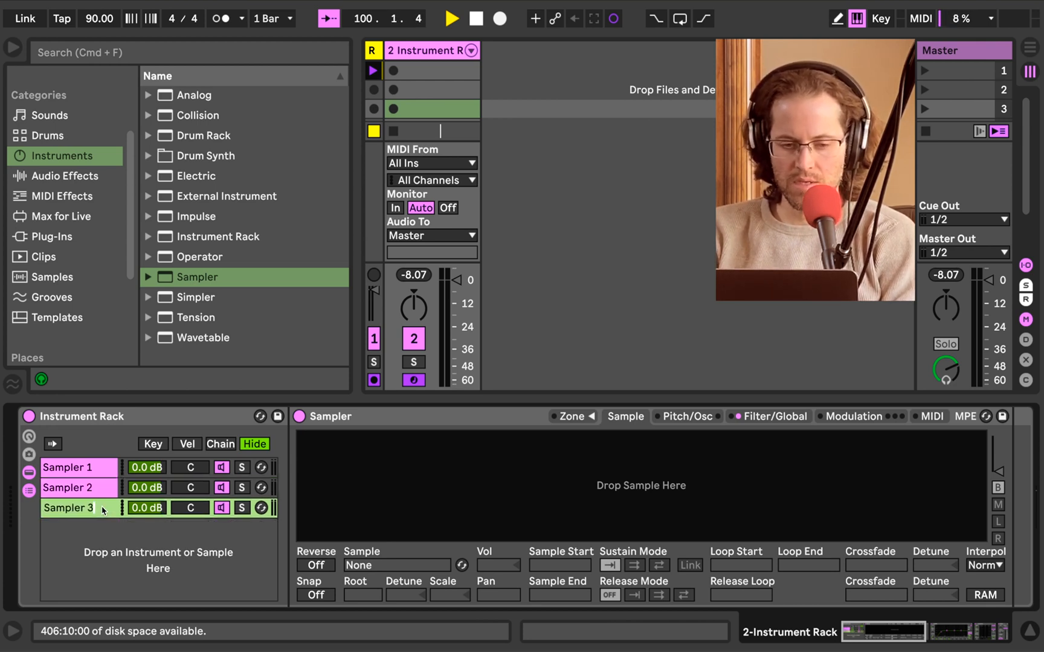
{"action": "key", "text": "Return"}
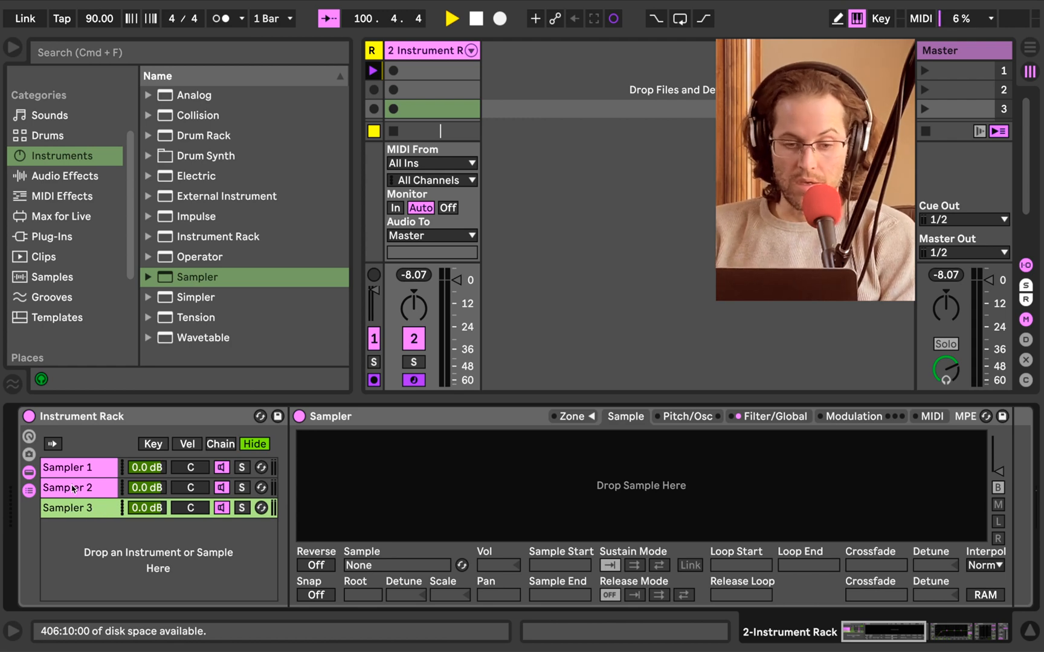
Color the Sampler 2 chain purple and the Sampler 3 chain green.
{"action": "right_click", "coordinate": [72, 488]}
{"action": "left_click", "coordinate": [92, 477]}
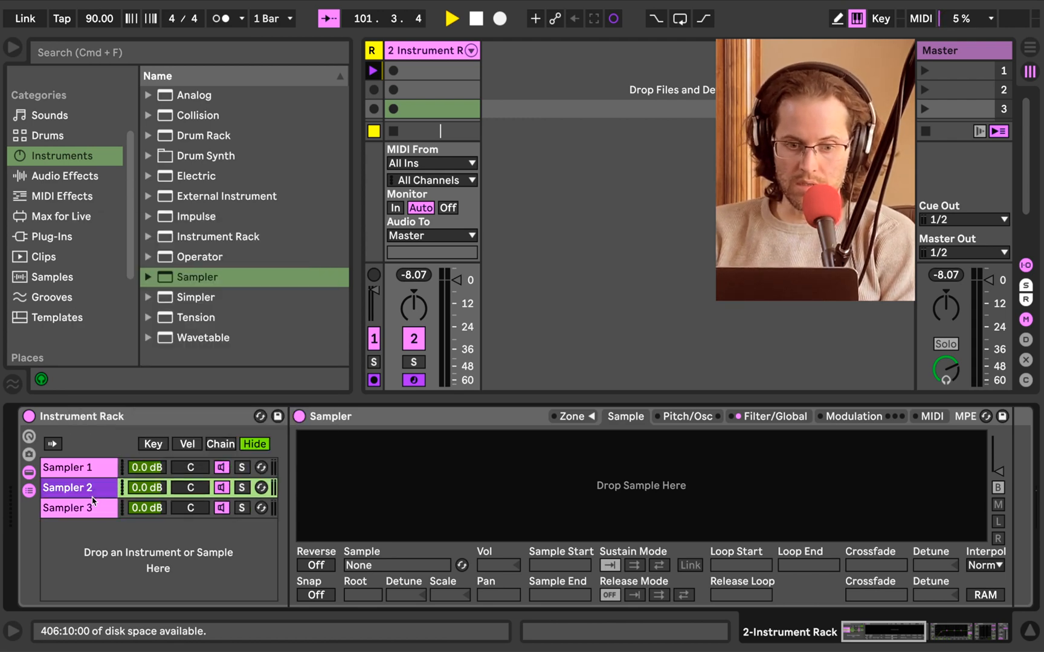
{"action": "right_click", "coordinate": [92, 502]}
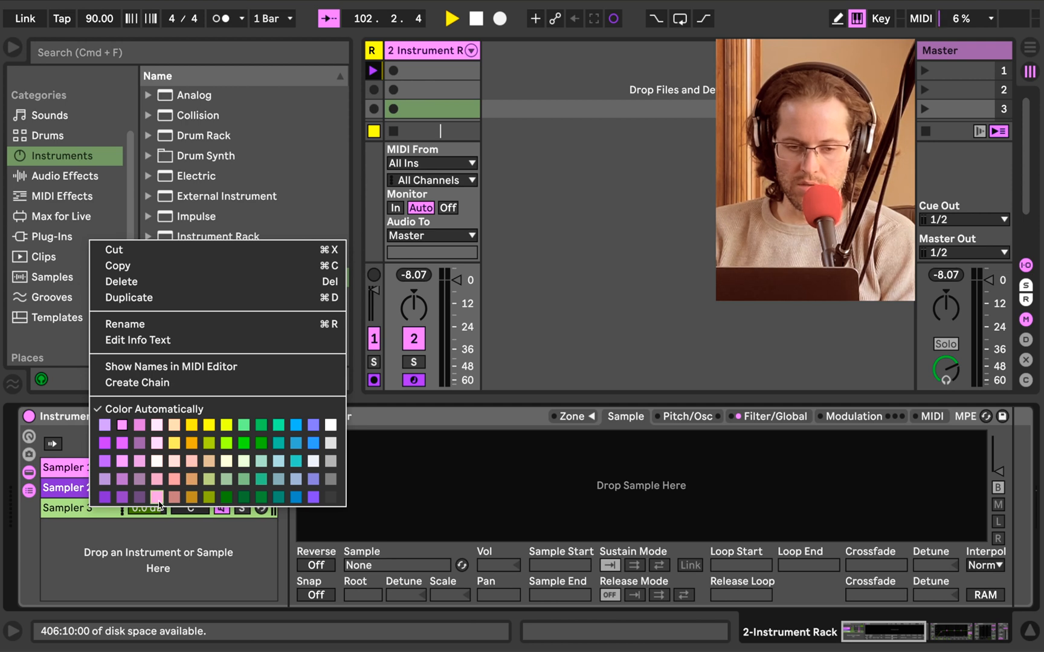
{"action": "left_click", "coordinate": [159, 500]}
{"action": "right_click", "coordinate": [68, 512]}
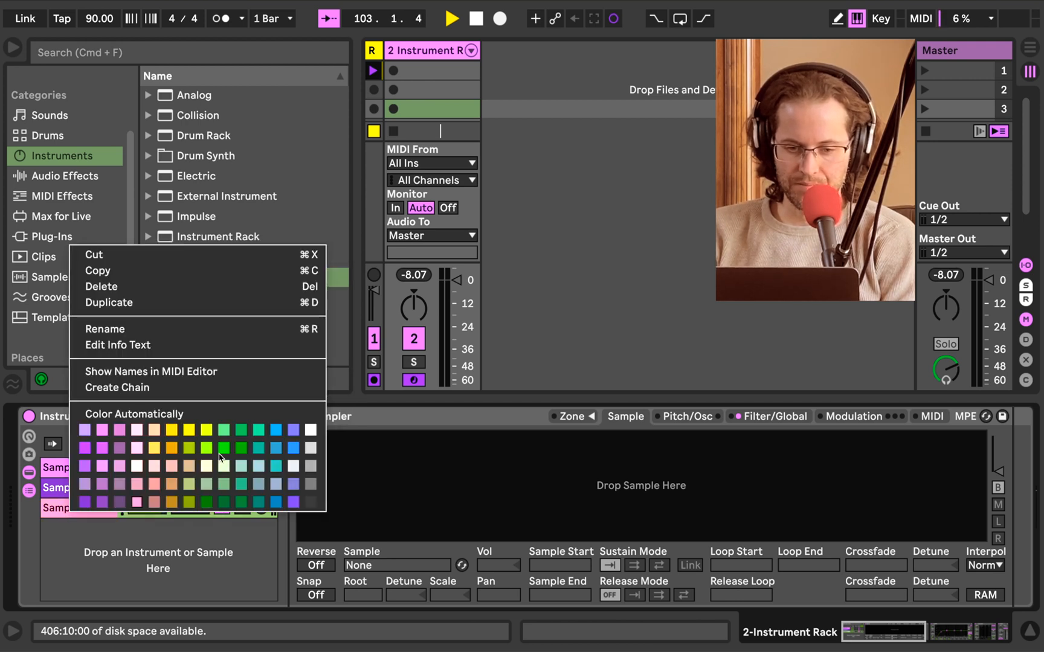
{"action": "left_click", "coordinate": [242, 450]}
Deactivate the Sampler 2 and Sampler 3 chains and select the Sampler 1 chain.
{"action": "left_click", "coordinate": [74, 474]}
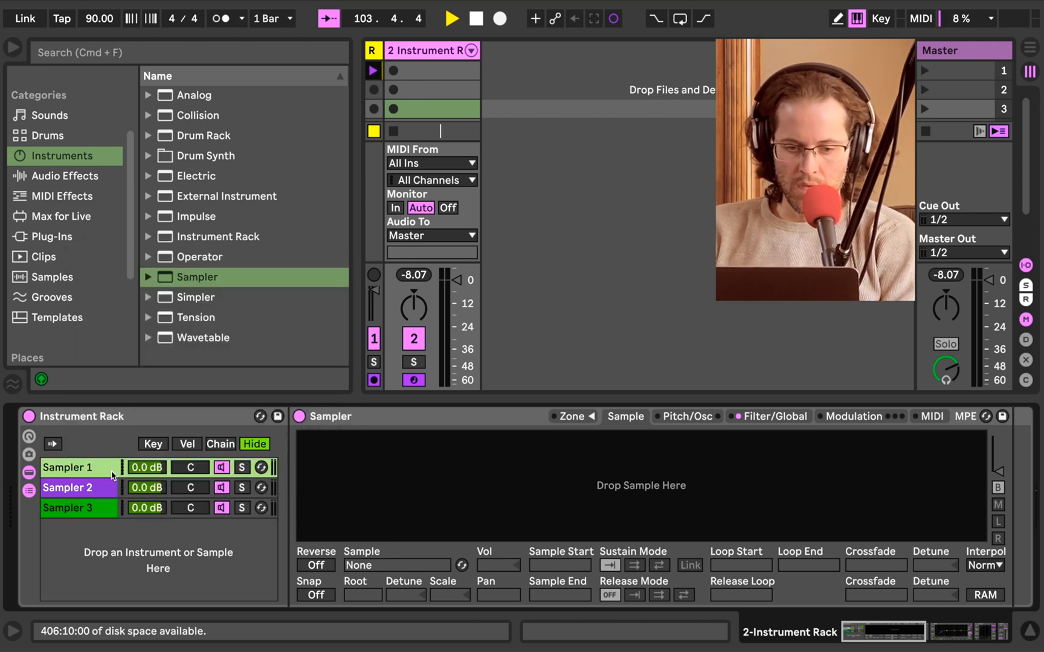
{"action": "left_click", "coordinate": [221, 493]}
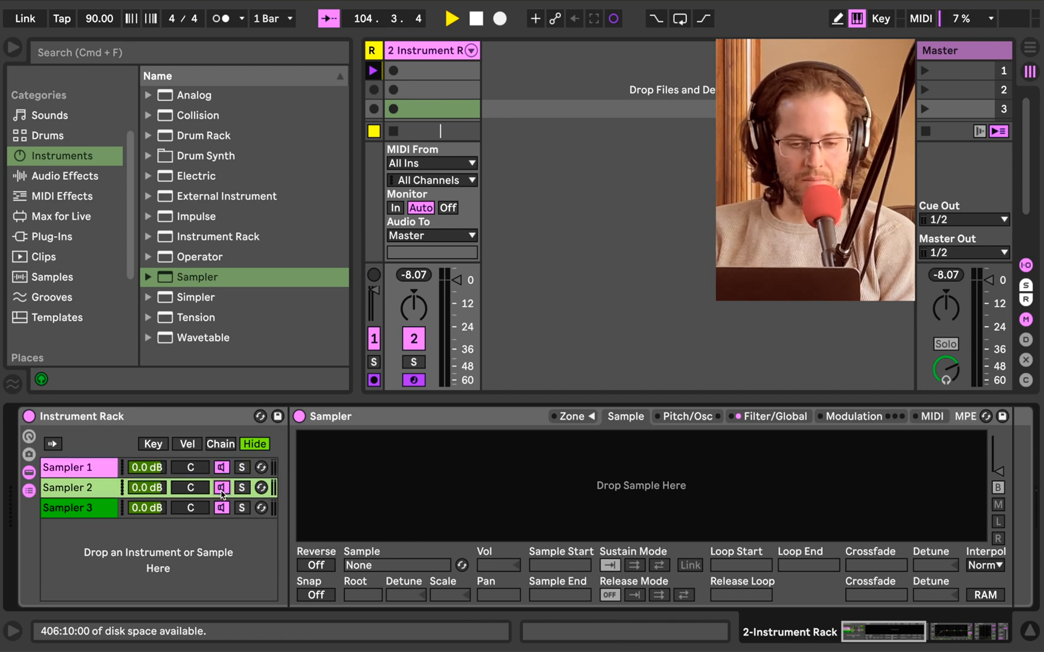
{"action": "left_click", "coordinate": [221, 492]}
{"action": "left_click", "coordinate": [221, 506]}
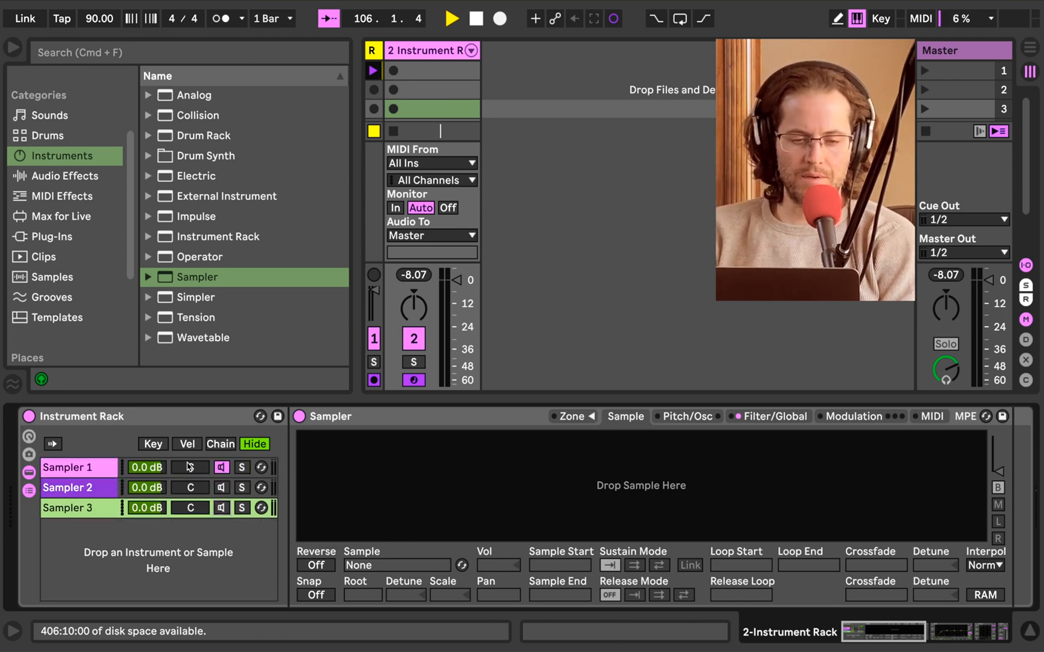
{"action": "left_click", "coordinate": [95, 468]}
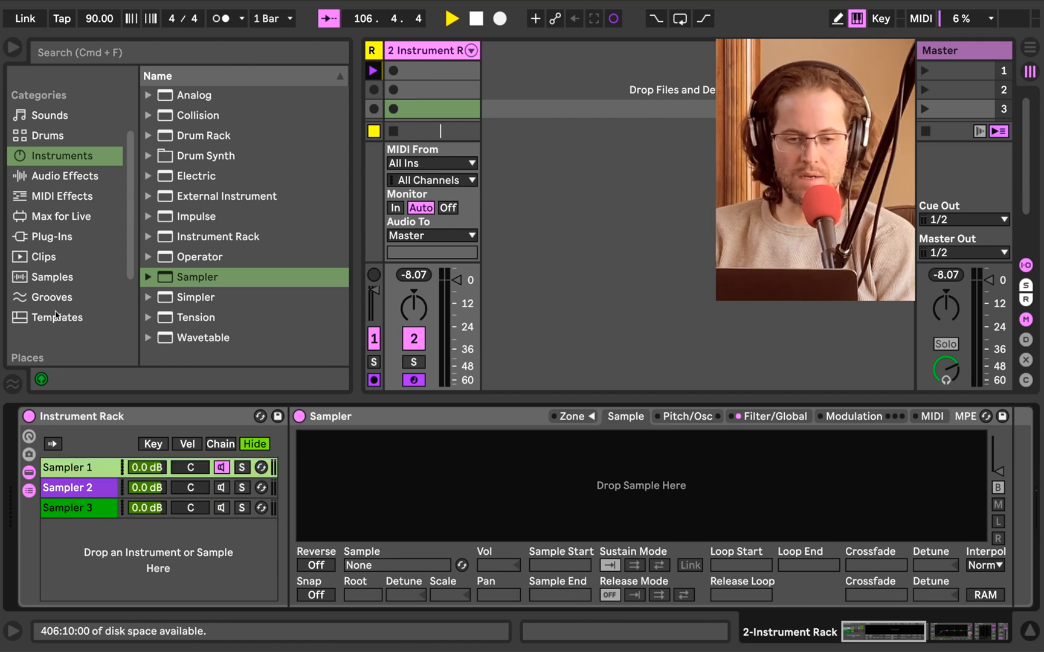
{"action": "scroll", "coordinate": [56, 289], "scroll_direction": "down", "scroll_amount": 2}
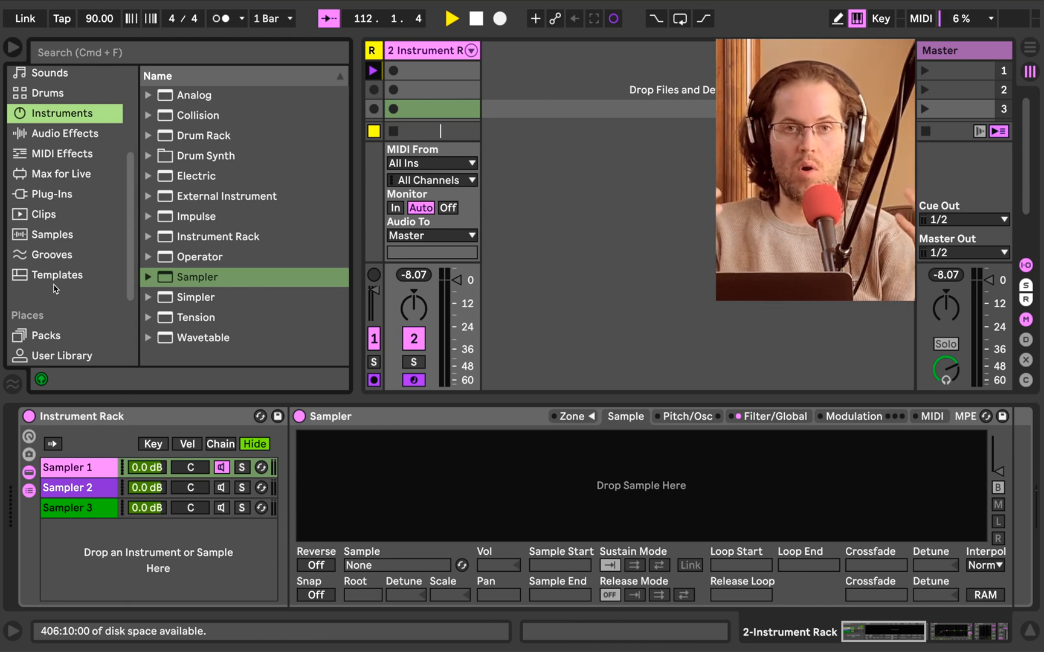
{"action": "left_click", "coordinate": [52, 488]}
{"action": "left_click", "coordinate": [58, 509]}
{"action": "left_click", "coordinate": [65, 488]}
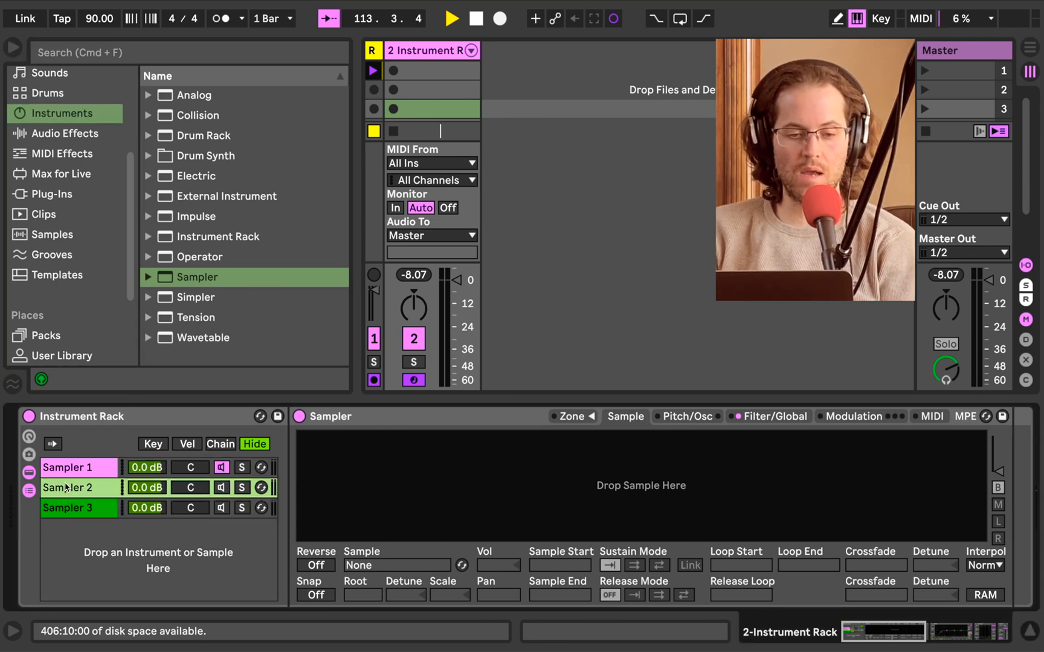
{"action": "left_click", "coordinate": [71, 470]}
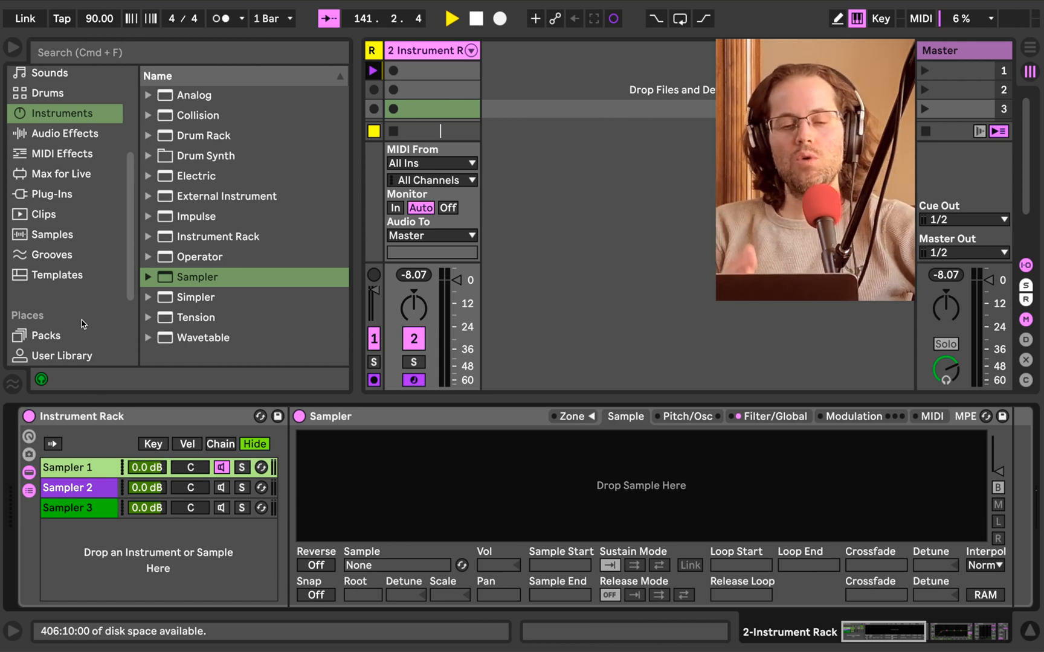
Browse the Kens Sounds place, expand its Found Sound folder and widen the browser to show the full file names.
{"action": "scroll", "coordinate": [84, 324], "scroll_direction": "down", "scroll_amount": 2}
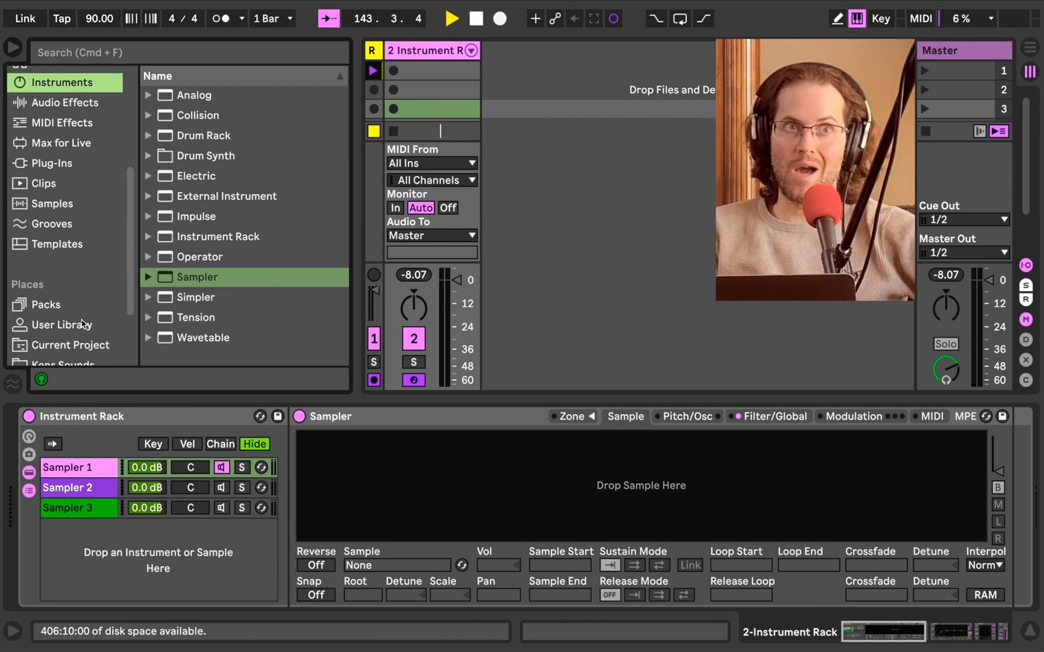
{"action": "scroll", "coordinate": [83, 324], "scroll_direction": "down", "scroll_amount": 1}
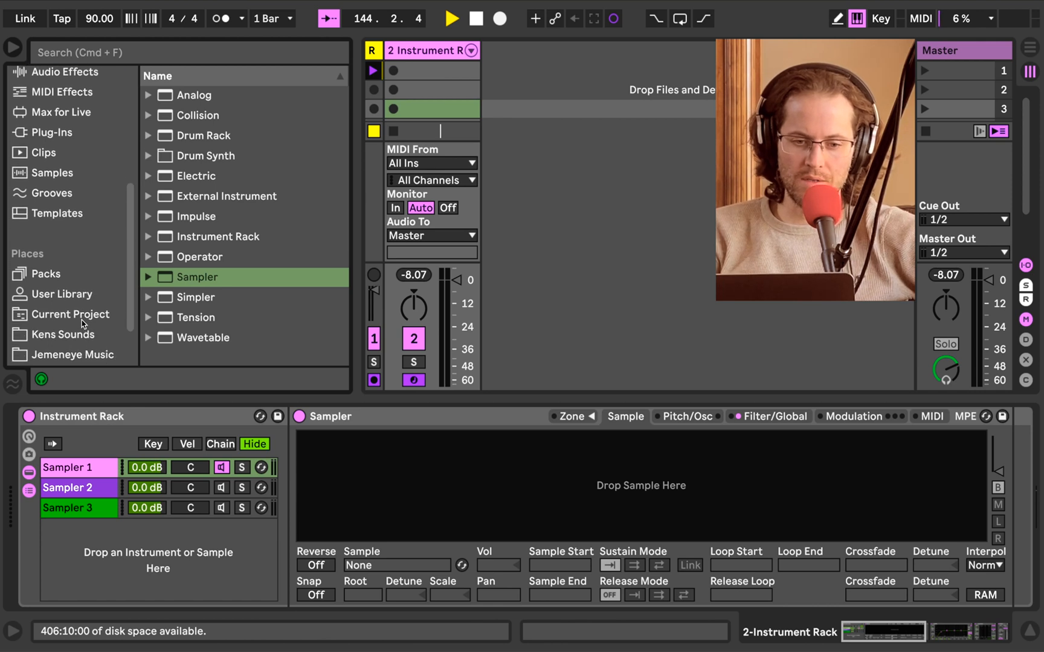
{"action": "left_click", "coordinate": [77, 331]}
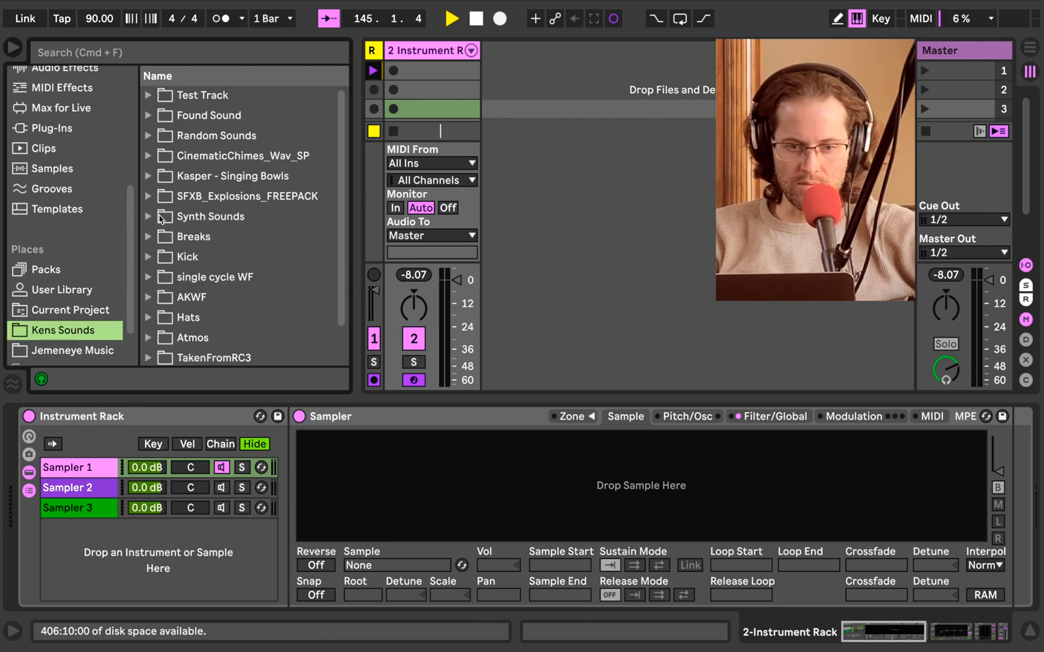
{"action": "left_click", "coordinate": [150, 121]}
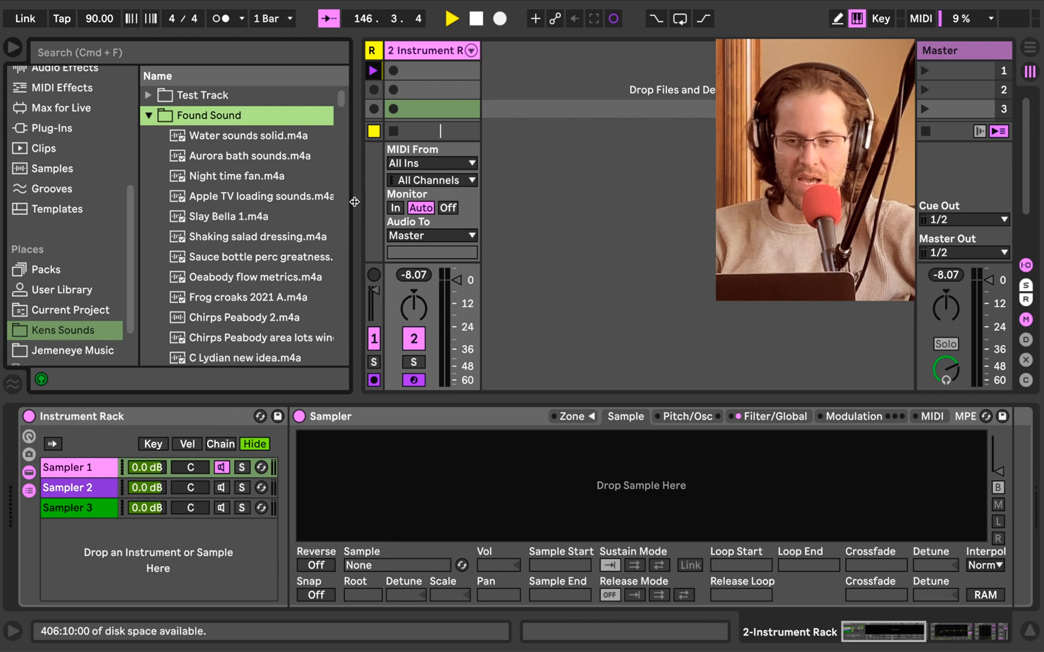
{"action": "left_click_drag", "start_coordinate": [354, 202], "coordinate": [411, 202]}
Load "Crystal bowl slow hit 2.m4a" from the Found Sound folder into the Sampler 1 chain's empty Sampler.
{"action": "scroll", "coordinate": [284, 208], "scroll_direction": "down", "scroll_amount": 2}
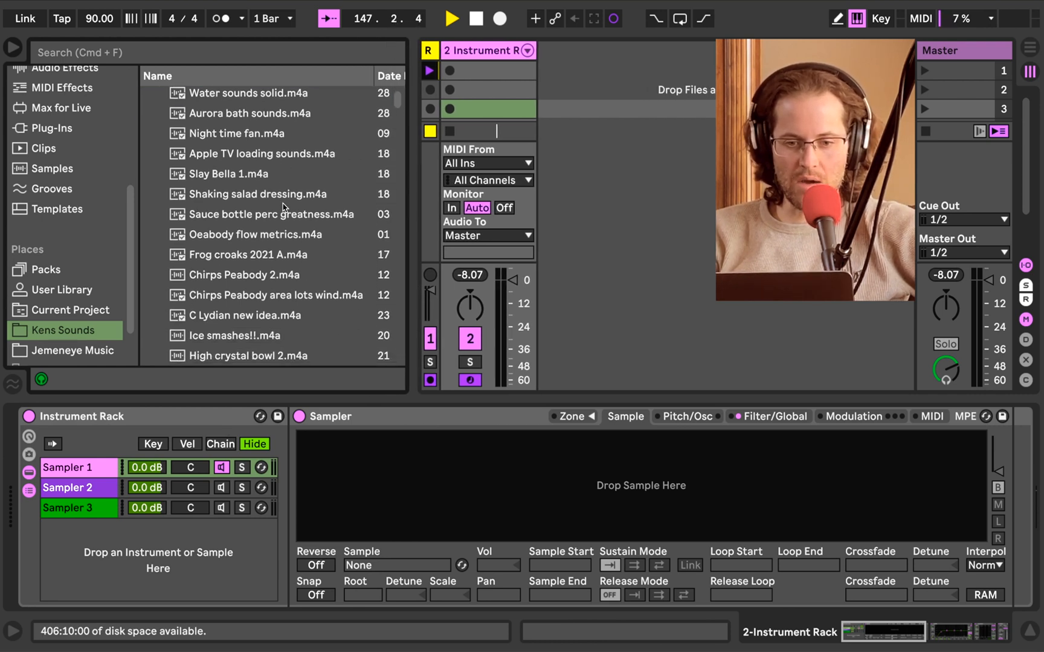
{"action": "scroll", "coordinate": [284, 208], "scroll_direction": "down", "scroll_amount": 2}
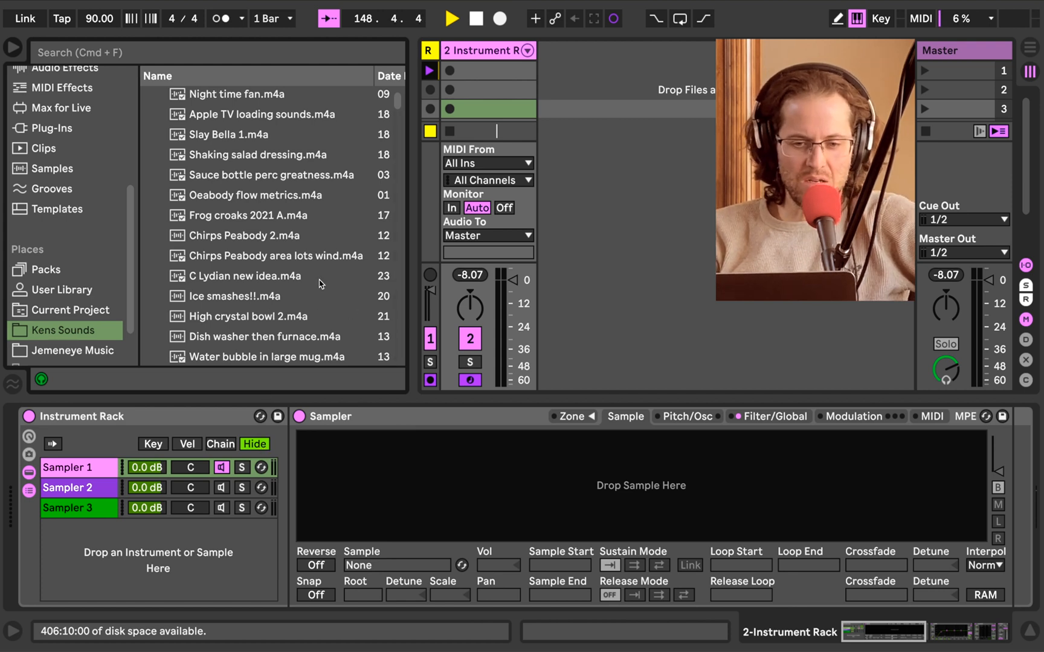
{"action": "scroll", "coordinate": [320, 284], "scroll_direction": "down", "scroll_amount": 5}
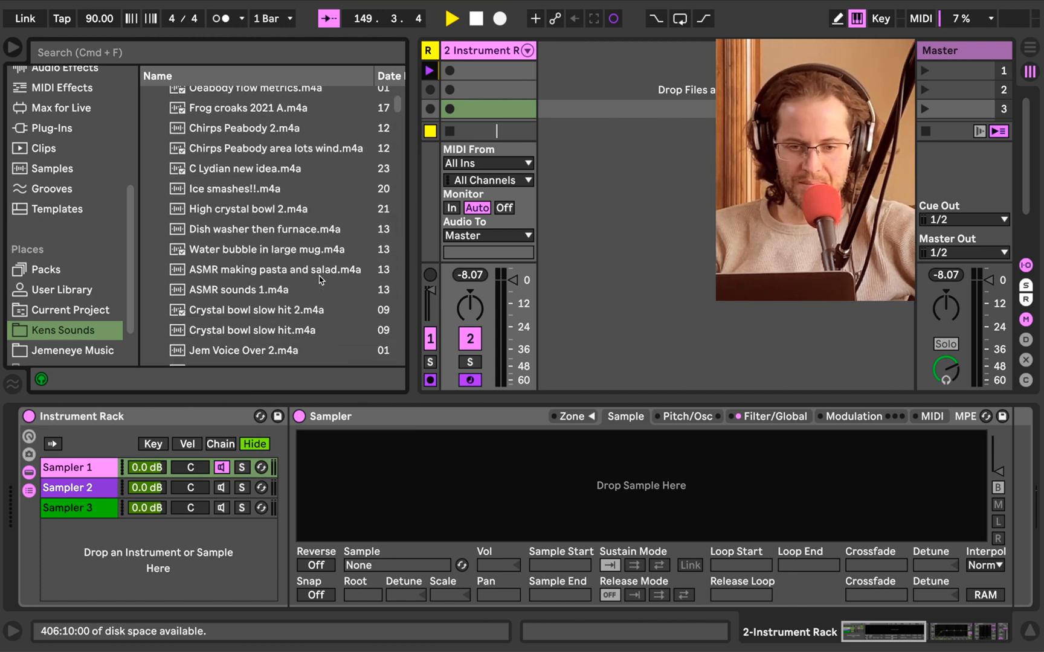
{"action": "scroll", "coordinate": [320, 279], "scroll_direction": "down", "scroll_amount": 3}
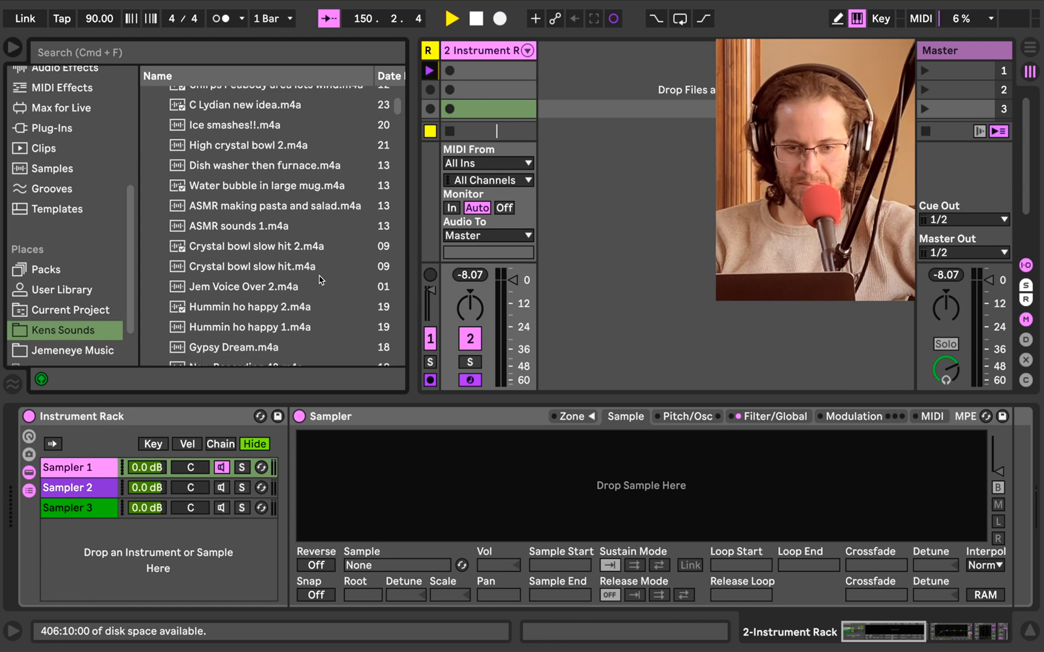
{"action": "scroll", "coordinate": [320, 279], "scroll_direction": "down", "scroll_amount": 1}
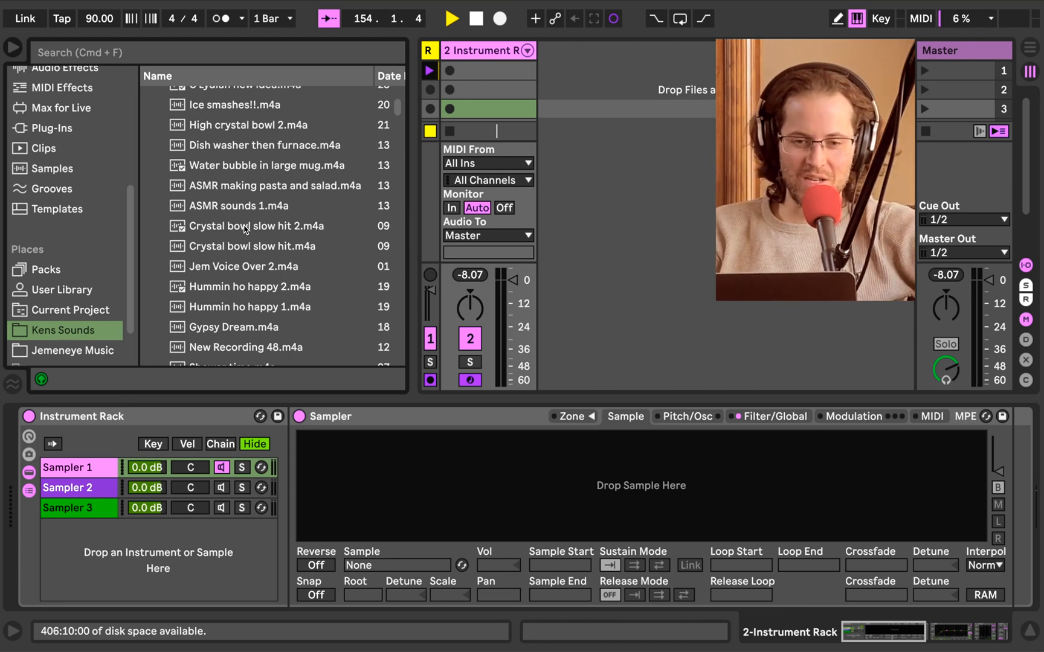
{"action": "left_click", "coordinate": [245, 227]}
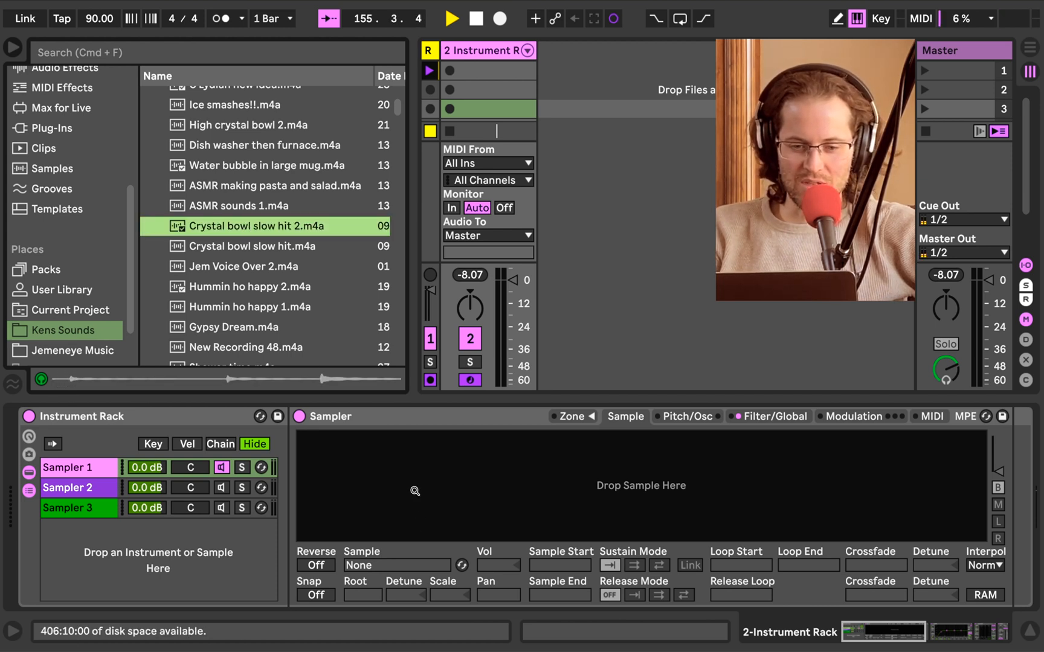
{"action": "left_click_drag", "start_coordinate": [414, 491], "coordinate": [415, 491]}
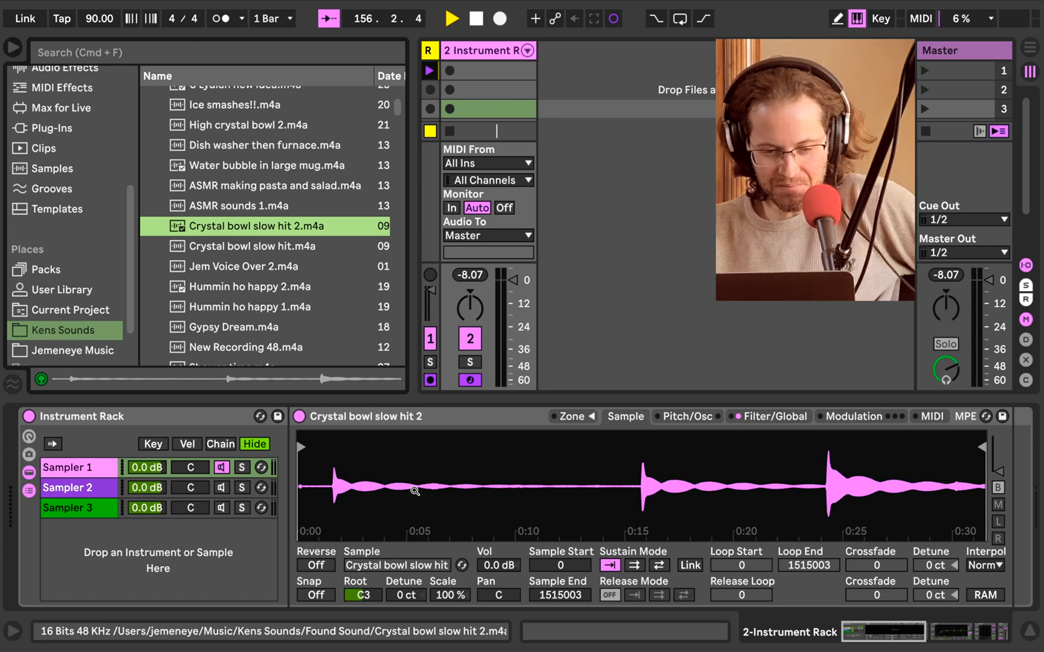
Audition the crystal bowl sample and move its Sample Start to 80314, at the first hit.
{"action": "key", "text": "a"}
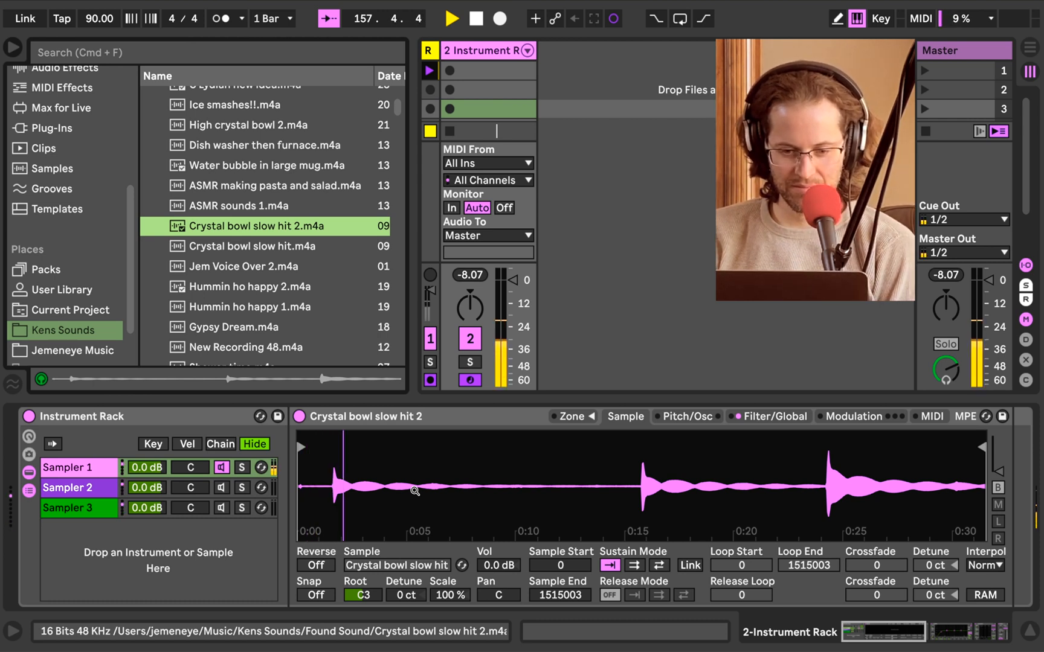
{"action": "left_click_drag", "start_coordinate": [415, 491], "coordinate": [415, 535]}
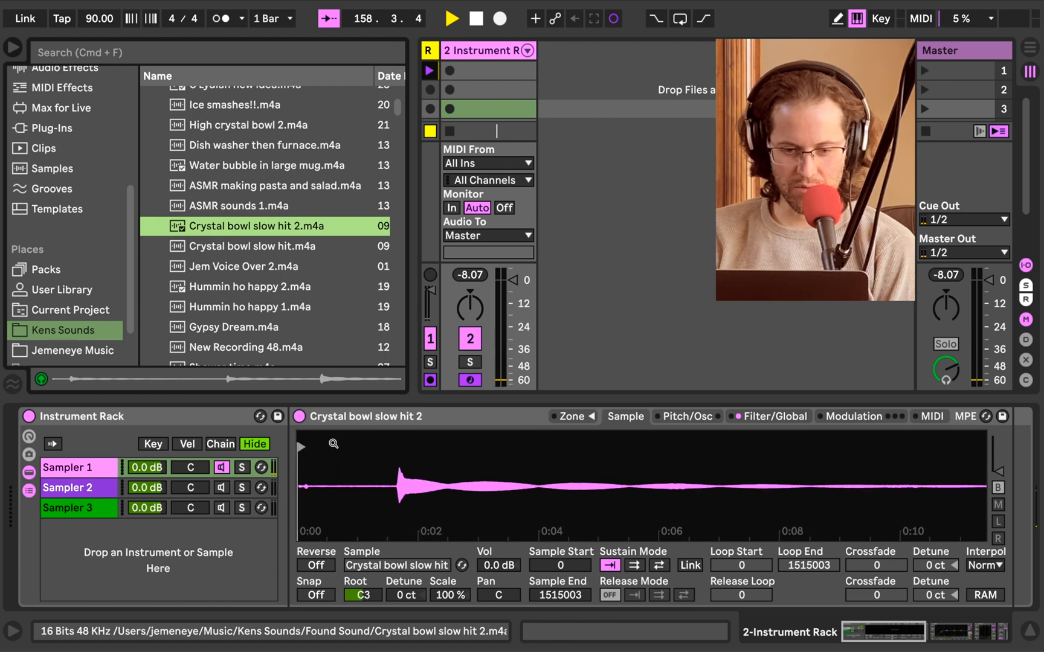
{"action": "mouse_move", "coordinate": [300, 447]}
{"action": "left_mouse_down"}
{"action": "mouse_move", "coordinate": [404, 450]}
{"action": "mouse_move", "coordinate": [382, 445]}
{"action": "left_mouse_up"}
{"action": "scroll", "coordinate": [404, 451], "scroll_direction": "up", "scroll_amount": 5}
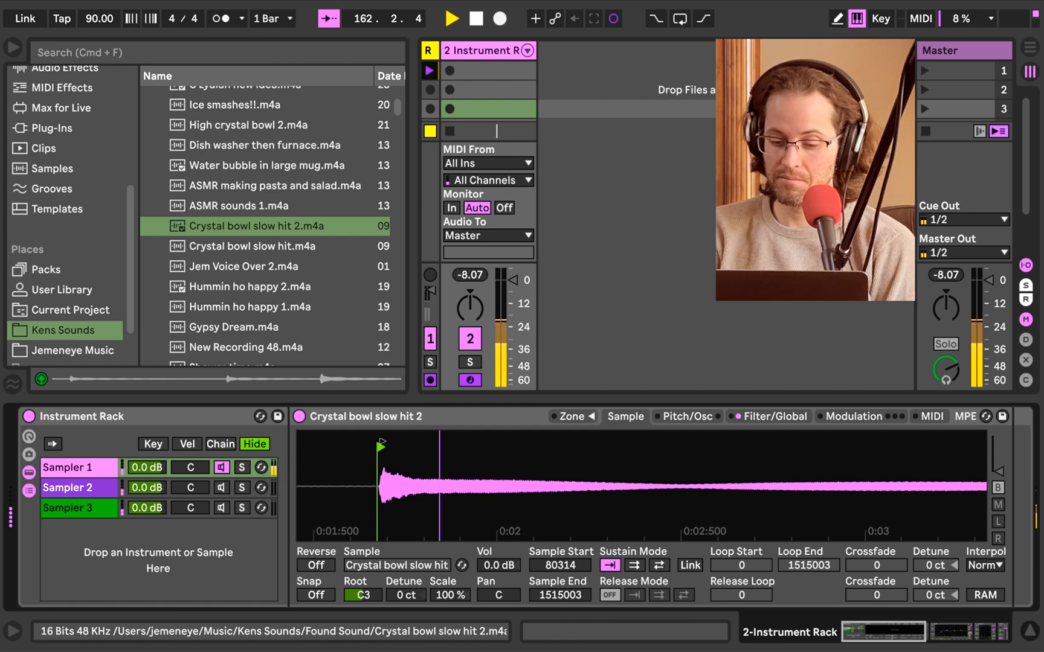
Lengthen the release of the crystal bowl Sampler's volume envelope to about 7.18 s.
{"action": "left_click", "coordinate": [785, 417]}
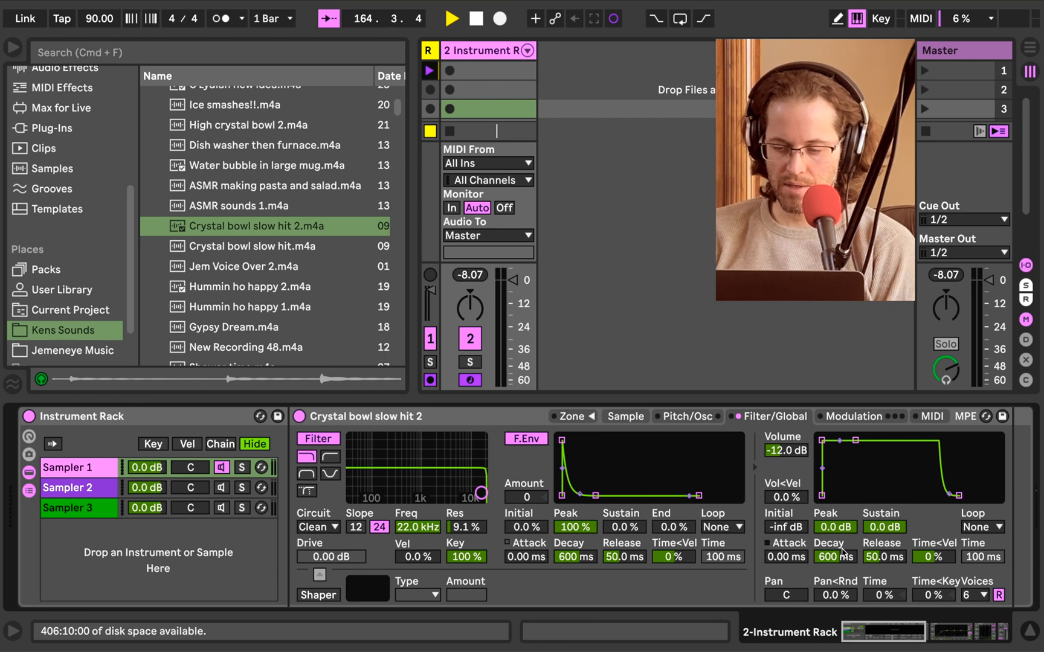
{"action": "left_click_drag", "start_coordinate": [960, 496], "coordinate": [985, 498]}
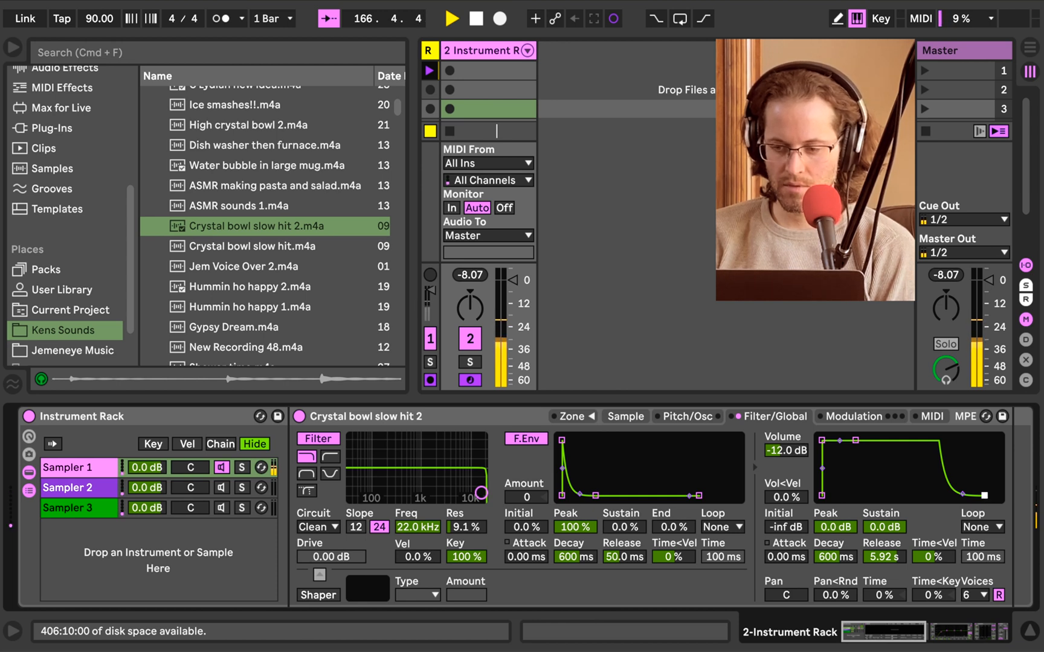
{"action": "left_click_drag", "start_coordinate": [984, 498], "coordinate": [939, 499]}
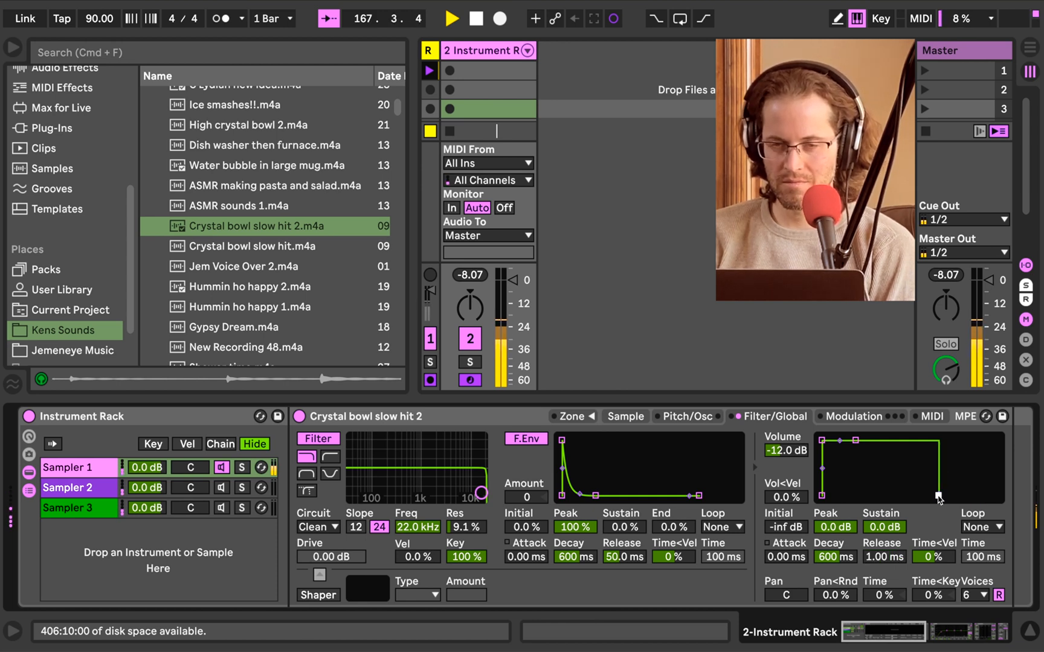
{"action": "left_click_drag", "start_coordinate": [938, 495], "coordinate": [985, 495]}
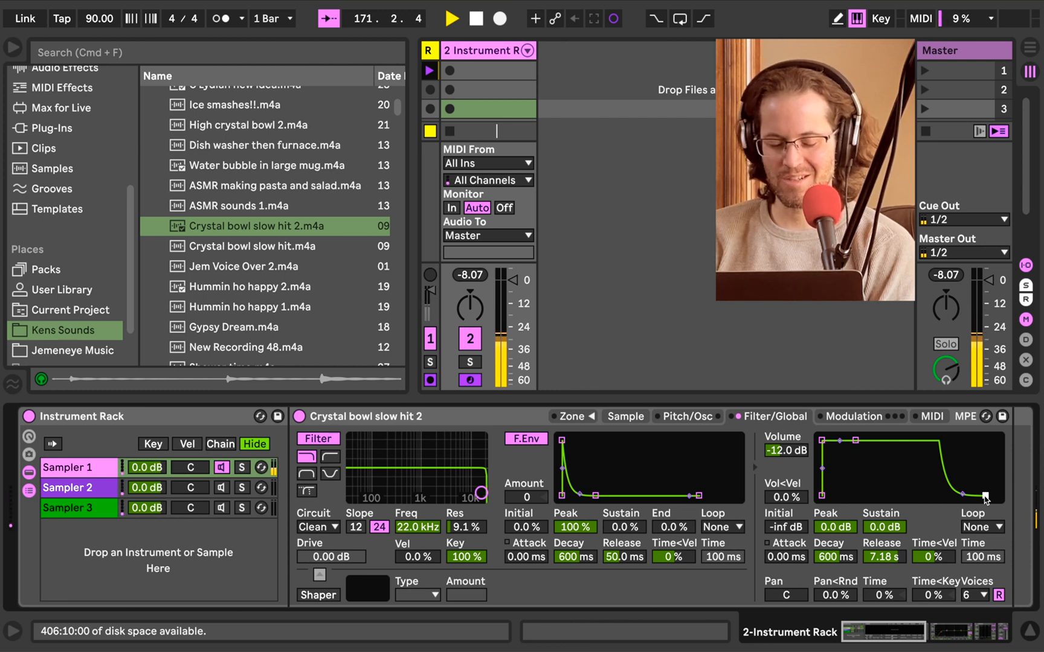
Set the Sampler's filter to about 12.4 kHz with 27 % resonance, using the OSR circuit with 4.88 dB of drive.
{"action": "mouse_move", "coordinate": [477, 494]}
{"action": "left_mouse_down"}
{"action": "mouse_move", "coordinate": [456, 477]}
{"action": "mouse_move", "coordinate": [393, 476]}
{"action": "mouse_move", "coordinate": [459, 474]}
{"action": "mouse_move", "coordinate": [470, 484]}
{"action": "left_mouse_up"}
{"action": "left_click", "coordinate": [334, 527]}
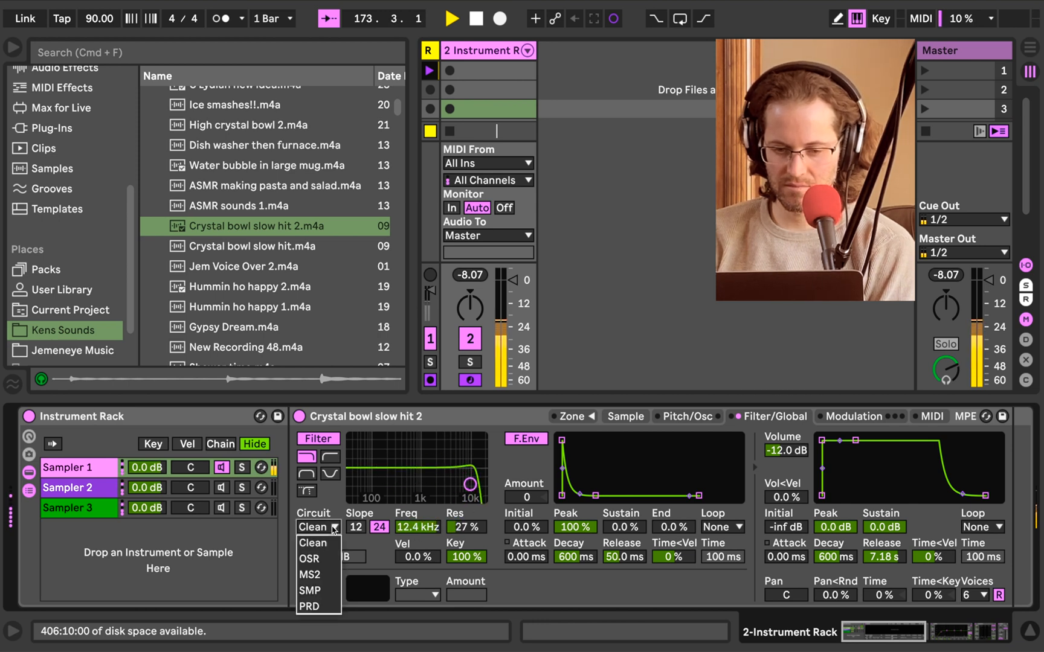
{"action": "left_click", "coordinate": [309, 559]}
{"action": "left_click_drag", "start_coordinate": [327, 556], "coordinate": [326, 535]}
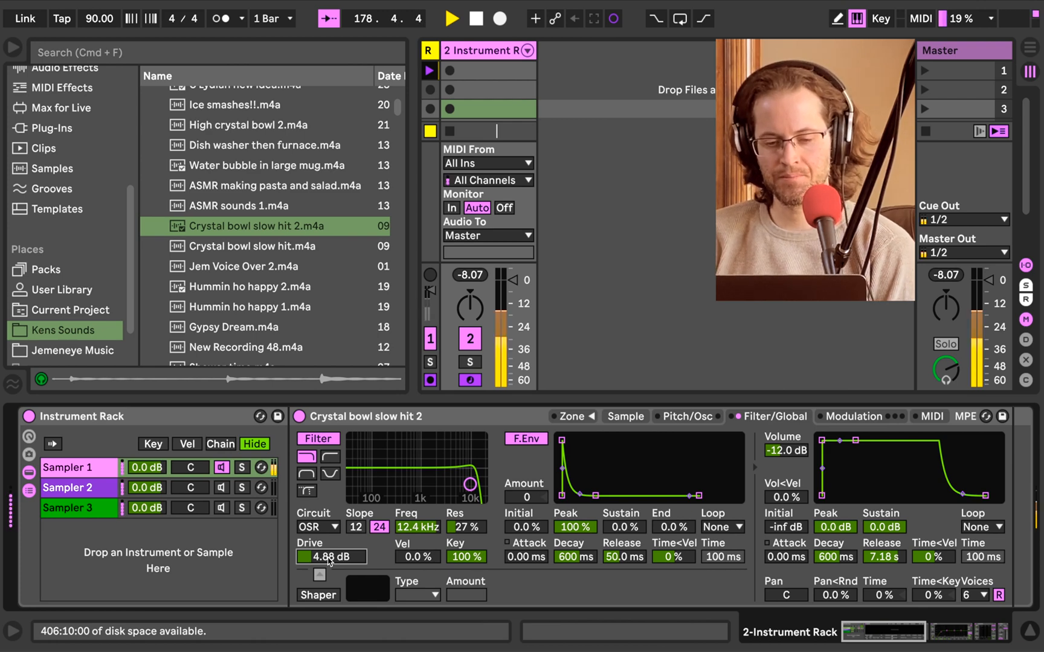
Insert a Tuner right after the Sampler in the Sampler 1 chain and play notes to check the sample's pitch.
{"action": "scroll", "coordinate": [329, 561], "scroll_direction": "right", "scroll_amount": 3}
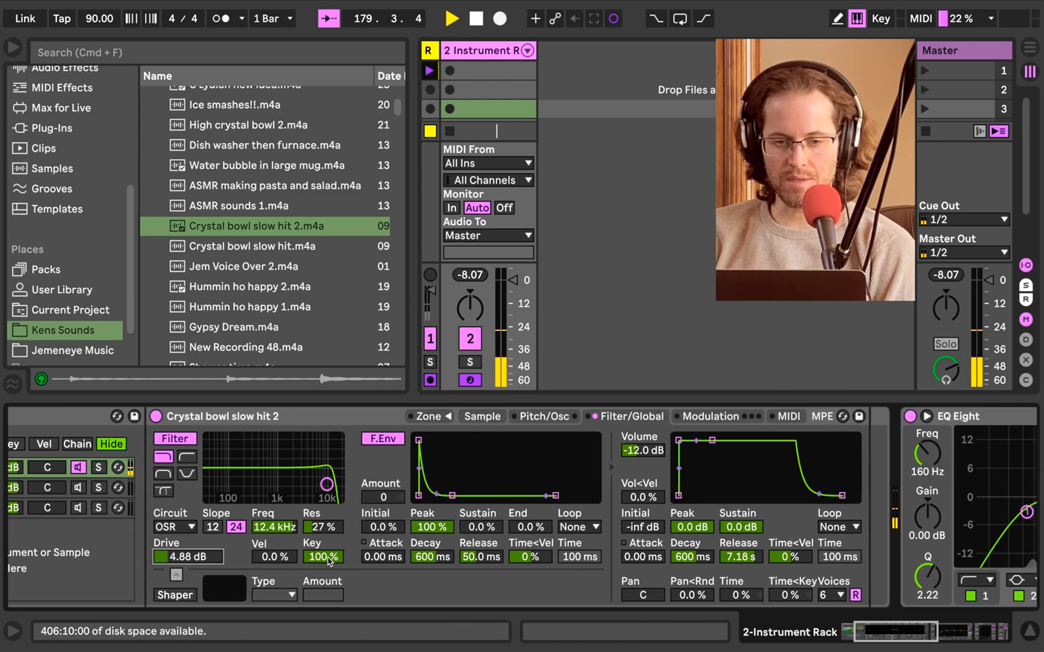
{"action": "scroll", "coordinate": [329, 560], "scroll_direction": "left", "scroll_amount": 1}
{"action": "scroll", "coordinate": [50, 106], "scroll_direction": "up", "scroll_amount": 2}
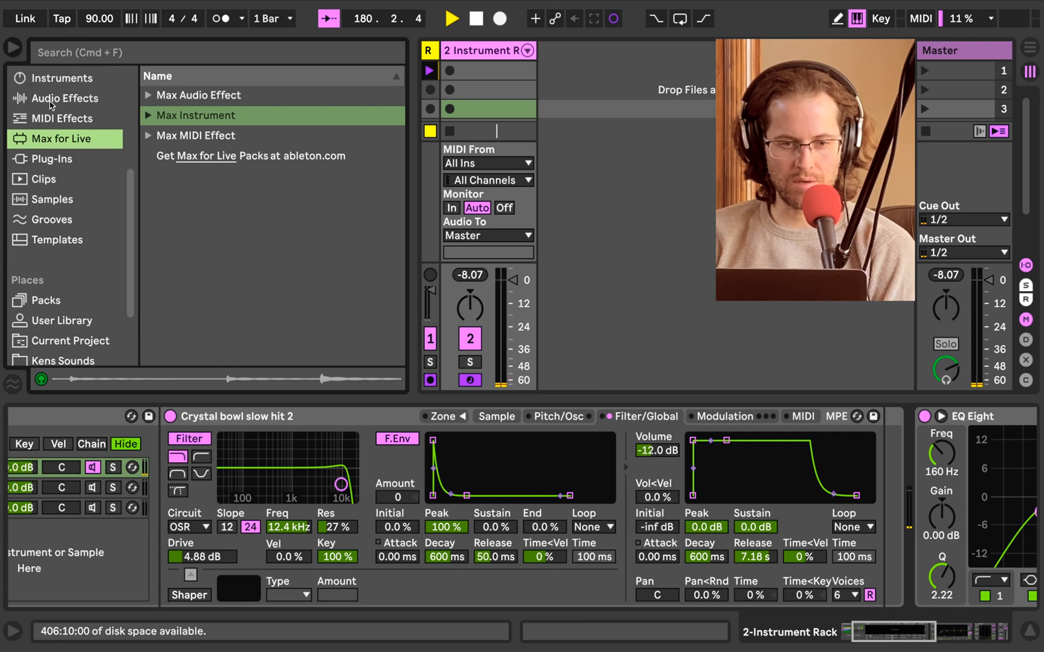
{"action": "left_click", "coordinate": [49, 125]}
{"action": "left_click", "coordinate": [51, 109]}
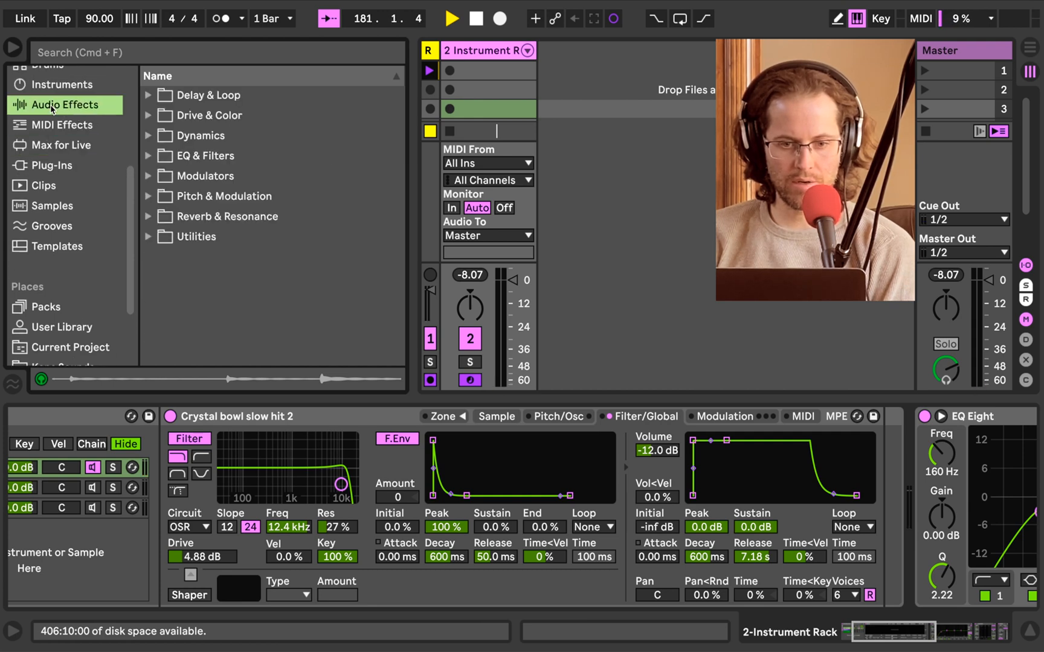
{"action": "left_click", "coordinate": [148, 236]}
{"action": "left_click_drag", "start_coordinate": [212, 317], "coordinate": [886, 445]}
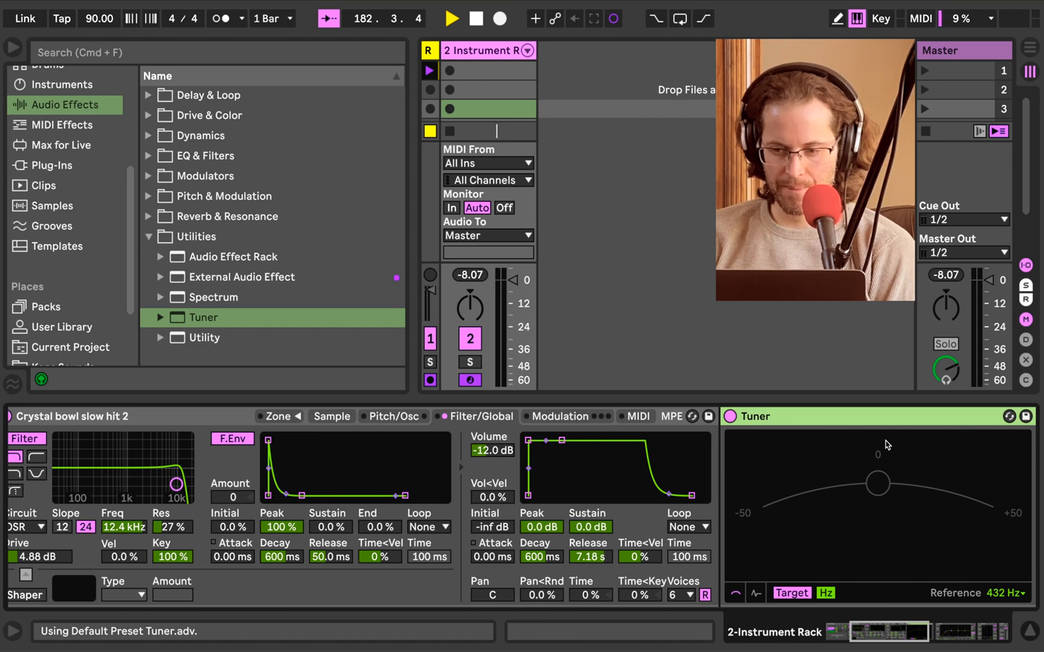
{"action": "key", "text": "a"}
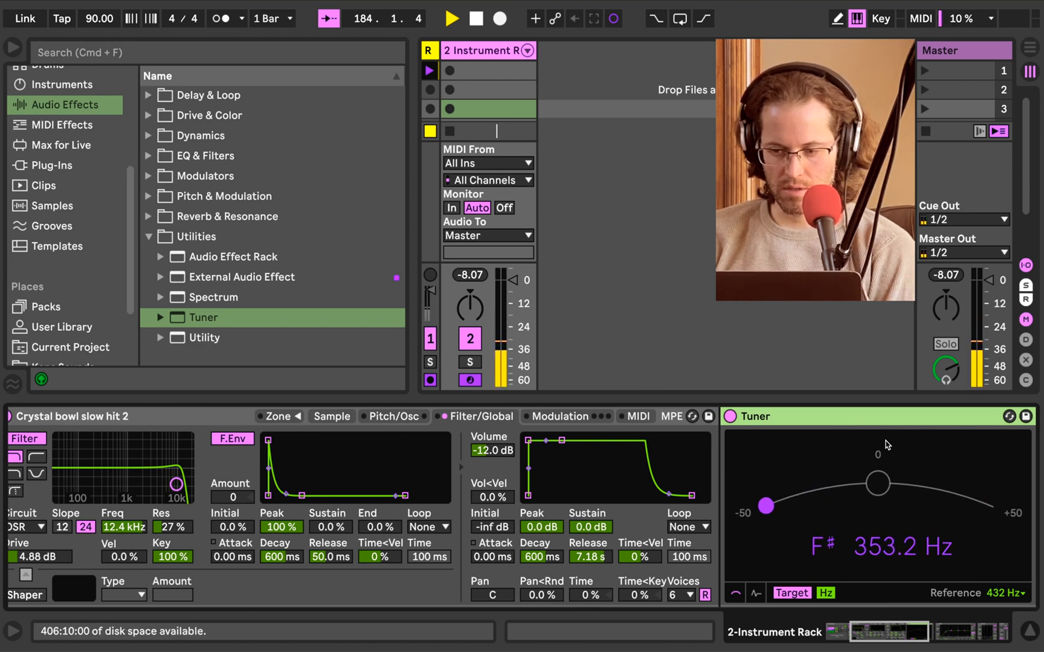
{"action": "key", "text": "d"}
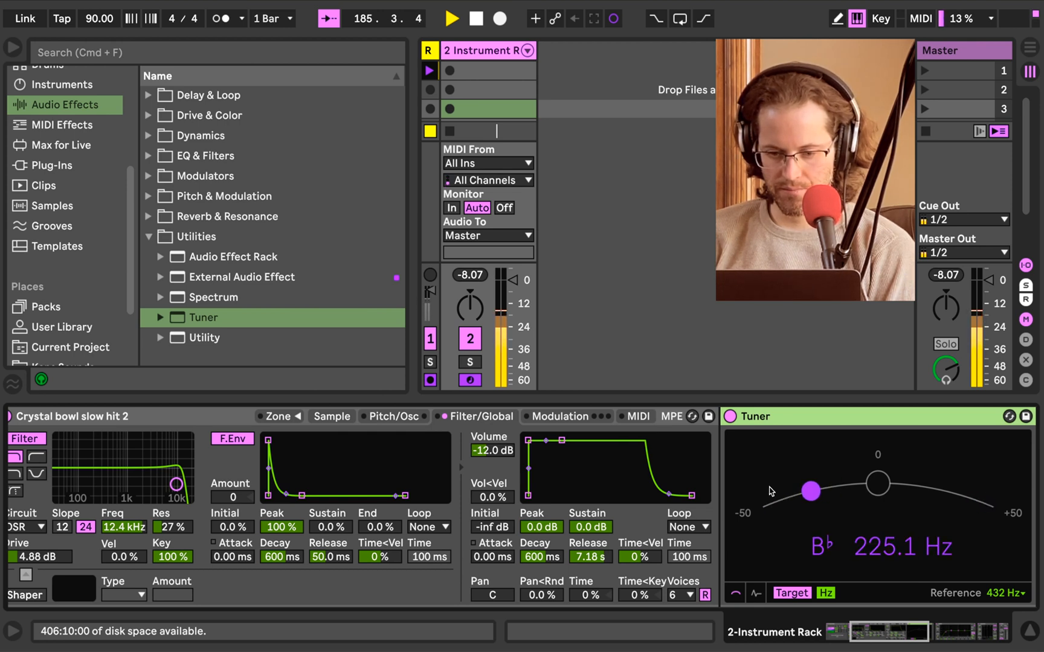
Set the Detune of the crystal bowl sample's sustain loop to +68 ct.
{"action": "left_click", "coordinate": [332, 416]}
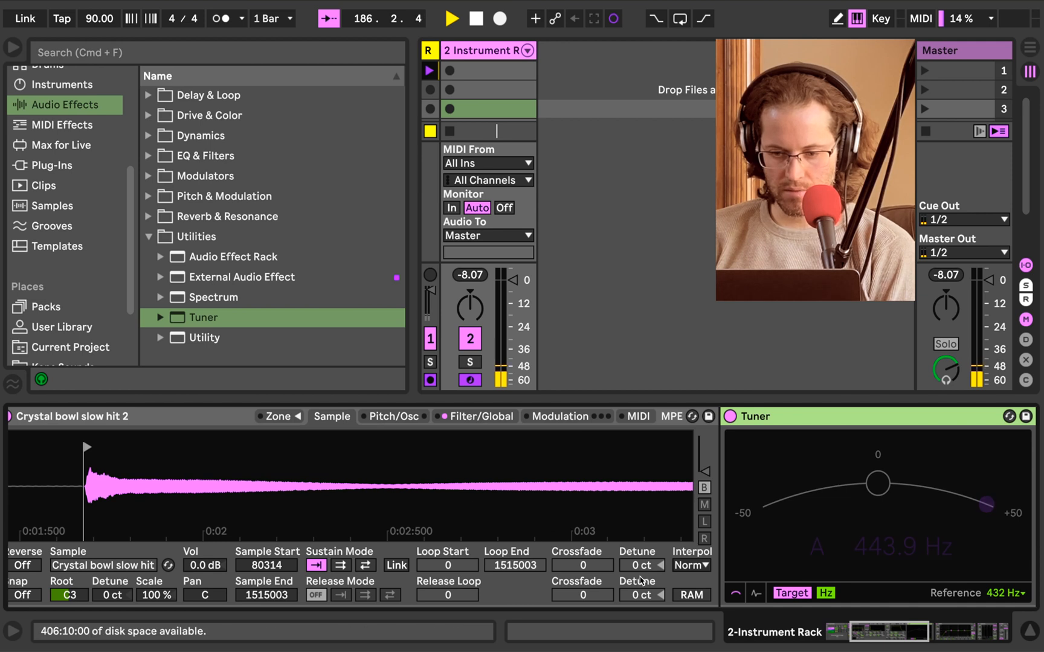
{"action": "key", "text": "d"}
{"action": "mouse_move", "coordinate": [638, 569]}
{"action": "left_mouse_down"}
{"action": "mouse_move", "coordinate": [639, 544]}
{"action": "mouse_move", "coordinate": [639, 560]}
{"action": "left_mouse_up"}
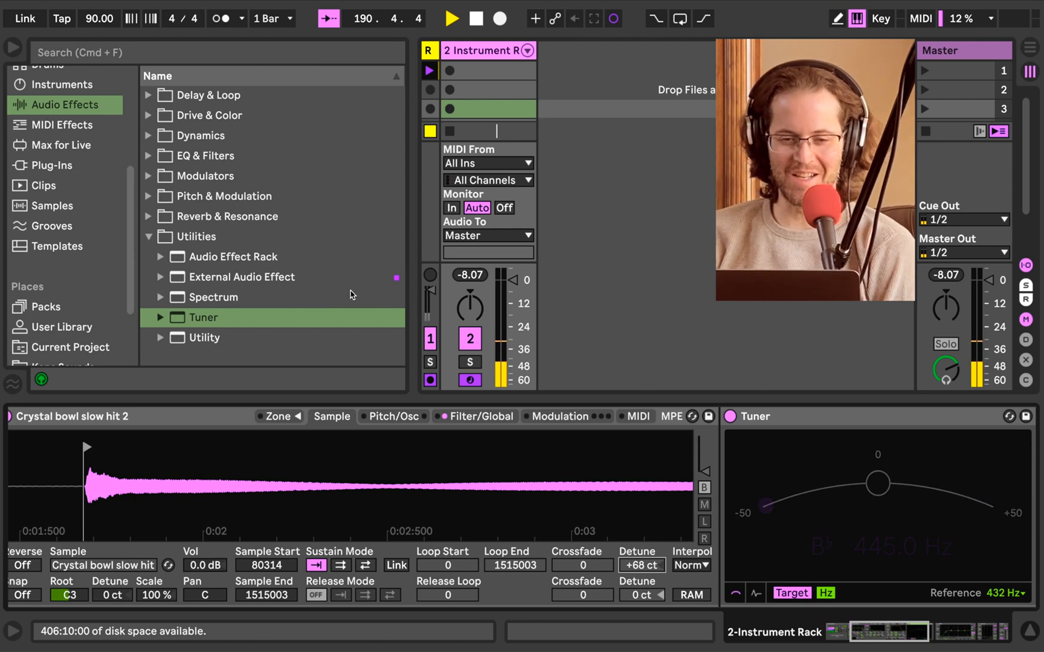
Insert a Spectrum between the Sampler and the Tuner and expand its frequency display to examine the sample.
{"action": "left_click_drag", "start_coordinate": [250, 295], "coordinate": [726, 423]}
{"action": "left_click", "coordinate": [647, 416]}
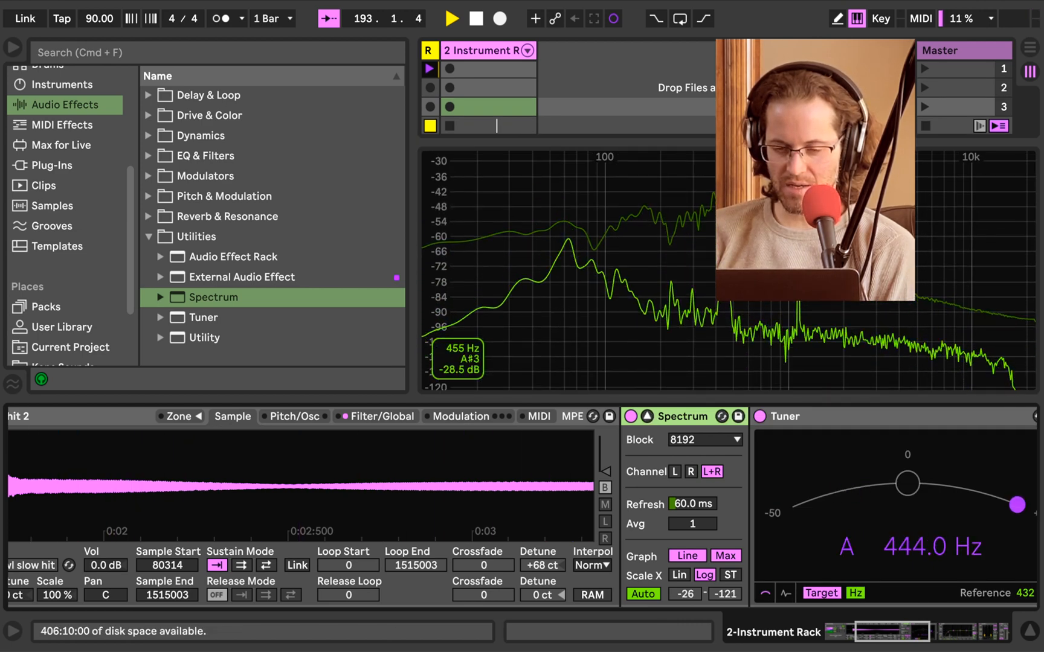
Delete the Tuner and the Spectrum from the Sampler 1 chain.
{"action": "left_click", "coordinate": [814, 418]}
{"action": "key", "text": "Delete"}
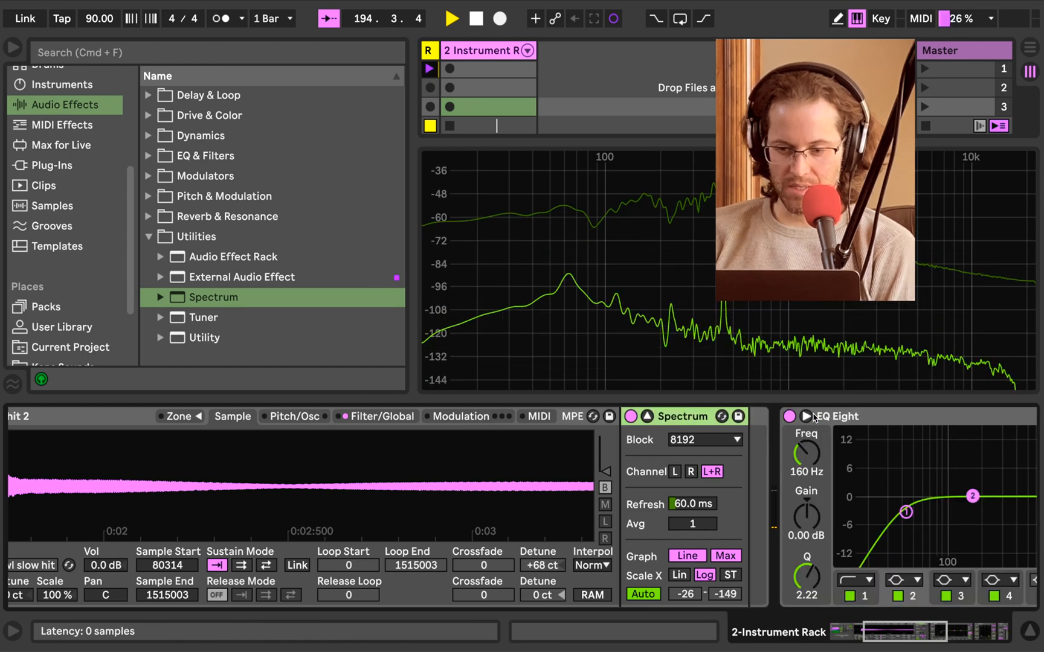
{"action": "key", "text": "Delete"}
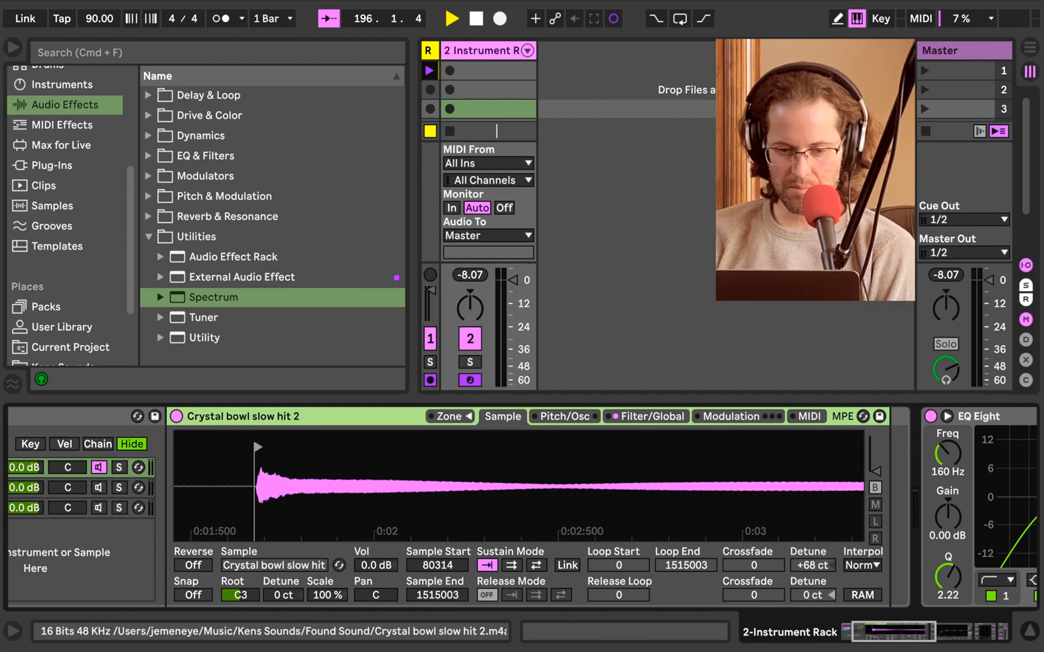
Refine the crystal bowl sample's Sample Start to 80668, right at the onset of the first hit.
{"action": "left_click_drag", "start_coordinate": [262, 447], "coordinate": [276, 474]}
{"action": "left_click_drag", "start_coordinate": [223, 446], "coordinate": [245, 446]}
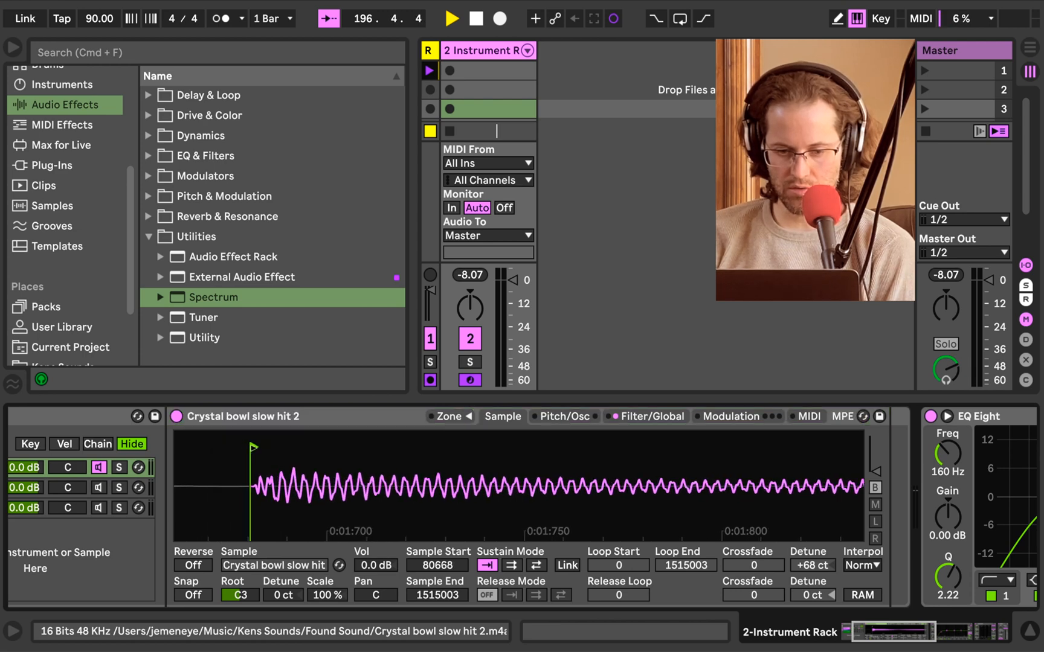
Insert a Pitch MIDI effect ahead of the Sampler in the Sampler 1 chain.
{"action": "left_click_drag", "start_coordinate": [285, 482], "coordinate": [284, 423]}
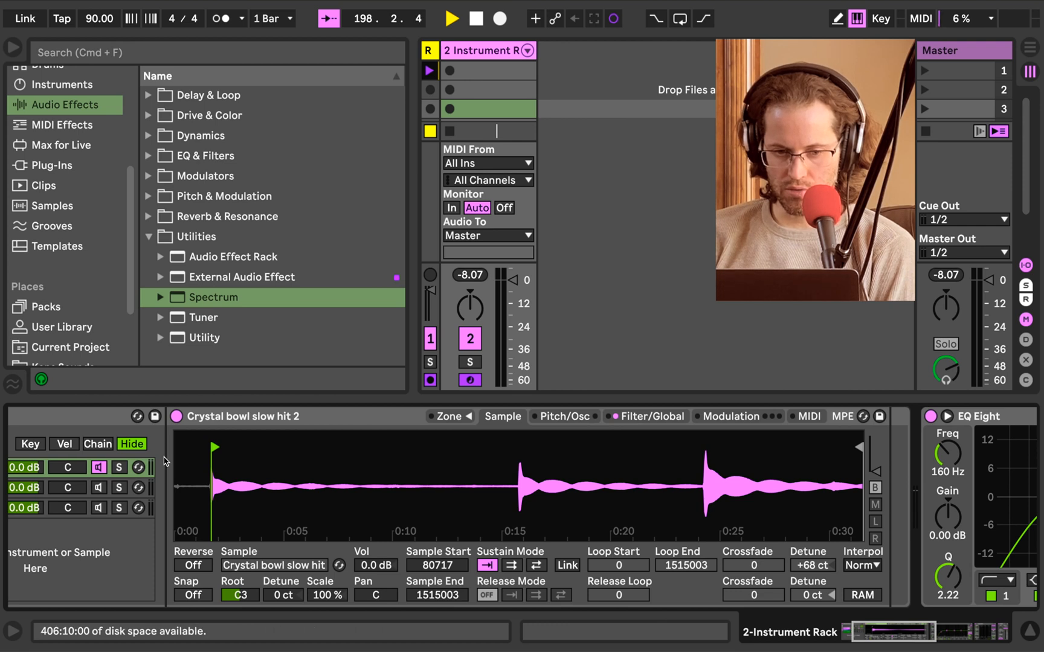
{"action": "scroll", "coordinate": [164, 461], "scroll_direction": "left", "scroll_amount": 3}
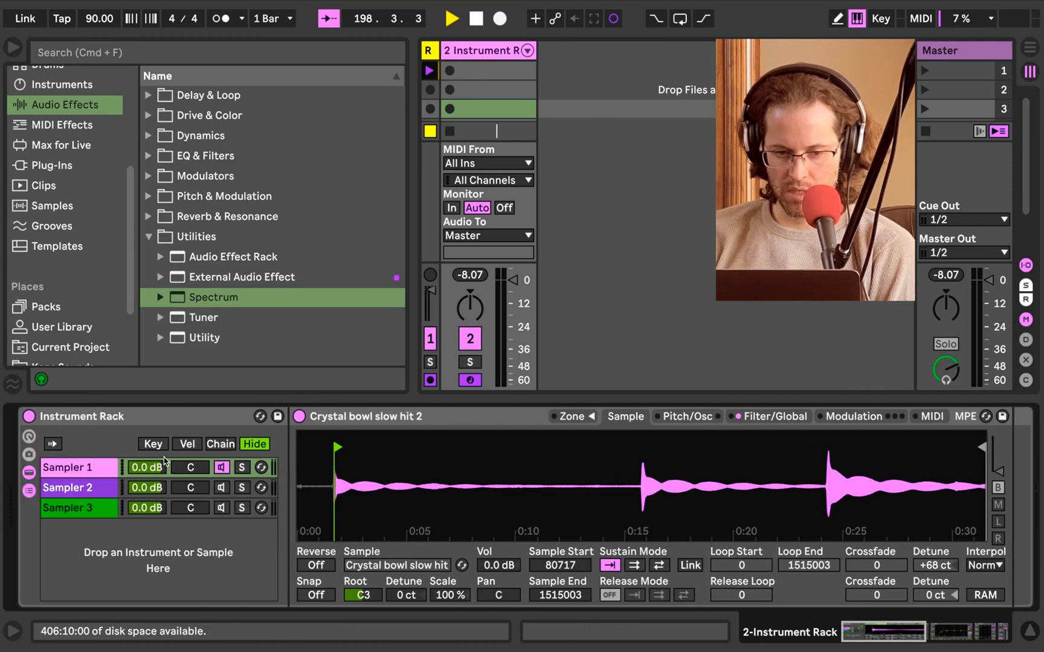
{"action": "left_click", "coordinate": [69, 132]}
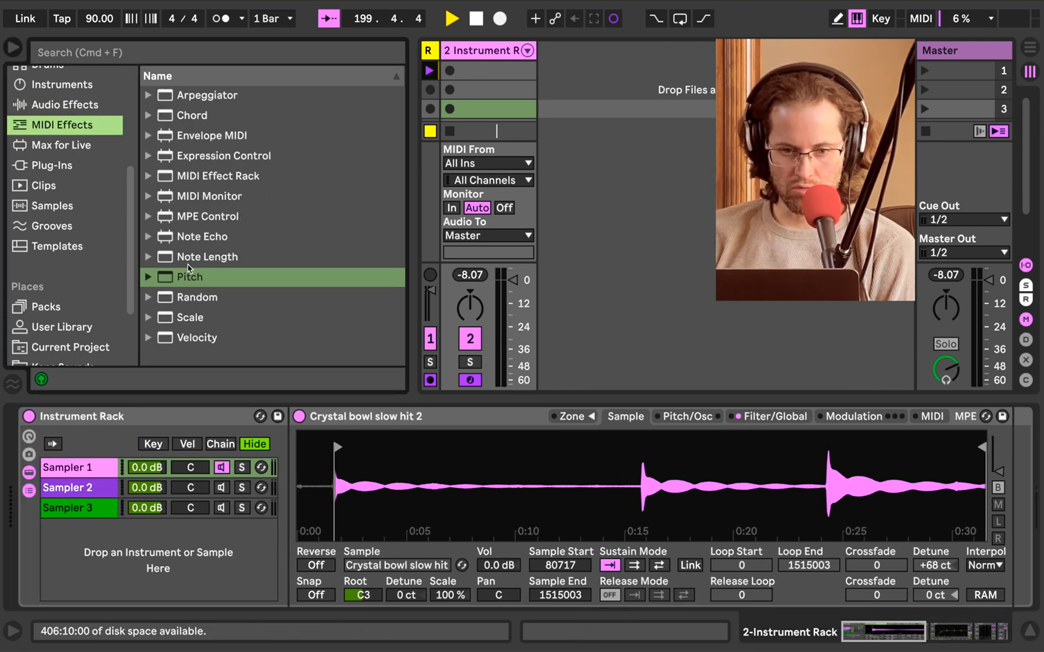
{"action": "mouse_move", "coordinate": [189, 275]}
{"action": "left_mouse_down"}
{"action": "mouse_move", "coordinate": [287, 462]}
{"action": "mouse_move", "coordinate": [297, 454]}
{"action": "left_mouse_up"}
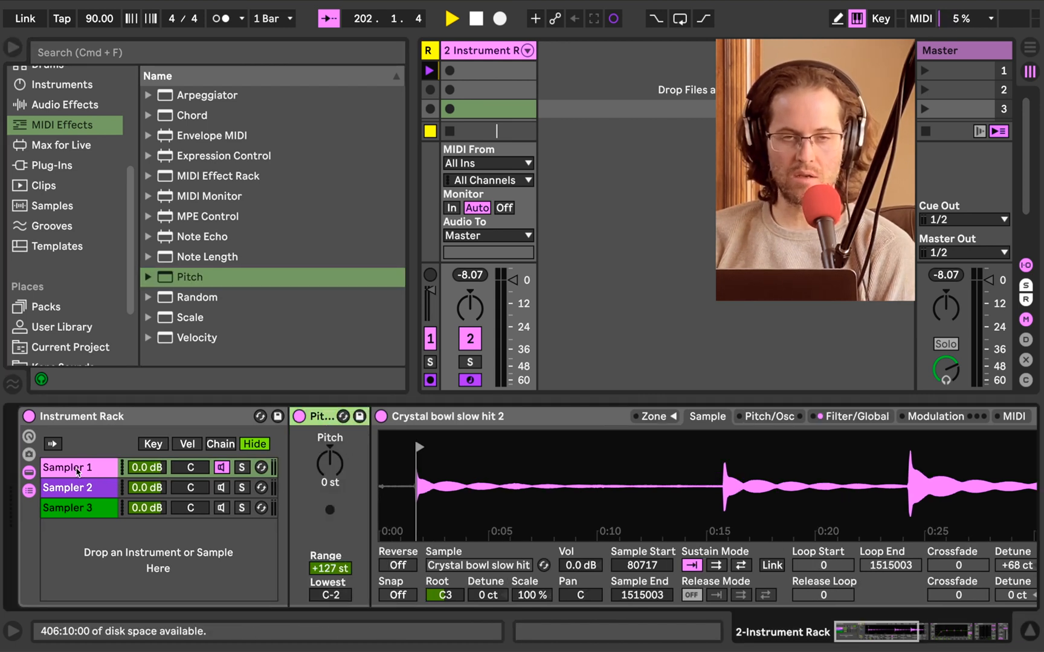
View the devices of the Sampler 2 and Sampler 3 chains and return to the Sampler 1 chain.
{"action": "left_click", "coordinate": [82, 483]}
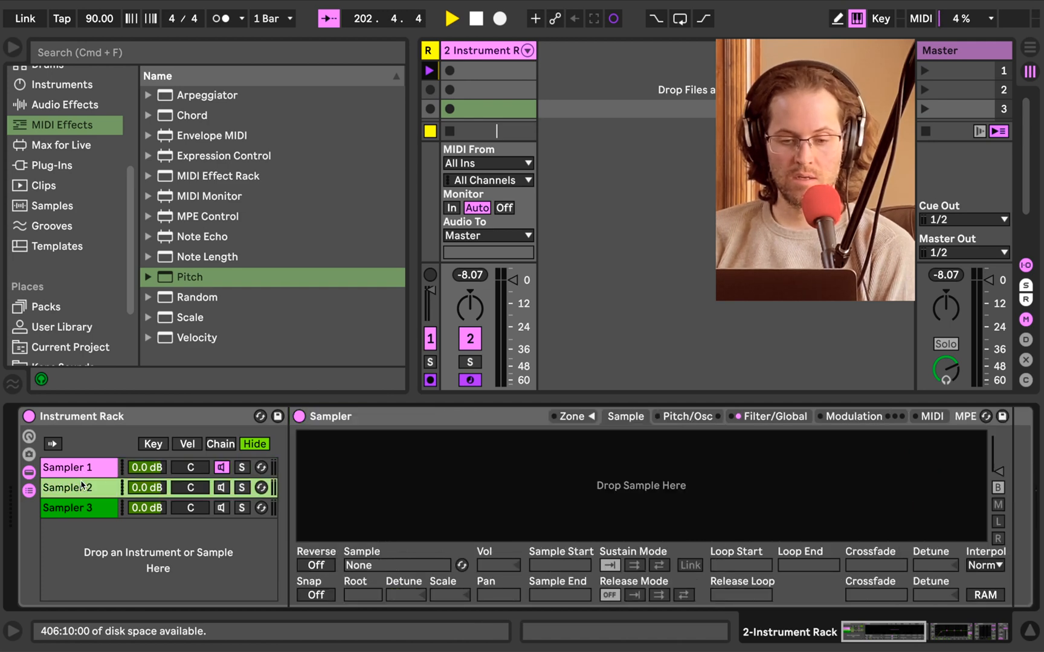
{"action": "left_click", "coordinate": [83, 507]}
{"action": "left_click", "coordinate": [88, 475]}
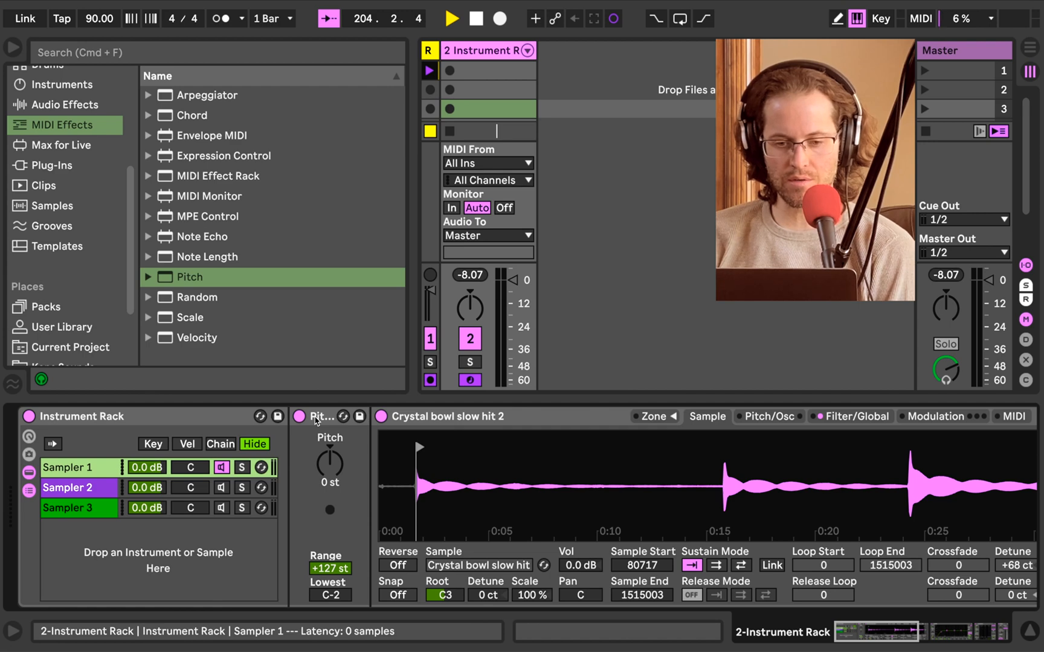
Try a copy of the Pitch effect in front of the whole Instrument Rack and delete that copy.
{"action": "left_click_drag", "start_coordinate": [316, 421], "coordinate": [57, 439]}
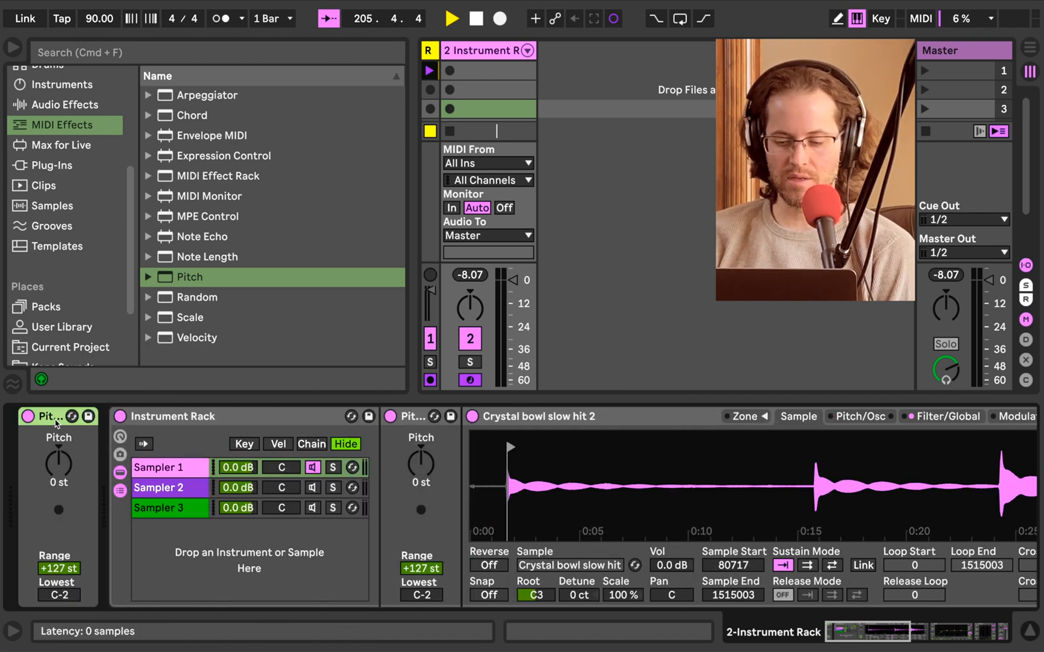
{"action": "key", "text": "Delete"}
Set the Sampler 1 chain's Pitch effect to -12 st and play notes to audition the transposed bowl.
{"action": "left_click", "coordinate": [321, 462]}
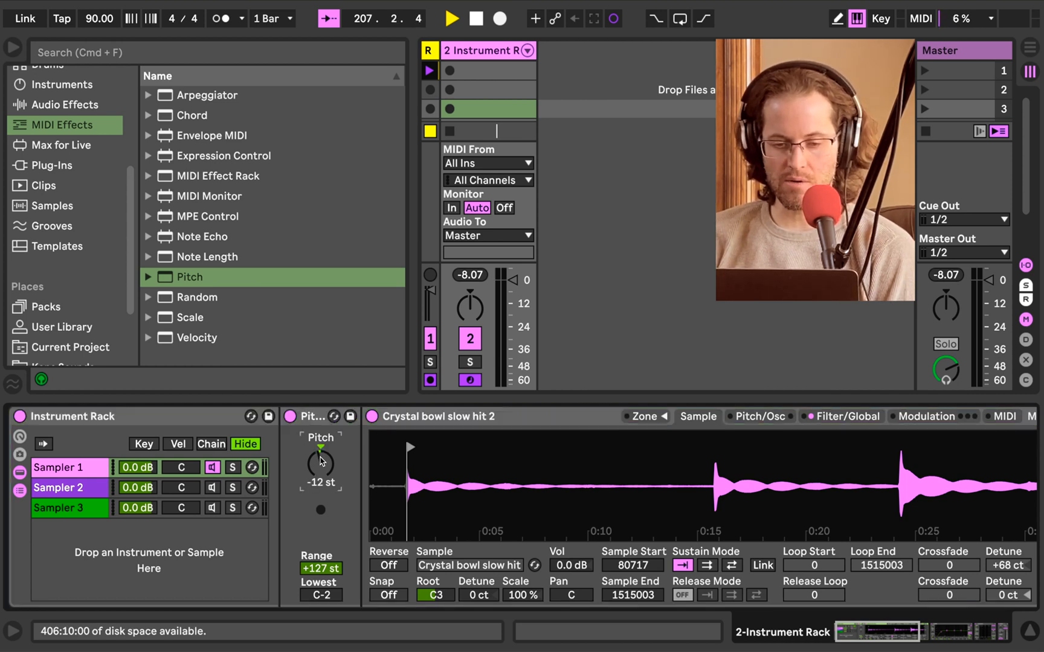
{"action": "key", "text": "a"}
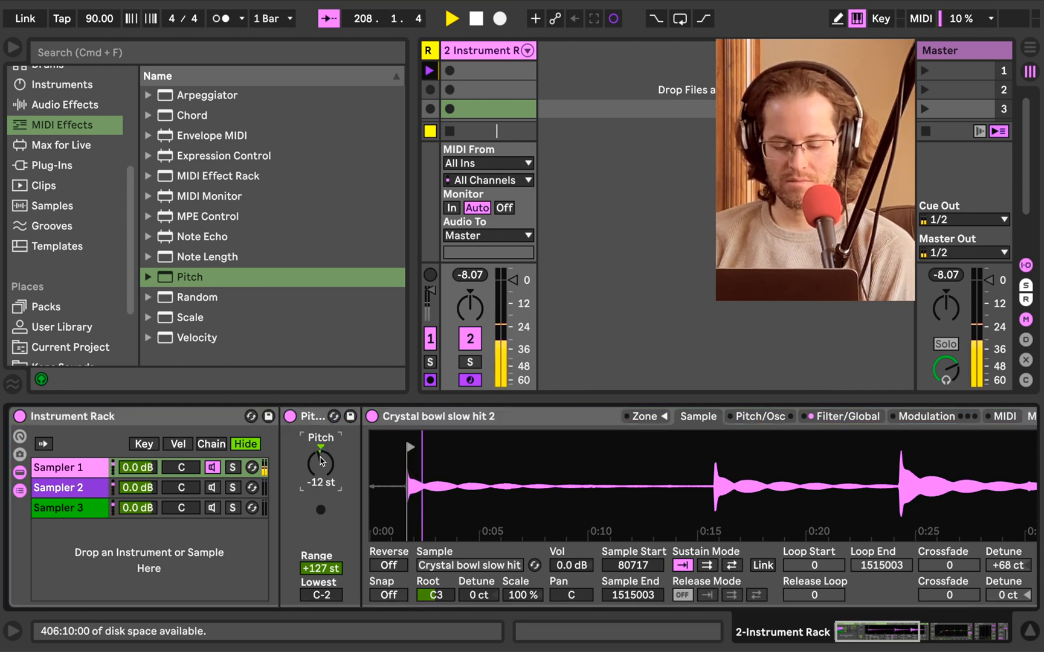
{"action": "key", "text": "a"}
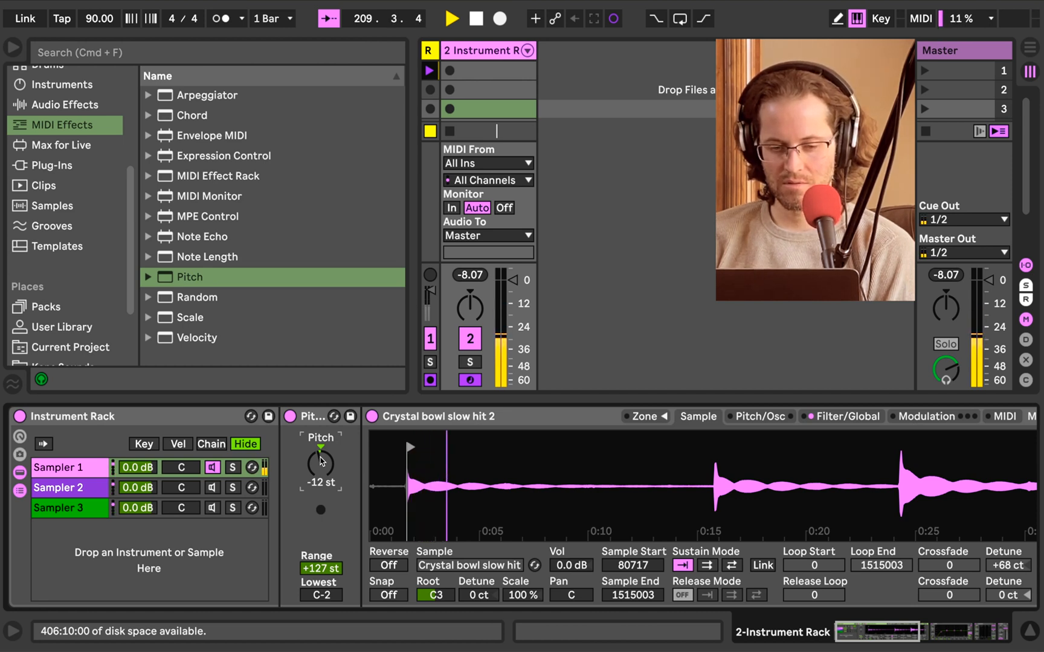
{"action": "key", "text": "a"}
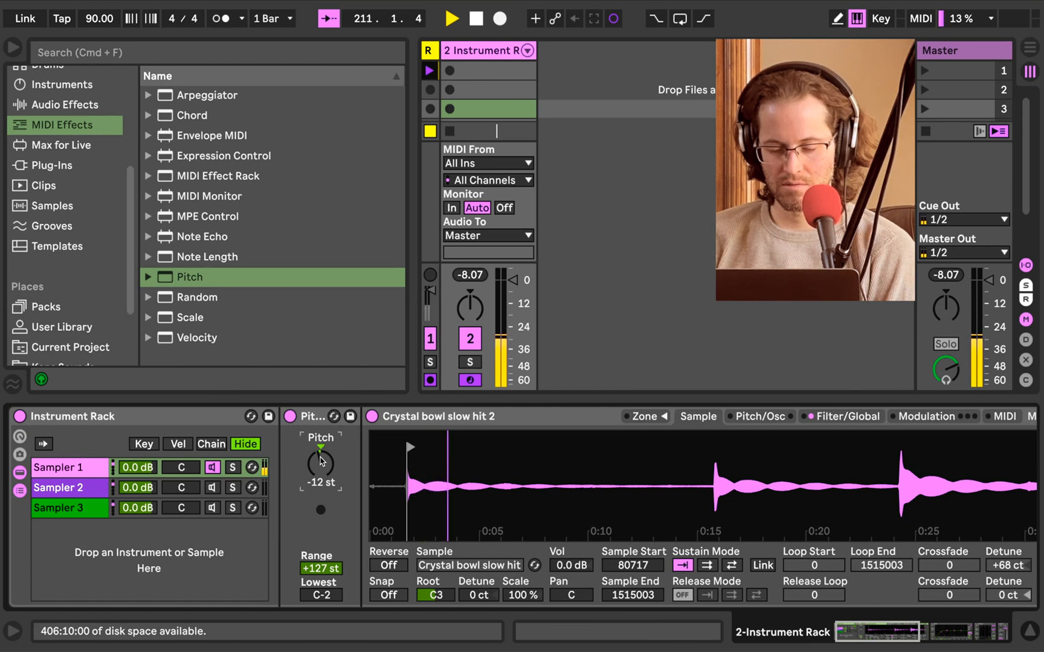
Insert a Channel EQ from the EQ & Filters effects directly after the Sampler in the Sampler 1 chain.
{"action": "scroll", "coordinate": [661, 512], "scroll_direction": "right", "scroll_amount": 5}
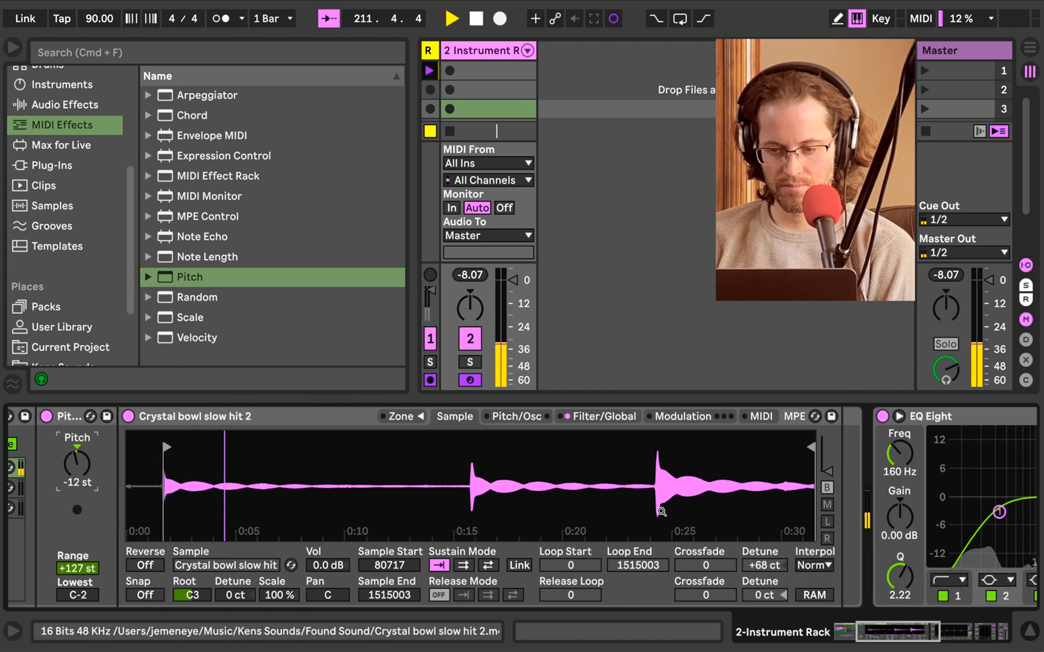
{"action": "scroll", "coordinate": [662, 511], "scroll_direction": "right", "scroll_amount": 3}
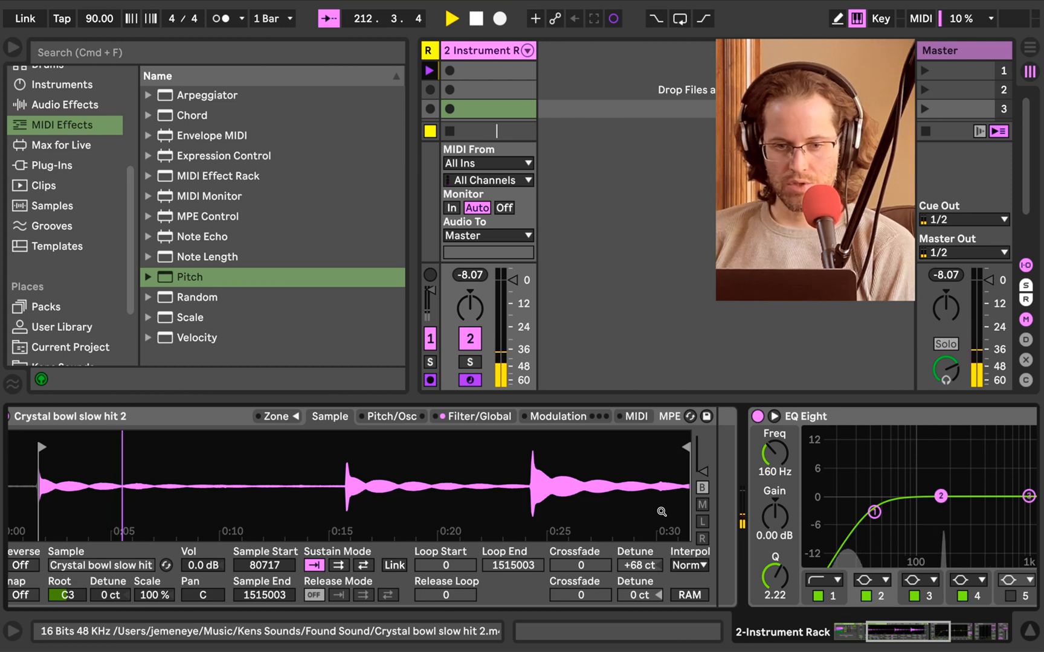
{"action": "scroll", "coordinate": [661, 512], "scroll_direction": "left", "scroll_amount": 2}
{"action": "left_click", "coordinate": [96, 107]}
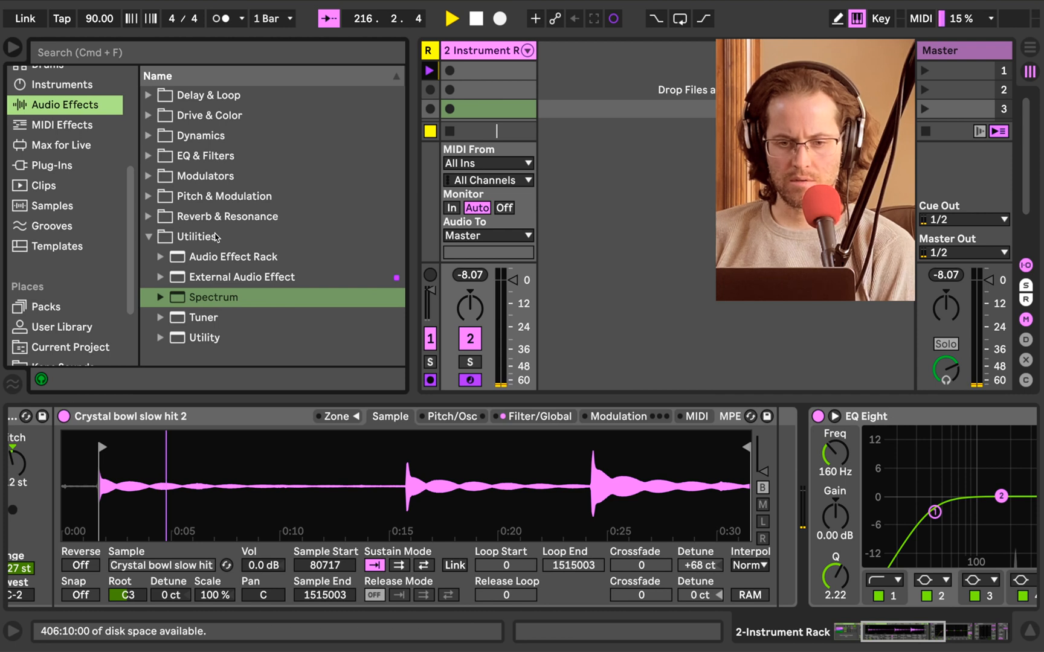
{"action": "left_click", "coordinate": [149, 236]}
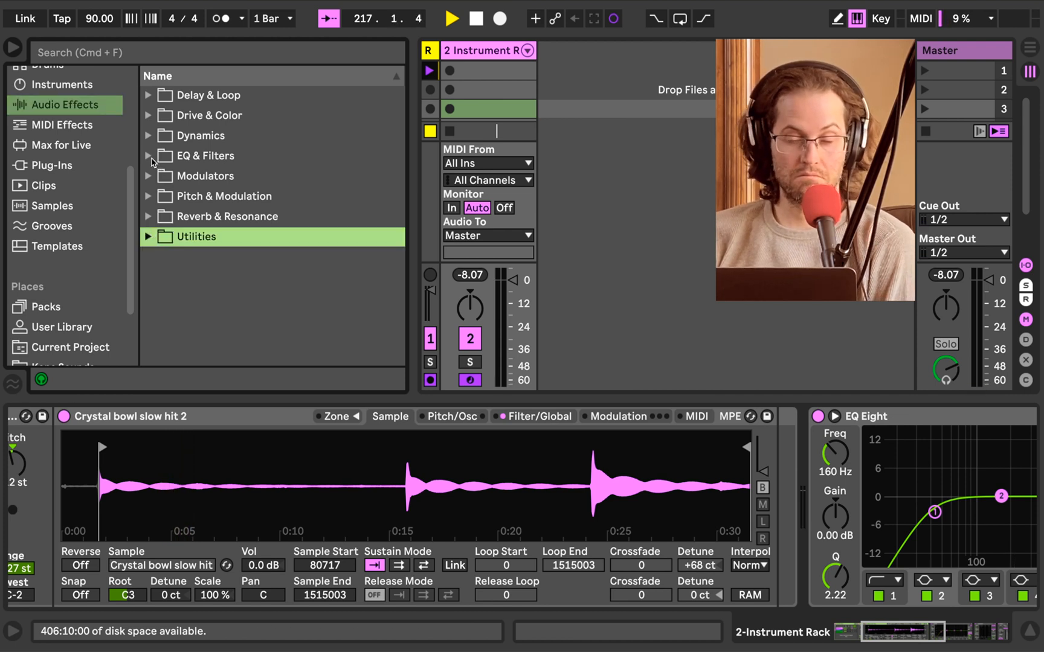
{"action": "left_click", "coordinate": [152, 158]}
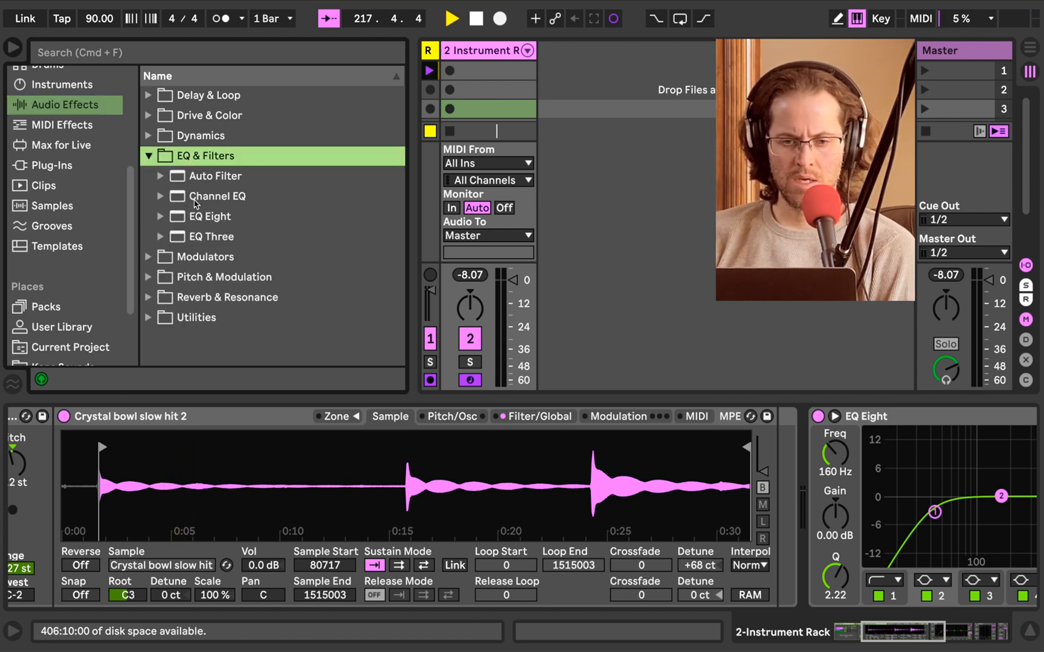
{"action": "left_click_drag", "start_coordinate": [197, 202], "coordinate": [775, 539]}
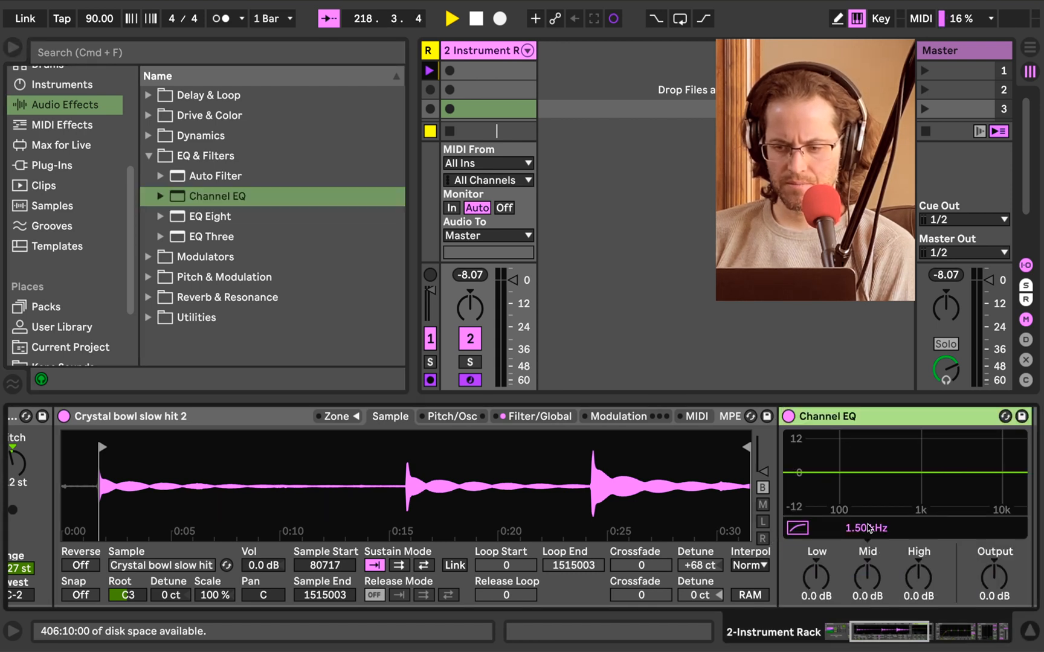
Cut the Channel EQ's High band to -11 dB and its Low band to -9.0 dB.
{"action": "left_click_drag", "start_coordinate": [919, 574], "coordinate": [918, 598]}
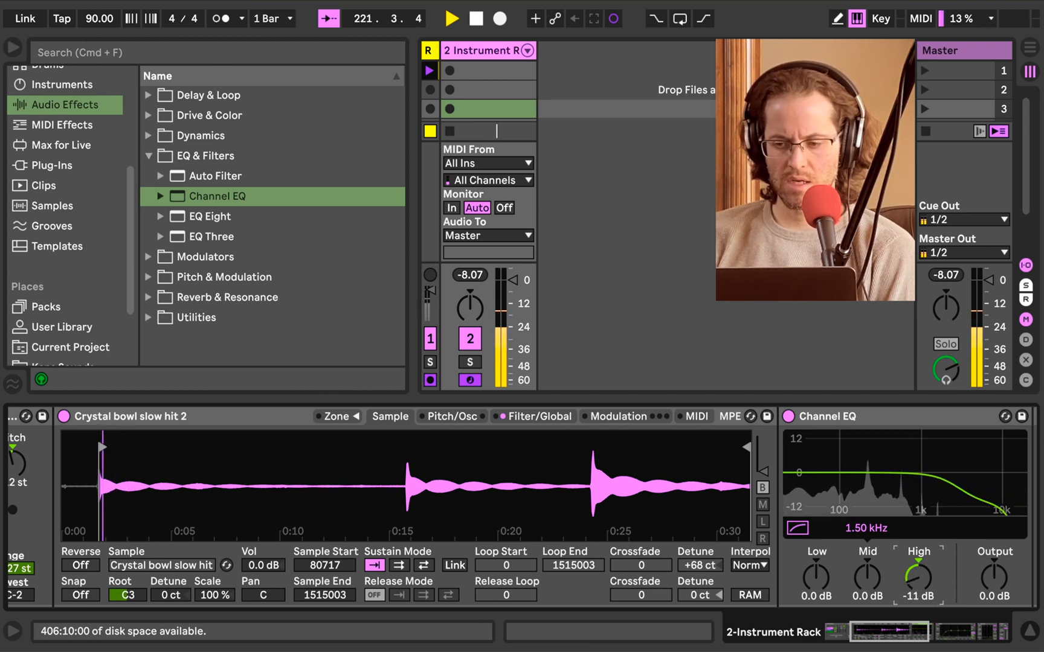
{"action": "mouse_move", "coordinate": [815, 577]}
{"action": "left_mouse_down"}
{"action": "mouse_move", "coordinate": [815, 595]}
{"action": "mouse_move", "coordinate": [816, 586]}
{"action": "left_mouse_up"}
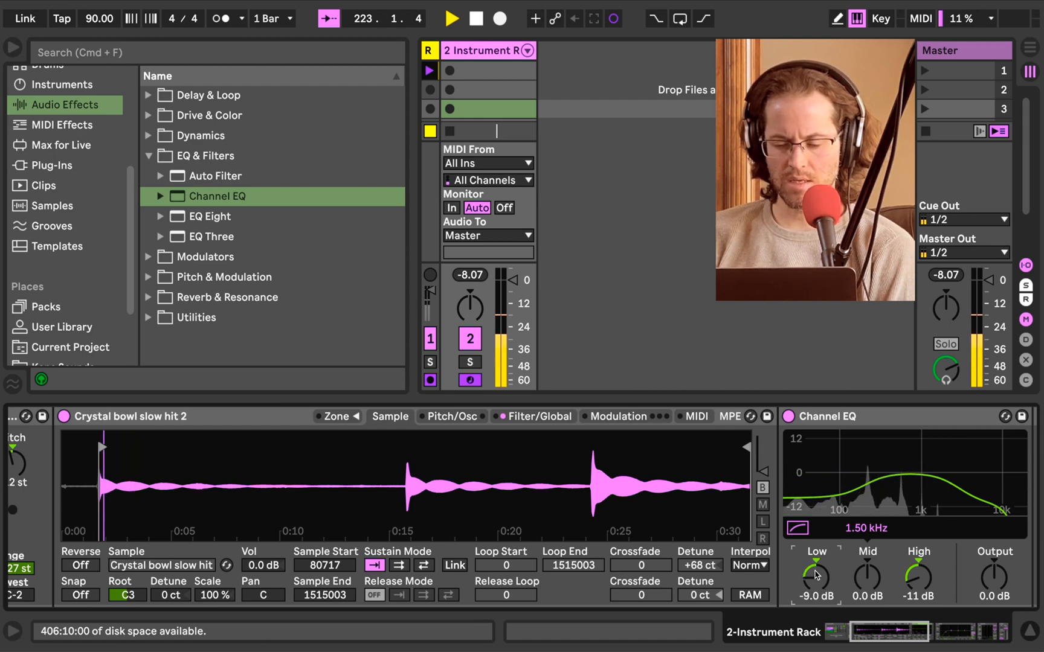
Move the crystal bowl sample's Sample Start to 1166738, just before the third hit.
{"action": "scroll", "coordinate": [815, 575], "scroll_direction": "left", "scroll_amount": 5}
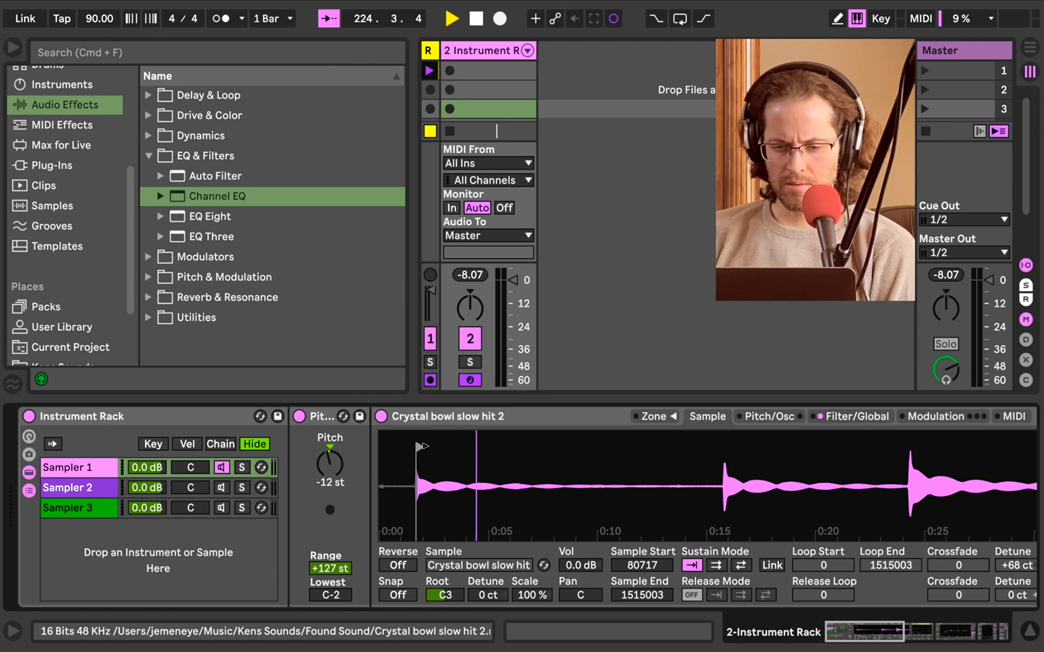
{"action": "left_click_drag", "start_coordinate": [417, 447], "coordinate": [916, 450]}
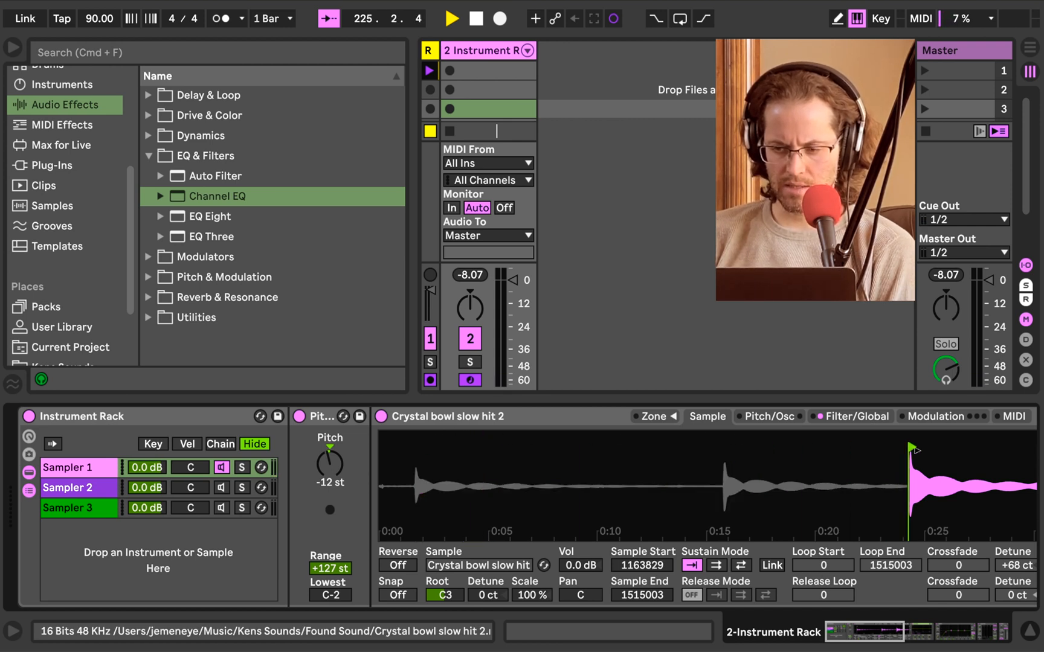
{"action": "left_click_drag", "start_coordinate": [967, 498], "coordinate": [944, 544]}
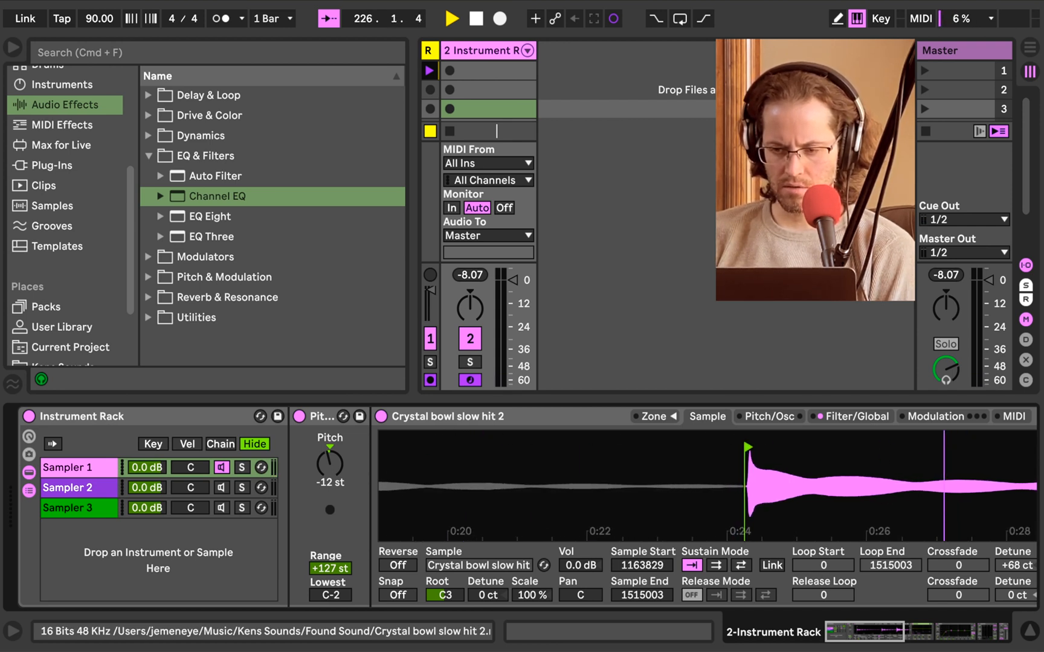
{"action": "left_click_drag", "start_coordinate": [780, 462], "coordinate": [716, 531]}
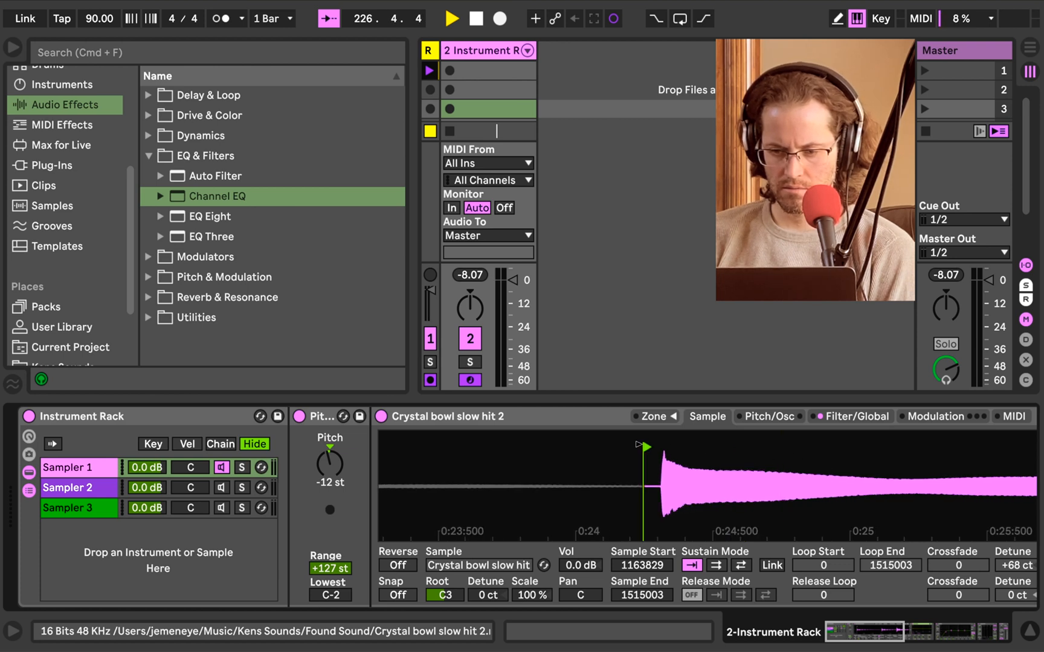
{"action": "left_click_drag", "start_coordinate": [645, 446], "coordinate": [833, 435]}
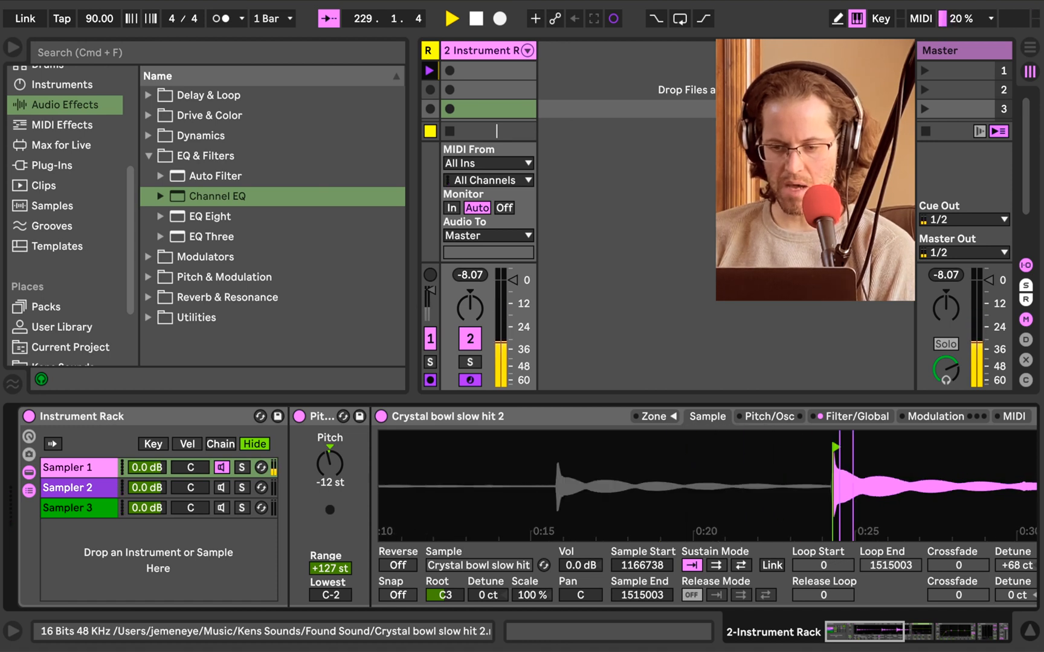
Refine the crystal bowl sample's Sample Start to 1167075, right at the onset of the third hit.
{"action": "left_click_drag", "start_coordinate": [838, 501], "coordinate": [915, 501]}
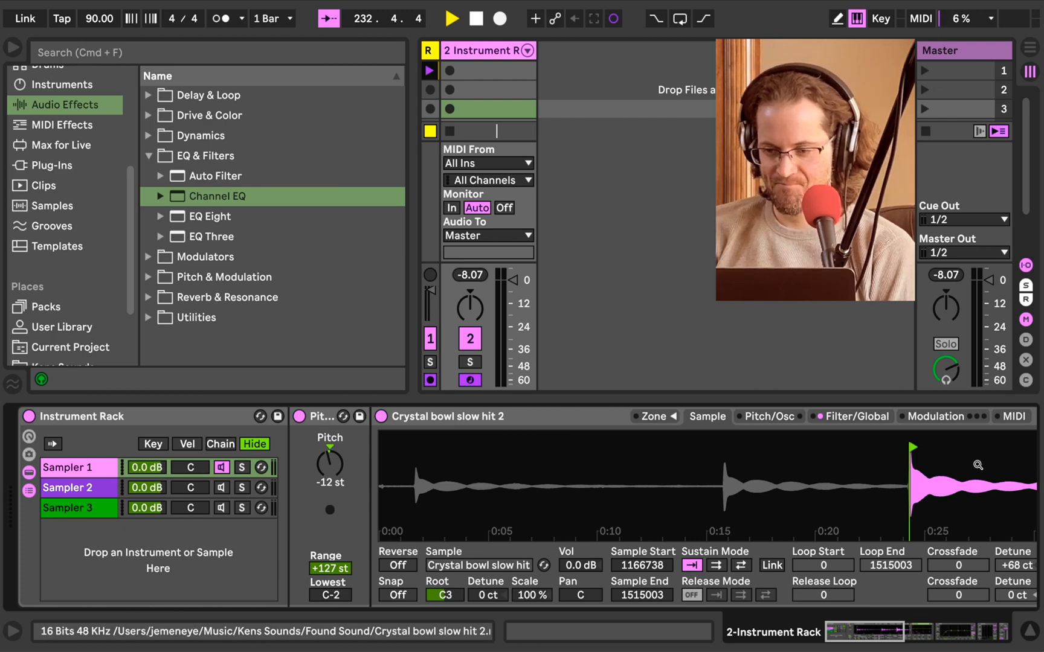
{"action": "left_click_drag", "start_coordinate": [971, 468], "coordinate": [935, 473]}
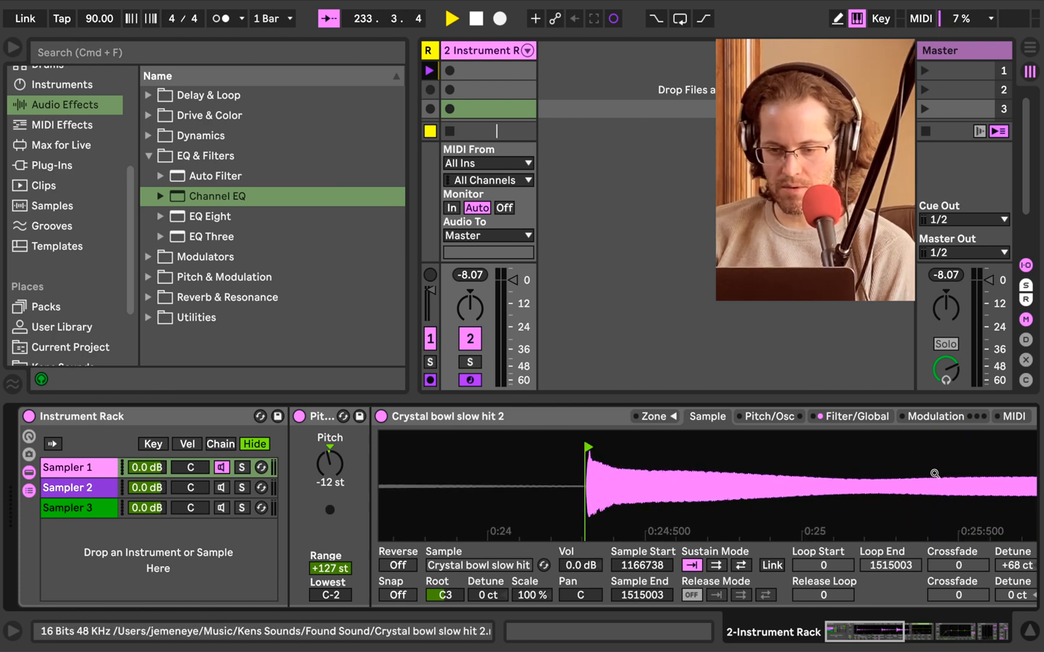
{"action": "left_click_drag", "start_coordinate": [590, 447], "coordinate": [592, 465]}
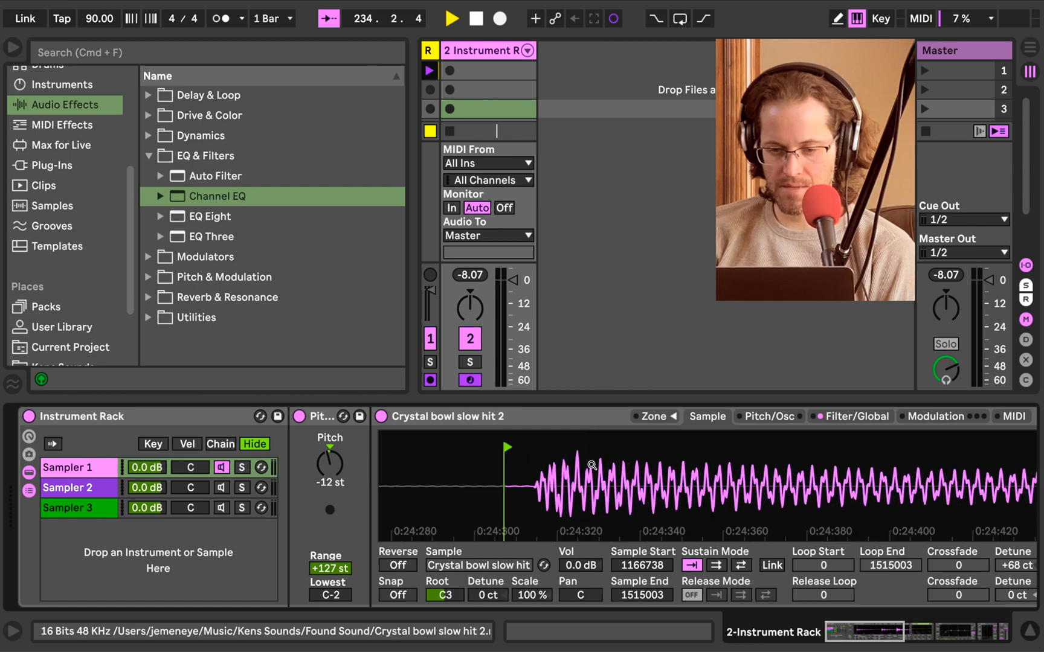
{"action": "left_click_drag", "start_coordinate": [515, 448], "coordinate": [521, 447]}
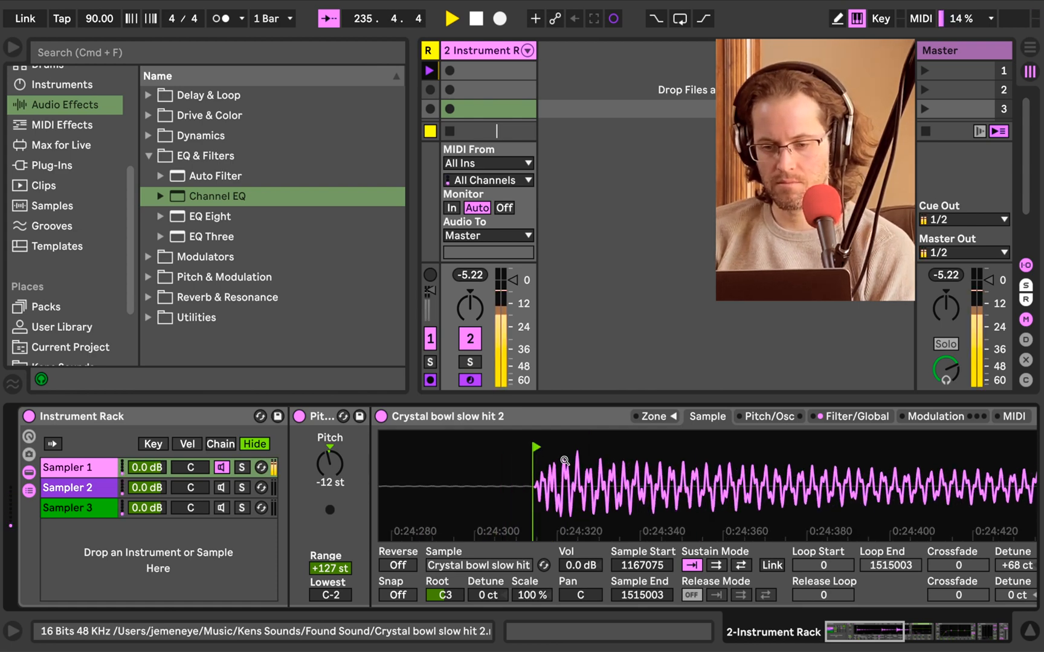
{"action": "mouse_move", "coordinate": [578, 499]}
{"action": "left_mouse_down"}
{"action": "mouse_move", "coordinate": [578, 472]}
{"action": "mouse_move", "coordinate": [629, 473]}
{"action": "left_mouse_up"}
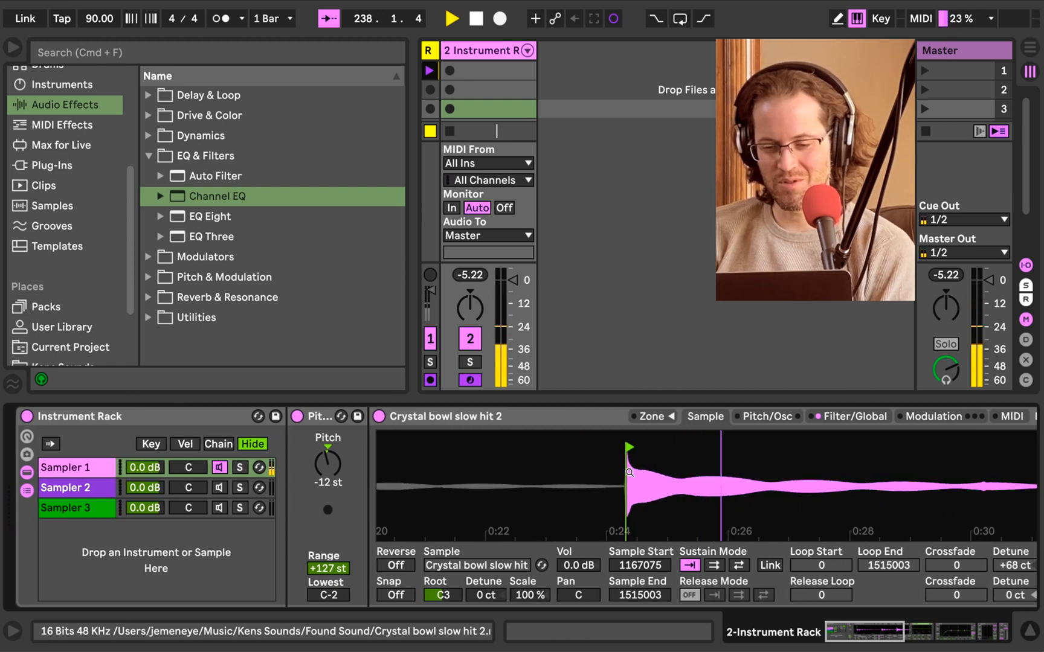
{"action": "left_click_drag", "start_coordinate": [629, 472], "coordinate": [629, 460]}
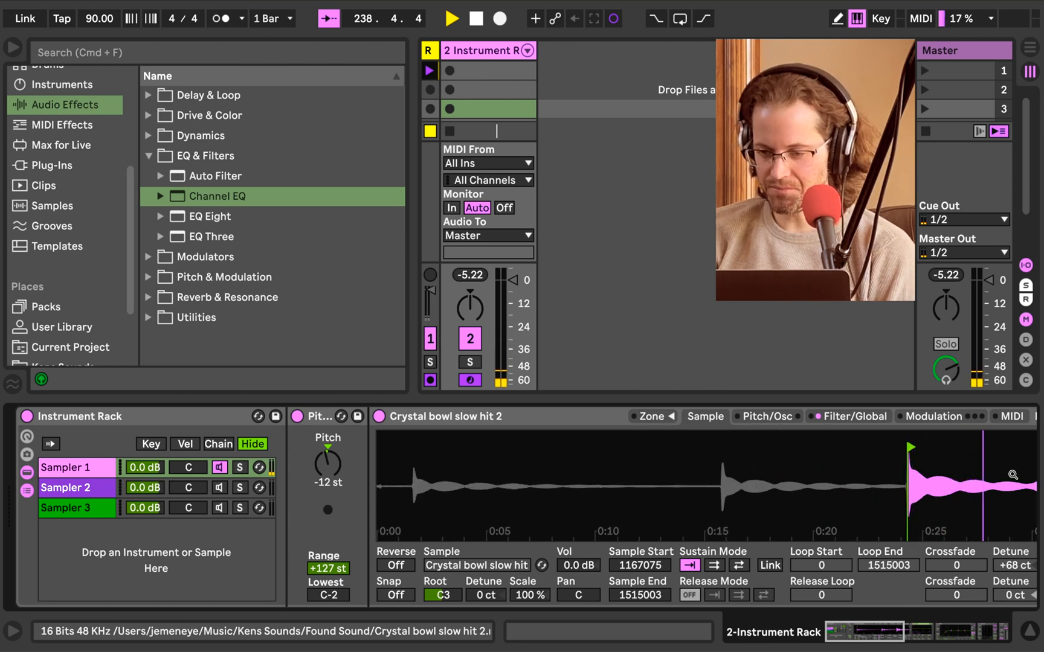
{"action": "left_click_drag", "start_coordinate": [1007, 468], "coordinate": [1006, 472]}
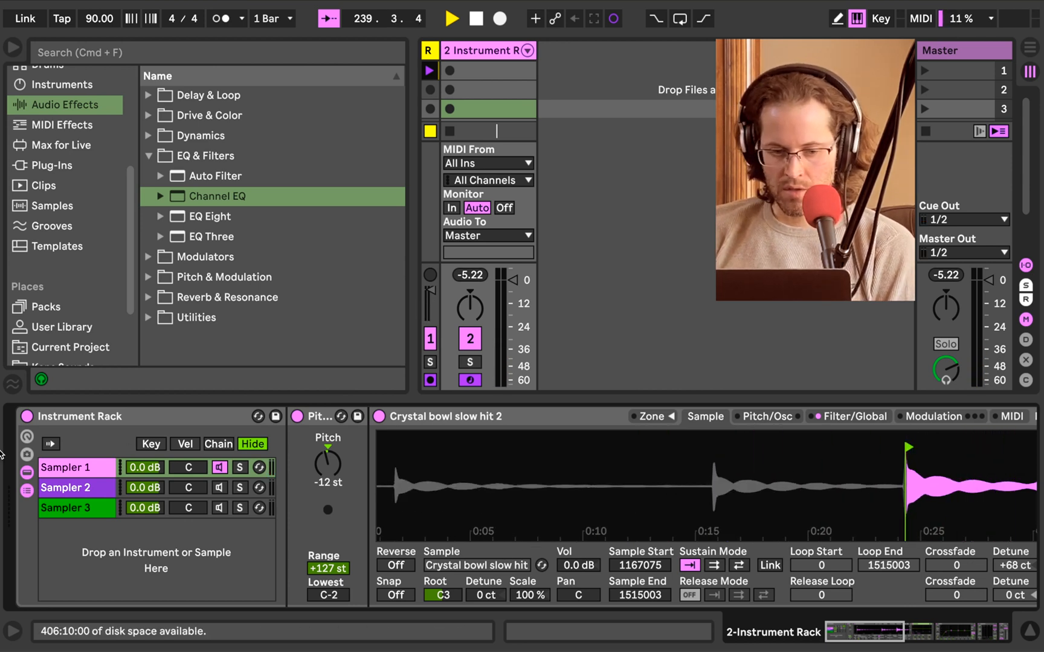
View the empty Sampler 2 chain, then return to Sampler 1 and review its devices through the Channel EQ.
{"action": "left_click", "coordinate": [63, 488]}
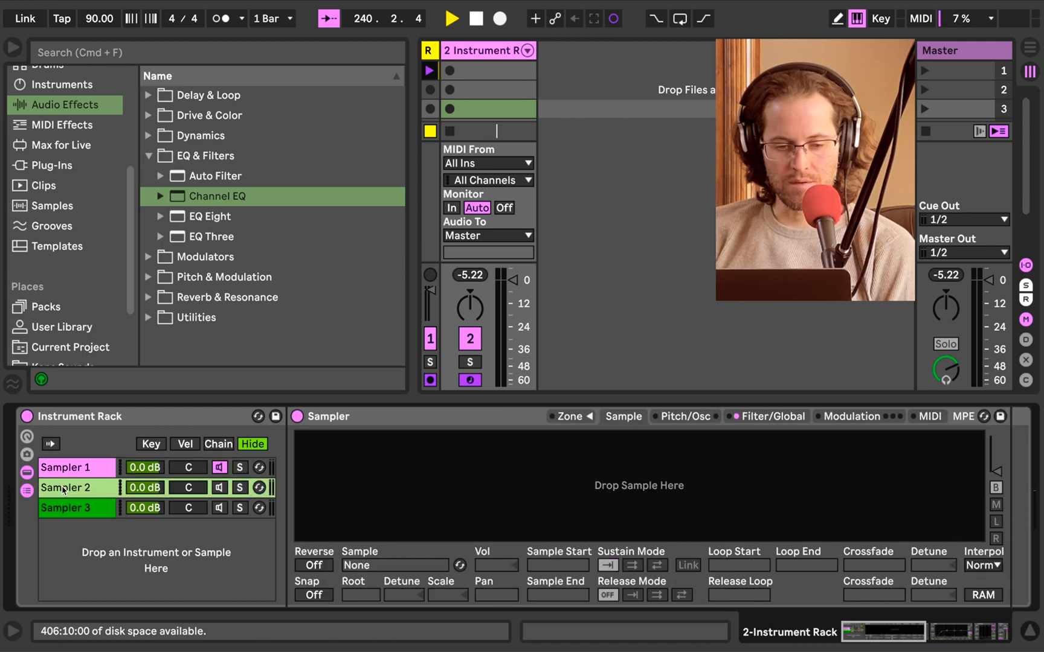
{"action": "left_click", "coordinate": [71, 468]}
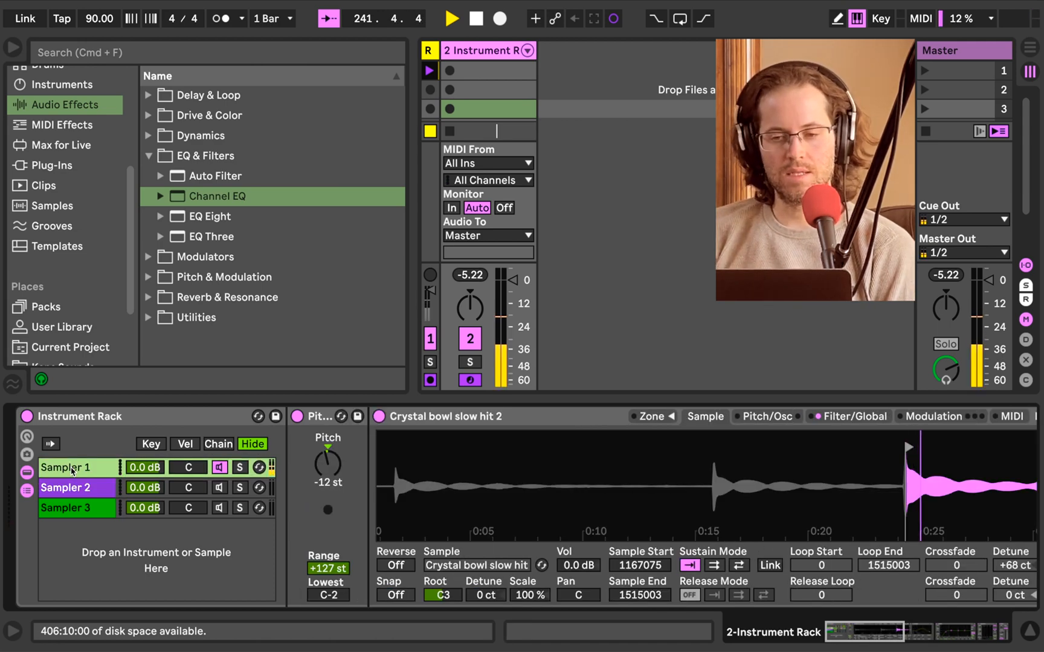
{"action": "scroll", "coordinate": [367, 447], "scroll_direction": "right", "scroll_amount": 2}
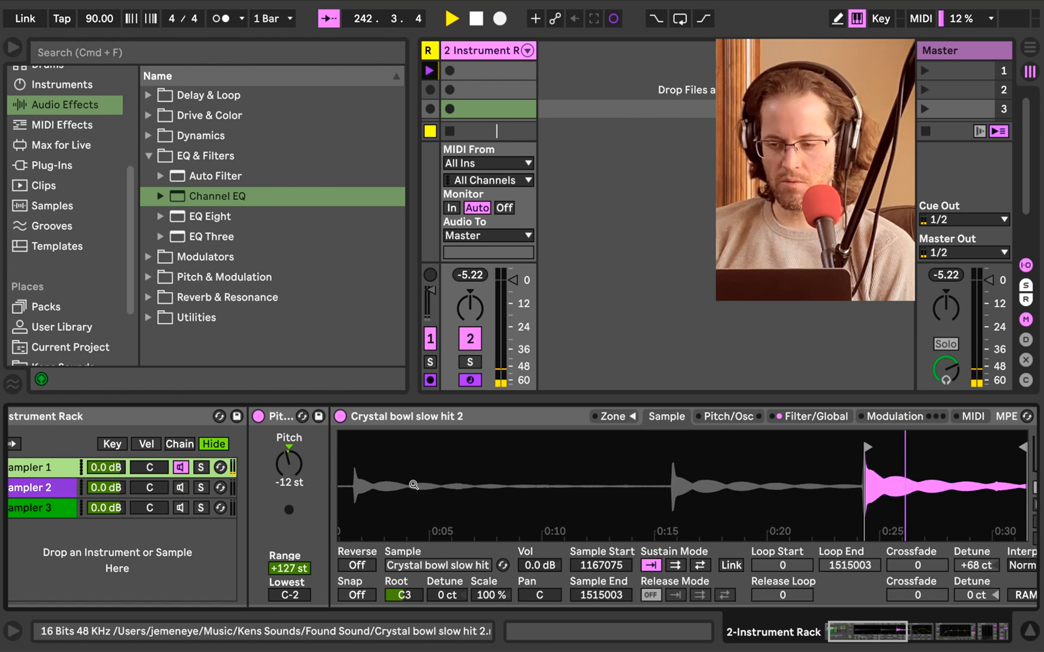
{"action": "scroll", "coordinate": [275, 506], "scroll_direction": "right", "scroll_amount": 10}
{"action": "scroll", "coordinate": [276, 507], "scroll_direction": "right", "scroll_amount": 2}
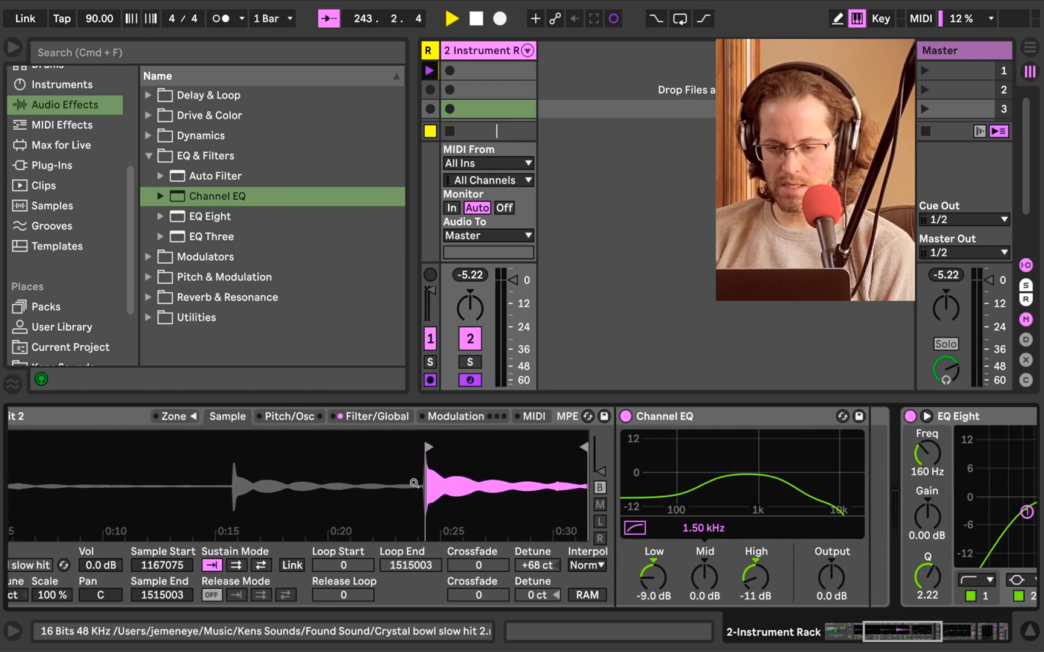
Add a Reverb after Sampler 1's Channel EQ with Dry/Wet at 31%, and compare the sound with the Reverb bypassed and active.
{"action": "left_click", "coordinate": [149, 298]}
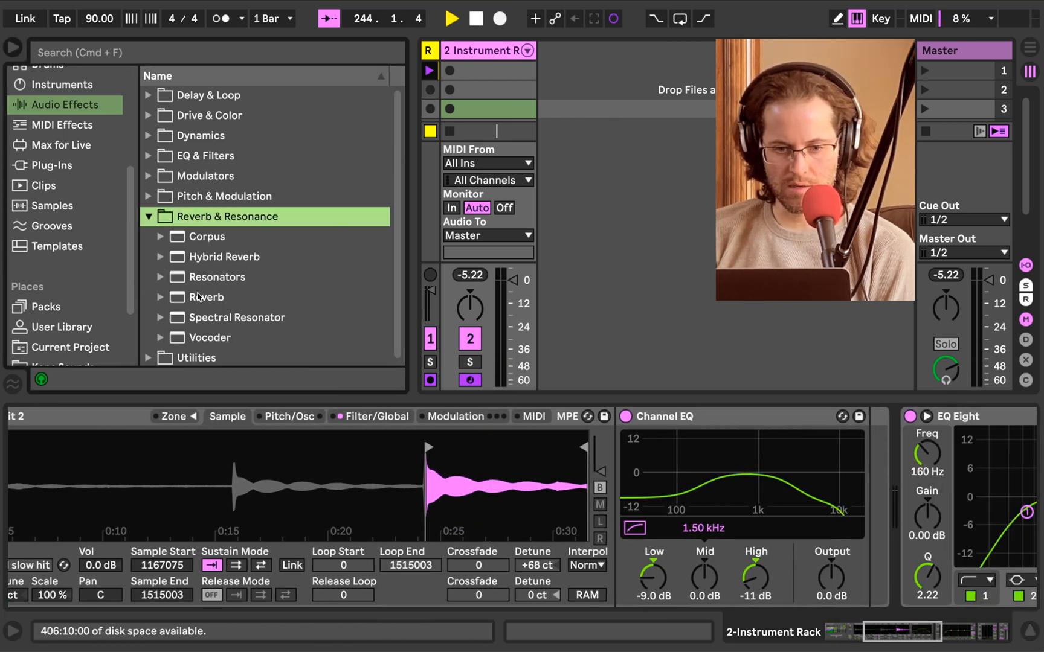
{"action": "left_click_drag", "start_coordinate": [198, 297], "coordinate": [830, 481]}
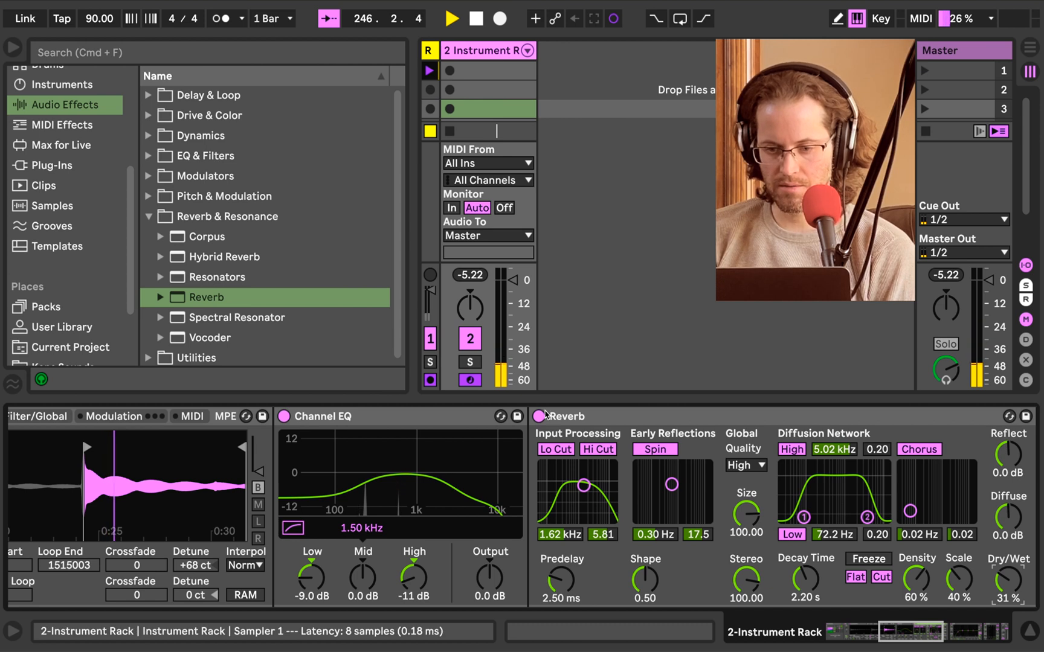
{"action": "left_click", "coordinate": [538, 416]}
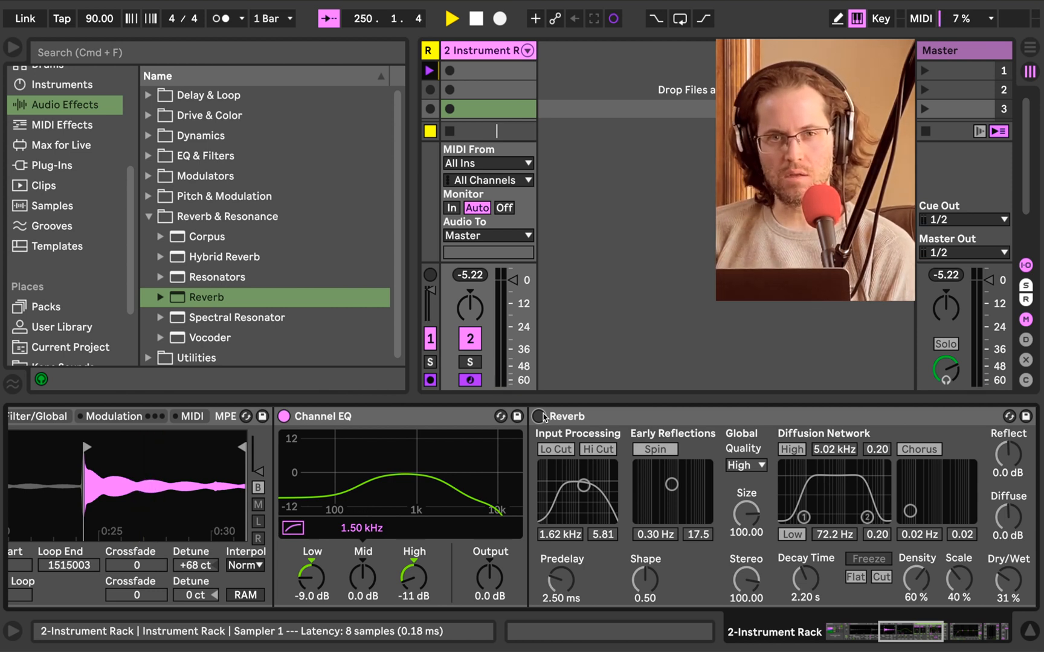
{"action": "left_click", "coordinate": [538, 416]}
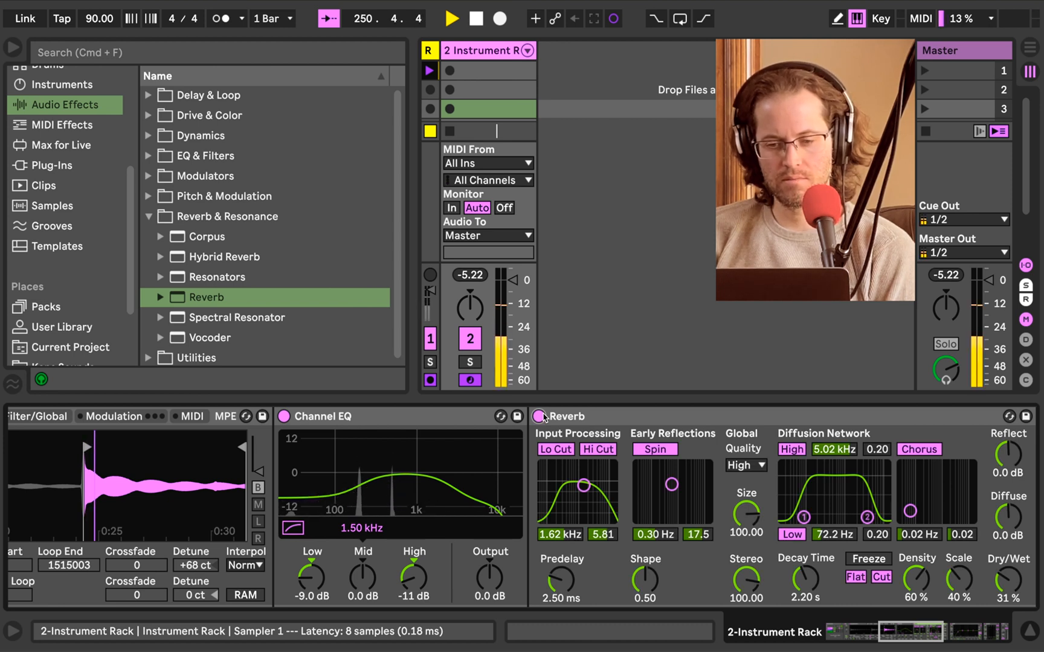
Set the Reverb's Predelay to 13.0 ms and its Decay Time to 6.83 s.
{"action": "left_click_drag", "start_coordinate": [560, 579], "coordinate": [560, 545]}
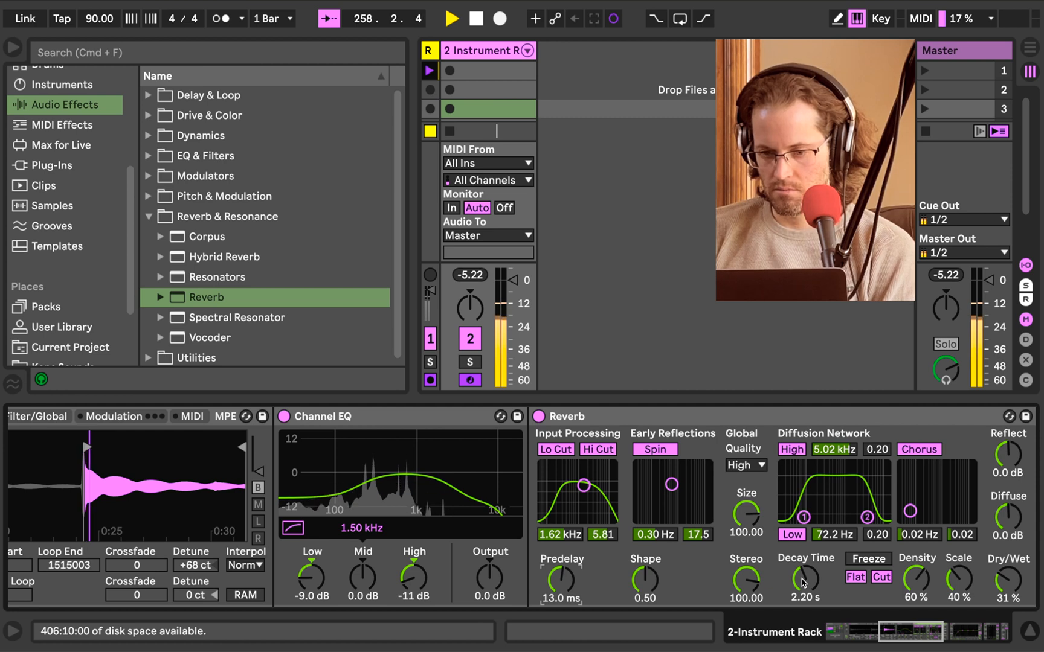
{"action": "left_click_drag", "start_coordinate": [803, 581], "coordinate": [803, 546]}
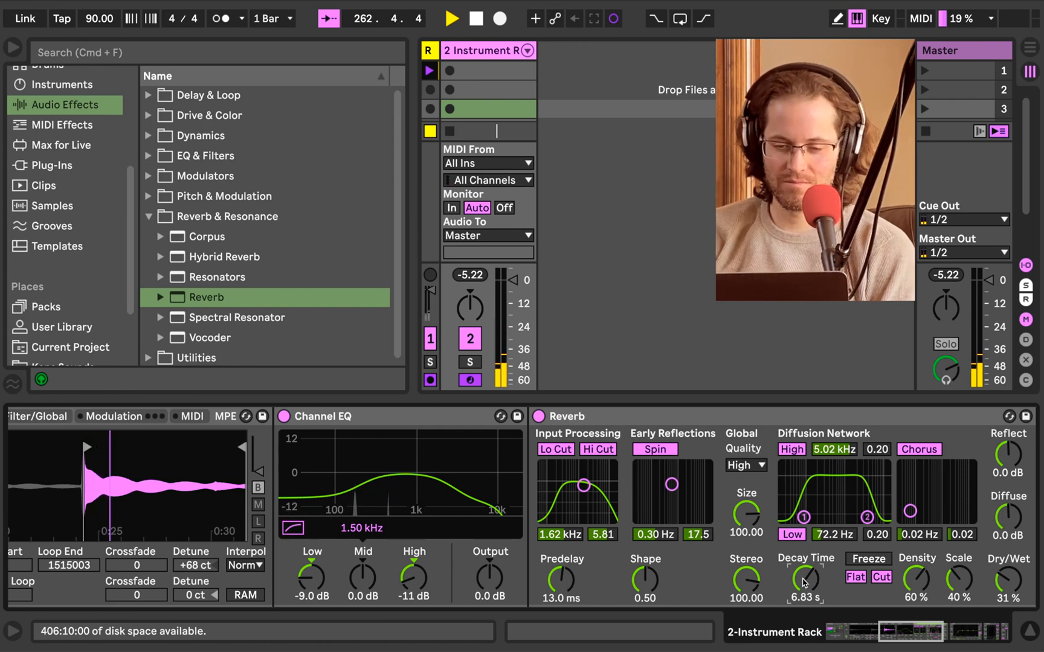
Deactivate the Sampler 1 chain and activate the Sampler 2 chain in the Instrument Rack.
{"action": "scroll", "coordinate": [803, 582], "scroll_direction": "left", "scroll_amount": 10}
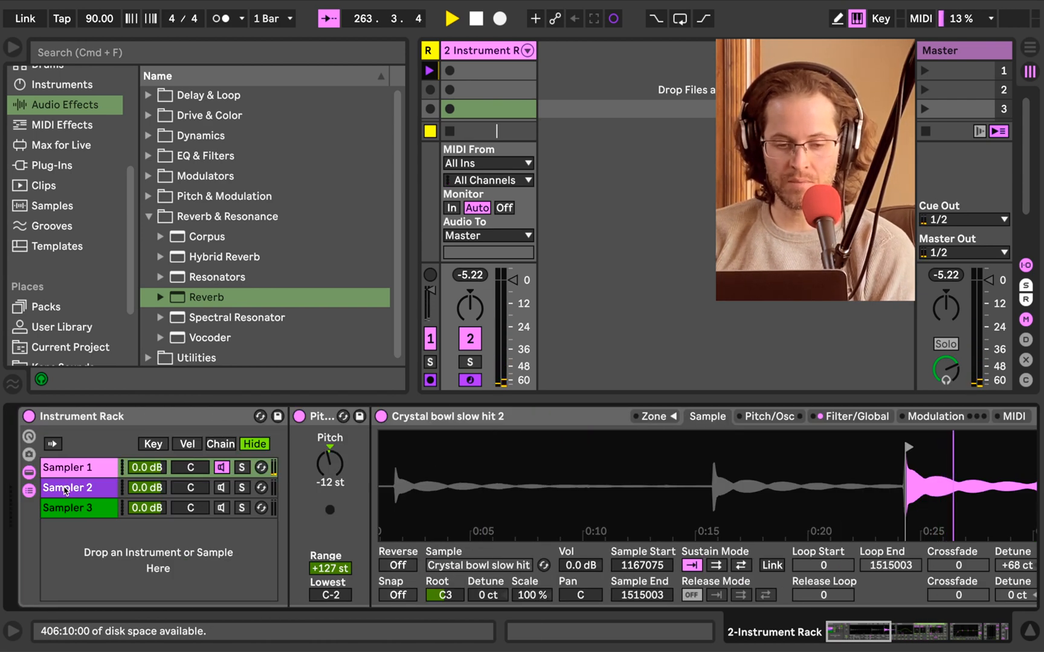
{"action": "left_click", "coordinate": [66, 491]}
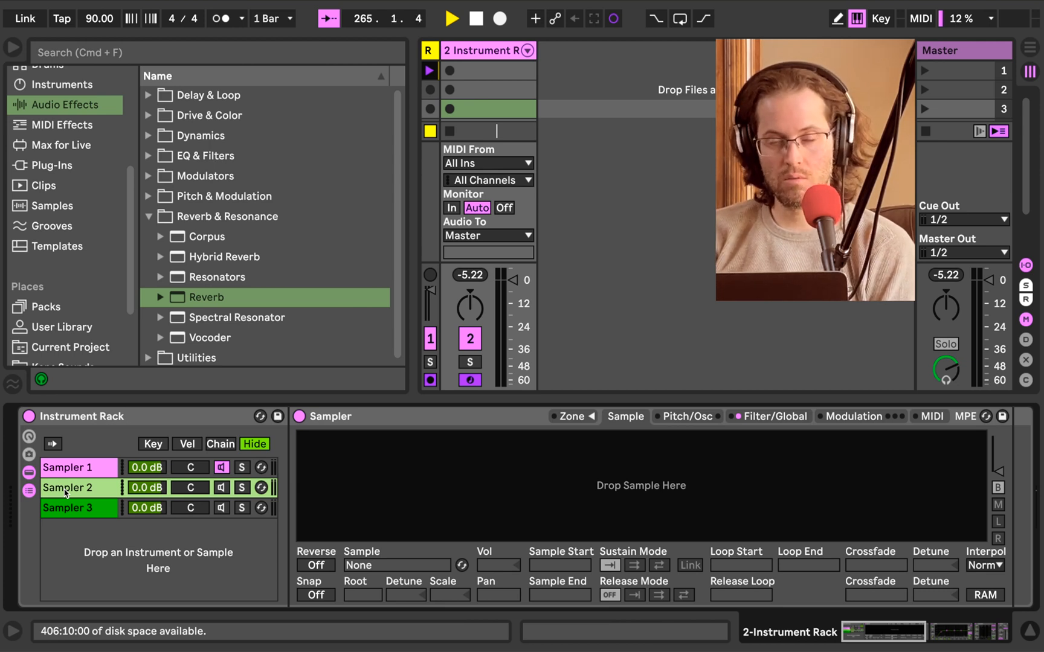
{"action": "left_click", "coordinate": [221, 468]}
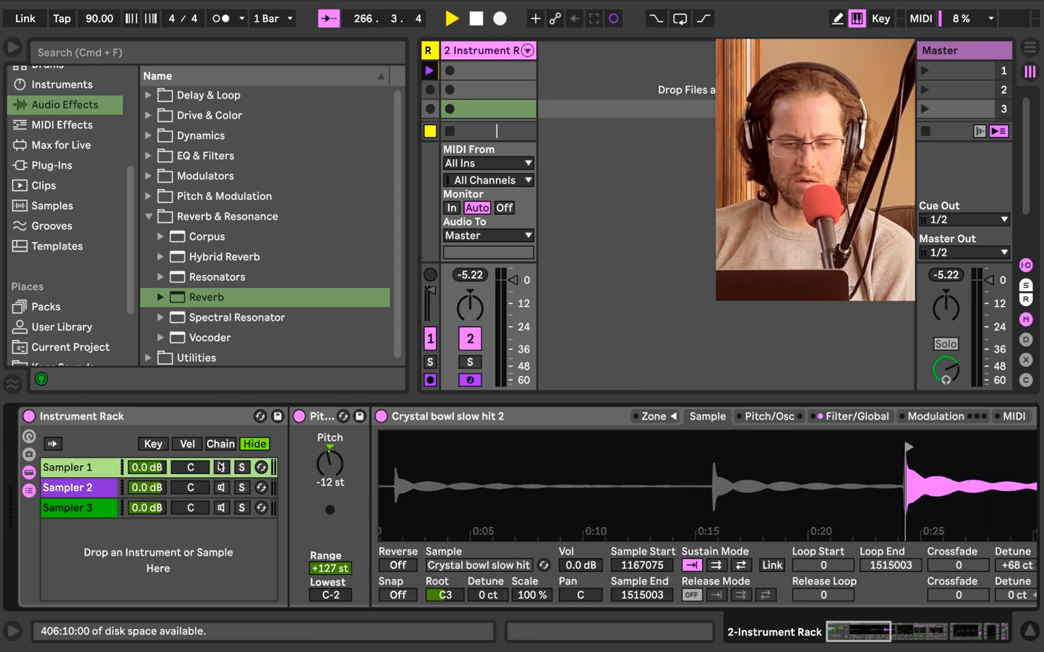
{"action": "left_click", "coordinate": [222, 488]}
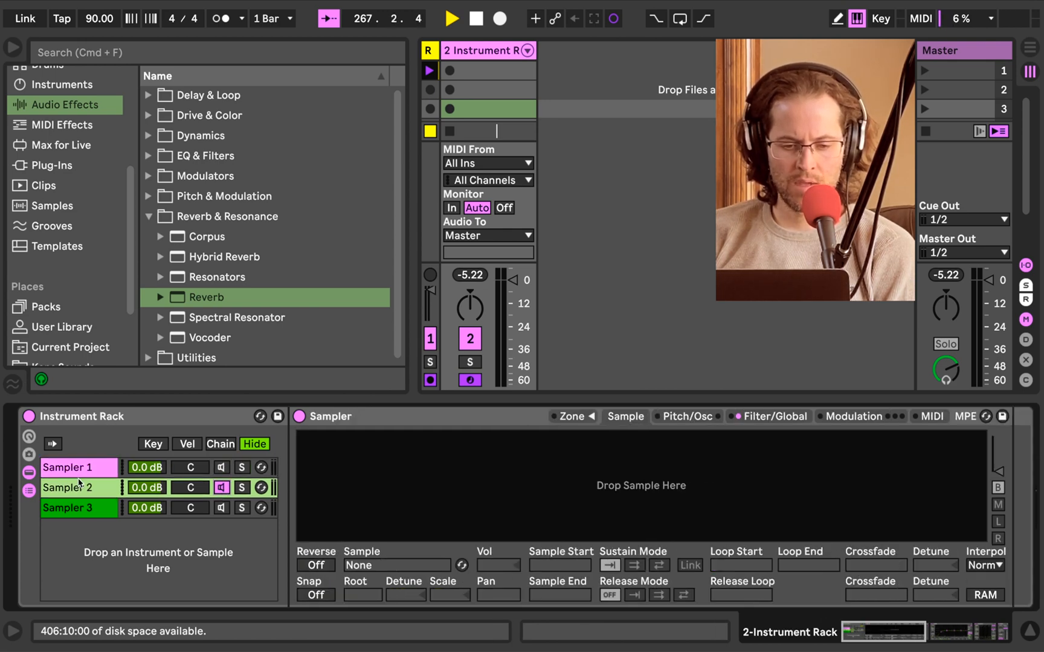
Browse the Kens Sounds folder and the Samples library for a sound to use in Sampler 2.
{"action": "left_click", "coordinate": [92, 349]}
{"action": "scroll", "coordinate": [90, 347], "scroll_direction": "down", "scroll_amount": 3}
{"action": "left_click", "coordinate": [87, 313]}
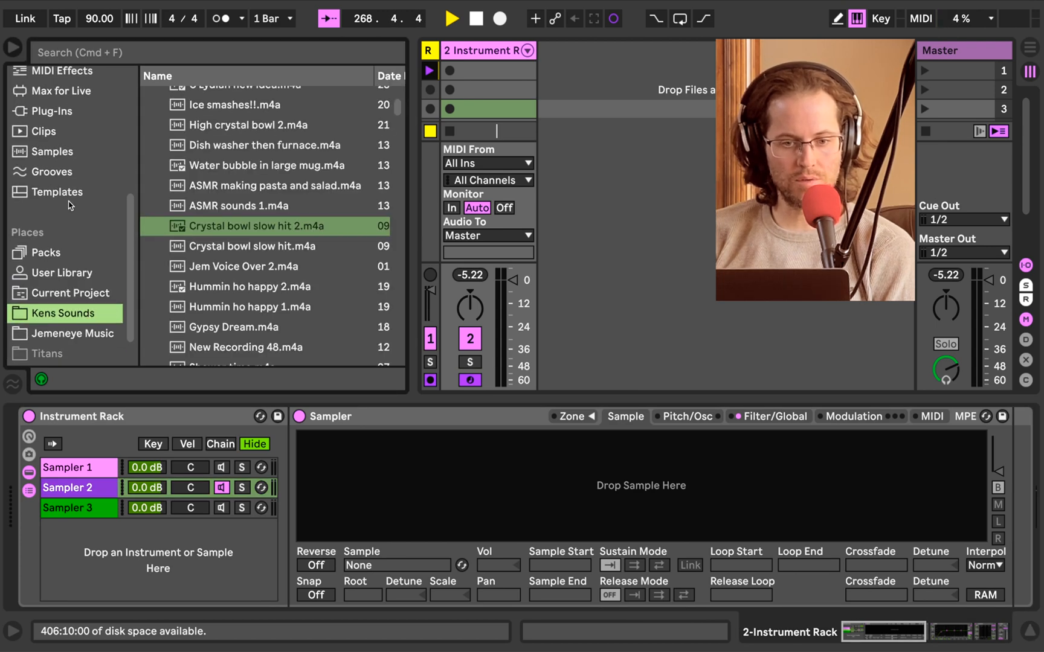
{"action": "left_click", "coordinate": [62, 176]}
{"action": "left_click", "coordinate": [54, 154]}
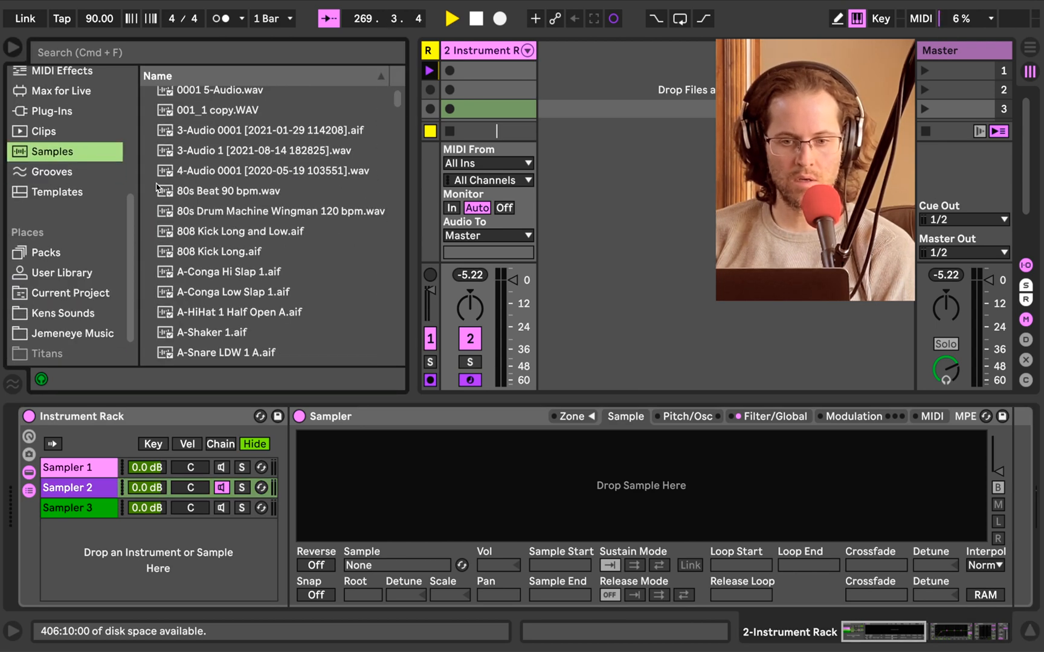
{"action": "scroll", "coordinate": [158, 187], "scroll_direction": "down", "scroll_amount": 20}
{"action": "scroll", "coordinate": [305, 214], "scroll_direction": "down", "scroll_amount": 20}
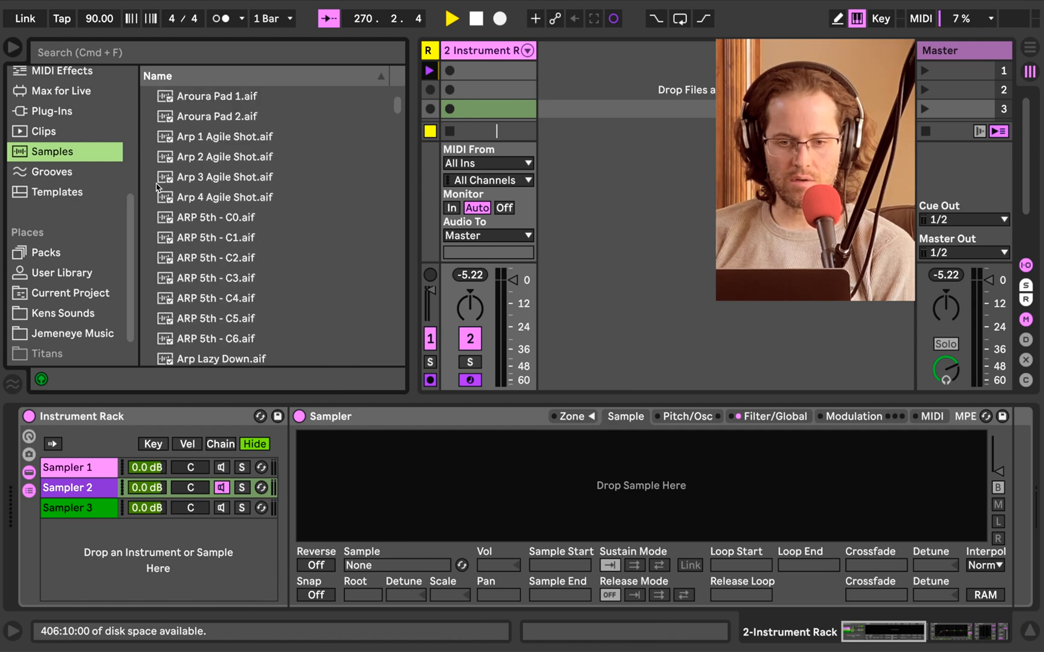
{"action": "scroll", "coordinate": [307, 214], "scroll_direction": "down", "scroll_amount": 20}
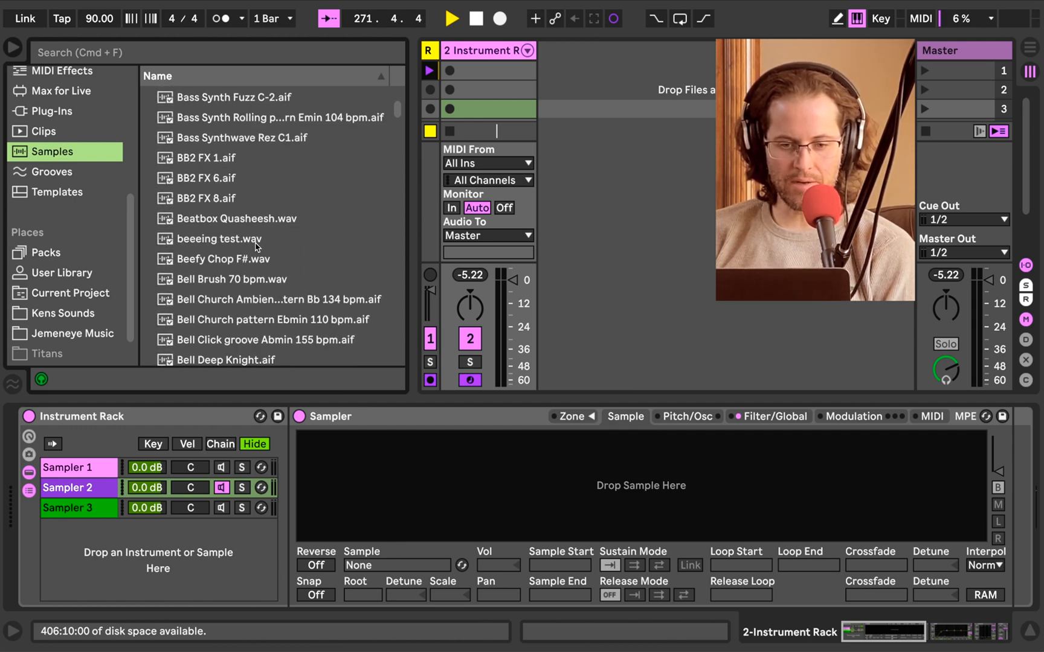
{"action": "scroll", "coordinate": [256, 247], "scroll_direction": "down", "scroll_amount": 20}
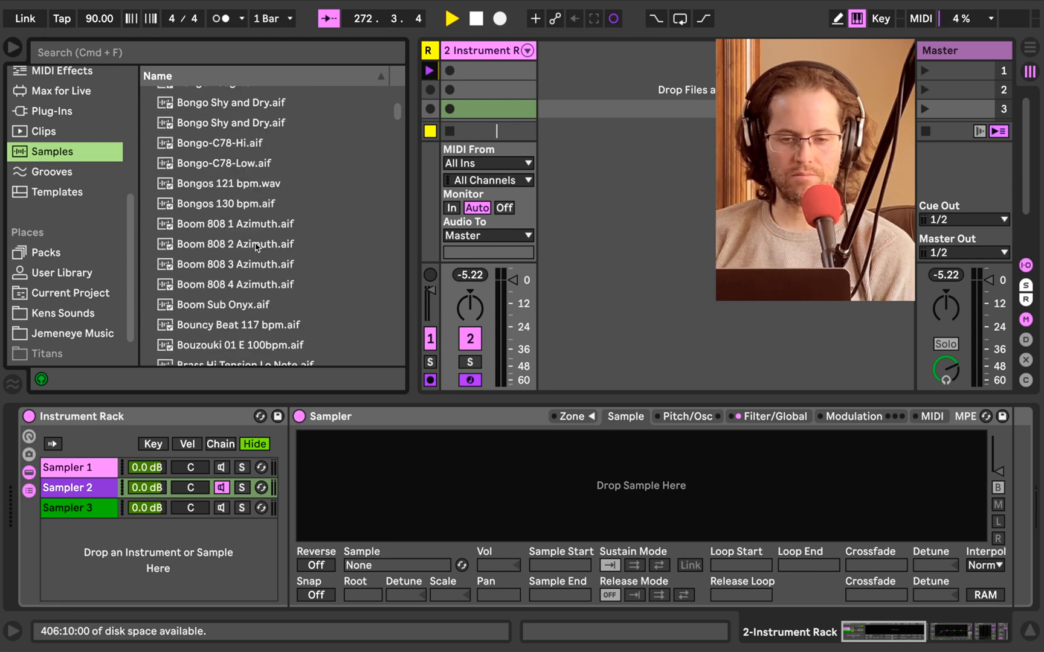
{"action": "scroll", "coordinate": [257, 247], "scroll_direction": "down", "scroll_amount": 20}
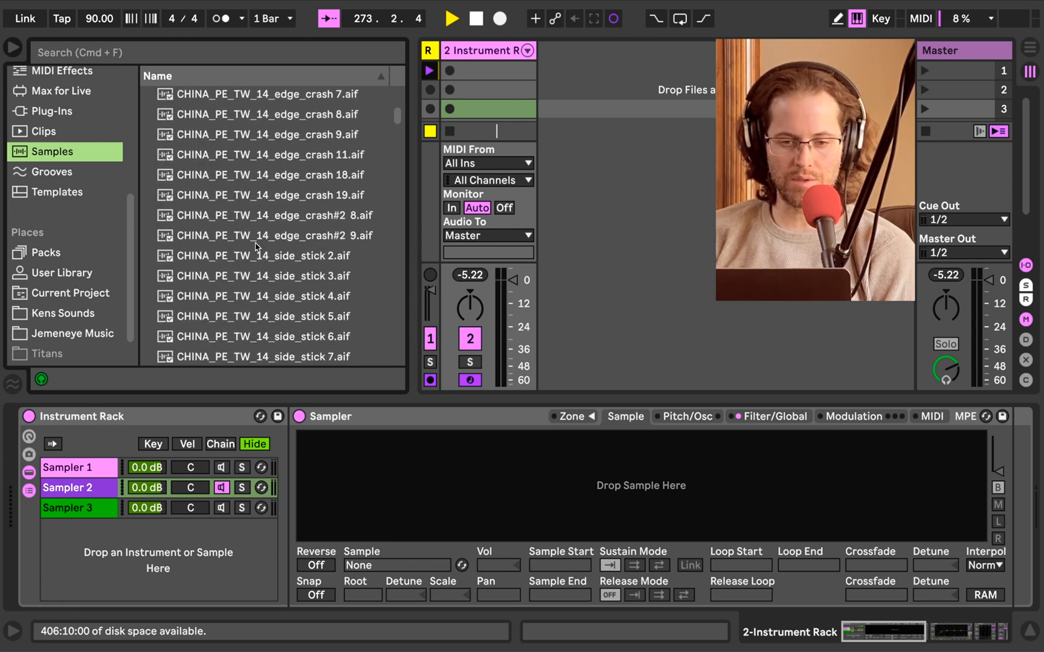
{"action": "scroll", "coordinate": [255, 247], "scroll_direction": "down", "scroll_amount": 1}
{"action": "scroll", "coordinate": [256, 220], "scroll_direction": "down", "scroll_amount": 20}
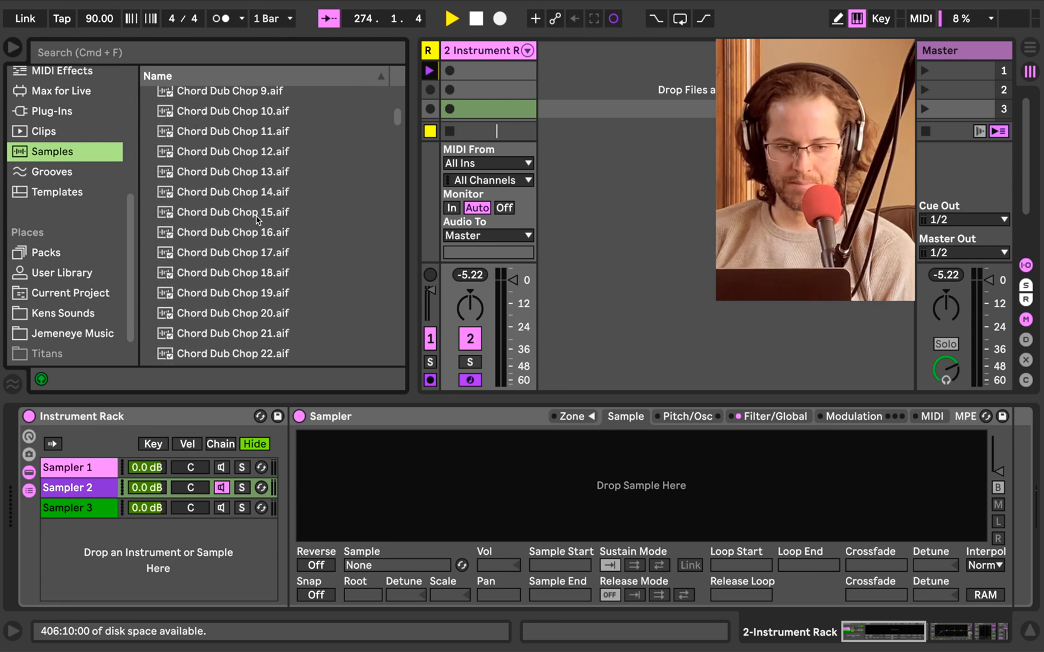
{"action": "scroll", "coordinate": [256, 220], "scroll_direction": "down", "scroll_amount": 20}
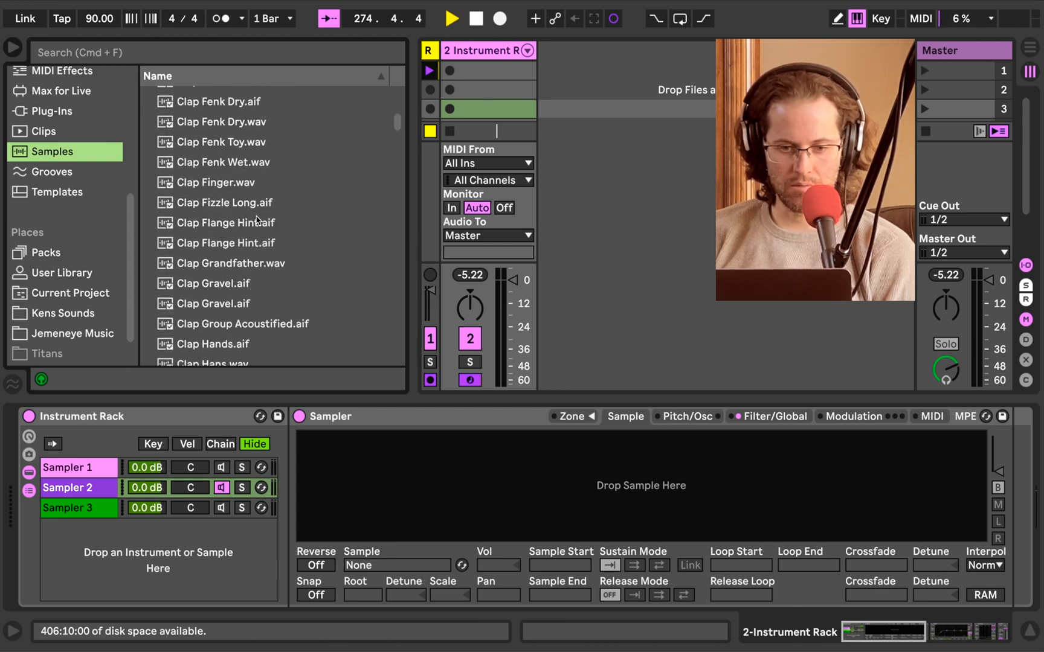
Preview Shower time.m4a from the Kens Sounds folder and load it into Sampler 2.
{"action": "left_click", "coordinate": [54, 293]}
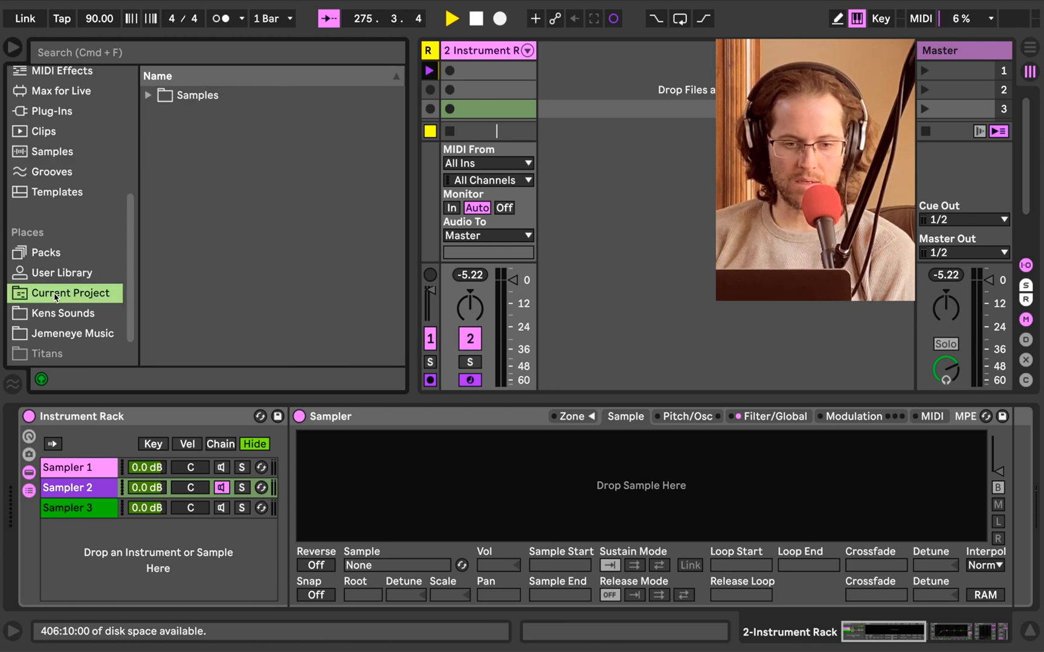
{"action": "left_click", "coordinate": [55, 312]}
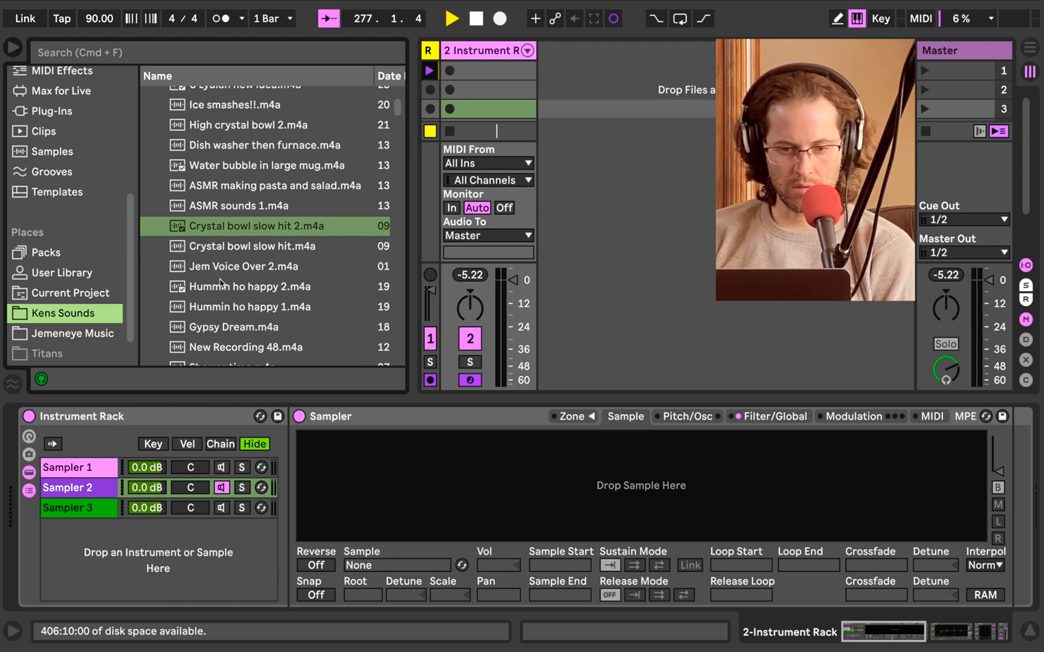
{"action": "scroll", "coordinate": [219, 286], "scroll_direction": "down", "scroll_amount": 5}
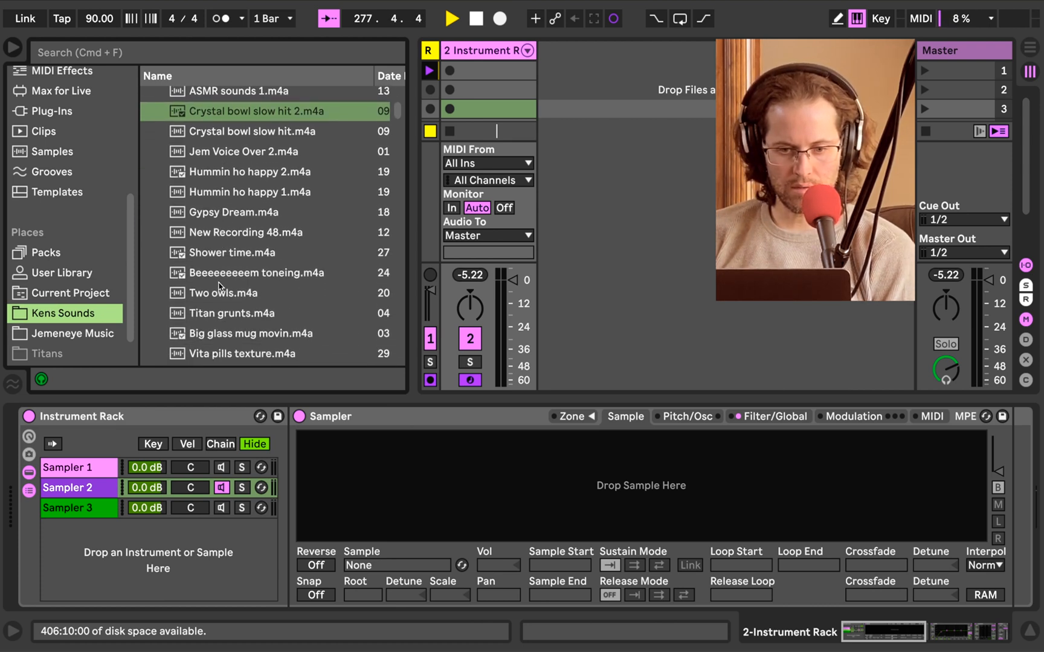
{"action": "left_click", "coordinate": [225, 240]}
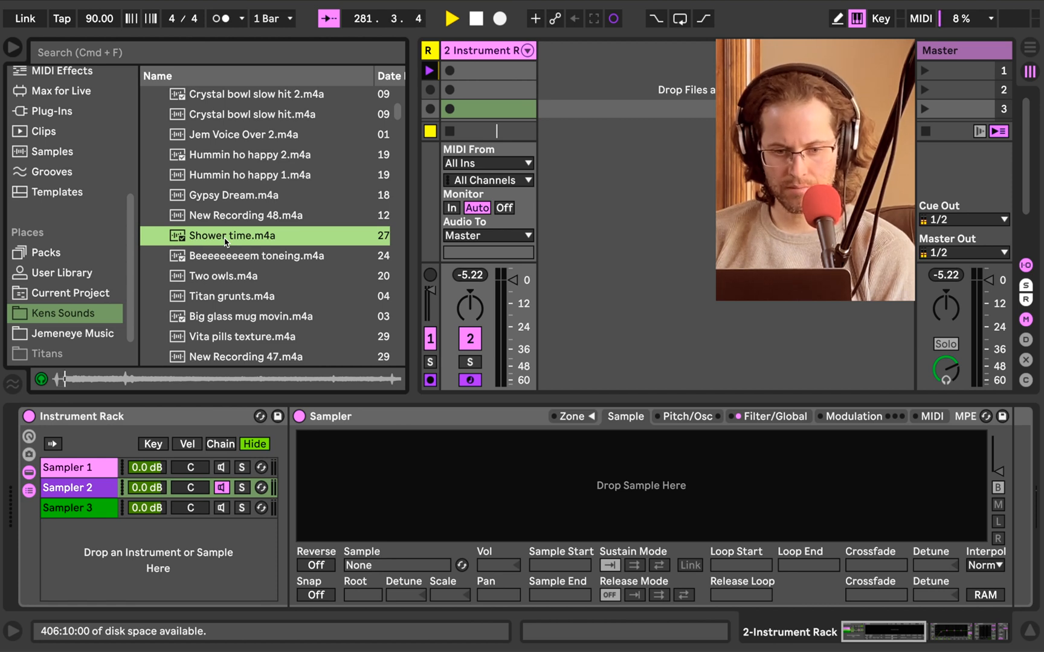
{"action": "left_click_drag", "start_coordinate": [224, 242], "coordinate": [427, 479]}
Set the Shower time sample's Sample Start to 565871 and lower the Sampler 2 chain volume to -3.0 dB.
{"action": "left_click_drag", "start_coordinate": [303, 447], "coordinate": [332, 447]}
{"action": "key", "text": "a"}
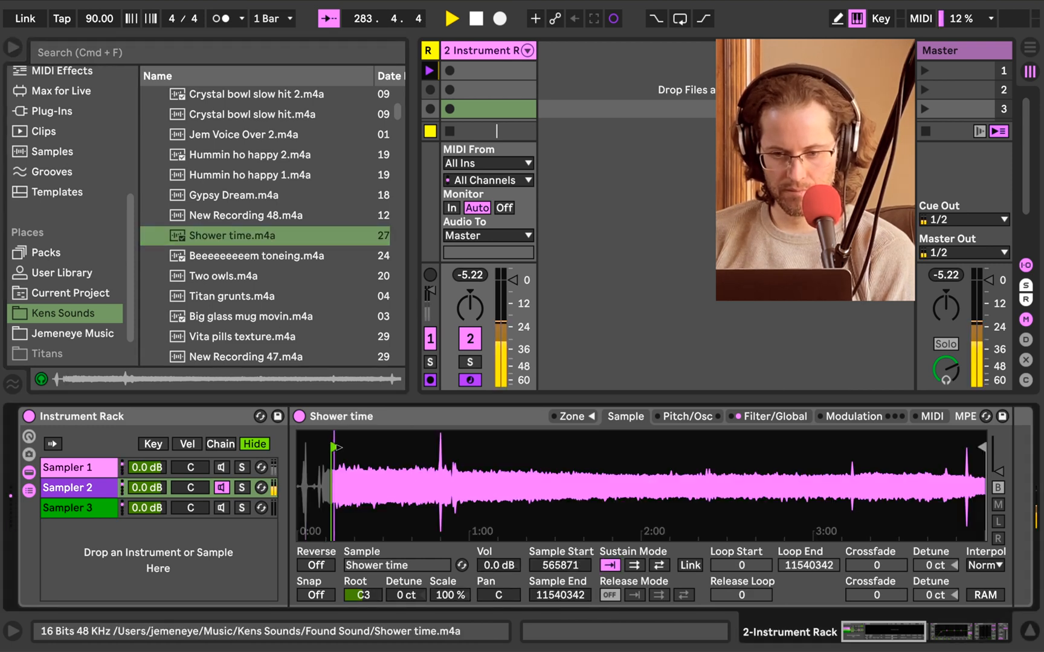
{"action": "left_click_drag", "start_coordinate": [148, 487], "coordinate": [148, 499]}
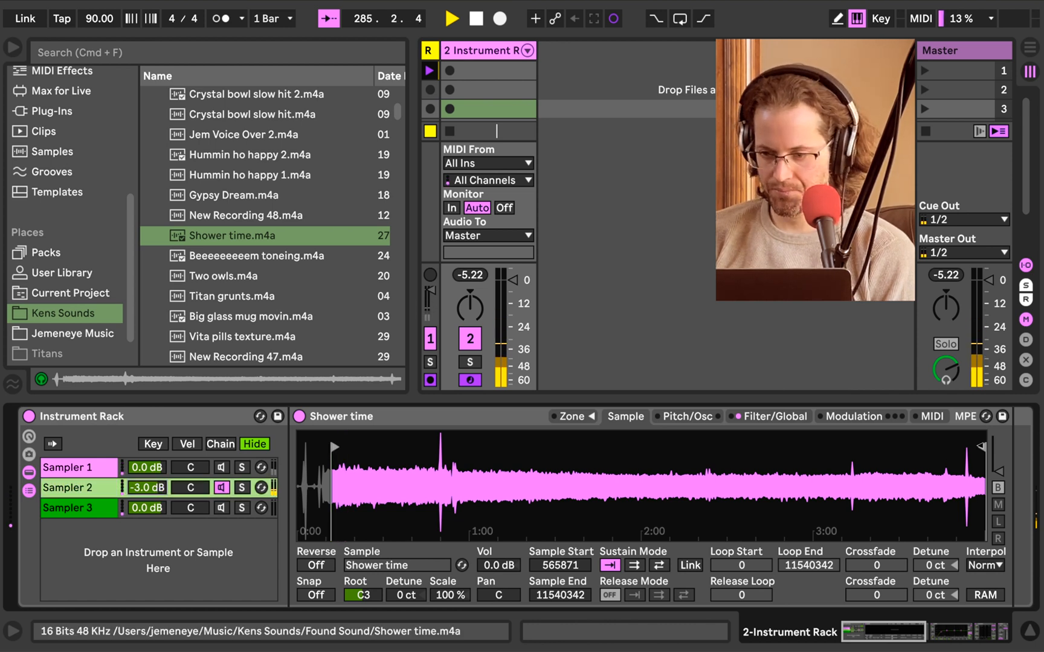
Set the Shower time sample's Sample End to 2143452 and switch its Sustain Mode to forward looping.
{"action": "mouse_move", "coordinate": [982, 447]}
{"action": "left_mouse_down"}
{"action": "mouse_move", "coordinate": [425, 447]}
{"action": "mouse_move", "coordinate": [575, 513]}
{"action": "mouse_move", "coordinate": [661, 502]}
{"action": "left_mouse_up"}
{"action": "left_click_drag", "start_coordinate": [559, 480], "coordinate": [530, 447]}
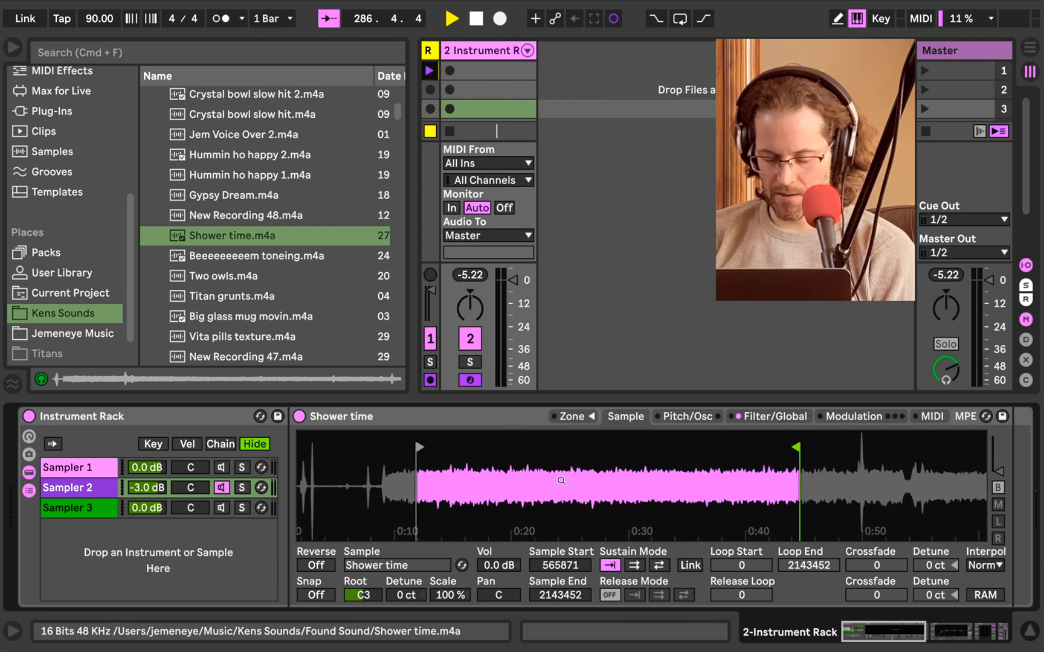
{"action": "left_click", "coordinate": [637, 566]}
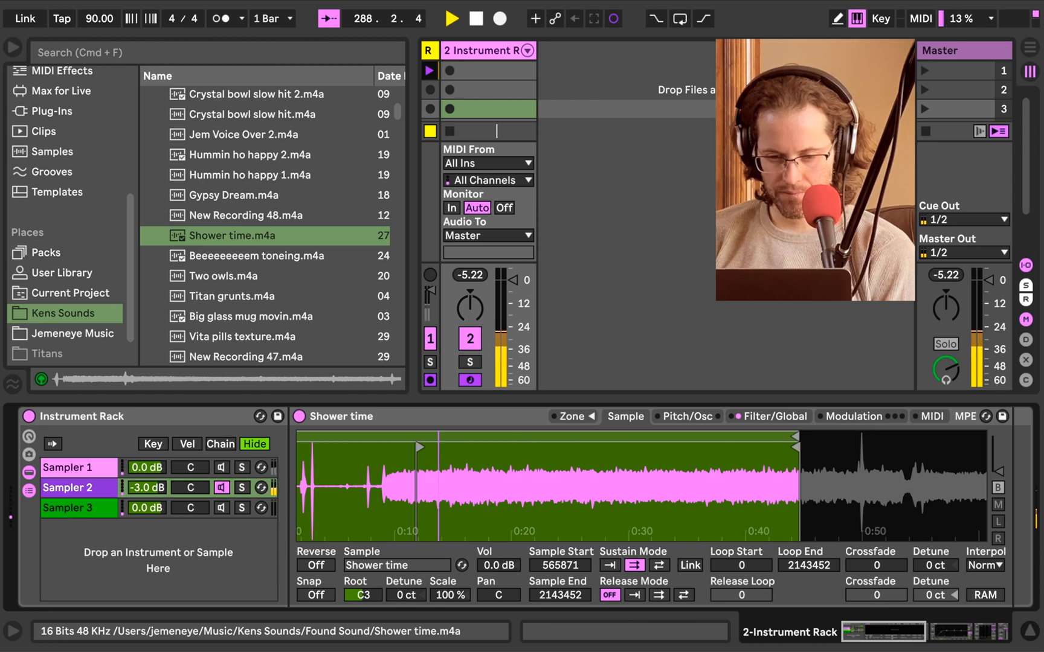
Set the sustain loop of Shower time to Loop Start 768374 and Loop End 1963480, with a Crossfade of 173050.
{"action": "left_click_drag", "start_coordinate": [411, 481], "coordinate": [395, 477]}
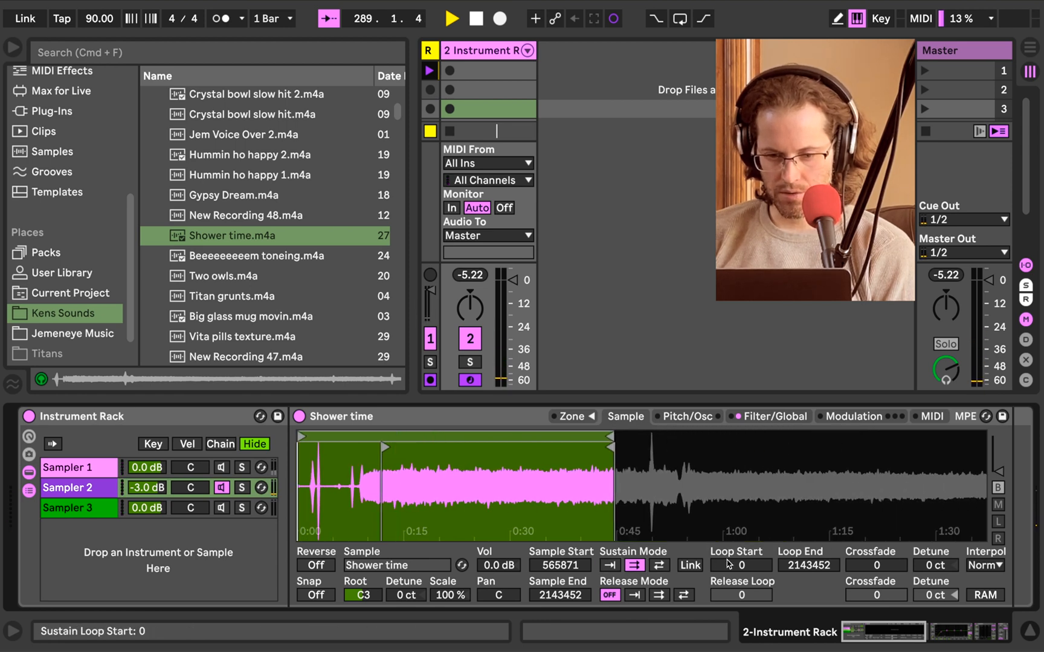
{"action": "left_click_drag", "start_coordinate": [300, 436], "coordinate": [412, 436]}
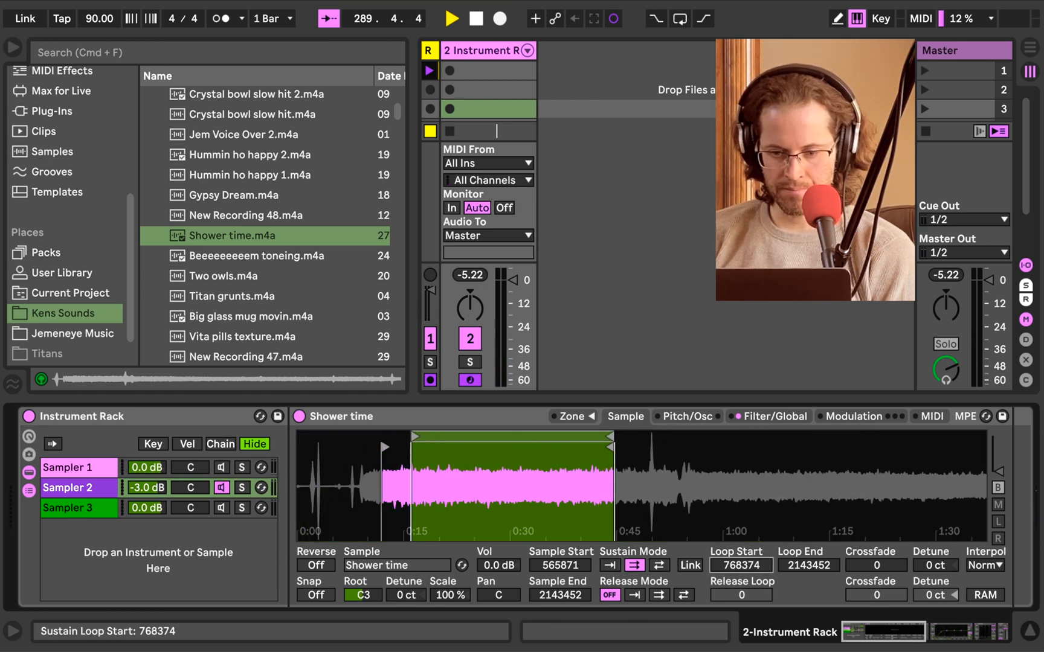
{"action": "left_click_drag", "start_coordinate": [813, 569], "coordinate": [813, 601]}
{"action": "left_click_drag", "start_coordinate": [877, 565], "coordinate": [876, 529]}
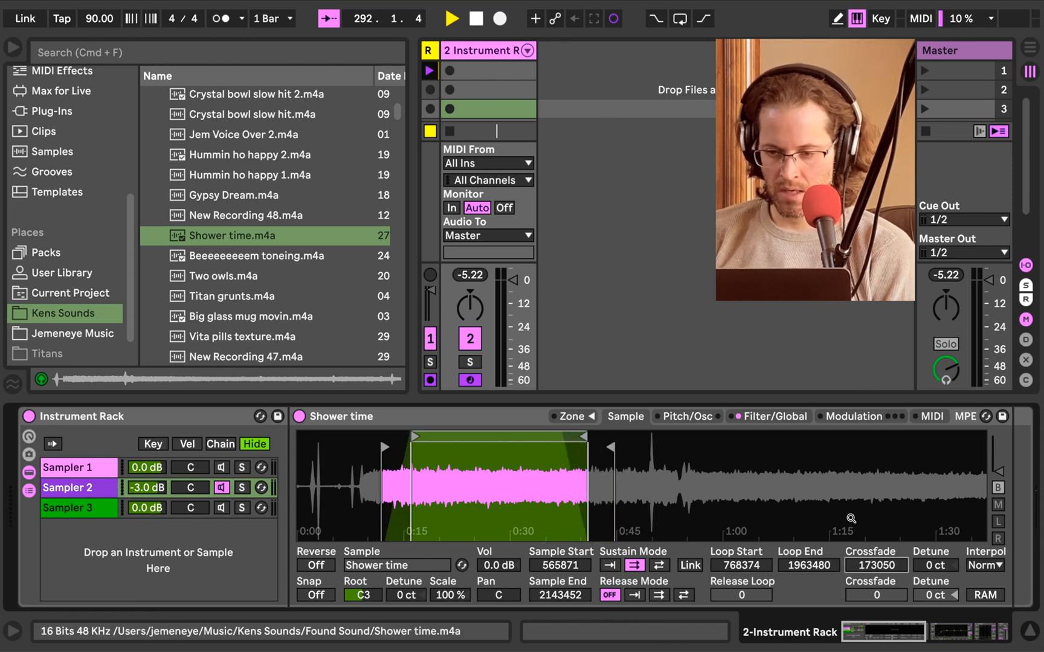
Set Sampler 2's volume envelope to an Attack of 187 ms and a Release of 7.63 s.
{"action": "left_click", "coordinate": [785, 419]}
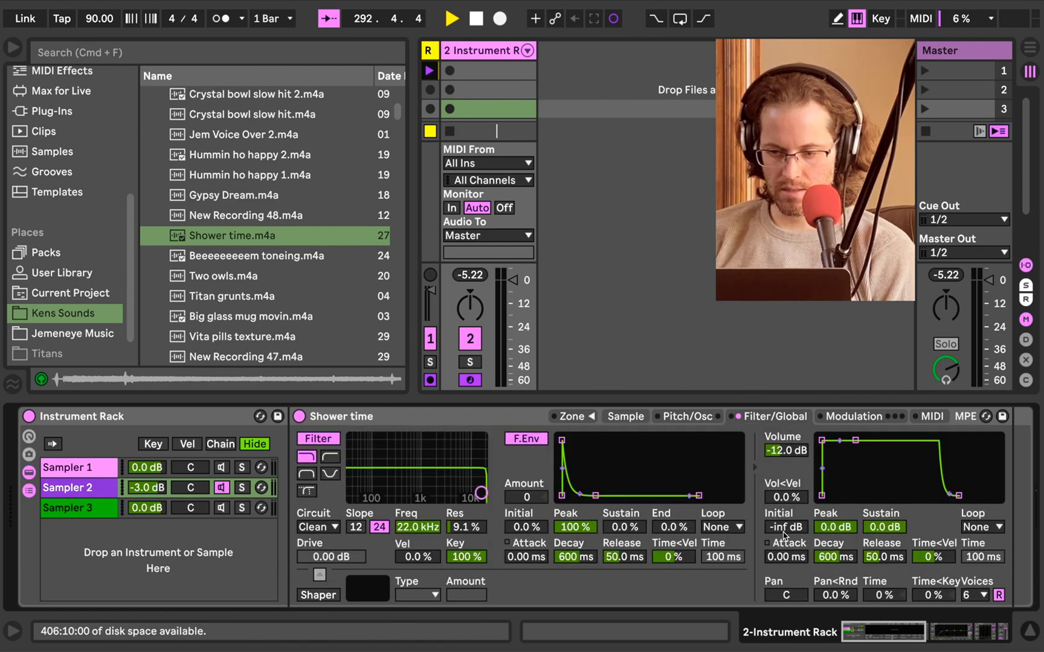
{"action": "left_click_drag", "start_coordinate": [782, 554], "coordinate": [782, 528]}
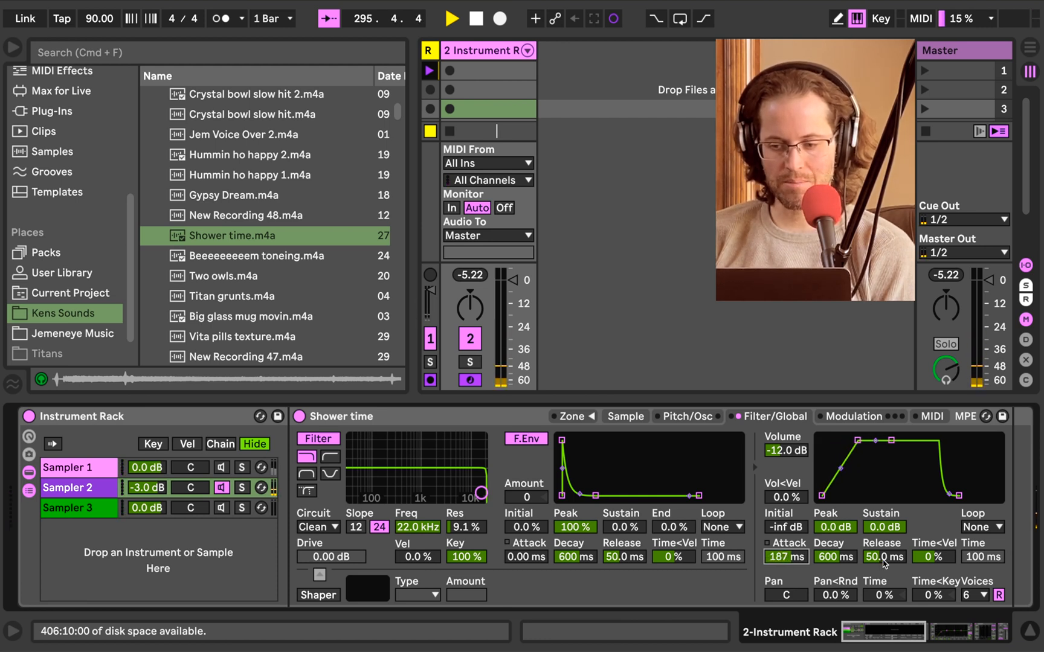
{"action": "left_click_drag", "start_coordinate": [885, 557], "coordinate": [885, 528]}
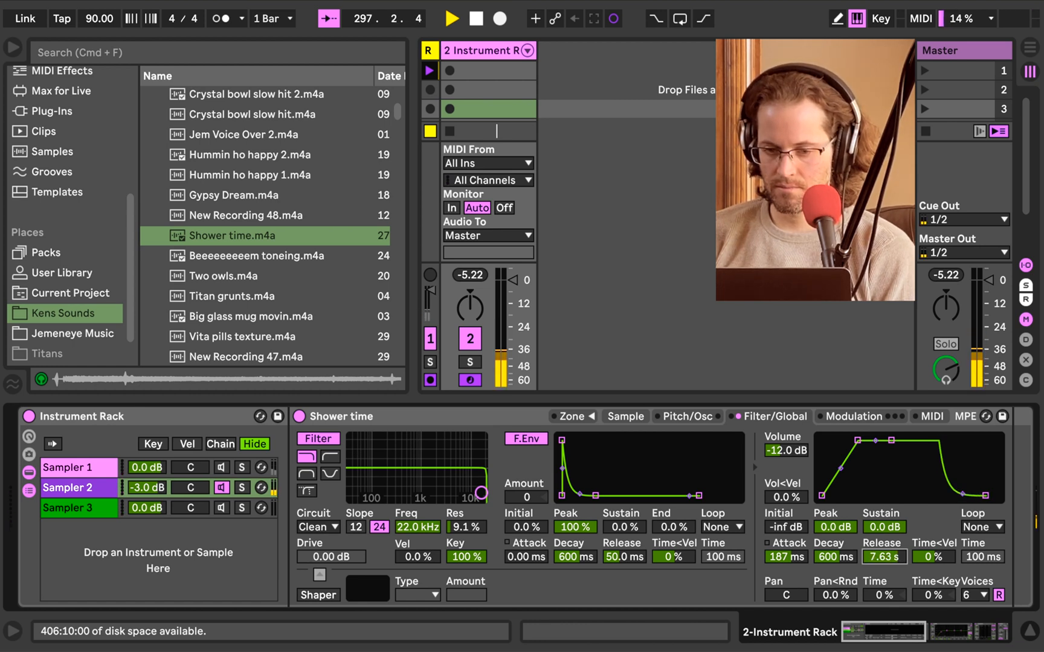
Reactivate the Sampler 1 chain with its volume at -2.4 dB, and return to the Sampler 2 chain.
{"action": "left_click", "coordinate": [222, 468]}
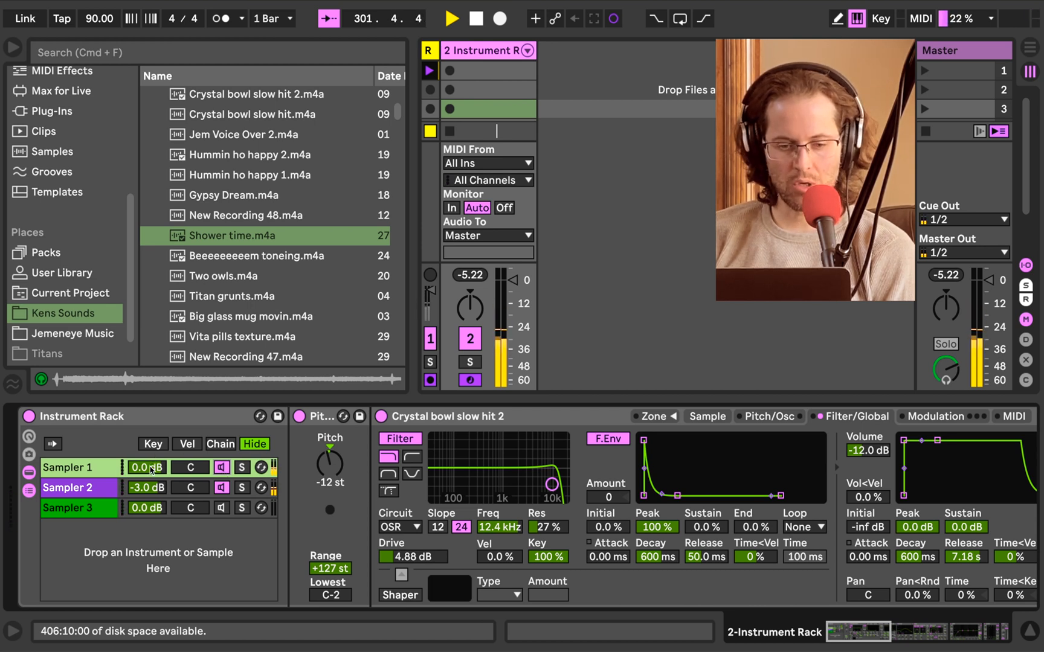
{"action": "mouse_move", "coordinate": [151, 468]}
{"action": "left_mouse_down"}
{"action": "mouse_move", "coordinate": [151, 486]}
{"action": "mouse_move", "coordinate": [151, 471]}
{"action": "left_mouse_up"}
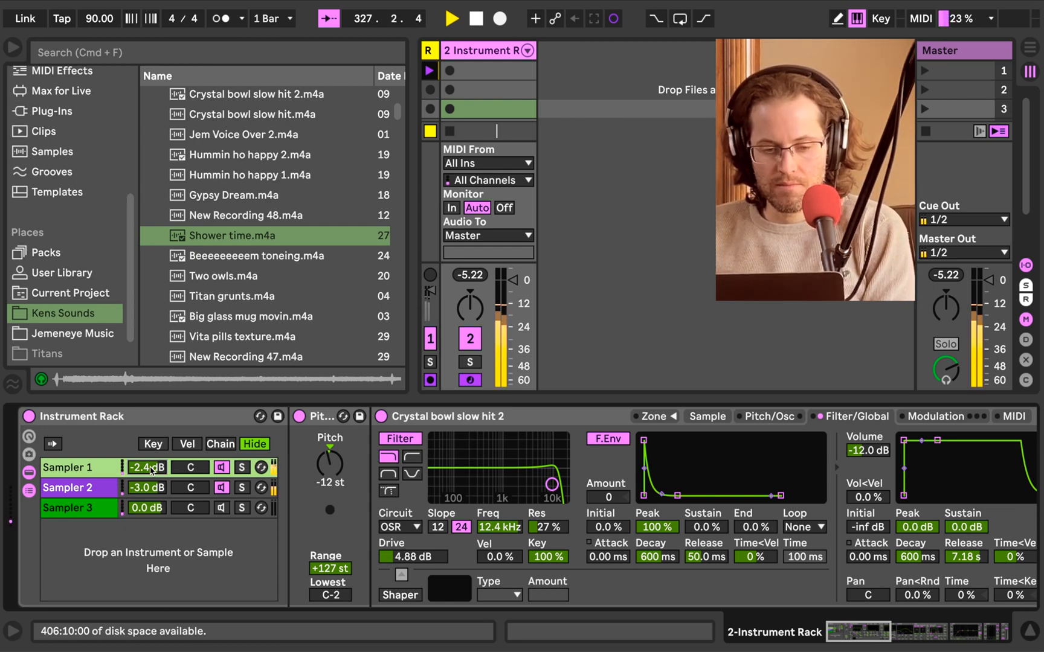
{"action": "left_click", "coordinate": [98, 487]}
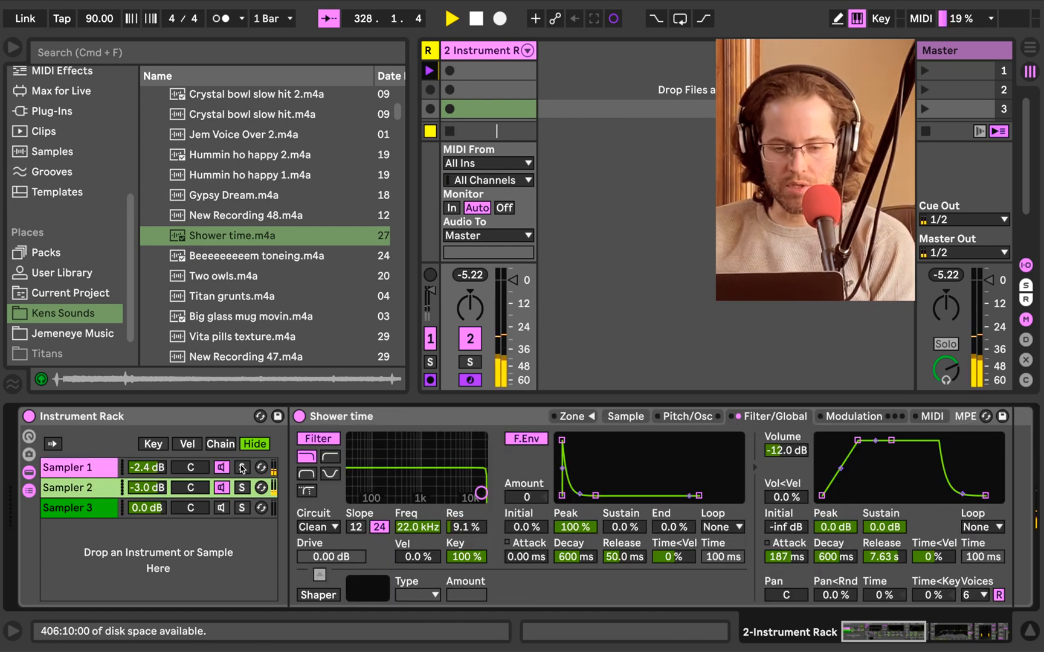
Deactivate the Sampler 1 chain, then set Sampler 2's chain volume to -6.2 dB and its sustain loop Crossfade to 166128.
{"action": "left_click", "coordinate": [223, 470]}
{"action": "left_click", "coordinate": [109, 487]}
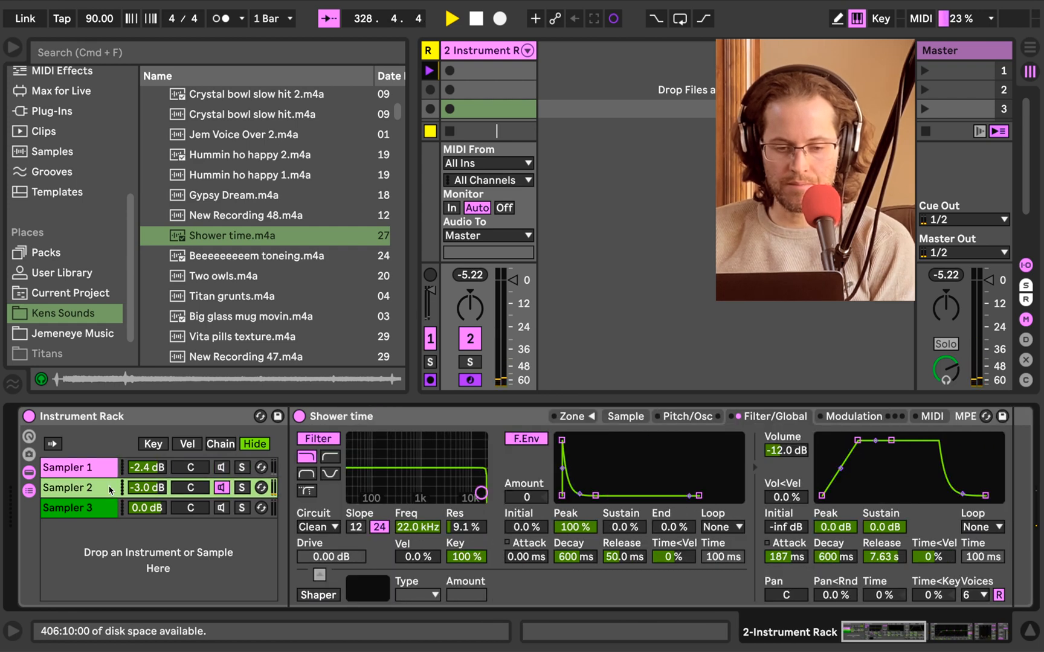
{"action": "left_click", "coordinate": [621, 418]}
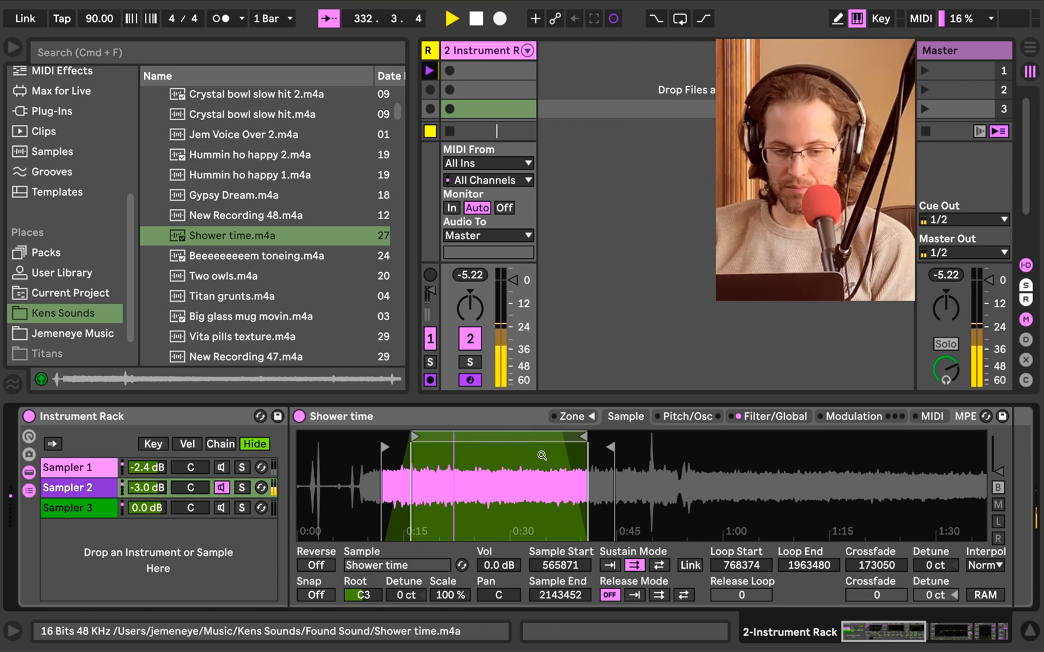
{"action": "mouse_move", "coordinate": [156, 487]}
{"action": "left_mouse_down"}
{"action": "mouse_move", "coordinate": [156, 512]}
{"action": "mouse_move", "coordinate": [156, 499]}
{"action": "left_mouse_up"}
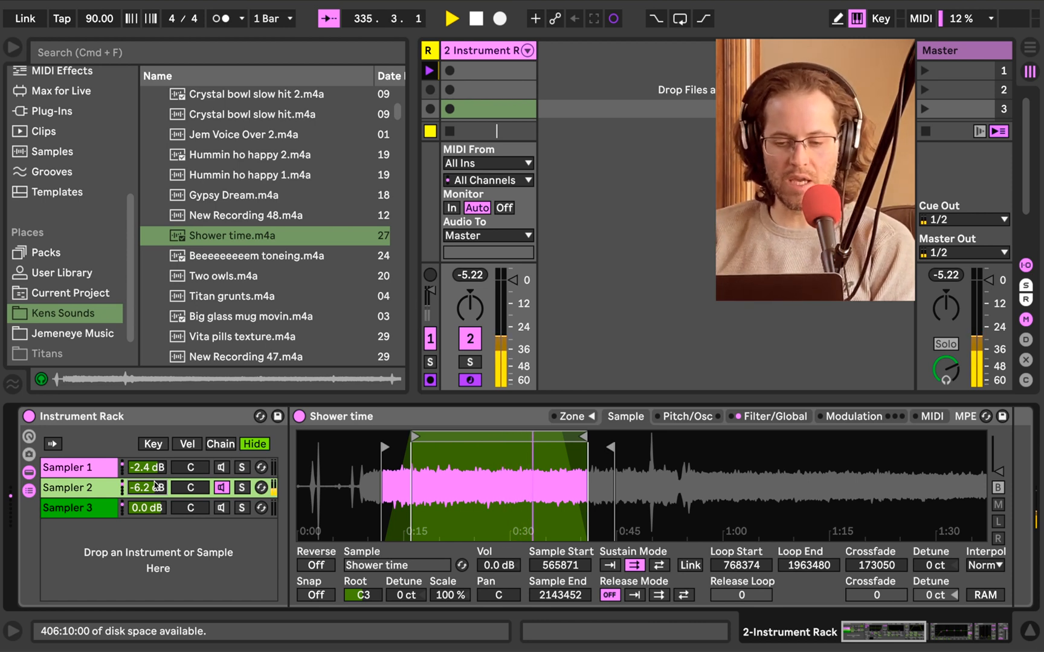
{"action": "mouse_move", "coordinate": [876, 565]}
{"action": "left_mouse_down"}
{"action": "mouse_move", "coordinate": [877, 595]}
{"action": "mouse_move", "coordinate": [876, 567]}
{"action": "left_mouse_up"}
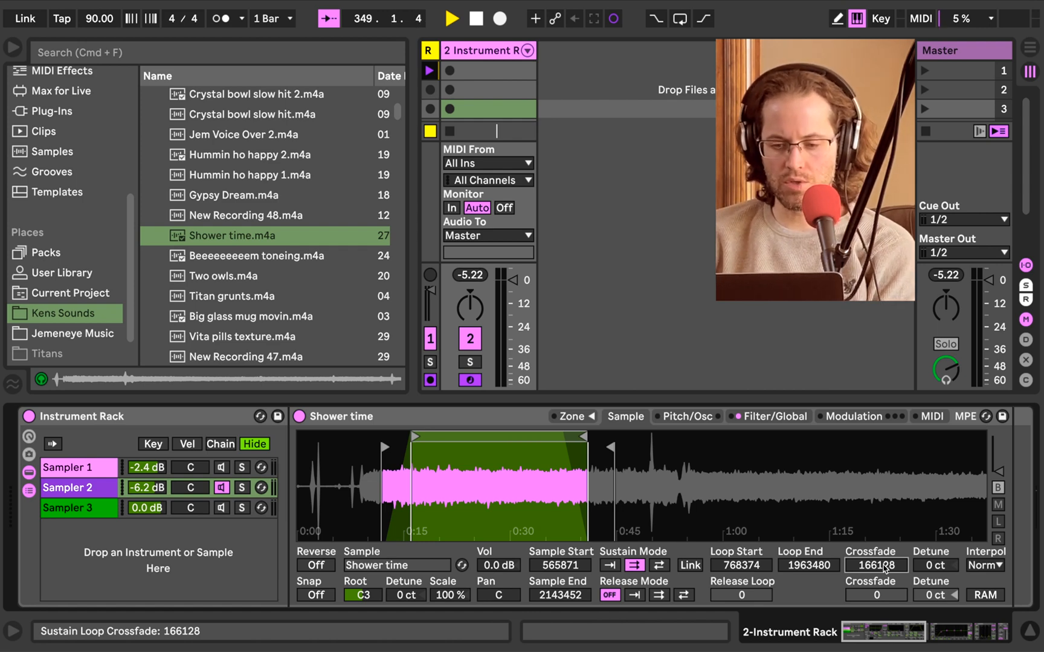
Switch Sampler 2's filter to highpass with a frequency of 144 Hz and a resonance of 36 %.
{"action": "left_click", "coordinate": [789, 417]}
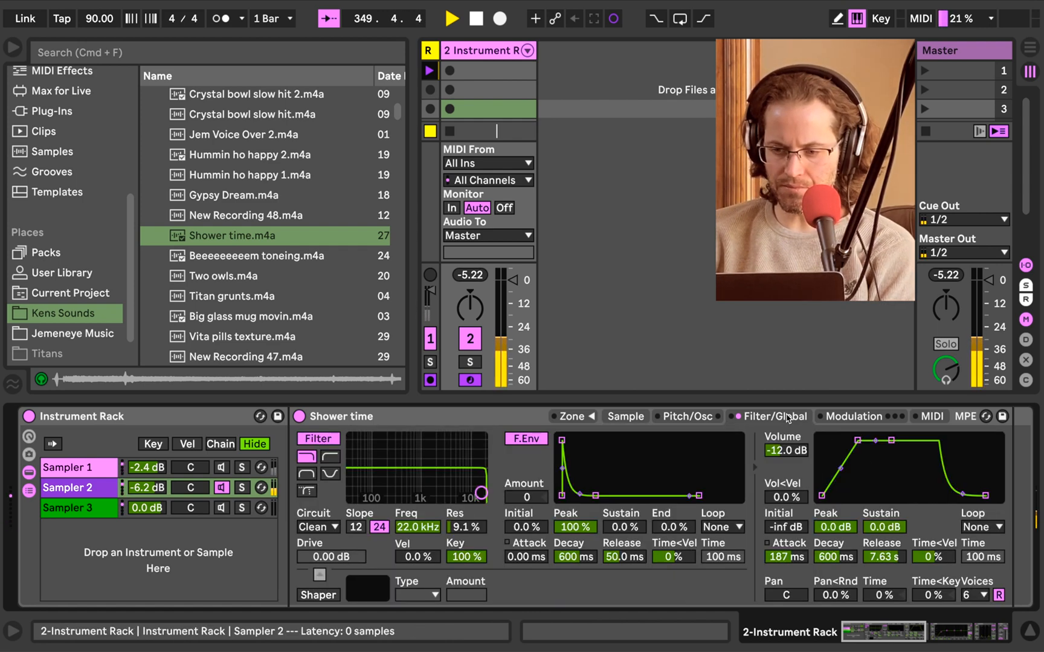
{"action": "left_click", "coordinate": [331, 457]}
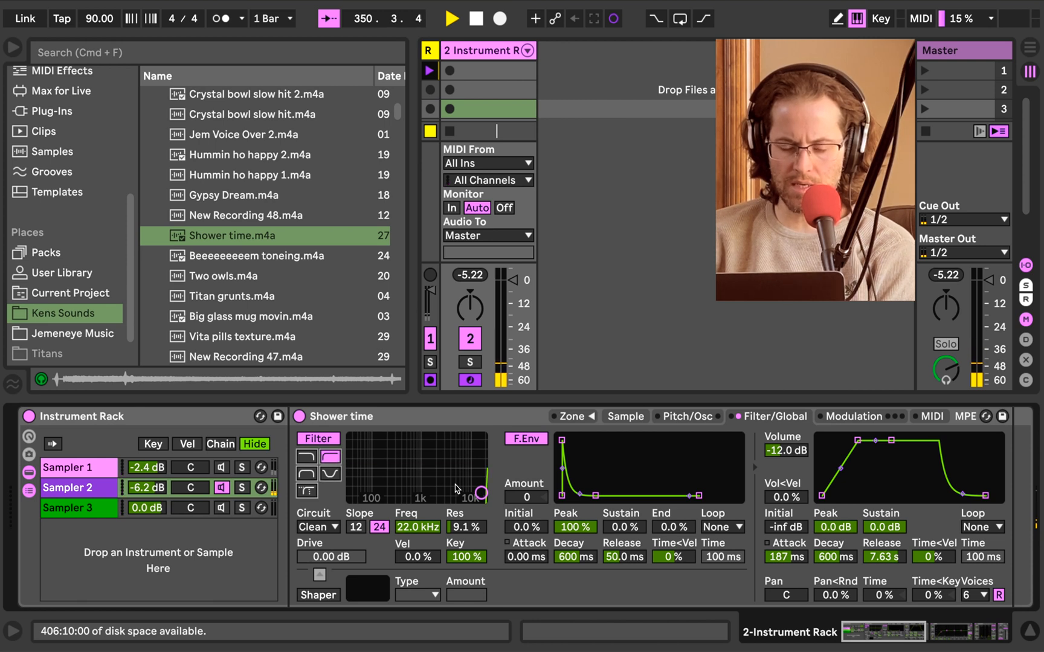
{"action": "left_click_drag", "start_coordinate": [481, 493], "coordinate": [383, 480]}
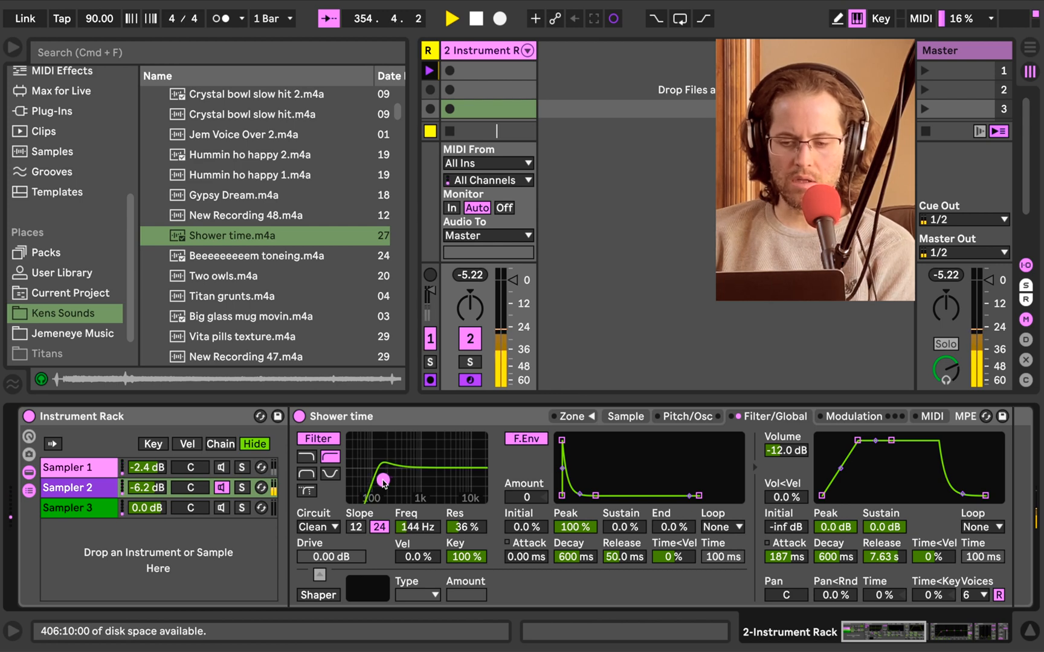
Enable LFO 1 on Shower time at 0.23 Hz with Retrig off, modulating Filter 8.62, Pitch 0.15 %, Vol 7.03 % and Pan 7.81 %.
{"action": "left_click", "coordinate": [829, 414]}
{"action": "left_click", "coordinate": [573, 439]}
{"action": "left_click", "coordinate": [622, 527]}
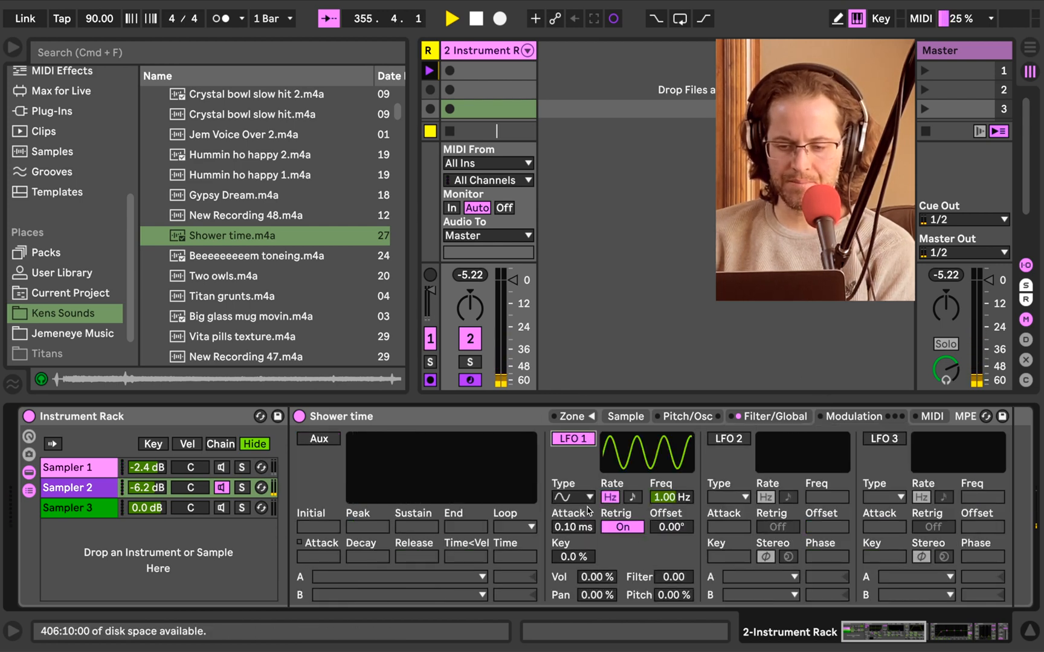
{"action": "left_click", "coordinate": [624, 525]}
{"action": "left_click_drag", "start_coordinate": [674, 577], "coordinate": [673, 553]}
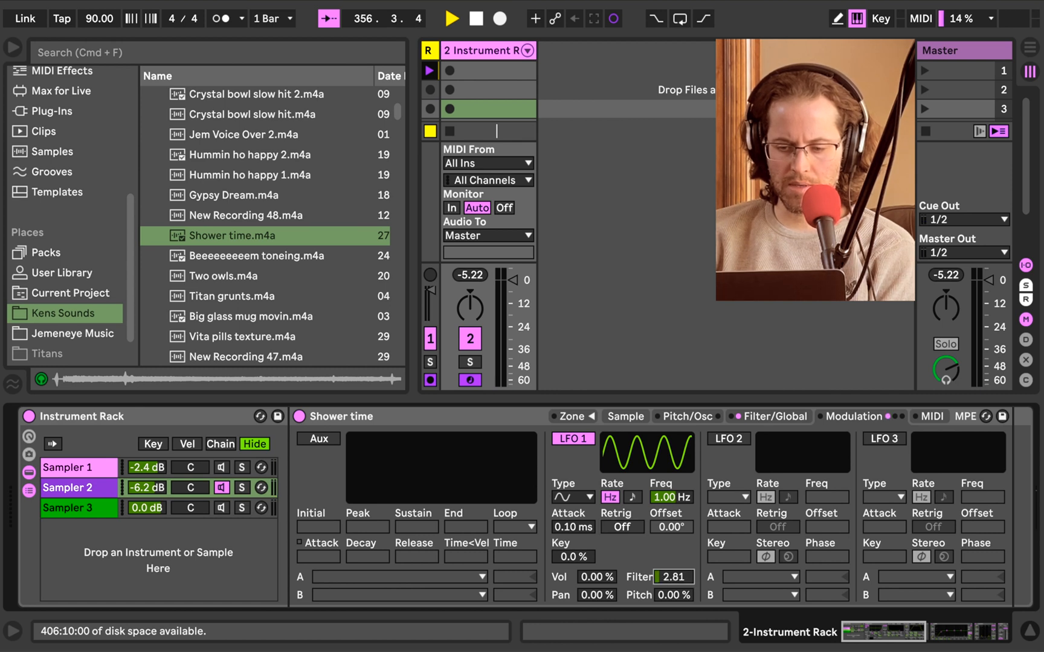
{"action": "mouse_move", "coordinate": [667, 497]}
{"action": "left_mouse_down"}
{"action": "mouse_move", "coordinate": [666, 505]}
{"action": "mouse_move", "coordinate": [667, 495]}
{"action": "left_mouse_up"}
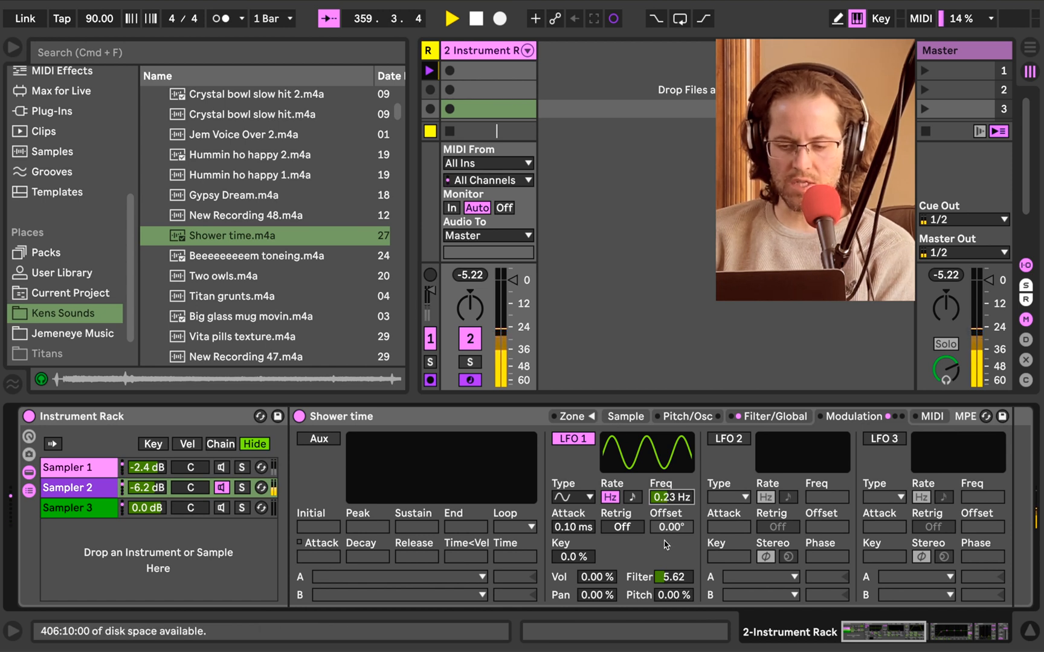
{"action": "left_click_drag", "start_coordinate": [667, 578], "coordinate": [668, 591]}
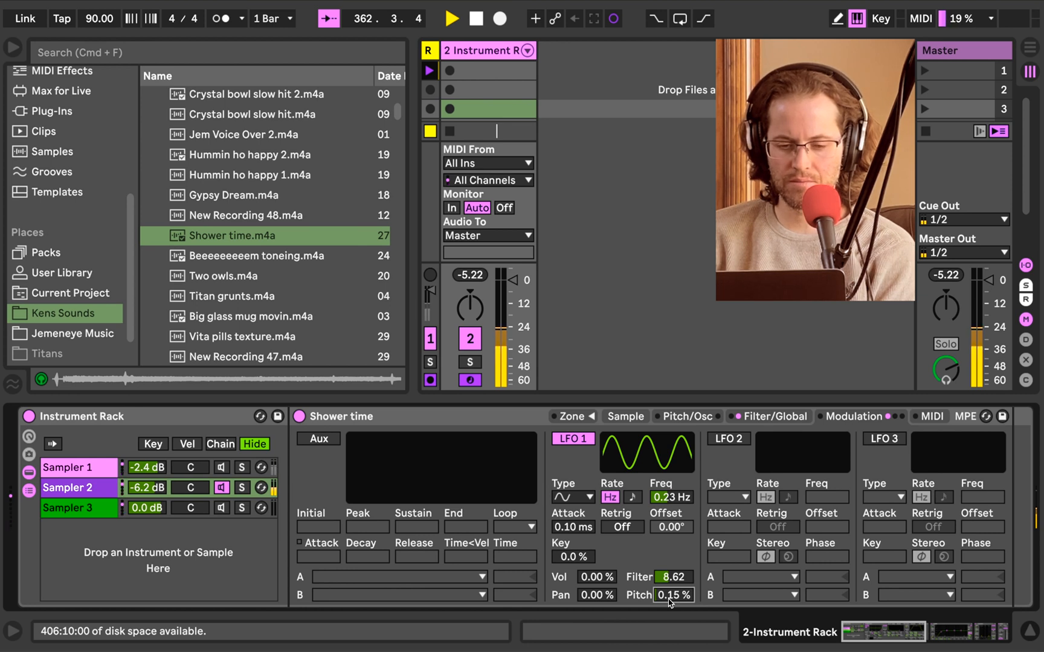
{"action": "left_click_drag", "start_coordinate": [608, 580], "coordinate": [604, 593]}
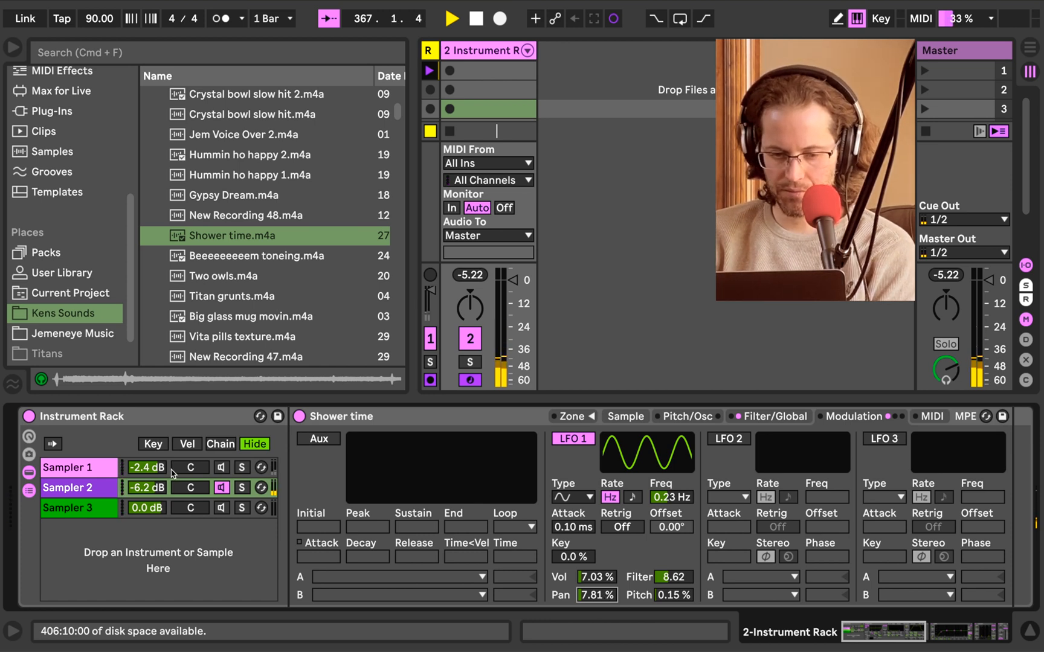
Reactivate the Sampler 1 chain, and rename Sampler 1 as Singing Bowl and Sampler 2 as Shower Power.
{"action": "left_click", "coordinate": [219, 472]}
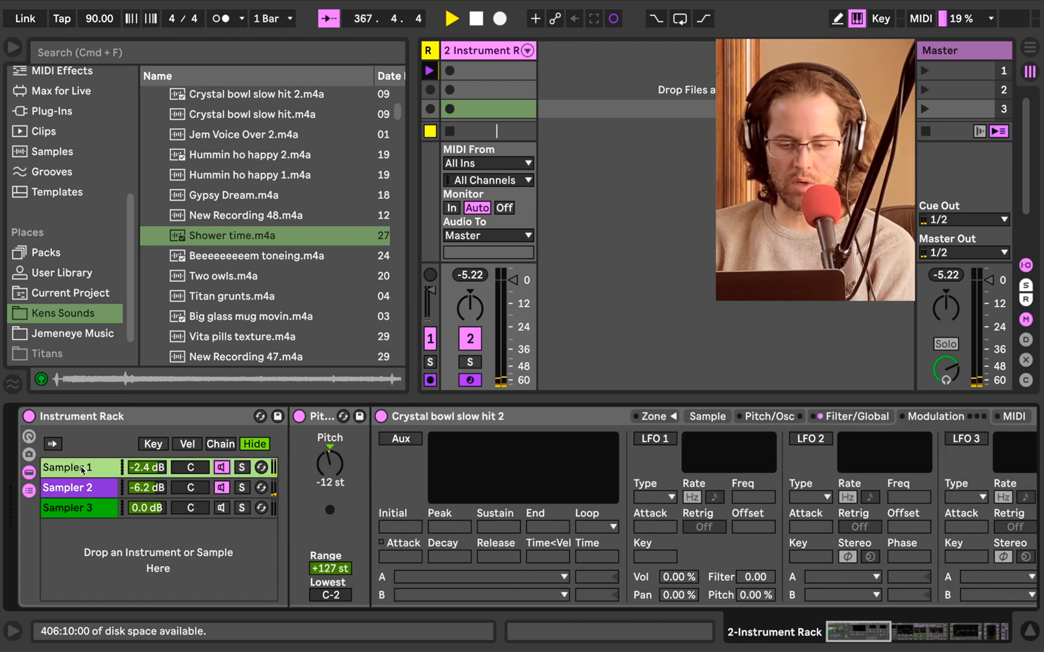
{"action": "key", "text": "super+r"}
{"action": "type", "text": "B"}
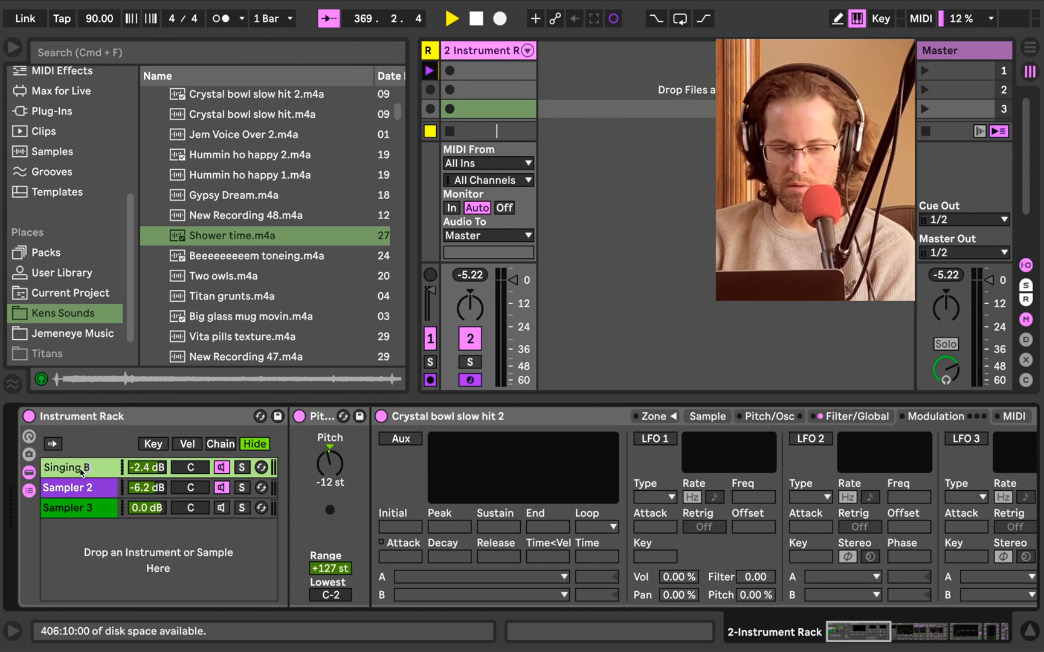
{"action": "key", "text": "Return"}
{"action": "left_click", "coordinate": [81, 490]}
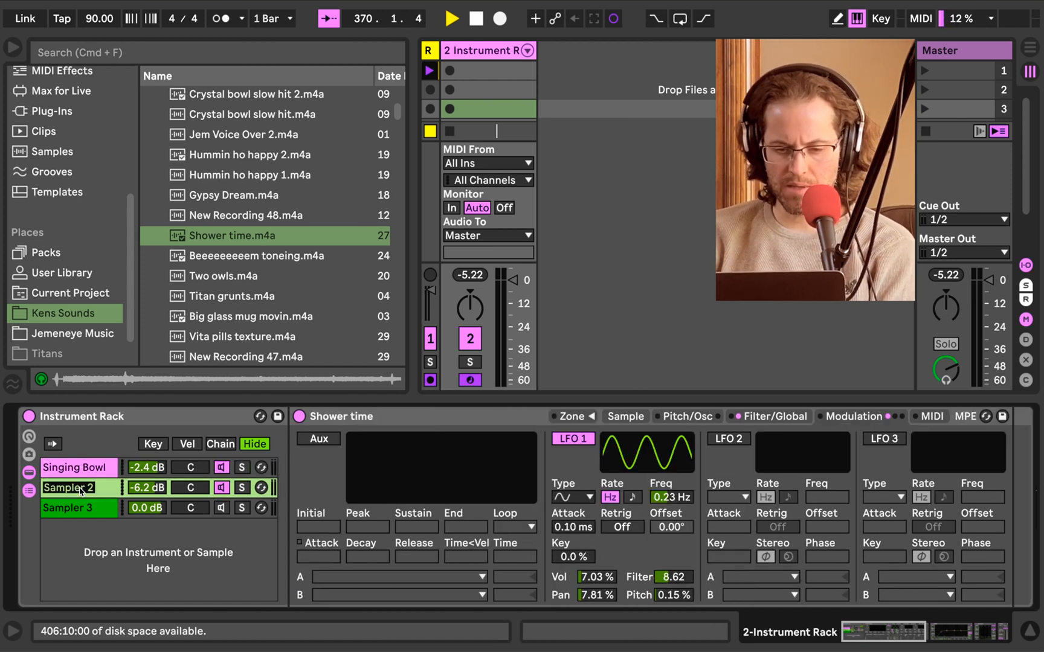
{"action": "type", "text": "Shower Power"}
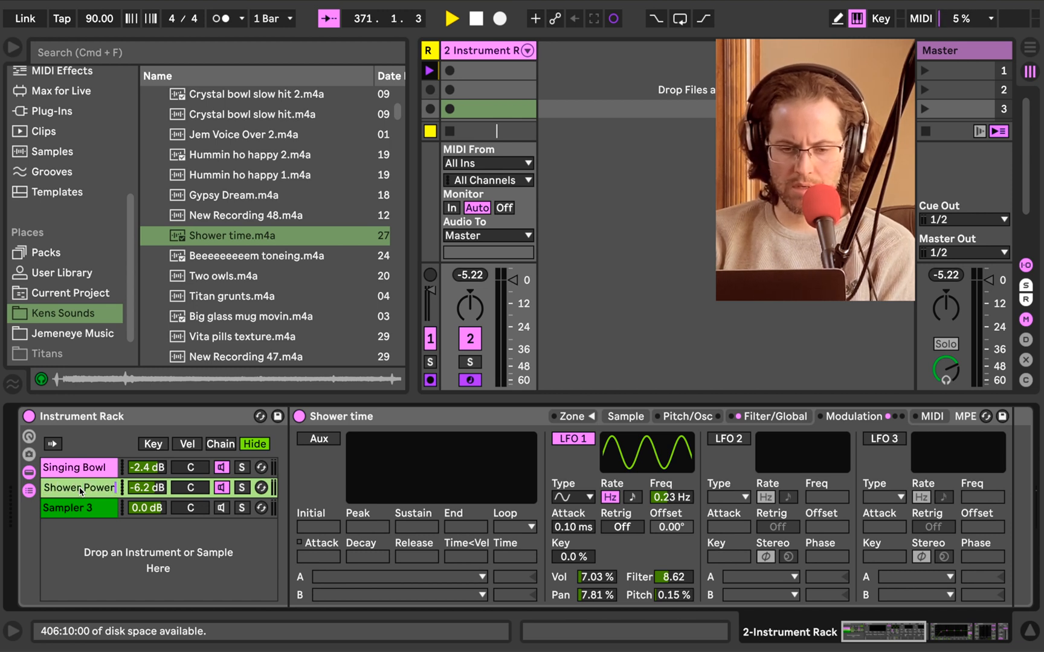
{"action": "key", "text": "Return"}
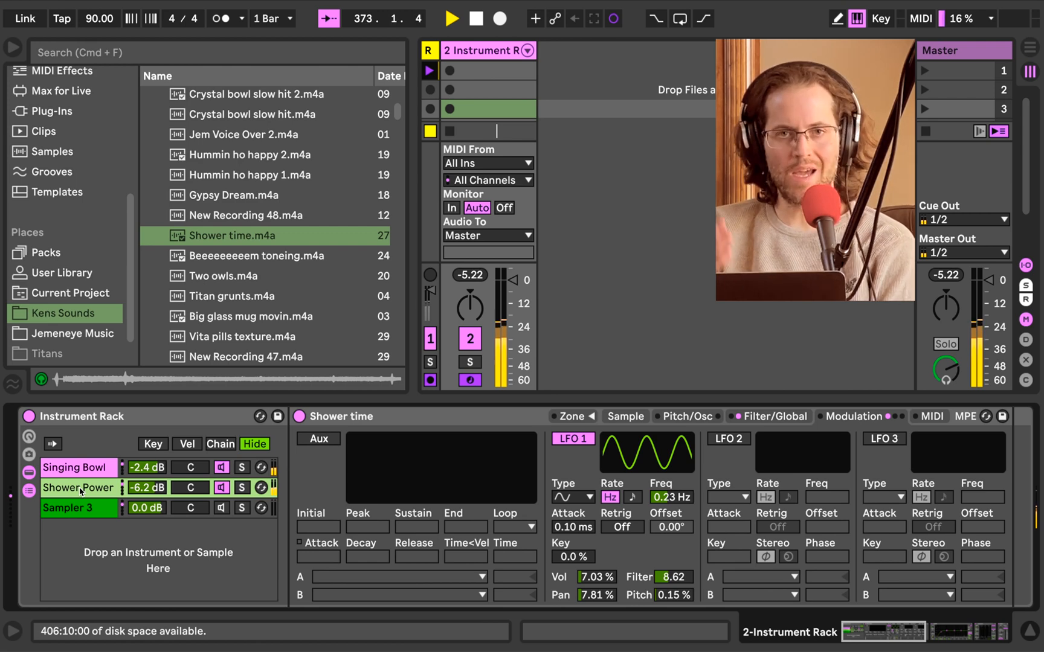
Review the crystal bowl sample's waveform in the Singing Bowl chain, and deactivate the Shower Power chain.
{"action": "left_click", "coordinate": [75, 472]}
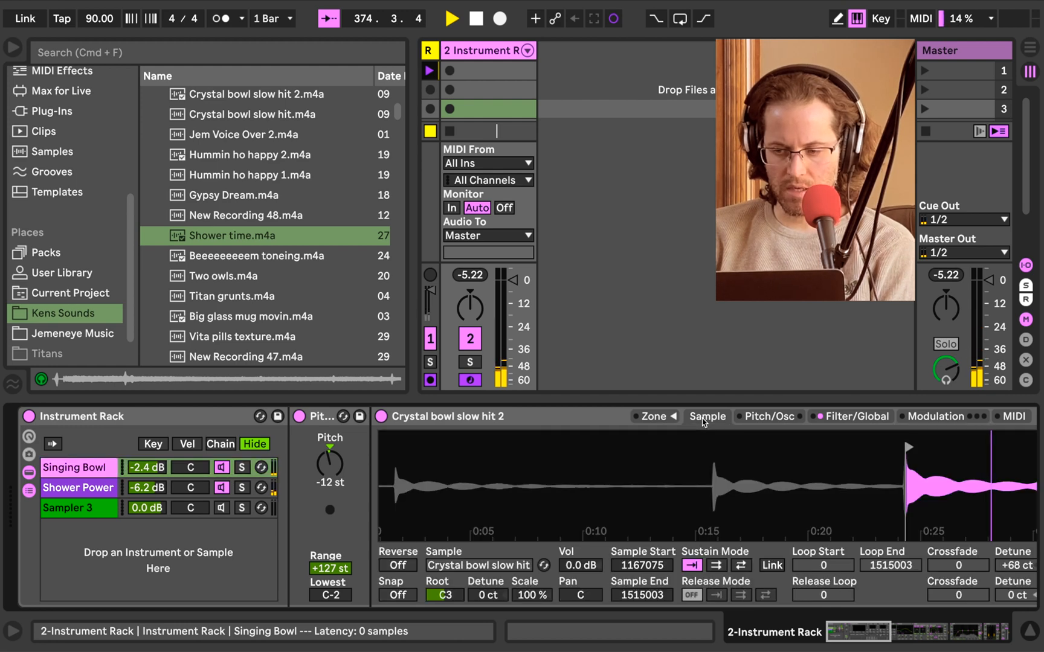
{"action": "mouse_move", "coordinate": [966, 500]}
{"action": "left_mouse_down"}
{"action": "mouse_move", "coordinate": [966, 493]}
{"action": "mouse_move", "coordinate": [963, 507]}
{"action": "left_mouse_up"}
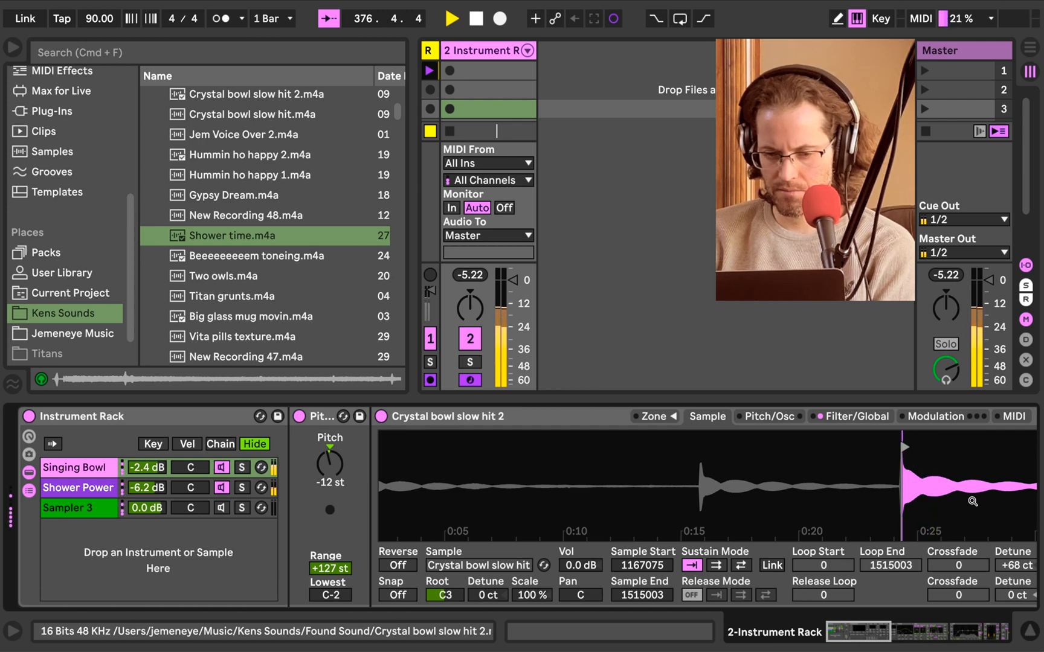
{"action": "left_click", "coordinate": [224, 489]}
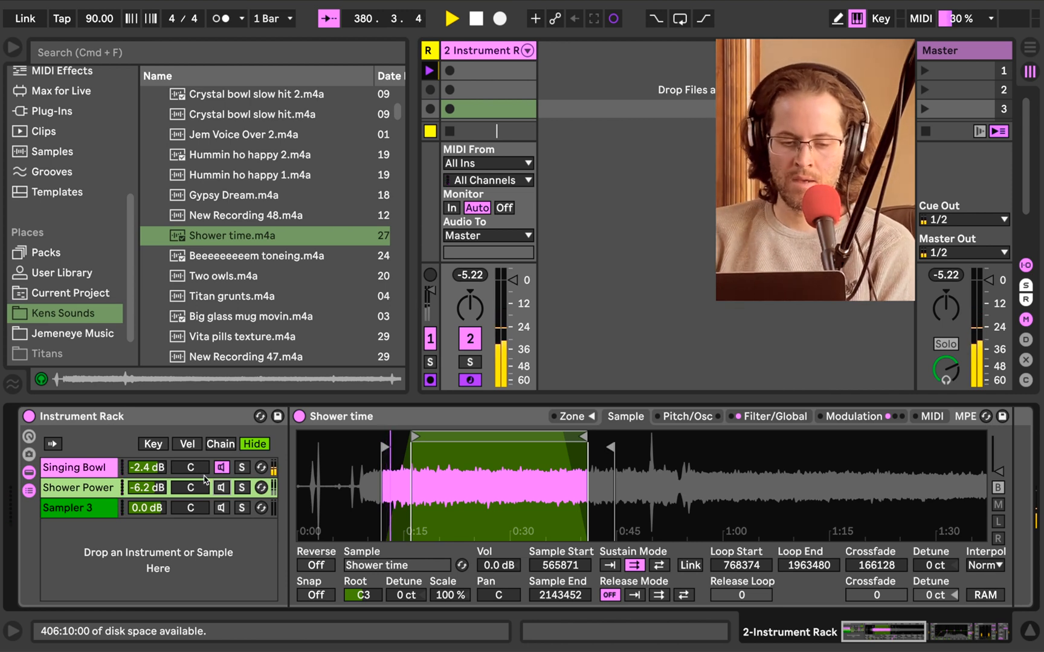
Audition Vita pills texture.m4a and load River walk 1.m4a into Sampler 3.
{"action": "left_click", "coordinate": [107, 506]}
{"action": "scroll", "coordinate": [279, 293], "scroll_direction": "down", "scroll_amount": 2}
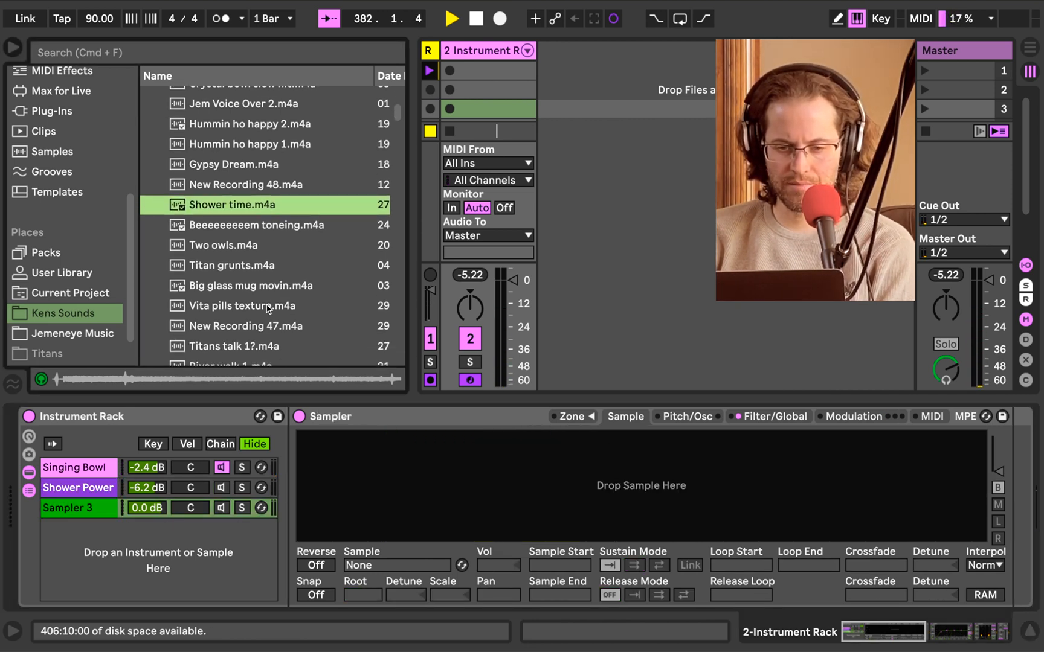
{"action": "left_click", "coordinate": [268, 306]}
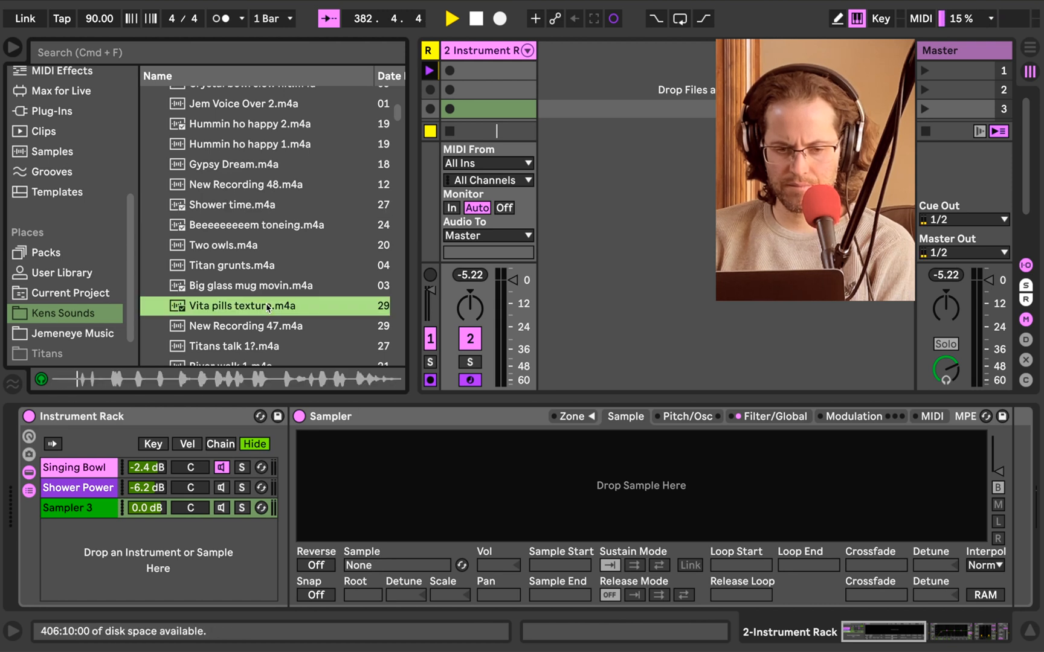
{"action": "scroll", "coordinate": [268, 306], "scroll_direction": "down", "scroll_amount": 5}
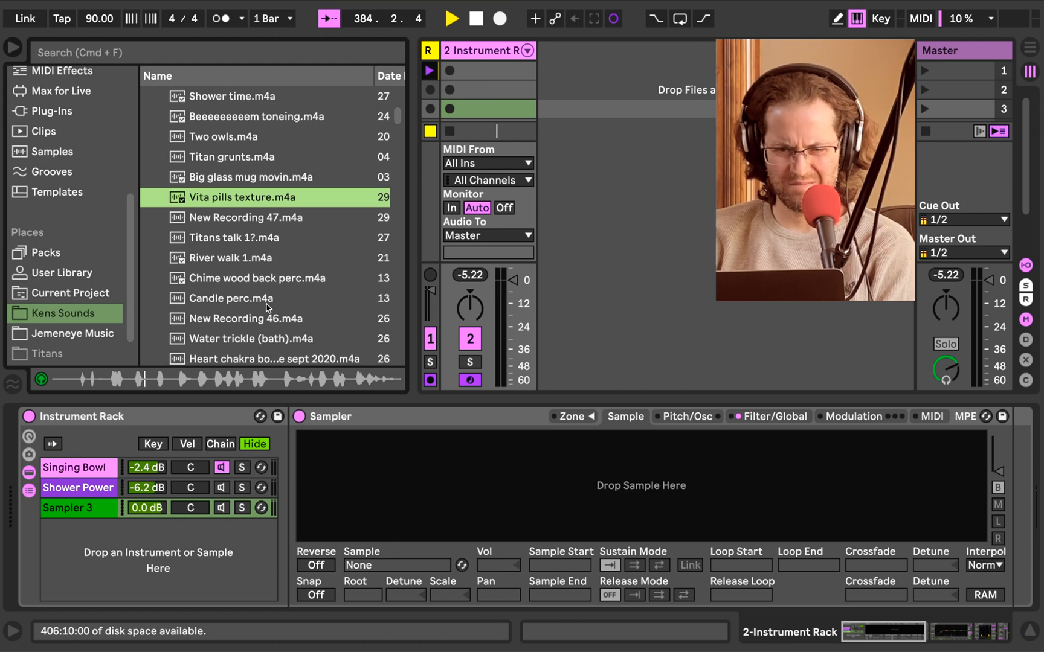
{"action": "left_click", "coordinate": [253, 260]}
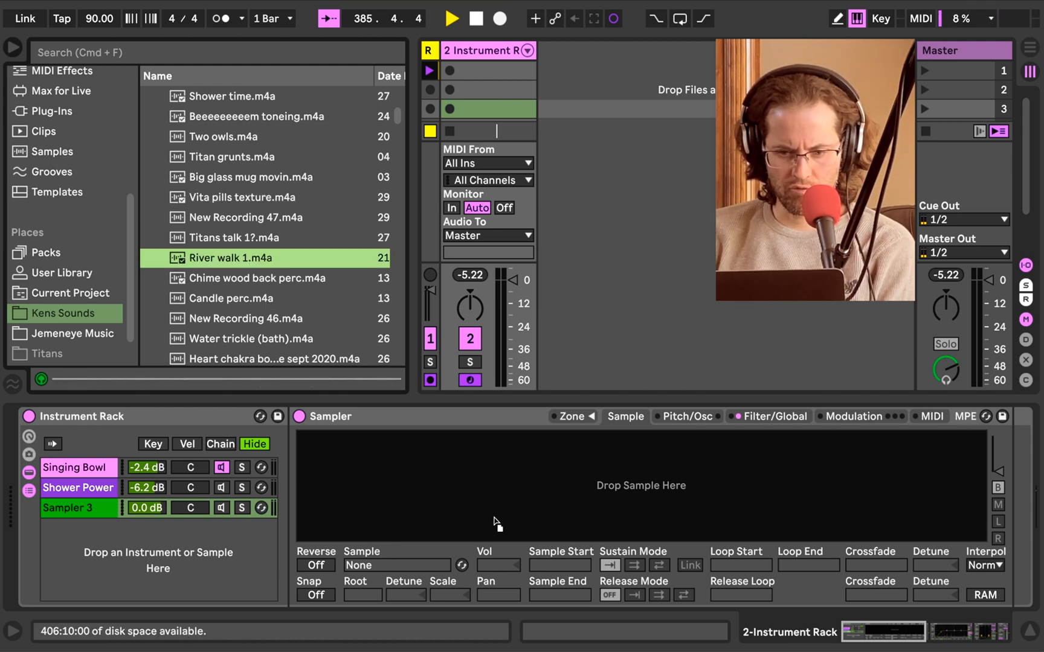
{"action": "left_click_drag", "start_coordinate": [494, 521], "coordinate": [499, 505]}
{"action": "key", "text": "a"}
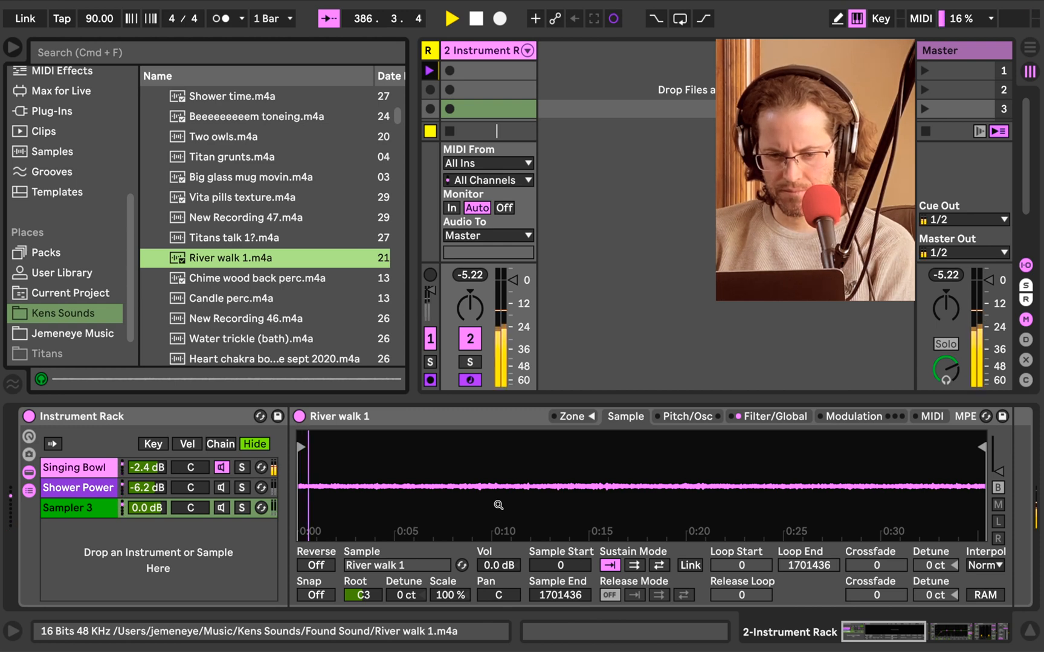
Deactivate the Singing Bowl chain and activate Sampler 3 so that it can be heard alone.
{"action": "left_click", "coordinate": [226, 471]}
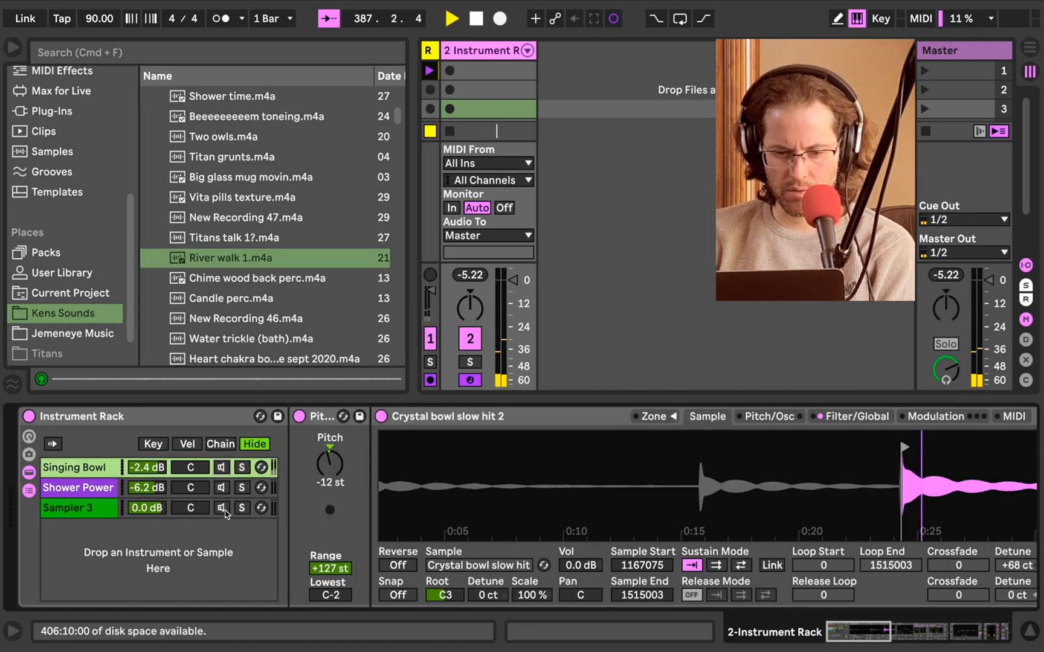
{"action": "left_click", "coordinate": [229, 508]}
{"action": "key", "text": "a"}
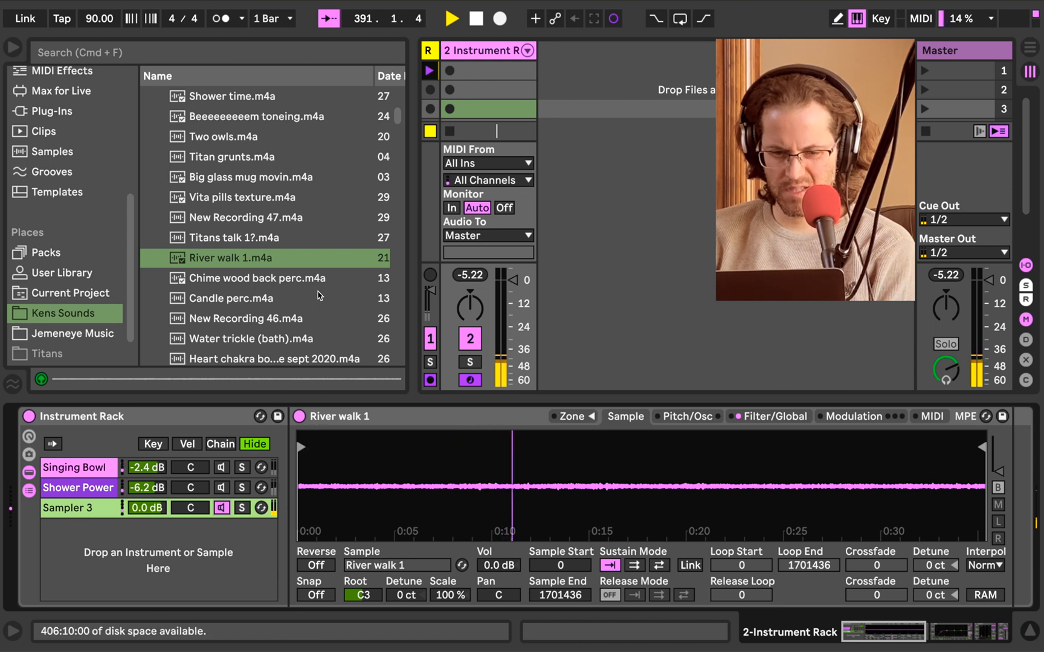
Audition the Late evening at the house noises recording and load it into Sampler 3 in place of River walk 1.
{"action": "scroll", "coordinate": [305, 292], "scroll_direction": "down", "scroll_amount": 3}
{"action": "scroll", "coordinate": [305, 288], "scroll_direction": "down", "scroll_amount": 3}
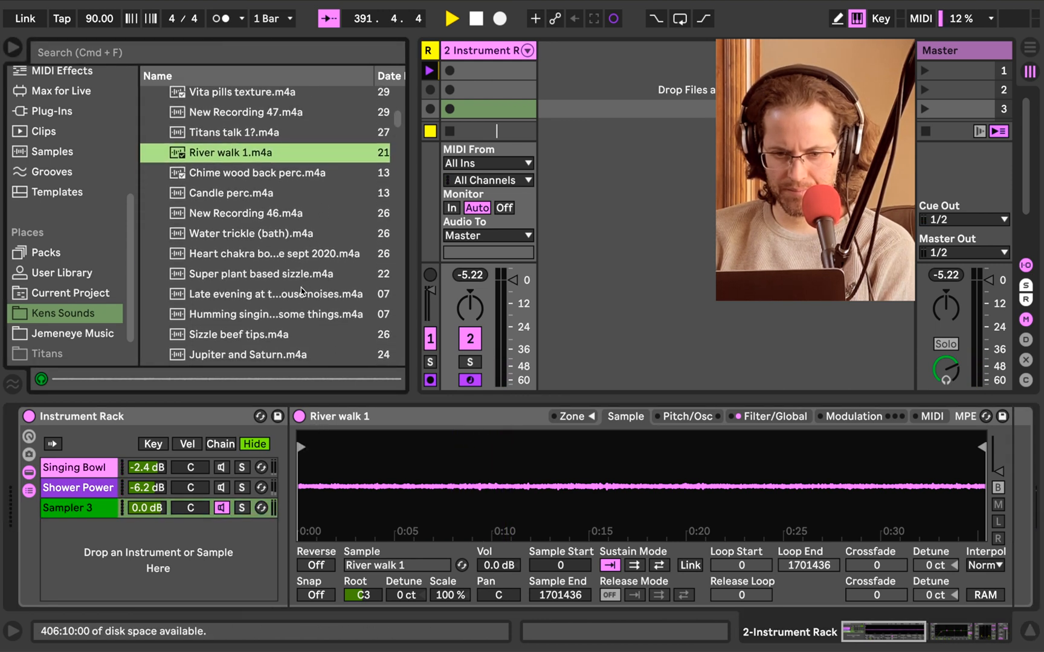
{"action": "left_click", "coordinate": [300, 288]}
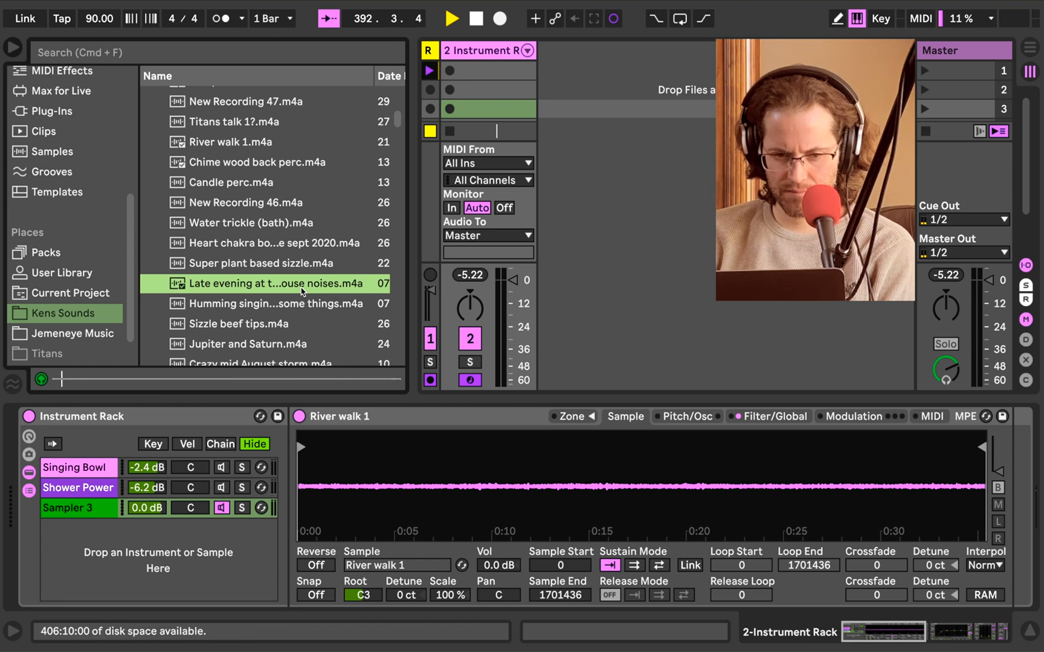
{"action": "scroll", "coordinate": [302, 292], "scroll_direction": "down", "scroll_amount": 4}
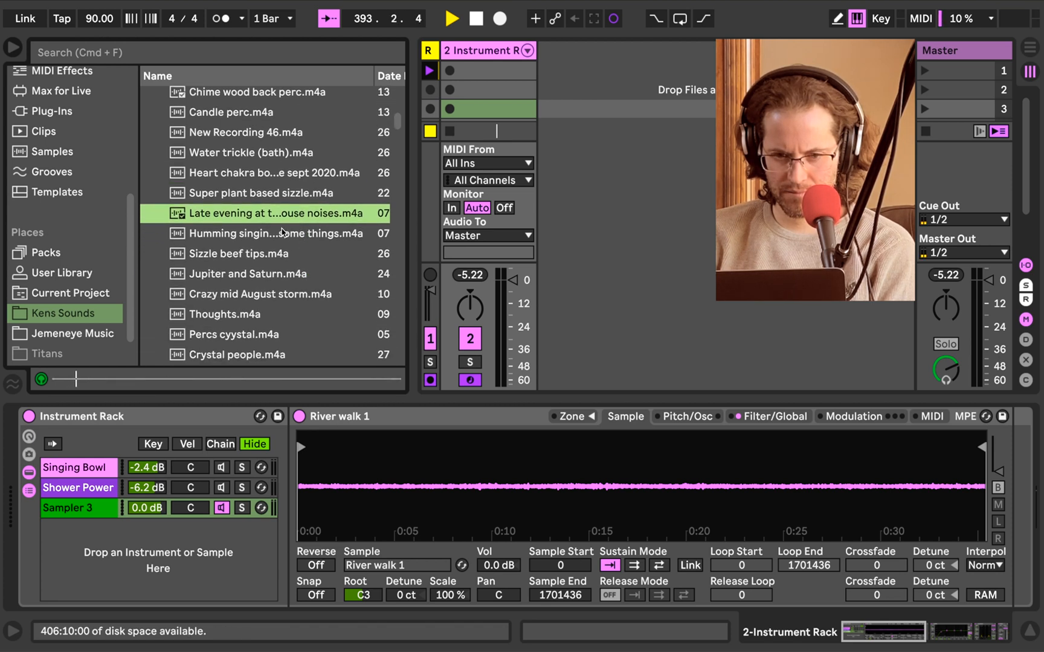
{"action": "left_click_drag", "start_coordinate": [282, 219], "coordinate": [410, 470]}
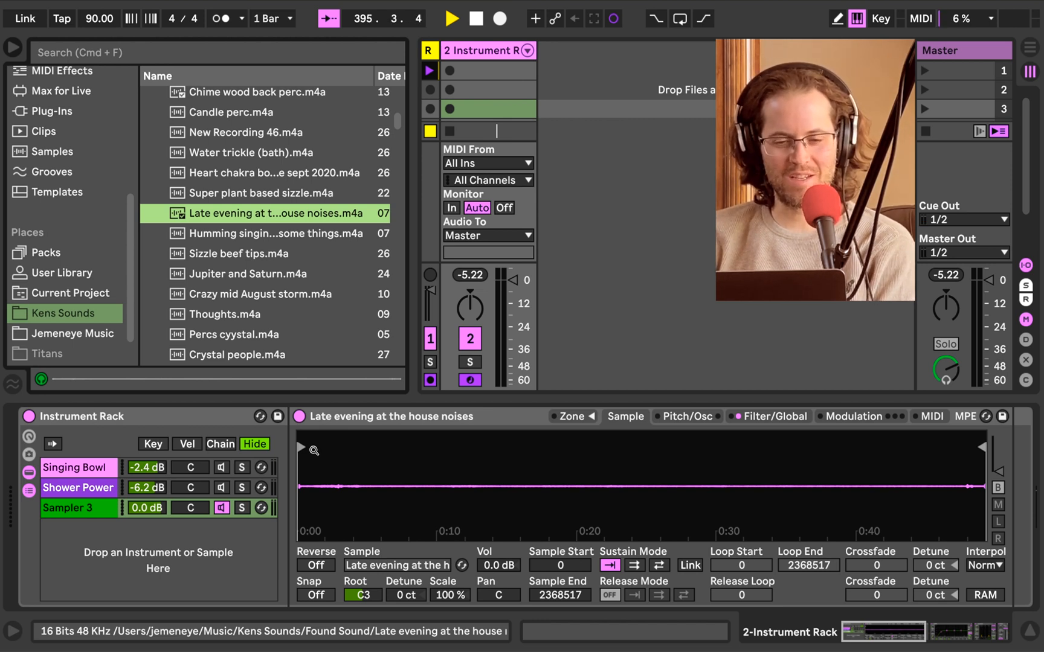
Trim the house noises sample to Sample Start 394166 and Sample End 1738556, and switch Sustain Mode to forward looping.
{"action": "left_click_drag", "start_coordinate": [302, 447], "coordinate": [414, 450]}
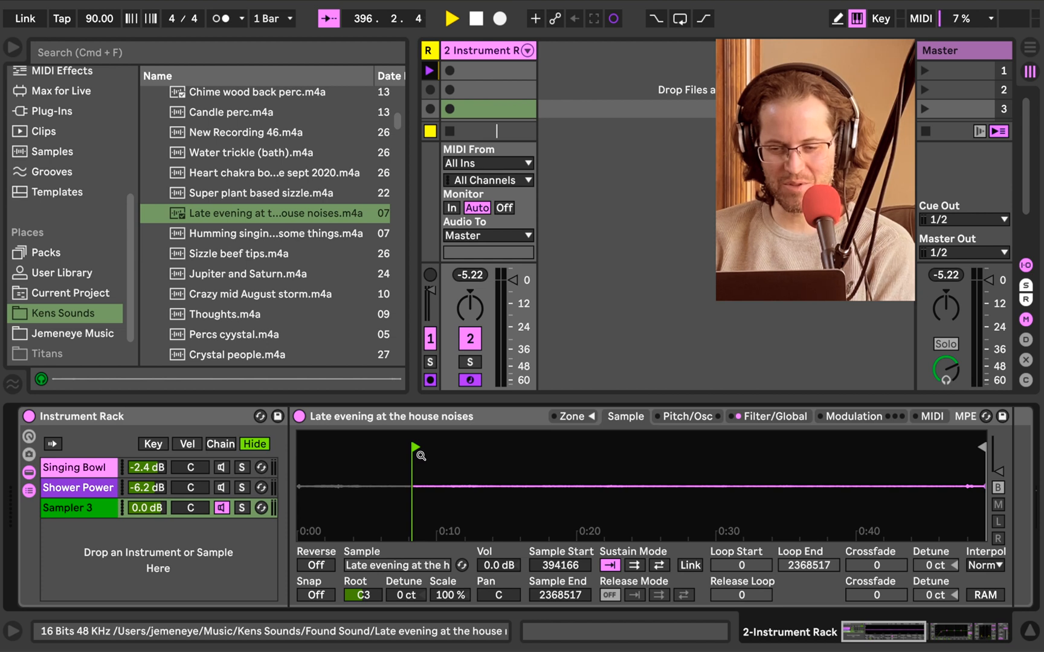
{"action": "left_click_drag", "start_coordinate": [980, 448], "coordinate": [795, 462]}
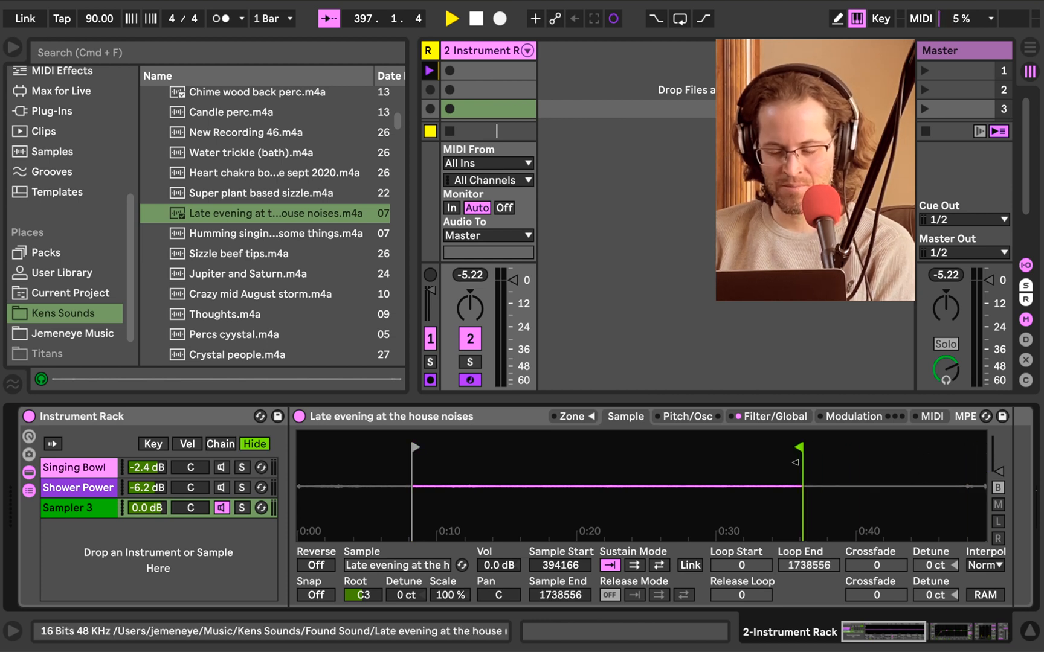
{"action": "left_click", "coordinate": [634, 564]}
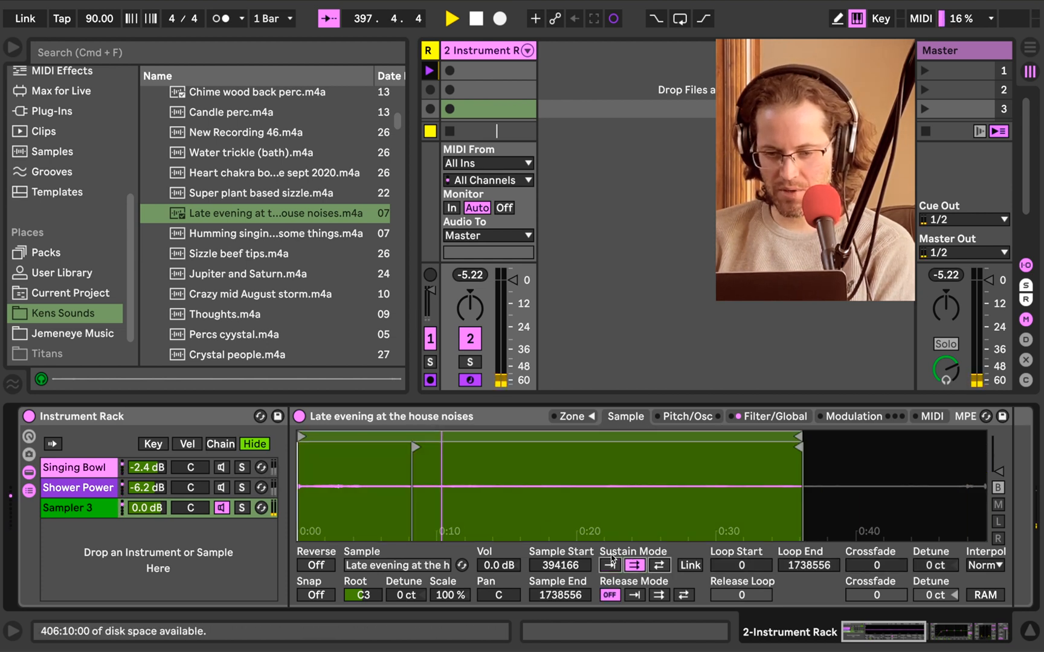
Set the house noises sustain loop to Loop Start 538446 and Loop End 1594277.
{"action": "mouse_move", "coordinate": [301, 435]}
{"action": "left_mouse_down"}
{"action": "mouse_move", "coordinate": [451, 436]}
{"action": "mouse_move", "coordinate": [440, 436]}
{"action": "left_mouse_up"}
{"action": "left_click_drag", "start_coordinate": [800, 436], "coordinate": [759, 436]}
{"action": "left_click_drag", "start_coordinate": [443, 436], "coordinate": [458, 436]}
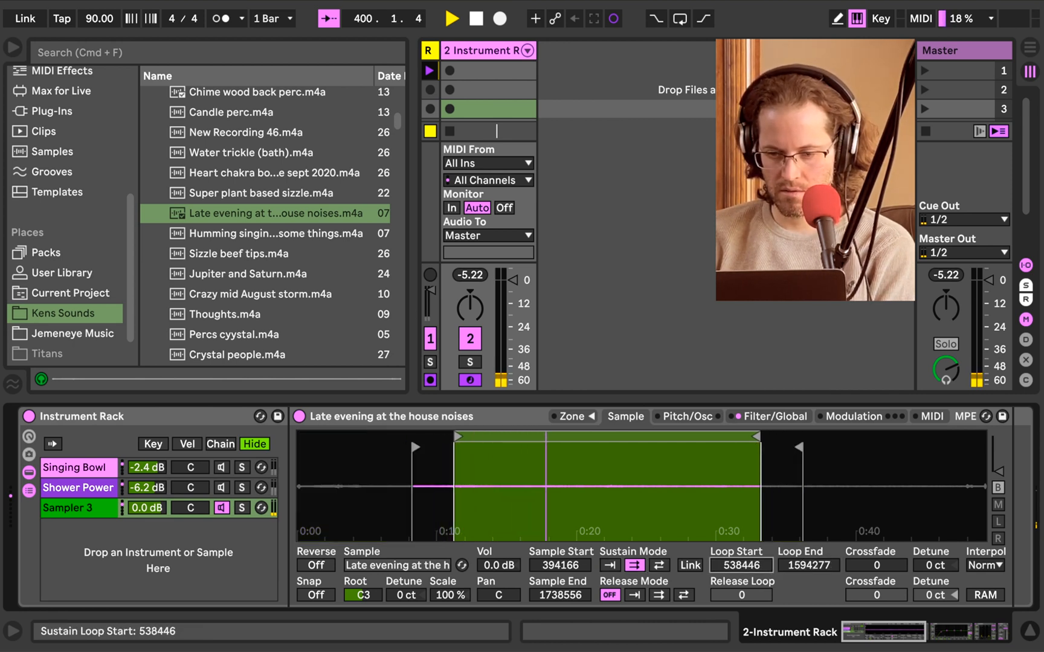
Set the house noises sustain loop's Crossfade to 116129 and raise the sample's Vol to 7.5 dB.
{"action": "left_click_drag", "start_coordinate": [898, 563], "coordinate": [898, 541]}
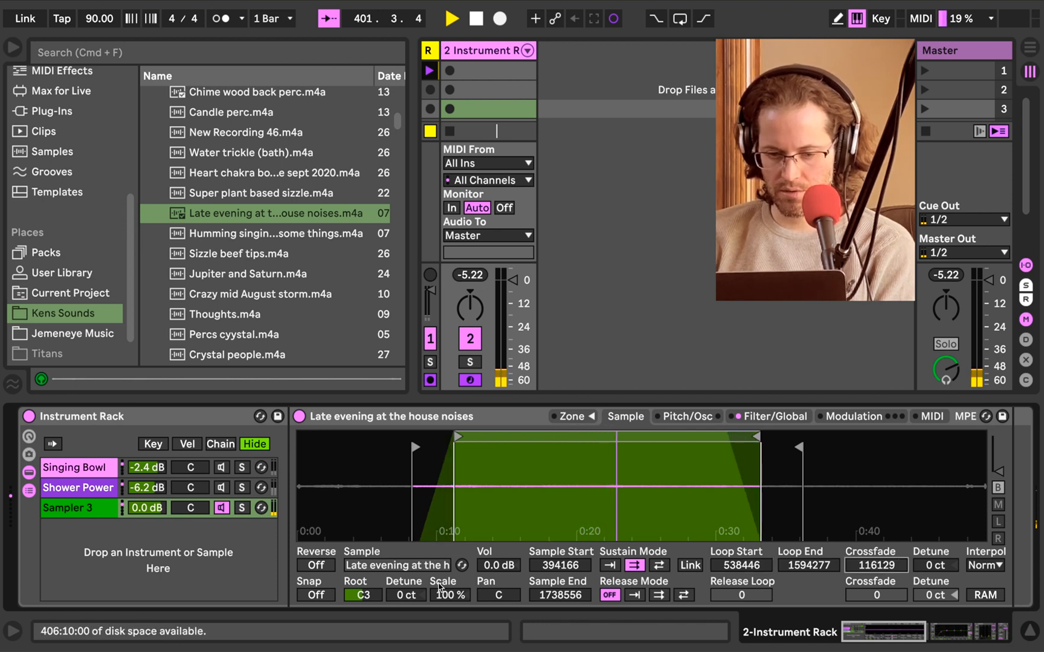
{"action": "left_click_drag", "start_coordinate": [499, 565], "coordinate": [499, 529]}
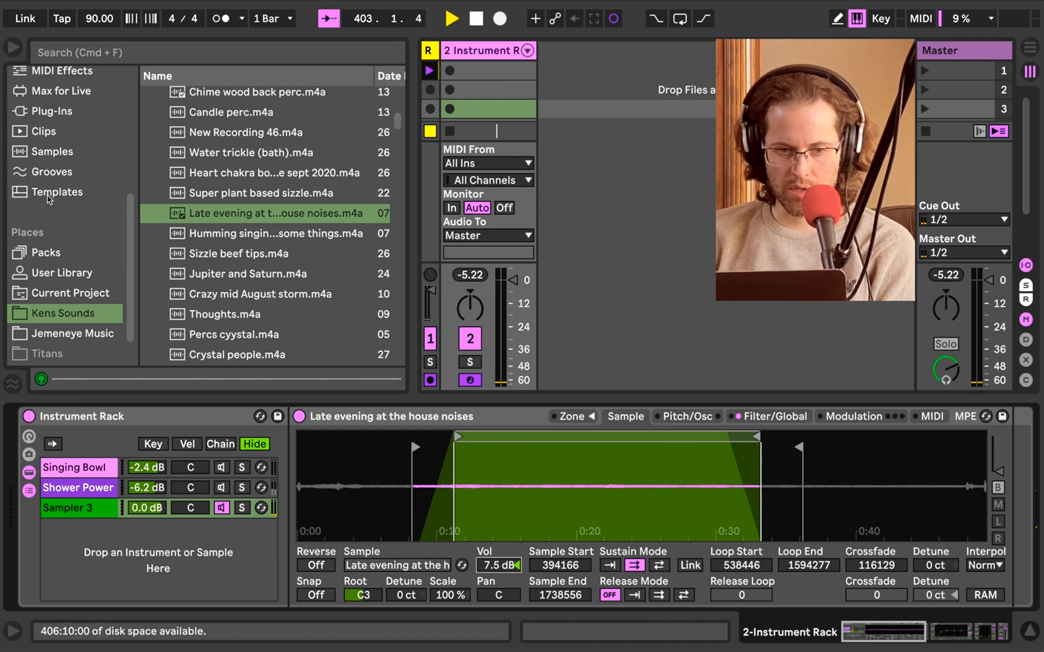
Shape the house noises volume envelope with a Release of 18.8 s and an Attack of 21.1 ms.
{"action": "left_click", "coordinate": [775, 416]}
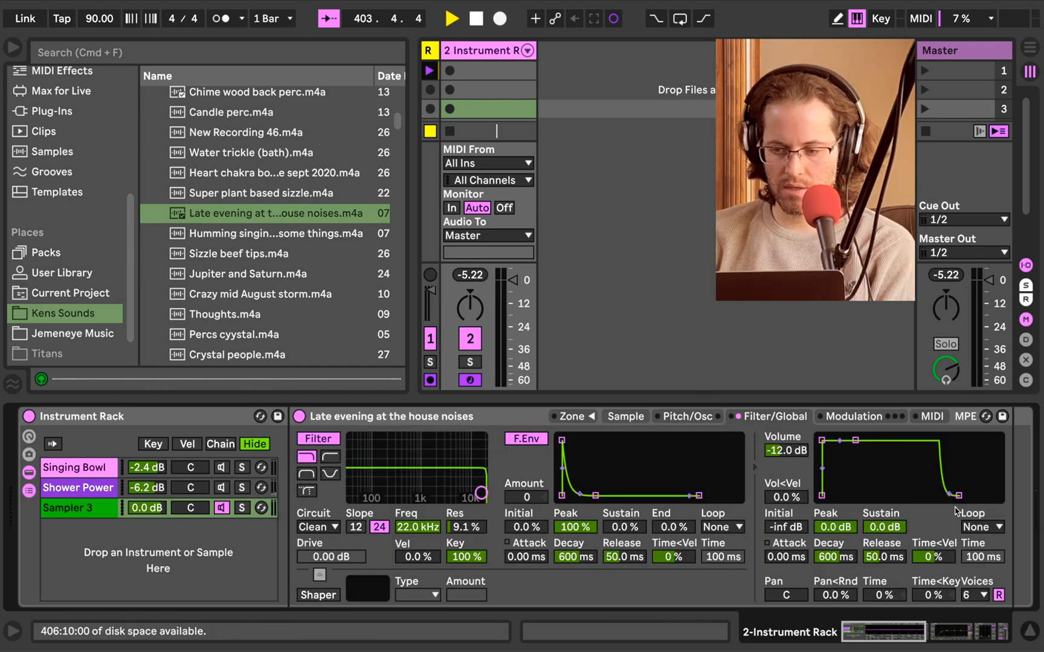
{"action": "left_click_drag", "start_coordinate": [959, 496], "coordinate": [990, 496]}
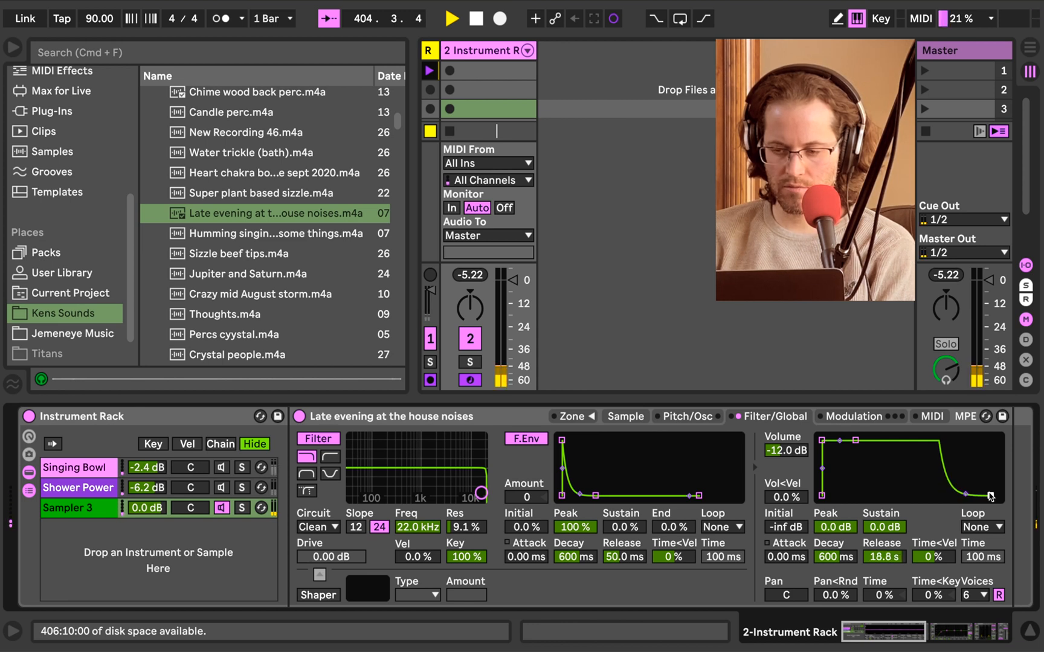
{"action": "left_click_drag", "start_coordinate": [822, 441], "coordinate": [824, 440]}
{"action": "left_click_drag", "start_coordinate": [835, 441], "coordinate": [846, 440]}
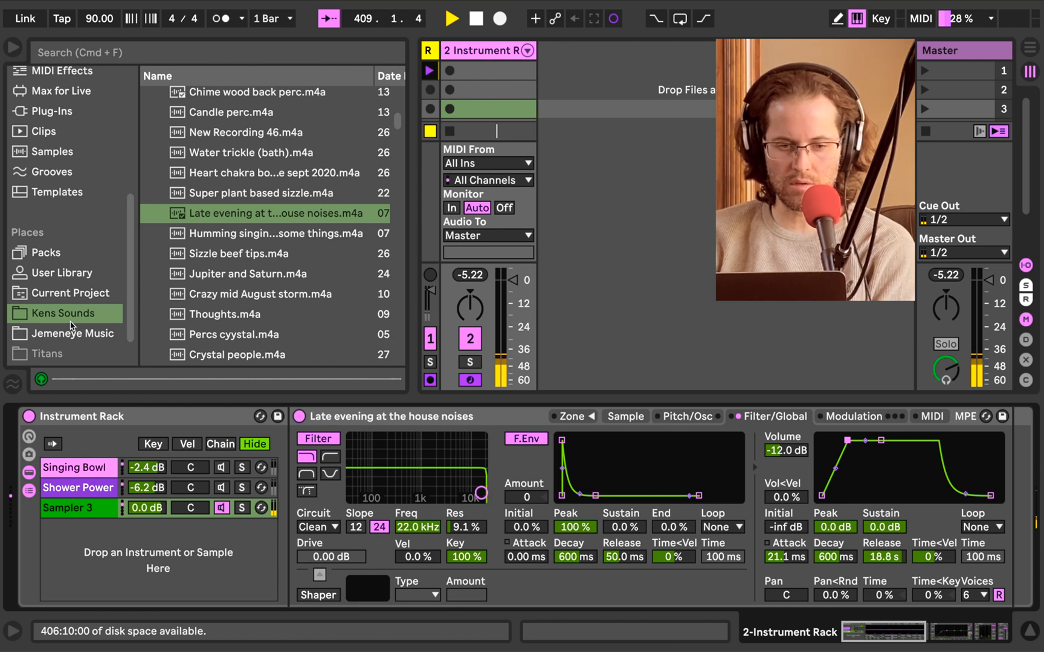
Add a Hybrid Reverb after the house noises Sampler in the Sampler 3 chain.
{"action": "scroll", "coordinate": [55, 86], "scroll_direction": "up", "scroll_amount": 2}
{"action": "left_click", "coordinate": [55, 91]}
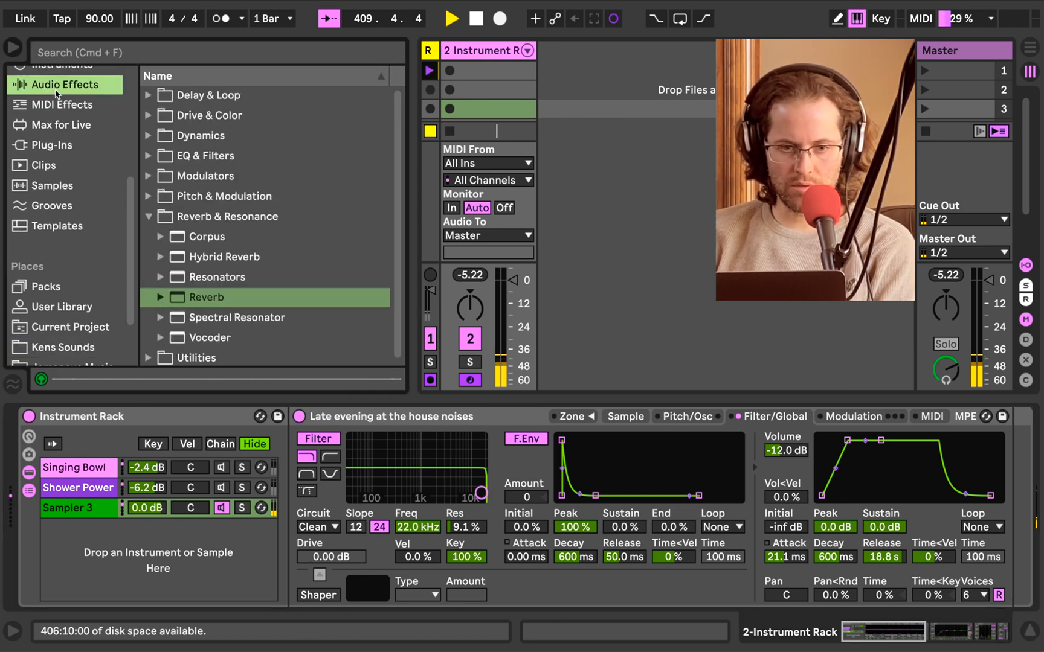
{"action": "left_click", "coordinate": [207, 257]}
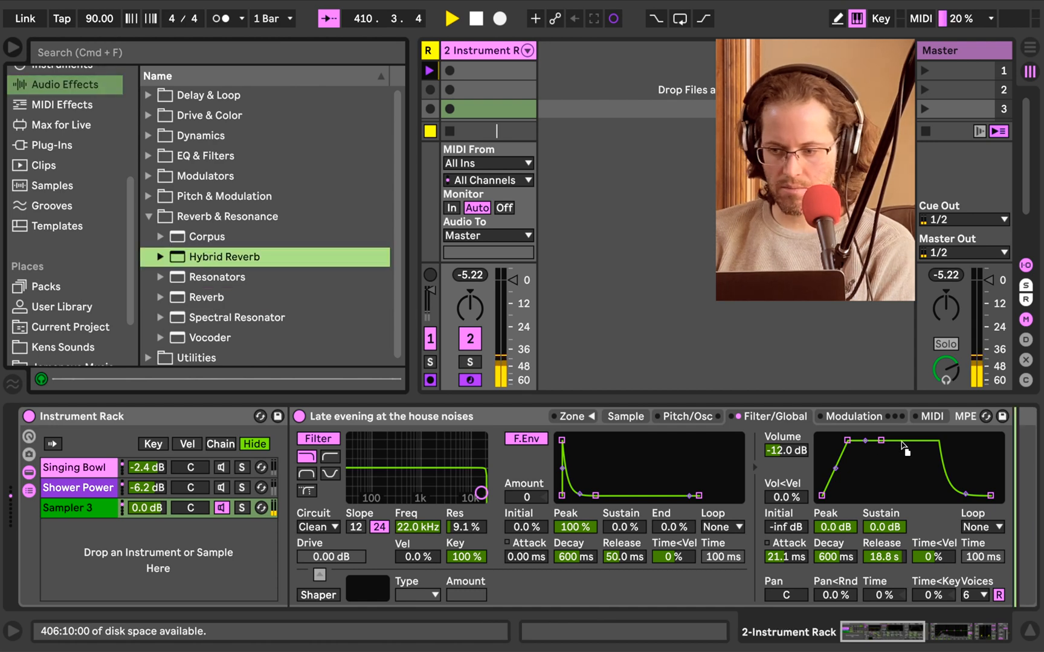
{"action": "key", "text": "Return"}
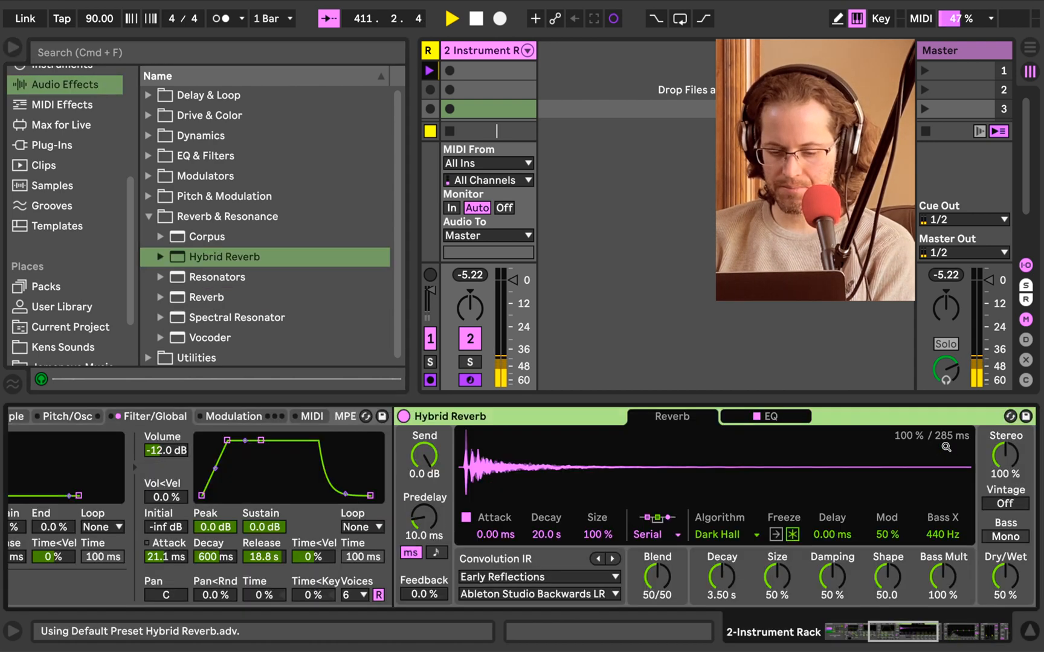
Set the Hybrid Reverb's Convolution IR to the Halls category with the Soft Hall impulse response.
{"action": "left_click", "coordinate": [579, 578]}
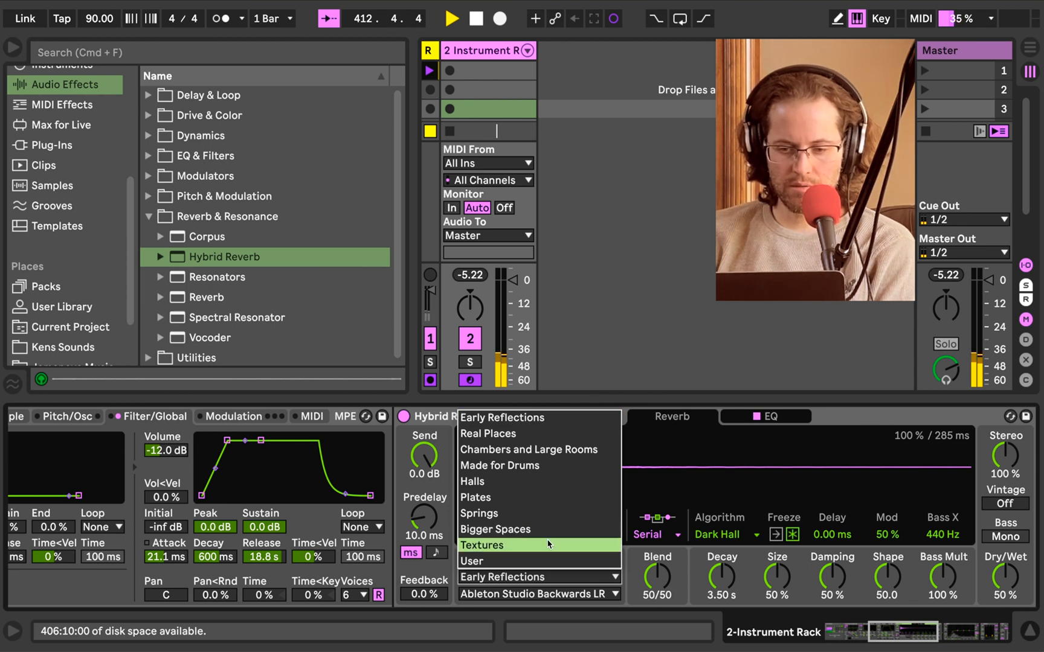
{"action": "left_click", "coordinate": [533, 486]}
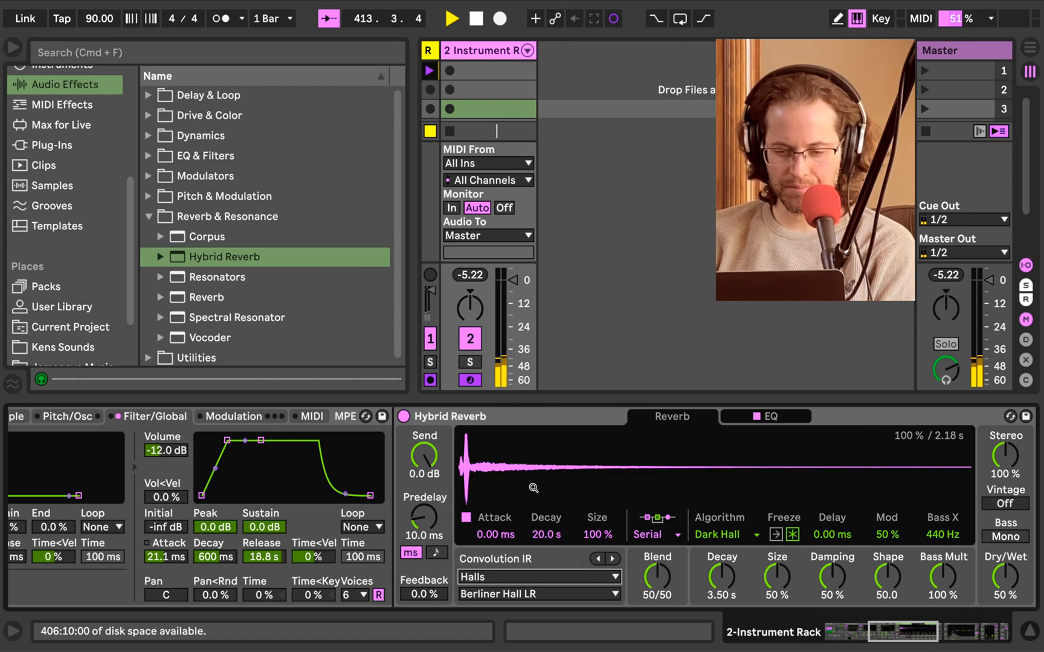
{"action": "left_click", "coordinate": [570, 595]}
{"action": "left_click", "coordinate": [520, 515]}
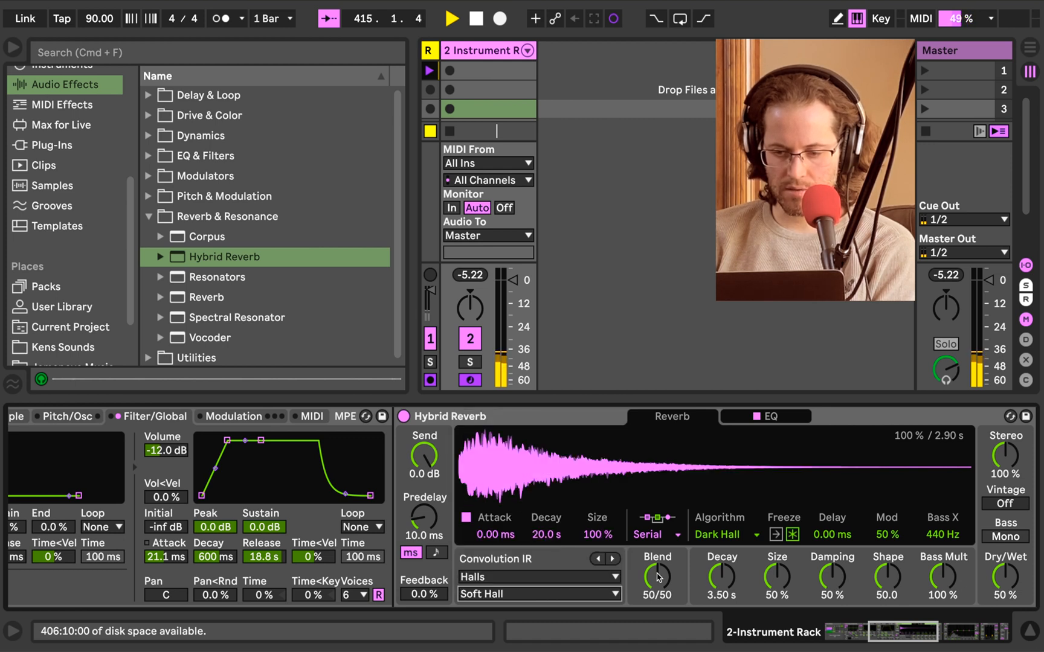
Switch the Hybrid Reverb's routing to Parallel and its algorithm to Quartz.
{"action": "left_click", "coordinate": [659, 544]}
{"action": "left_click", "coordinate": [660, 562]}
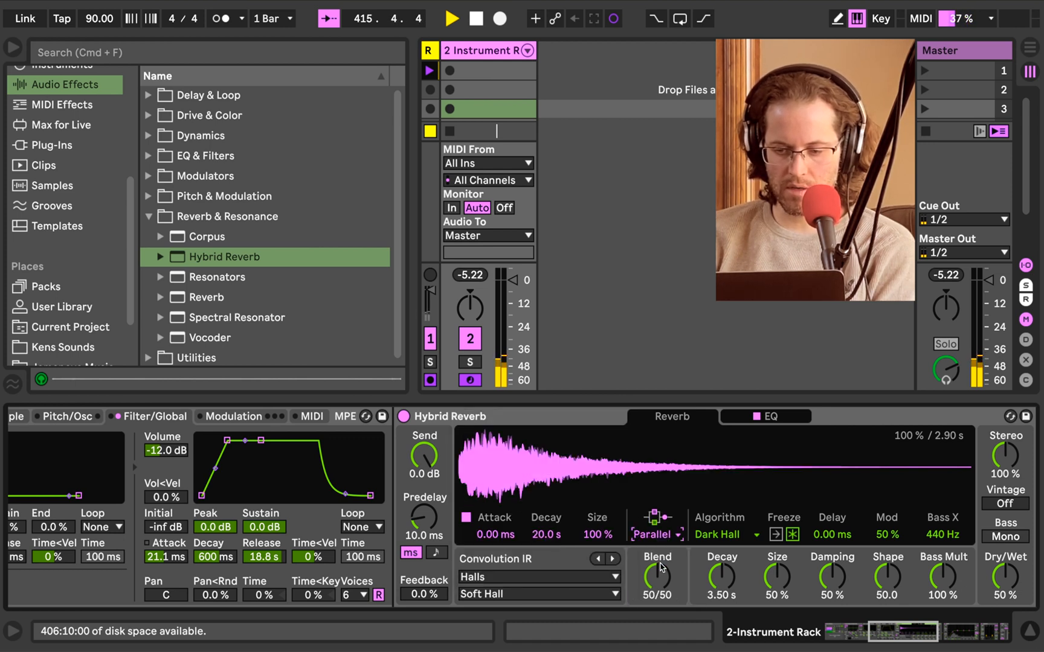
{"action": "left_click", "coordinate": [710, 541]}
{"action": "left_click", "coordinate": [714, 563]}
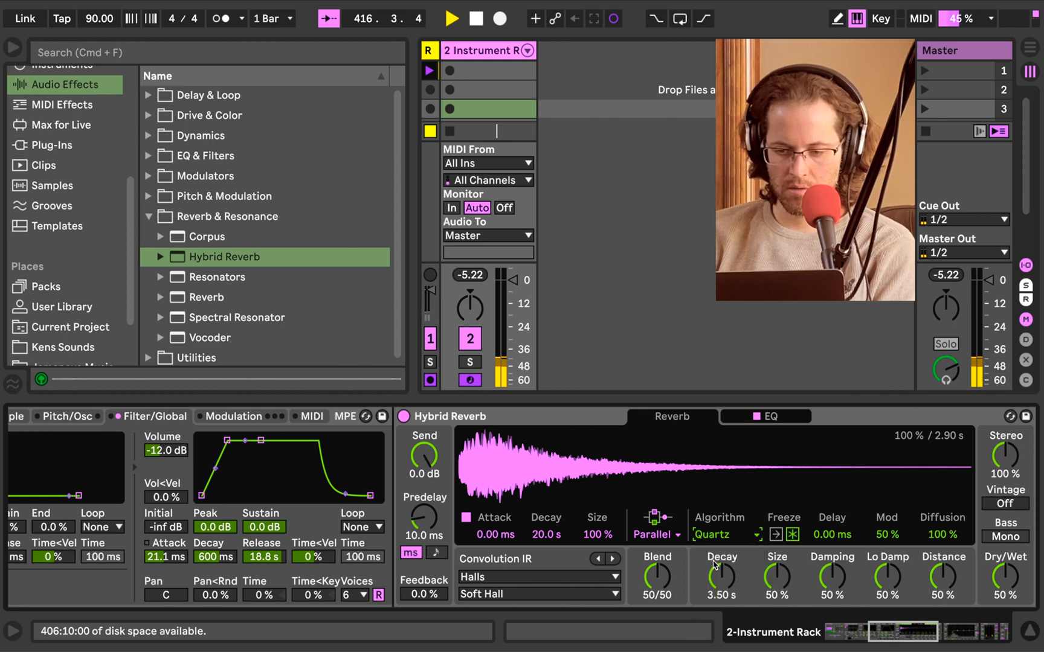
Set the Hybrid Reverb's algorithm Decay to 8.54 s, turn on Bass Mono, and set Dry/Wet to 38%.
{"action": "left_click_drag", "start_coordinate": [724, 573], "coordinate": [724, 554]}
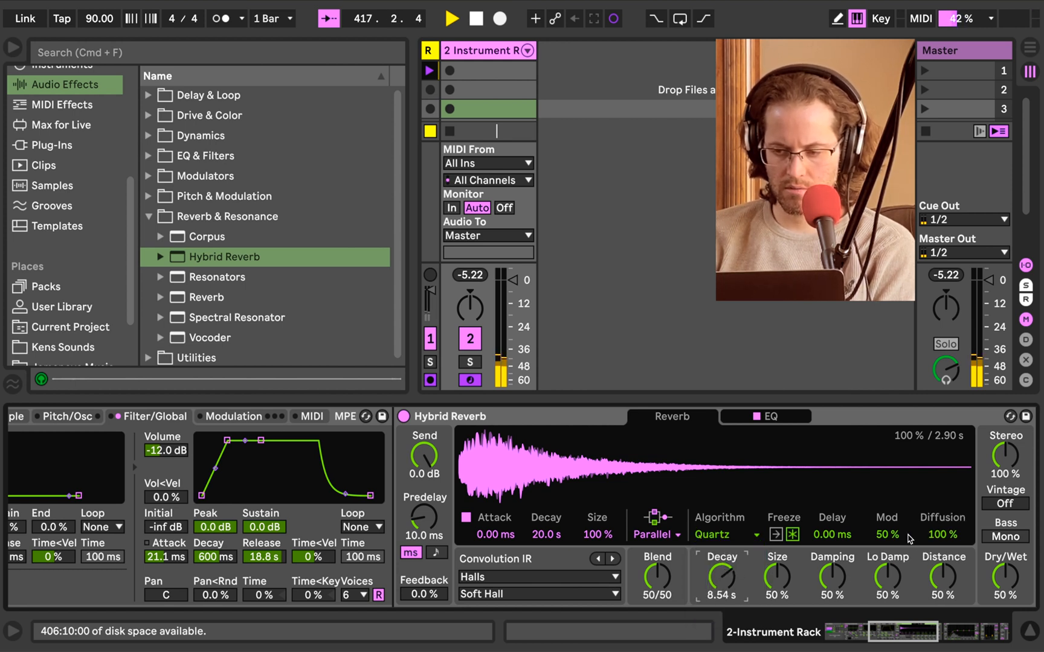
{"action": "left_click", "coordinate": [1005, 537]}
{"action": "left_click_drag", "start_coordinate": [1006, 571], "coordinate": [1007, 575]}
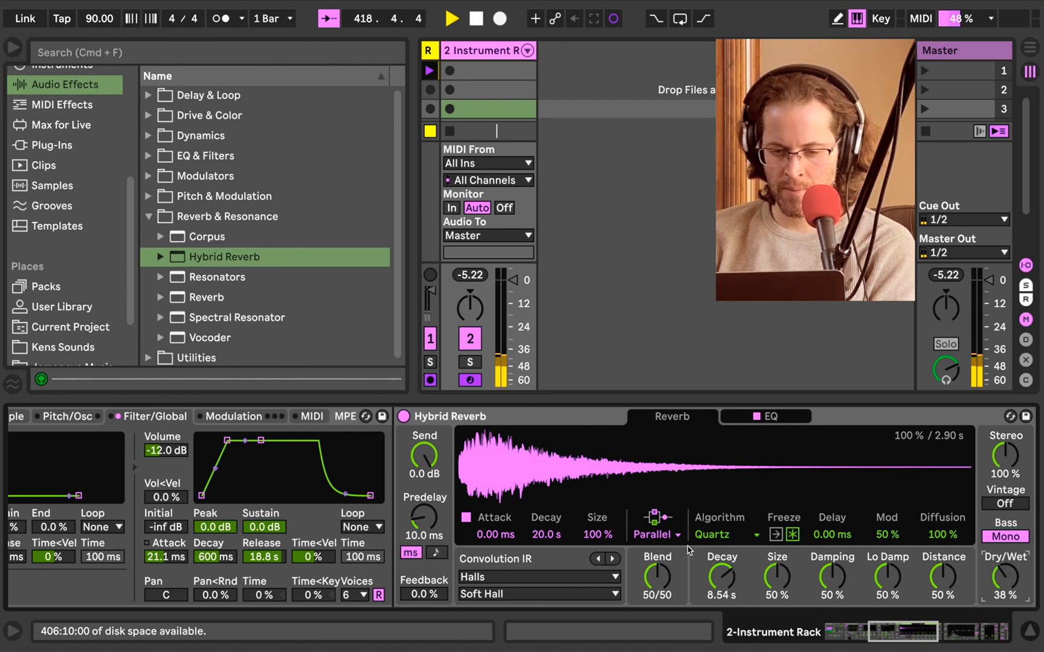
Insert a Compressor directly after the Hybrid Reverb in the Sampler 3 chain.
{"action": "scroll", "coordinate": [688, 549], "scroll_direction": "right", "scroll_amount": 5}
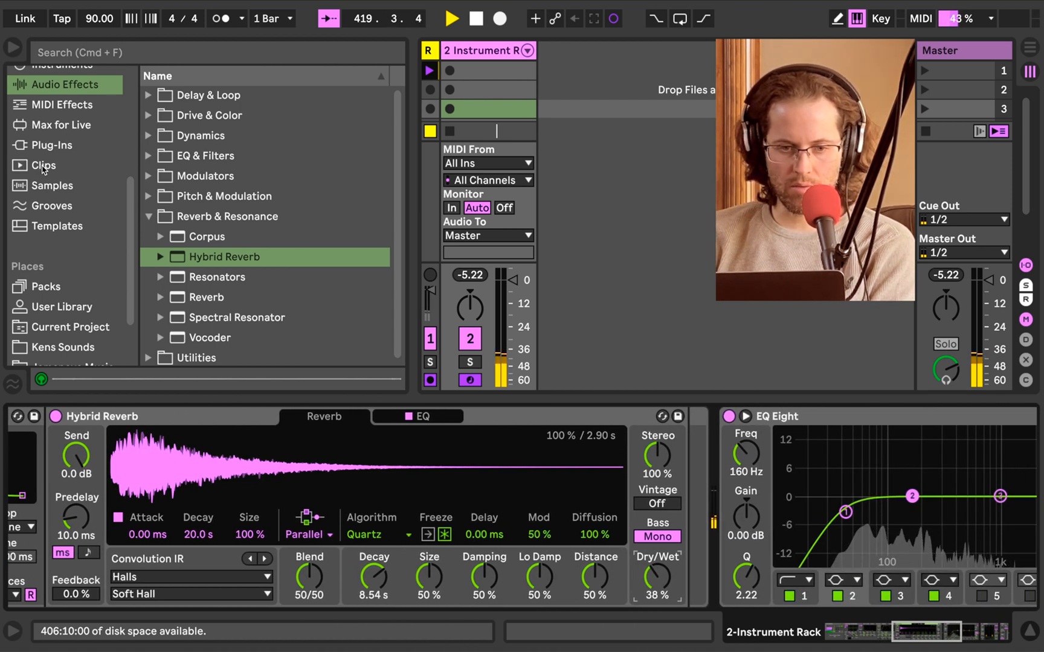
{"action": "left_click", "coordinate": [148, 216]}
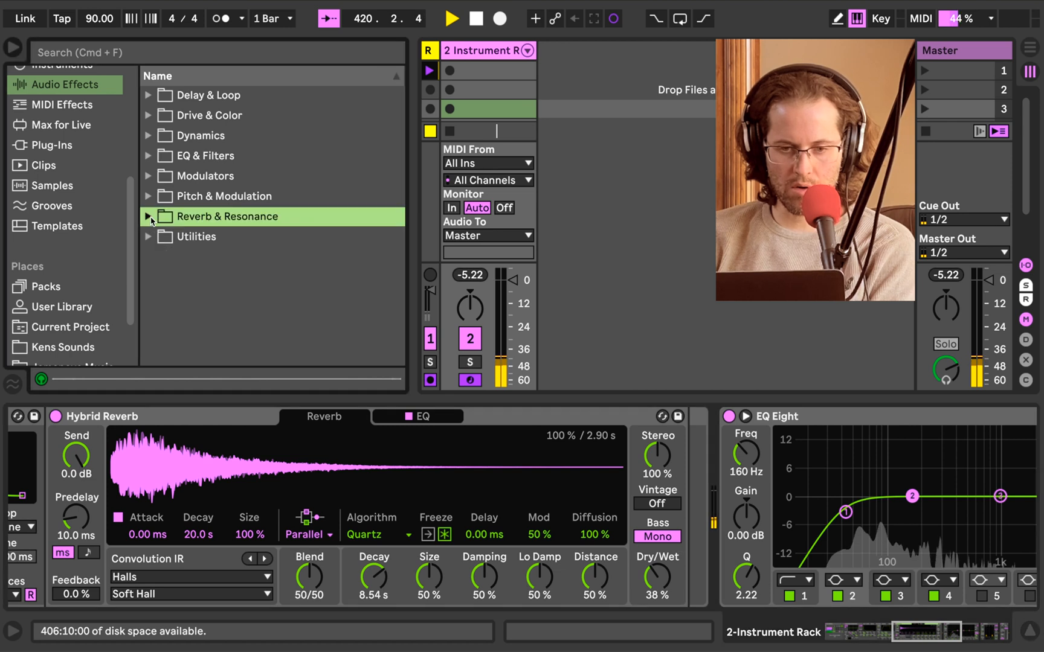
{"action": "left_click", "coordinate": [149, 136]}
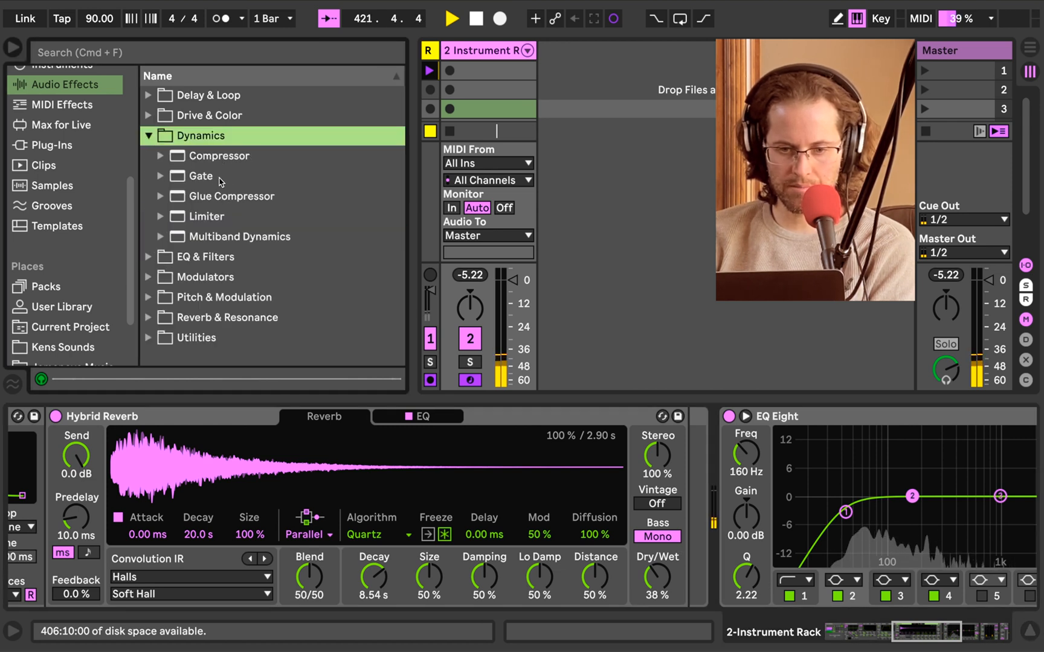
{"action": "left_click_drag", "start_coordinate": [219, 155], "coordinate": [686, 468]}
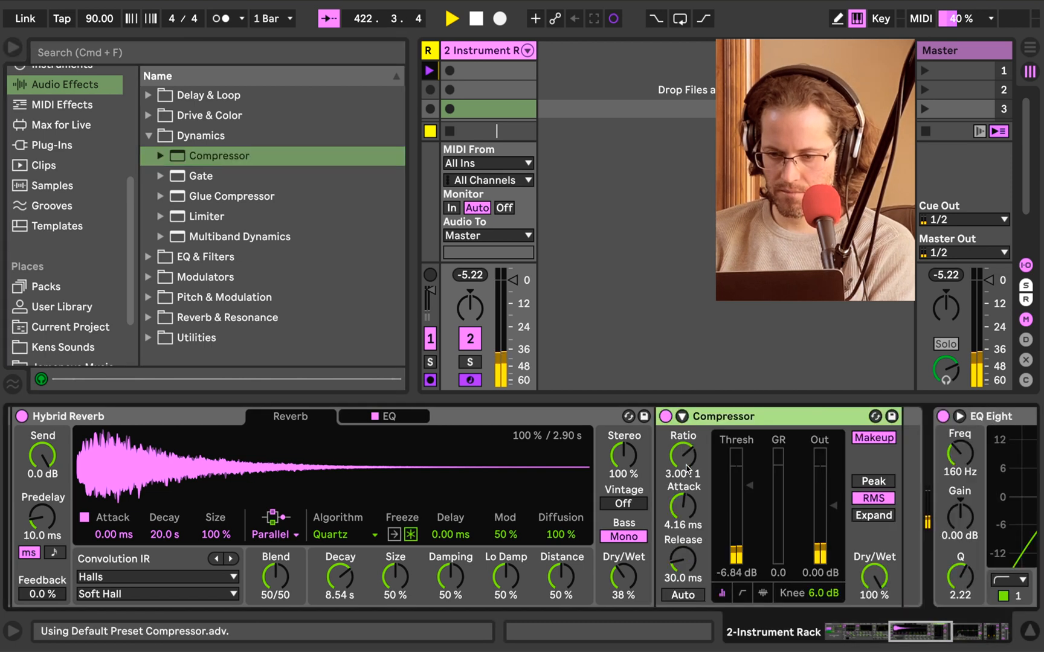
Set the Compressor's threshold to -21.3 dB, Ratio to 3.23 : 1, and Attack to 2.89 ms.
{"action": "mouse_move", "coordinate": [749, 485]}
{"action": "left_mouse_down"}
{"action": "mouse_move", "coordinate": [734, 513]}
{"action": "mouse_move", "coordinate": [723, 511]}
{"action": "left_mouse_up"}
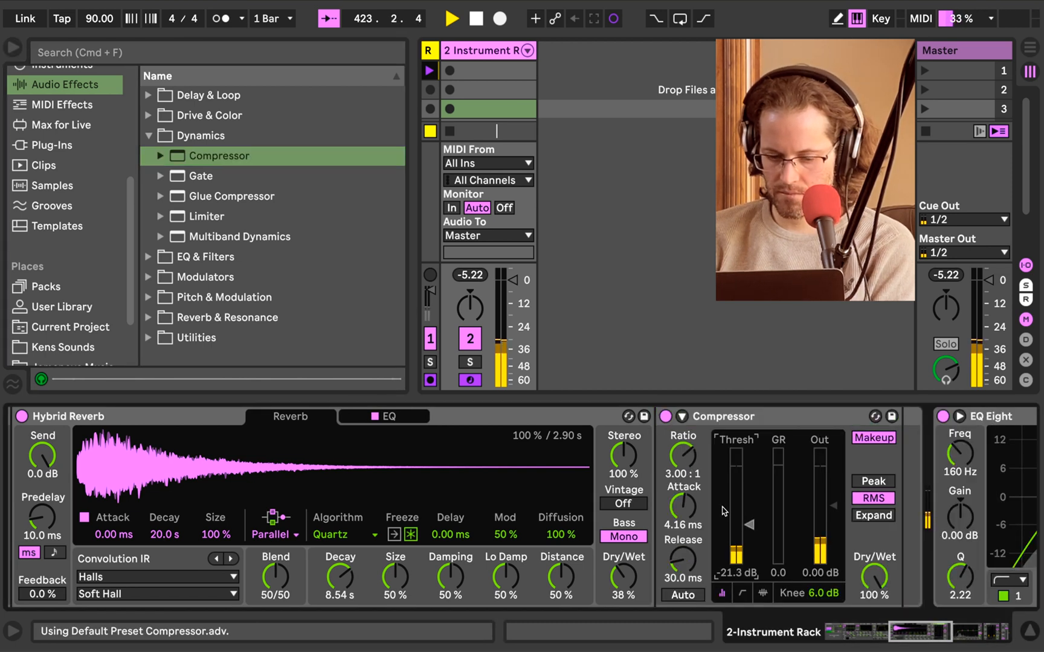
{"action": "mouse_move", "coordinate": [683, 455]}
{"action": "left_mouse_down"}
{"action": "mouse_move", "coordinate": [683, 468]}
{"action": "mouse_move", "coordinate": [683, 451]}
{"action": "left_mouse_up"}
{"action": "left_click_drag", "start_coordinate": [683, 506], "coordinate": [681, 518]}
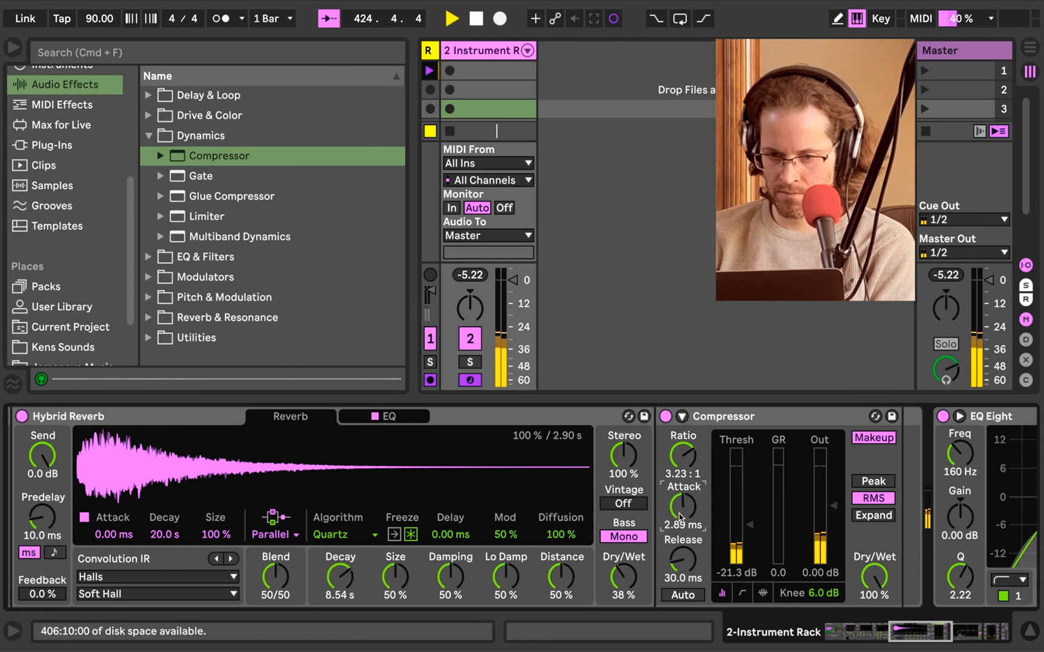
Try a Pitch MIDI effect at -12 st in front of the house noises Sampler, and delete it.
{"action": "scroll", "coordinate": [680, 517], "scroll_direction": "left", "scroll_amount": 10}
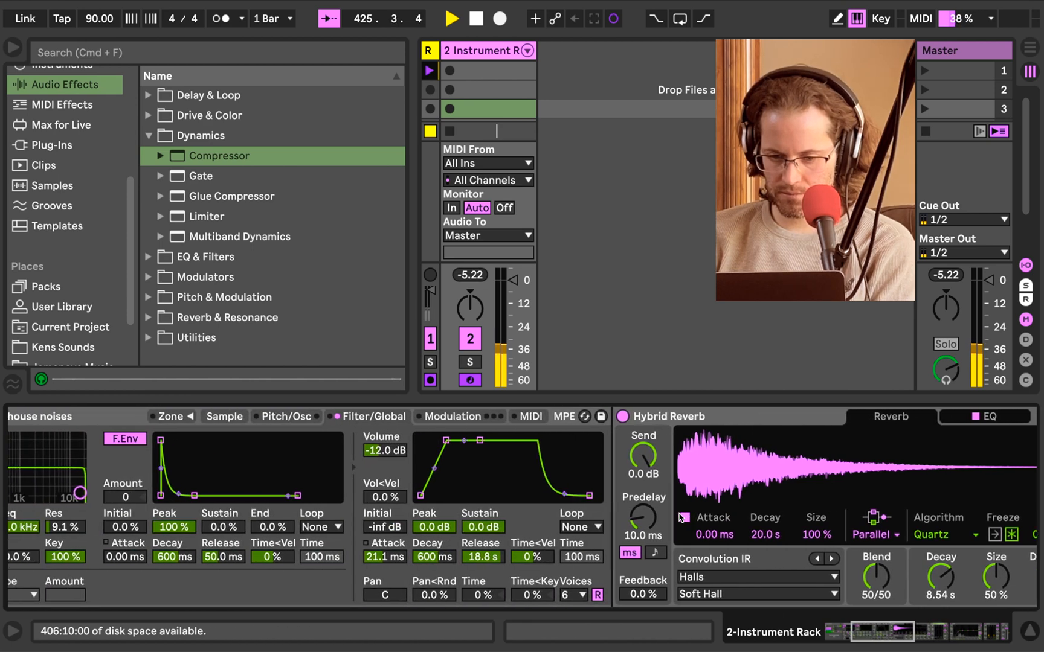
{"action": "scroll", "coordinate": [681, 518], "scroll_direction": "left", "scroll_amount": 5}
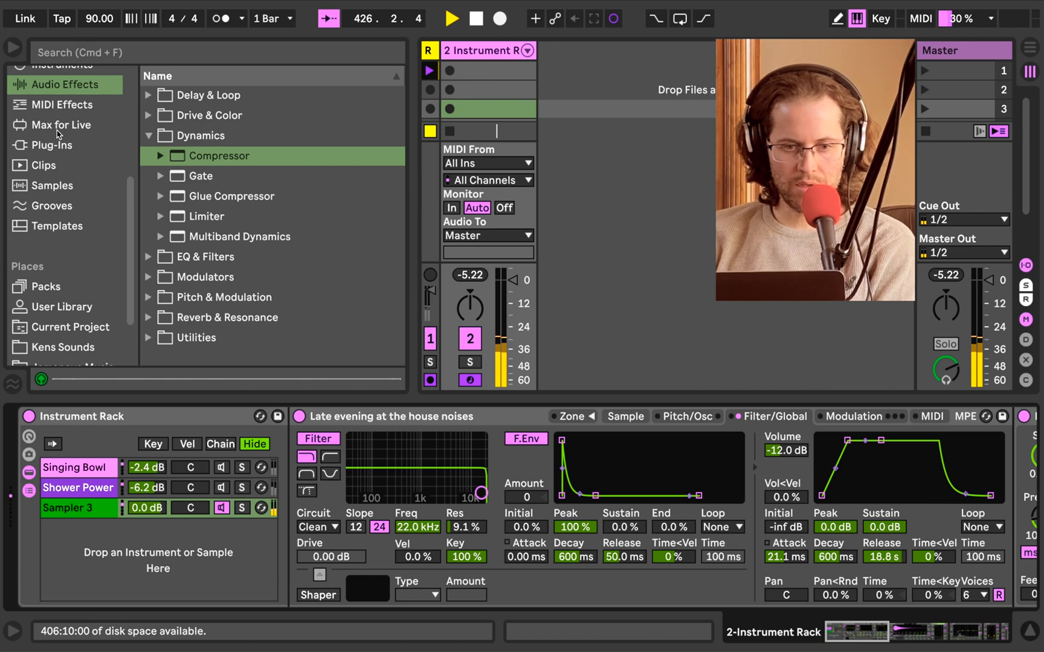
{"action": "left_click", "coordinate": [61, 107]}
{"action": "left_click_drag", "start_coordinate": [175, 275], "coordinate": [326, 489]}
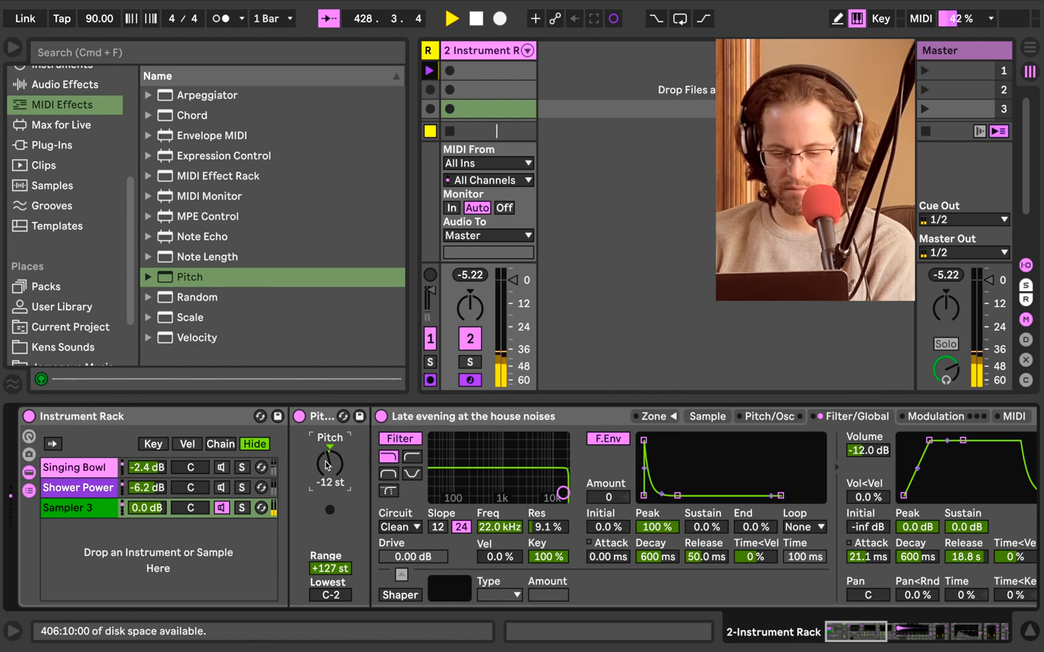
{"action": "left_click", "coordinate": [319, 416]}
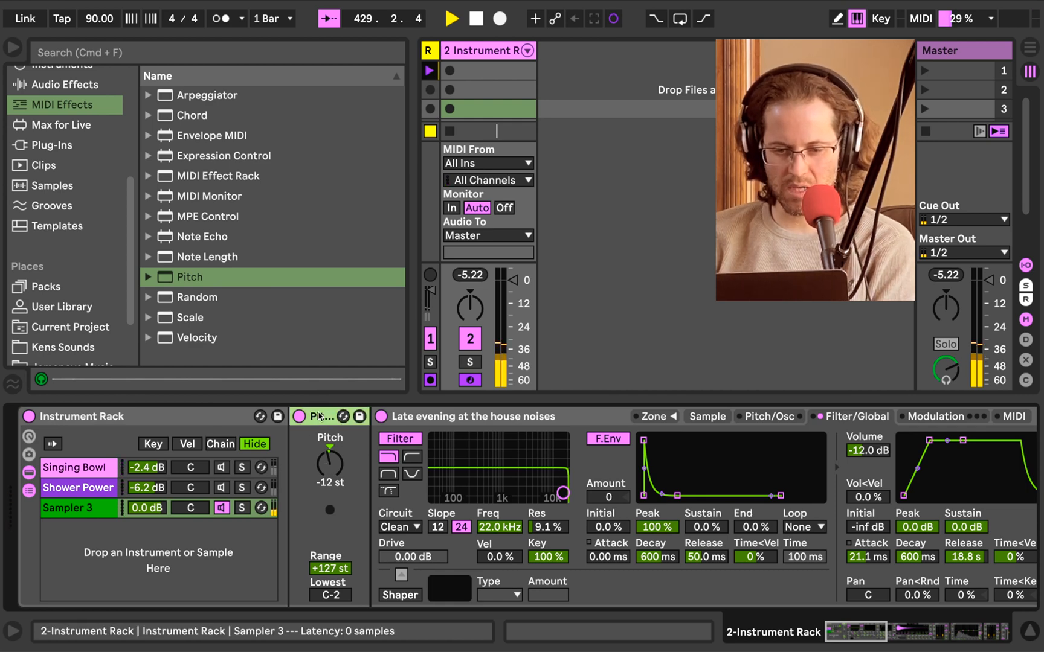
{"action": "key", "text": "Delete"}
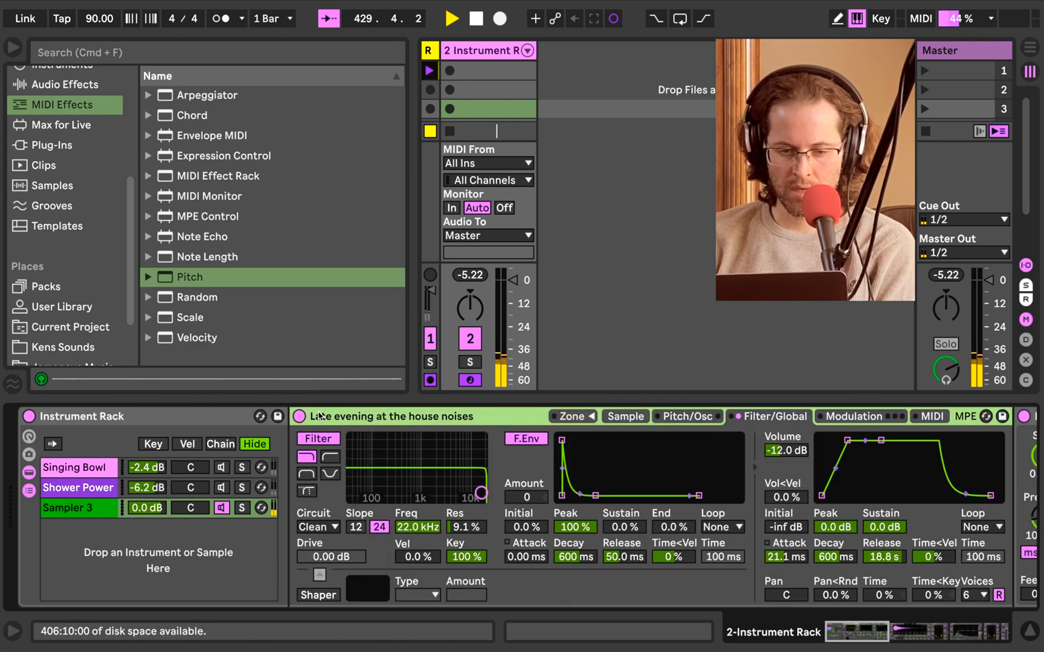
Activate the Shower Power chain and lower its volume to -inf dB.
{"action": "left_click", "coordinate": [220, 489]}
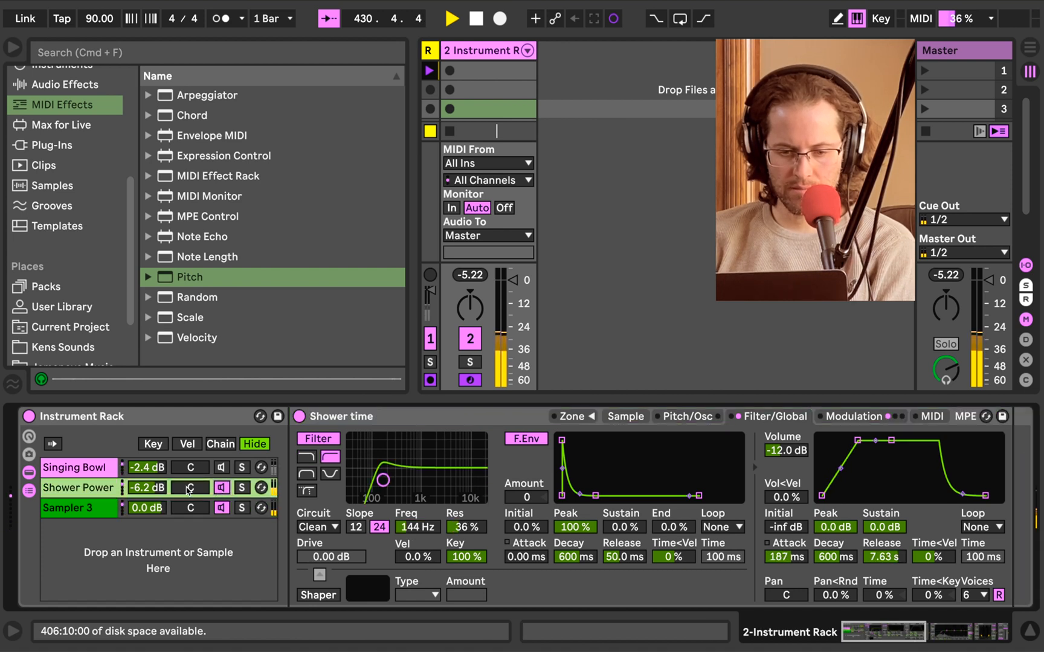
{"action": "left_click_drag", "start_coordinate": [148, 488], "coordinate": [148, 537]}
{"action": "left_click_drag", "start_coordinate": [148, 488], "coordinate": [148, 513]}
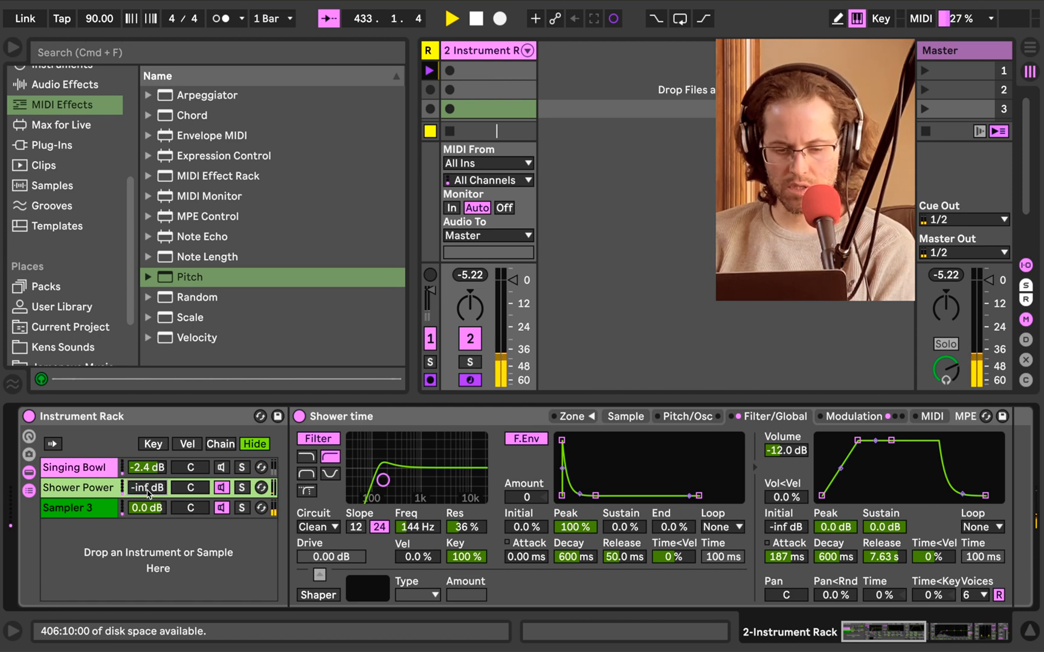
Rename the Sampler 3 chain as Late Night Ambience.
{"action": "left_click", "coordinate": [92, 507]}
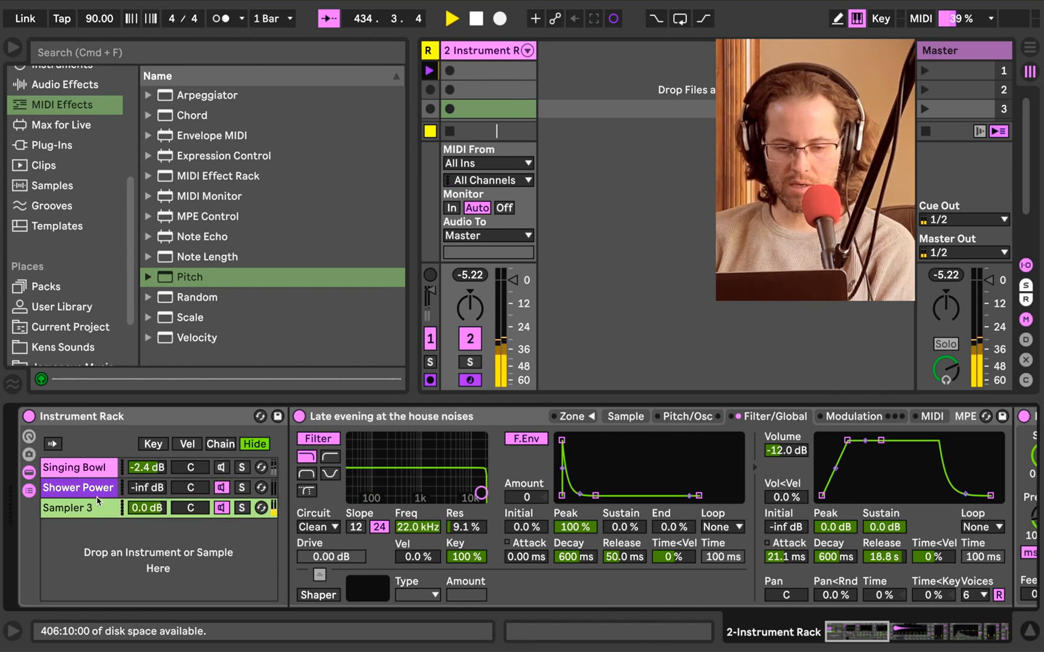
{"action": "key", "text": "super+r"}
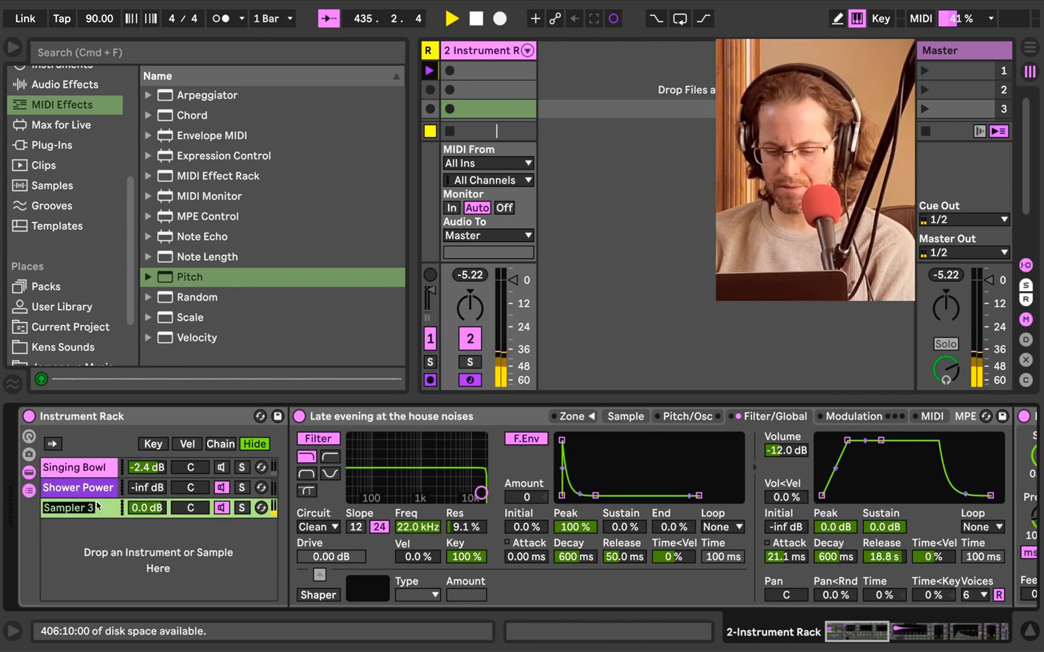
{"action": "type", "text": "Late Night"}
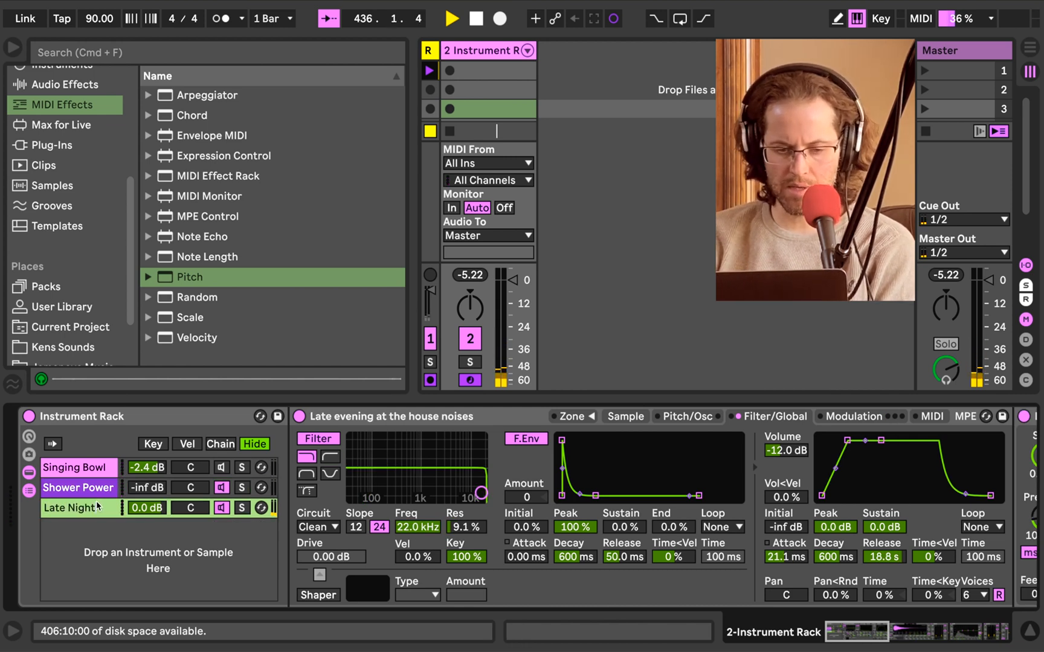
{"action": "type", "text": " Ambience"}
{"action": "key", "text": "Return"}
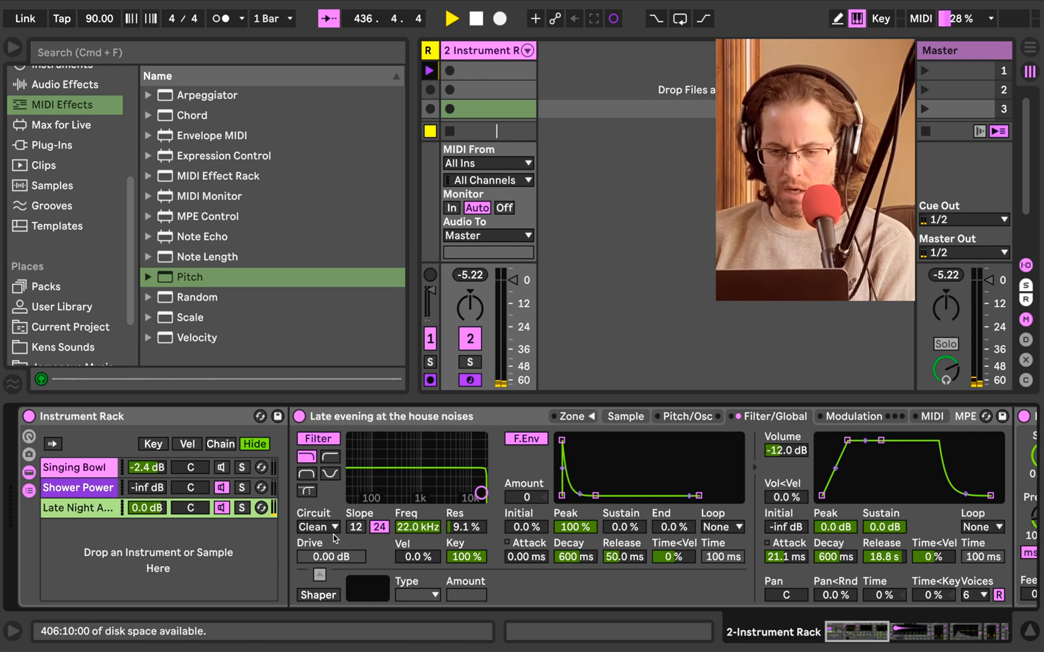
Add a Phaser-Flanger audio effect after the Compressor in the Late Night Ambience chain.
{"action": "scroll", "coordinate": [334, 537], "scroll_direction": "right", "scroll_amount": 5}
{"action": "scroll", "coordinate": [334, 538], "scroll_direction": "right", "scroll_amount": 10}
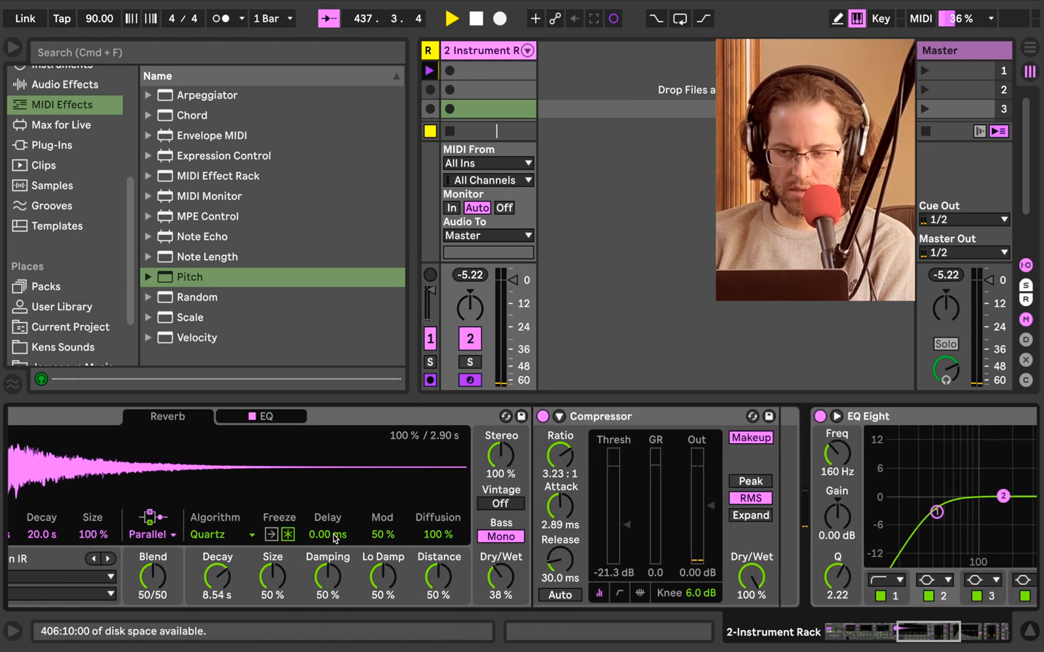
{"action": "scroll", "coordinate": [333, 534], "scroll_direction": "right", "scroll_amount": 1}
{"action": "scroll", "coordinate": [332, 534], "scroll_direction": "left", "scroll_amount": 2}
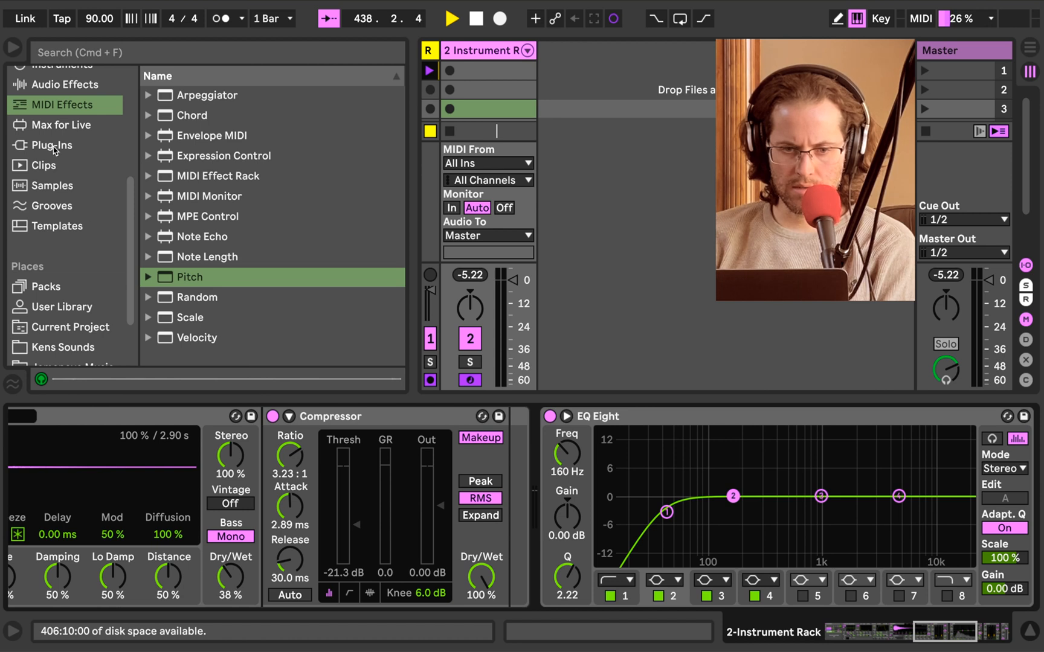
{"action": "left_click", "coordinate": [65, 90]}
{"action": "left_click", "coordinate": [149, 135]}
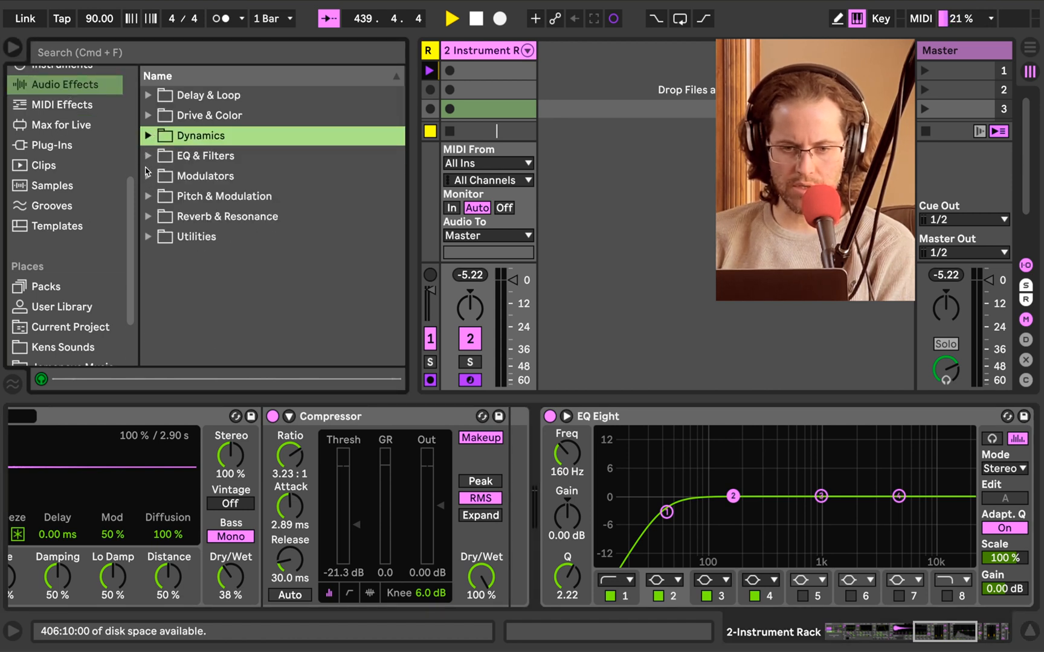
{"action": "left_click", "coordinate": [148, 176]}
{"action": "left_click", "coordinate": [148, 175]}
{"action": "left_click", "coordinate": [149, 196]}
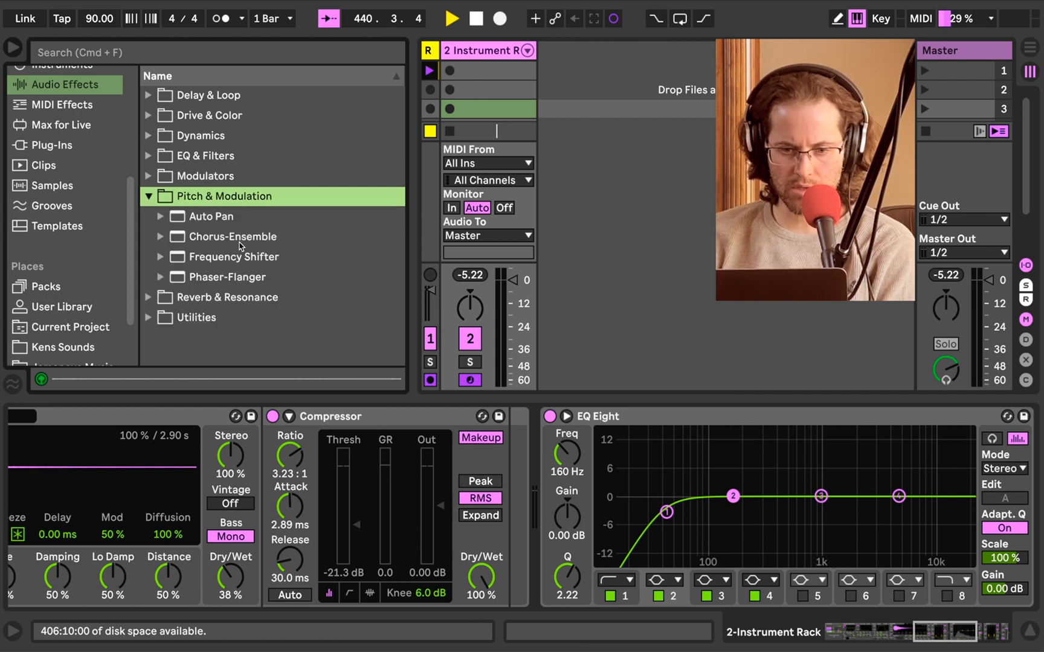
{"action": "left_click_drag", "start_coordinate": [227, 276], "coordinate": [508, 471]}
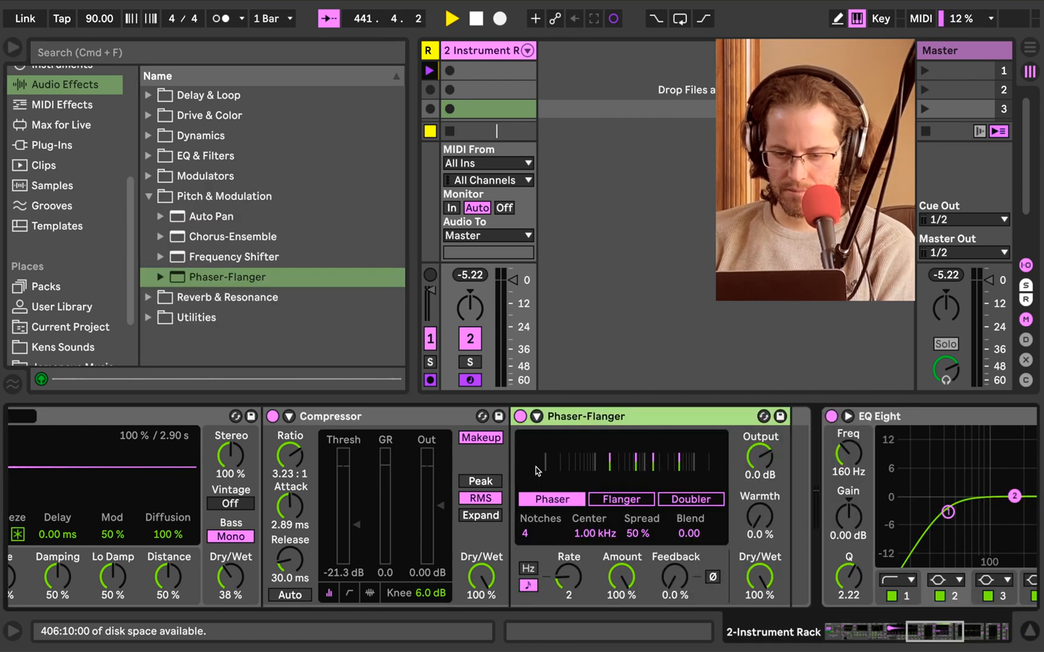
Audition the Phaser-Flanger in Flanger mode, switching its rate to Hz at 0.08 Hz and setting Amount to 39 %.
{"action": "left_click", "coordinate": [633, 499]}
{"action": "left_click", "coordinate": [520, 416]}
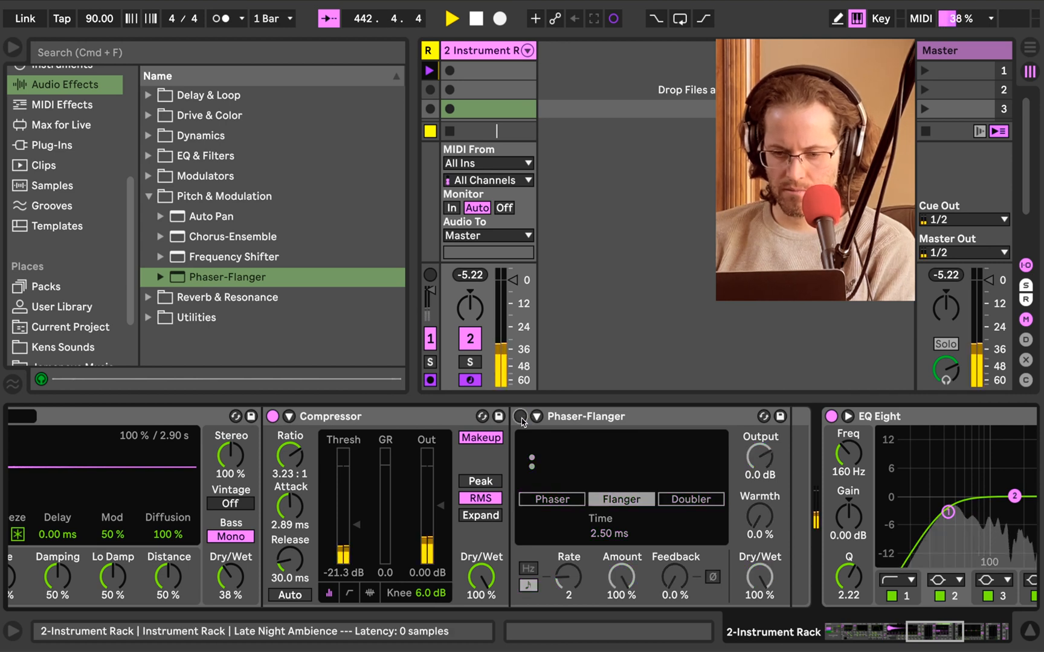
{"action": "left_click", "coordinate": [520, 417]}
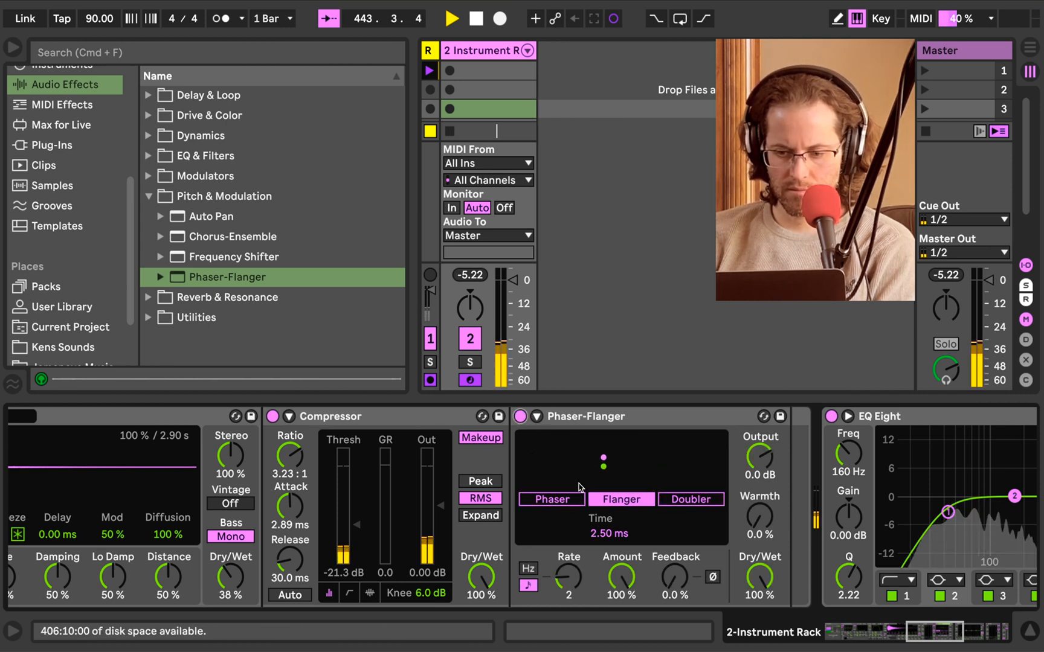
{"action": "left_click", "coordinate": [529, 568]}
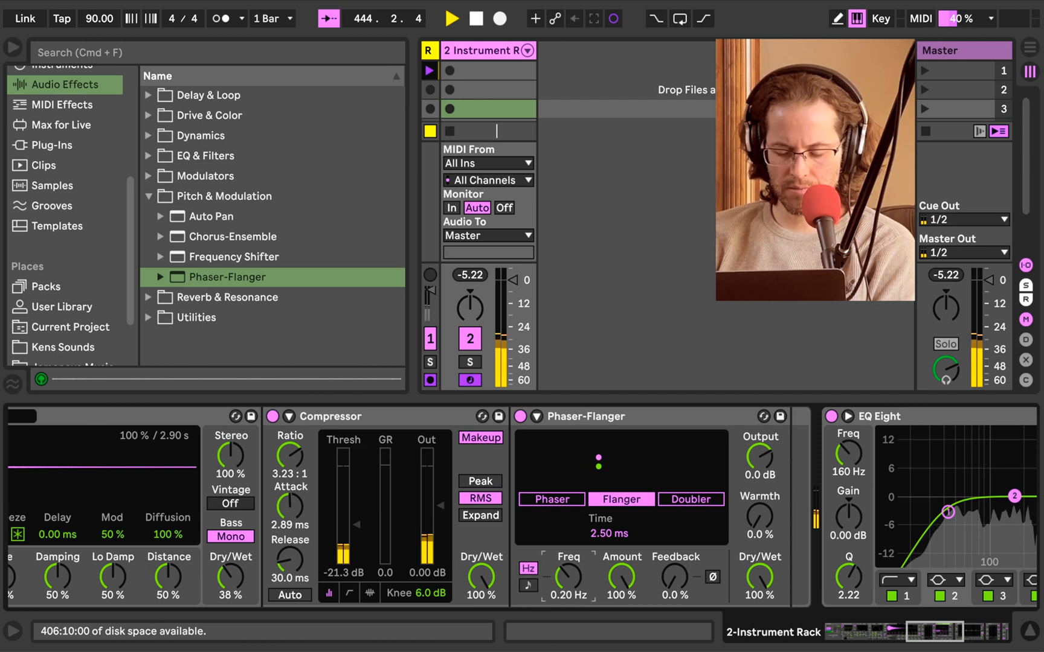
{"action": "left_click_drag", "start_coordinate": [567, 577], "coordinate": [608, 559]}
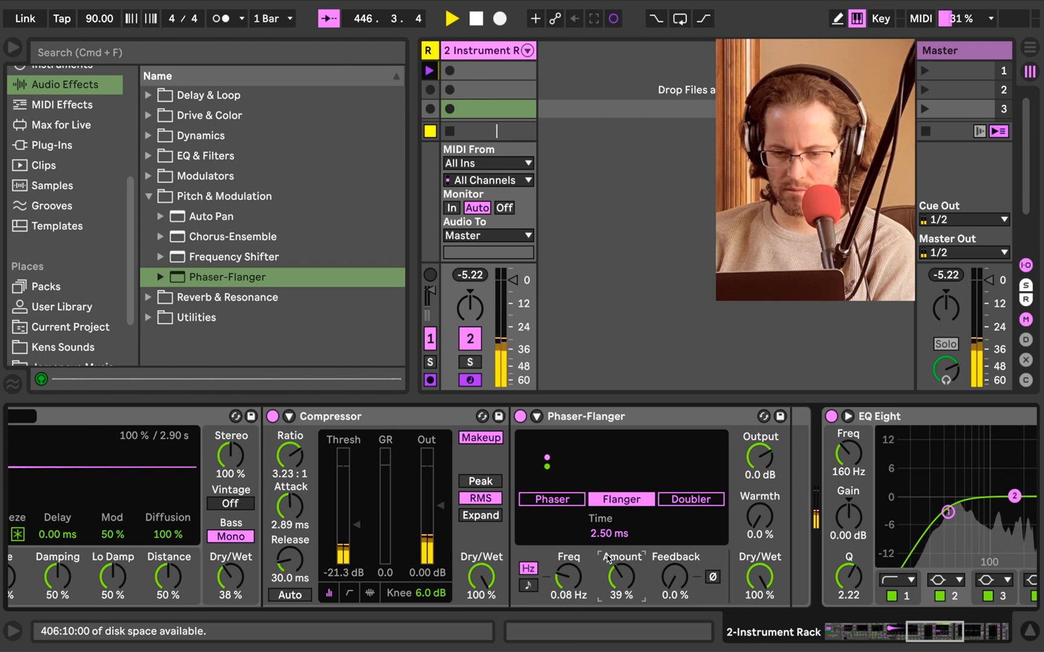
Switch the Phaser-Flanger to Phaser mode with Freq 0.03 Hz, Center 736 Hz and Spread 59 %.
{"action": "left_click", "coordinate": [575, 505]}
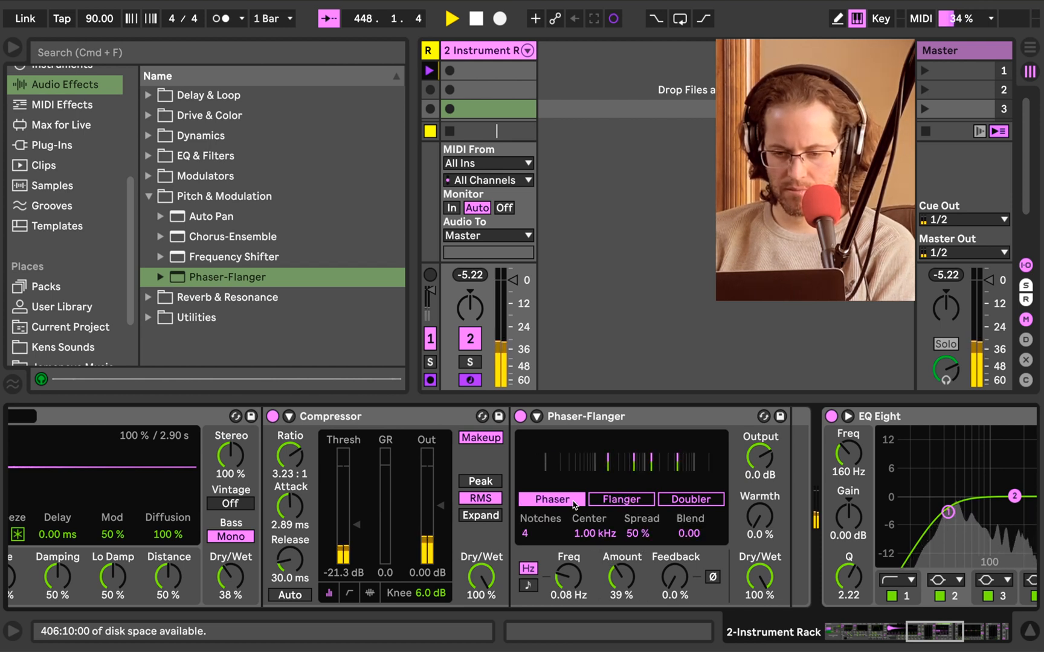
{"action": "left_click_drag", "start_coordinate": [567, 576], "coordinate": [568, 589]}
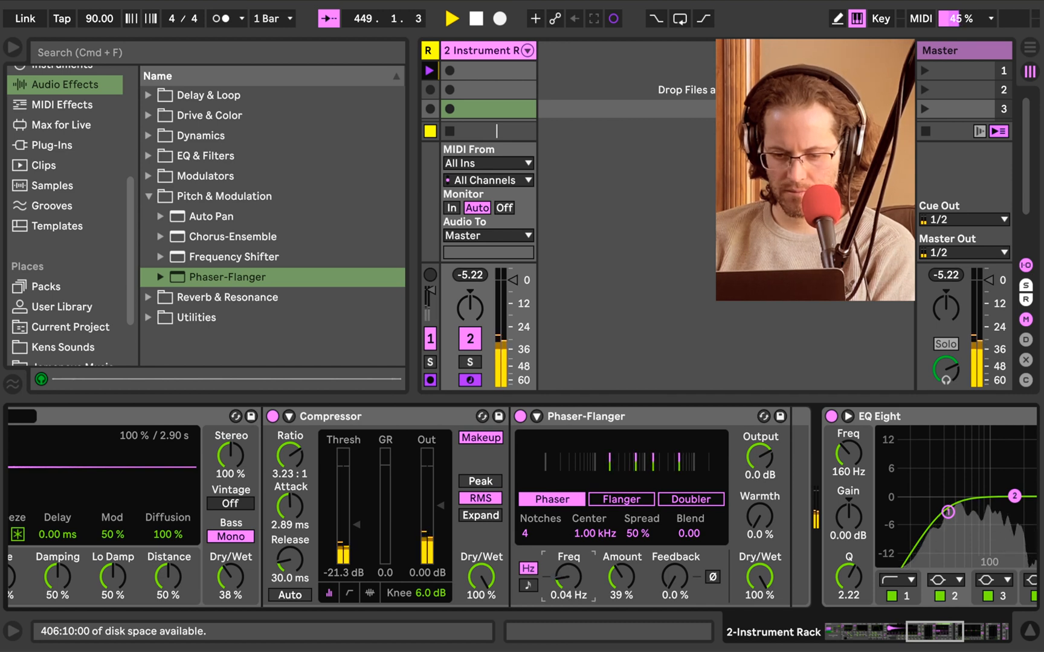
{"action": "left_click", "coordinate": [612, 576]}
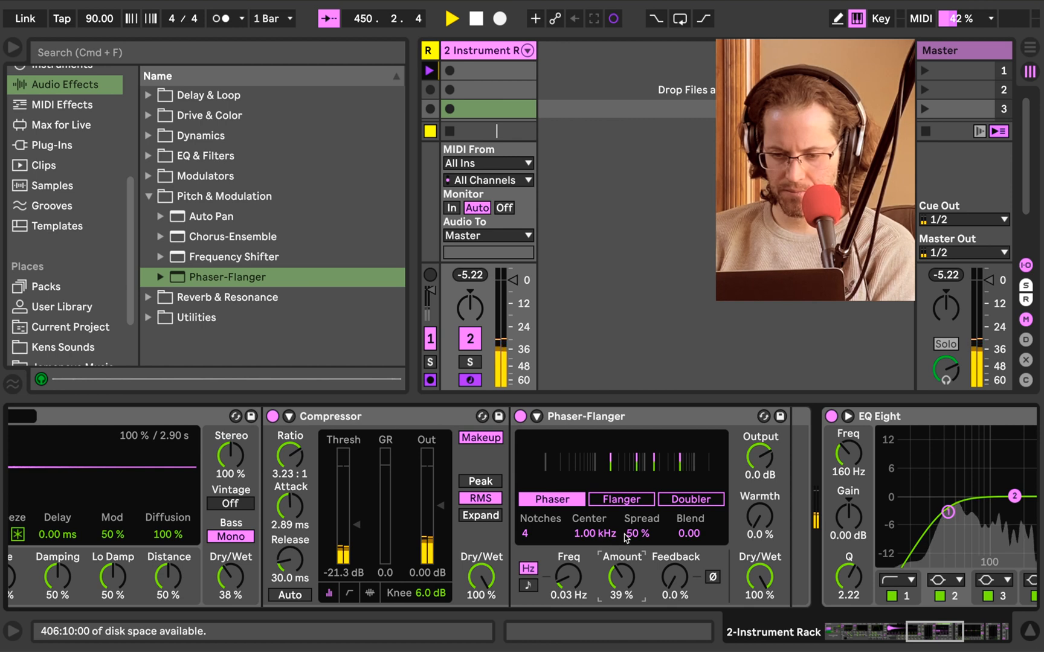
{"action": "left_click_drag", "start_coordinate": [626, 537], "coordinate": [597, 538]}
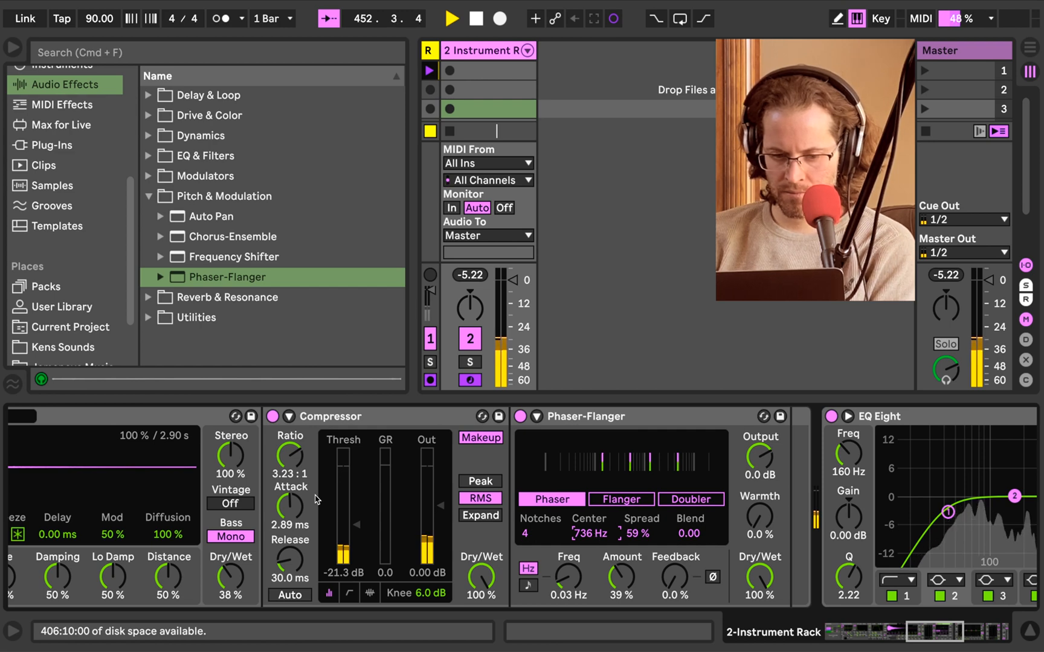
Lower the Compressor's threshold to -26.3 dB and move the Phaser-Flanger ahead of the Compressor, directly after Hybrid Reverb.
{"action": "left_click_drag", "start_coordinate": [356, 523], "coordinate": [356, 532]}
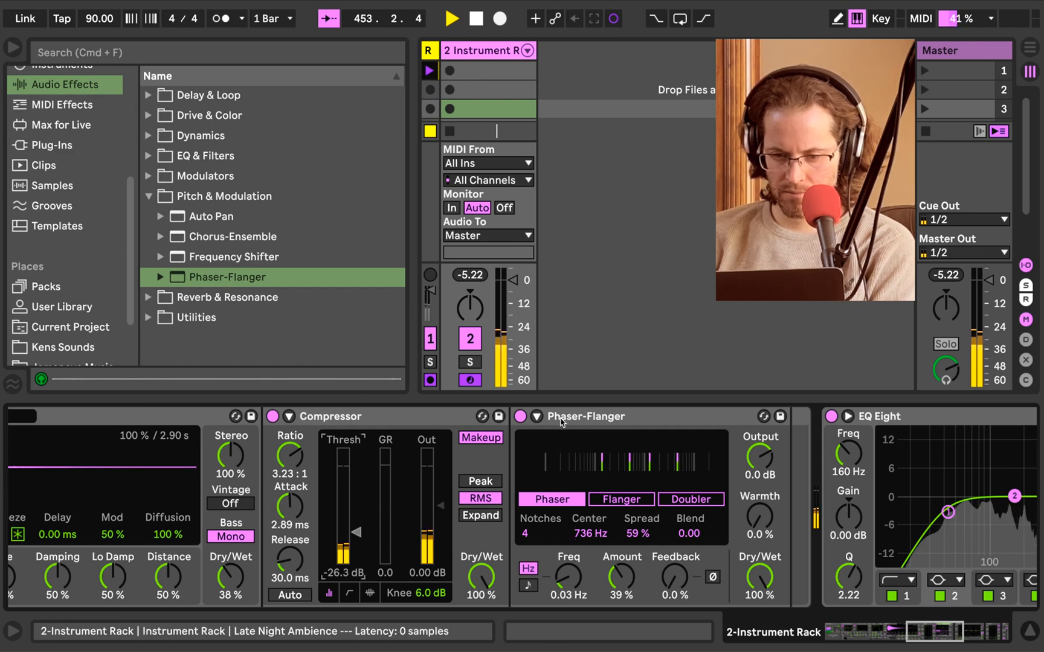
{"action": "left_click_drag", "start_coordinate": [562, 421], "coordinate": [349, 422]}
Raise the Shower Power chain's volume to -17.4 dB.
{"action": "scroll", "coordinate": [348, 422], "scroll_direction": "left", "scroll_amount": 10}
{"action": "scroll", "coordinate": [348, 423], "scroll_direction": "left", "scroll_amount": 10}
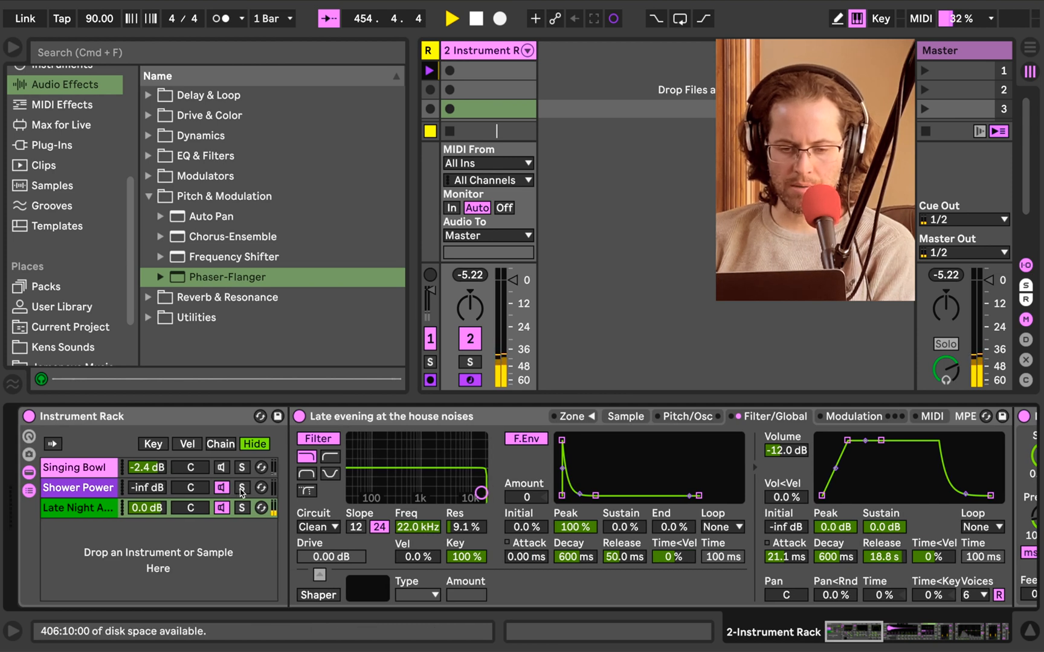
{"action": "left_click_drag", "start_coordinate": [152, 488], "coordinate": [152, 485]}
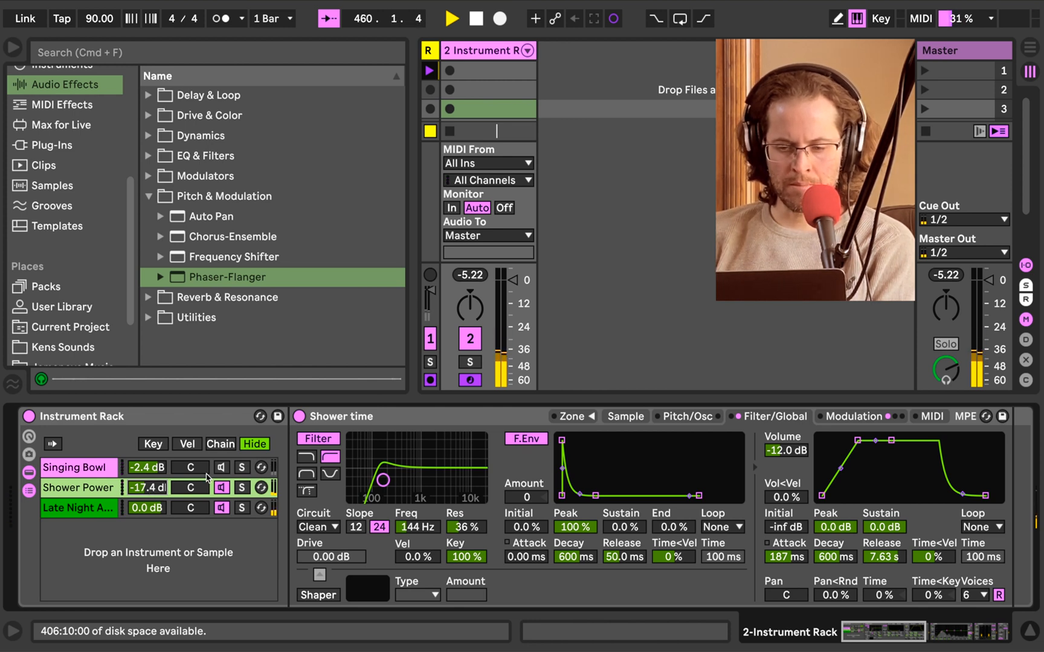
Show the pitch settings of the Shower time Sampler and deactivate the Late Night Ambience chain.
{"action": "scroll", "coordinate": [610, 496], "scroll_direction": "right", "scroll_amount": 5}
{"action": "left_click", "coordinate": [452, 416]}
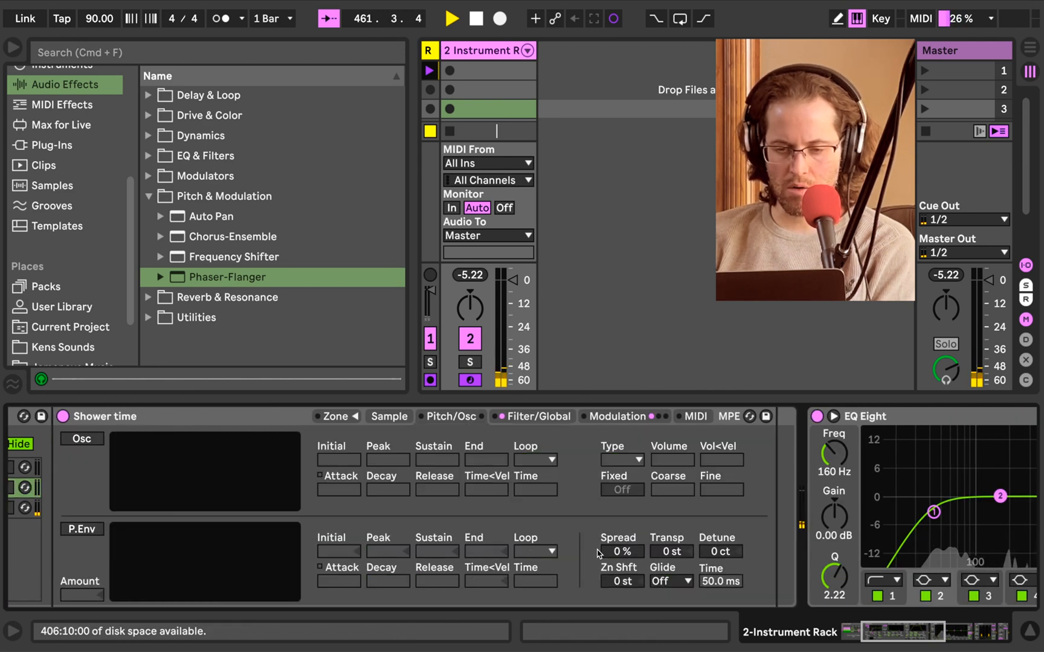
{"action": "scroll", "coordinate": [581, 552], "scroll_direction": "left", "scroll_amount": 5}
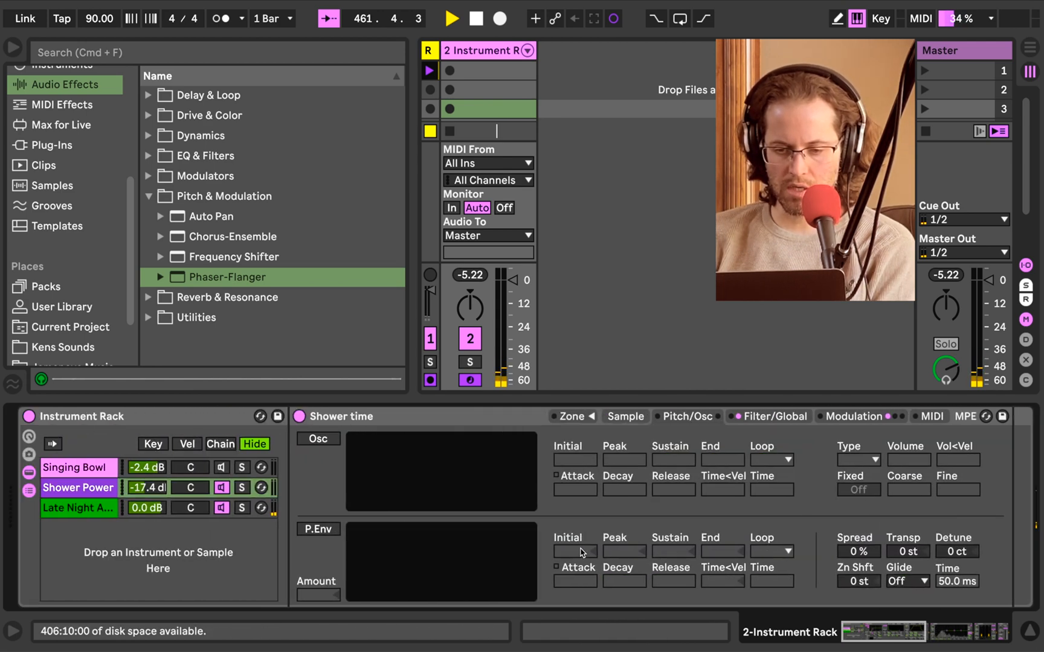
{"action": "left_click", "coordinate": [224, 512]}
Try a higher pitch Spread on the house noises Sampler, and reset it to 0 %.
{"action": "scroll", "coordinate": [373, 523], "scroll_direction": "right", "scroll_amount": 6}
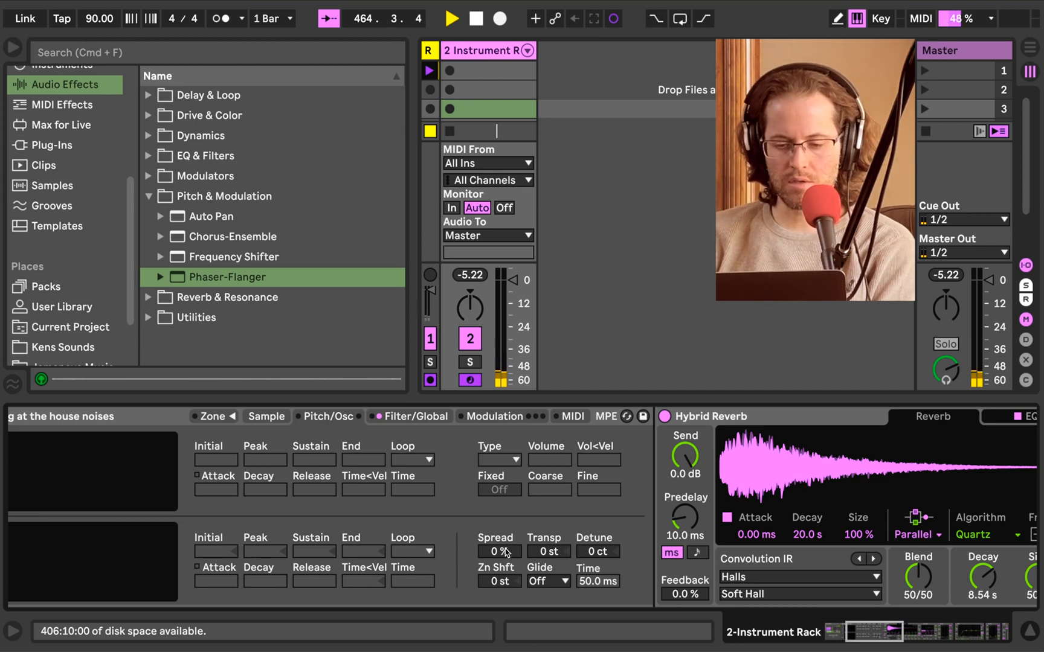
{"action": "left_click_drag", "start_coordinate": [506, 553], "coordinate": [506, 550]}
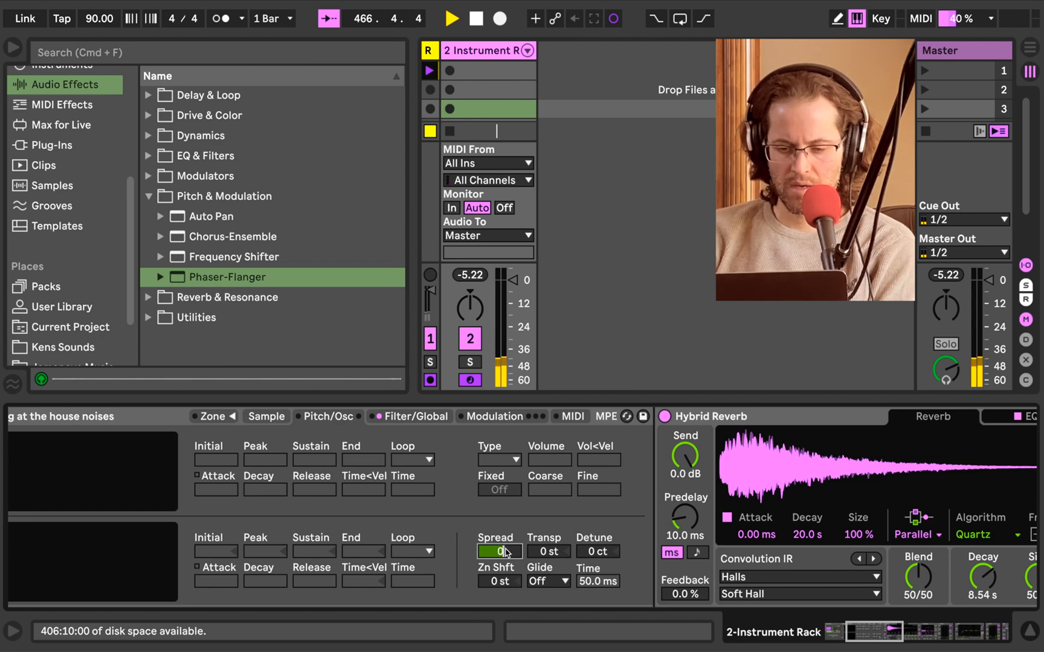
{"action": "key", "text": "Delete"}
Try a pitch Spread of 35 % on the Shower time Sampler, and reset it to 0 %.
{"action": "scroll", "coordinate": [505, 549], "scroll_direction": "left", "scroll_amount": 4}
{"action": "scroll", "coordinate": [506, 549], "scroll_direction": "right", "scroll_amount": 10}
{"action": "scroll", "coordinate": [506, 552], "scroll_direction": "left", "scroll_amount": 5}
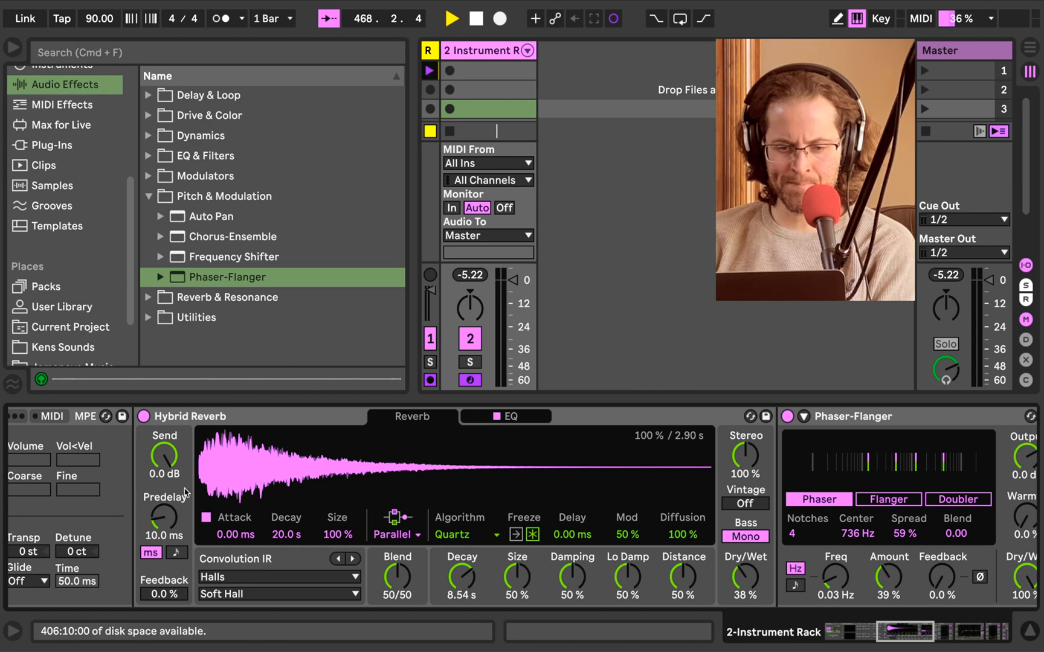
{"action": "scroll", "coordinate": [185, 492], "scroll_direction": "left", "scroll_amount": 8}
{"action": "scroll", "coordinate": [194, 530], "scroll_direction": "right", "scroll_amount": 8}
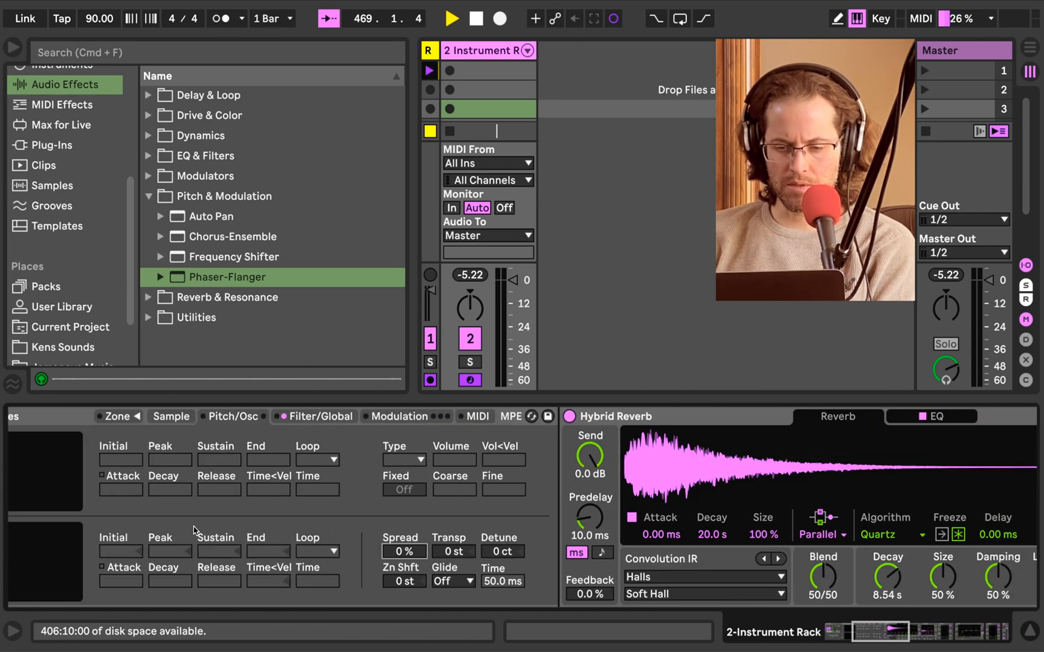
{"action": "scroll", "coordinate": [194, 530], "scroll_direction": "left", "scroll_amount": 8}
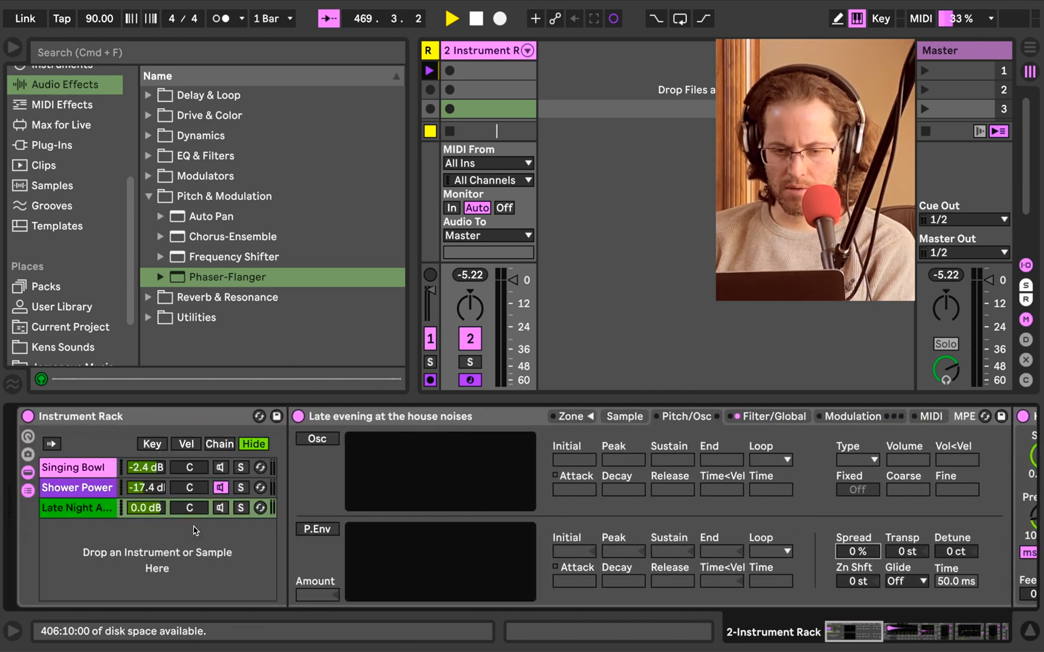
{"action": "left_click", "coordinate": [71, 489]}
{"action": "scroll", "coordinate": [227, 549], "scroll_direction": "right", "scroll_amount": 8}
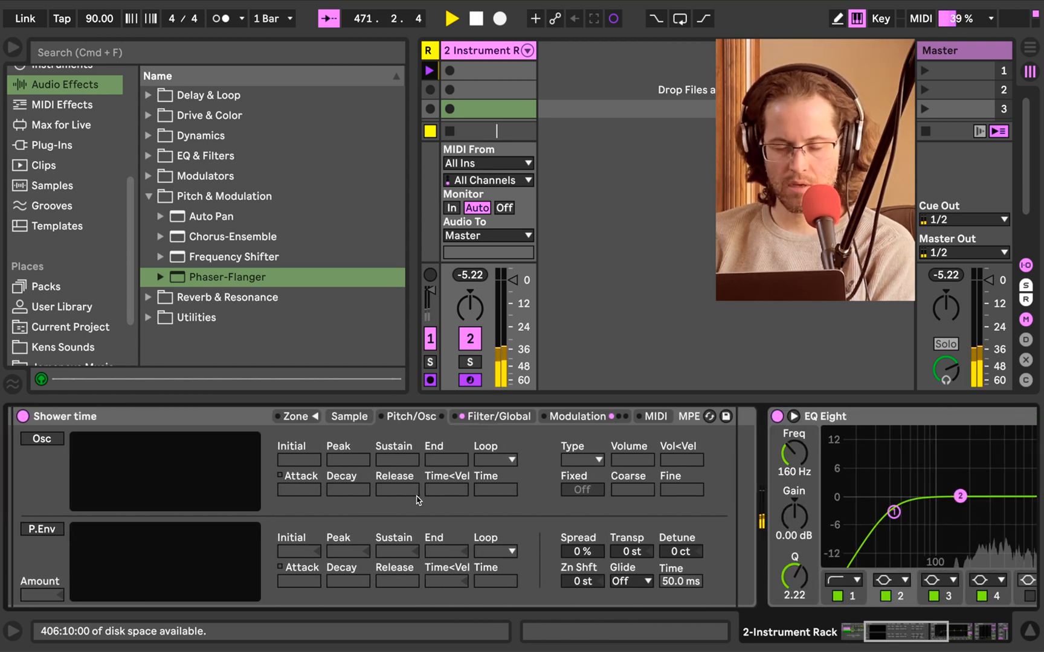
{"action": "left_click_drag", "start_coordinate": [580, 551], "coordinate": [579, 531]}
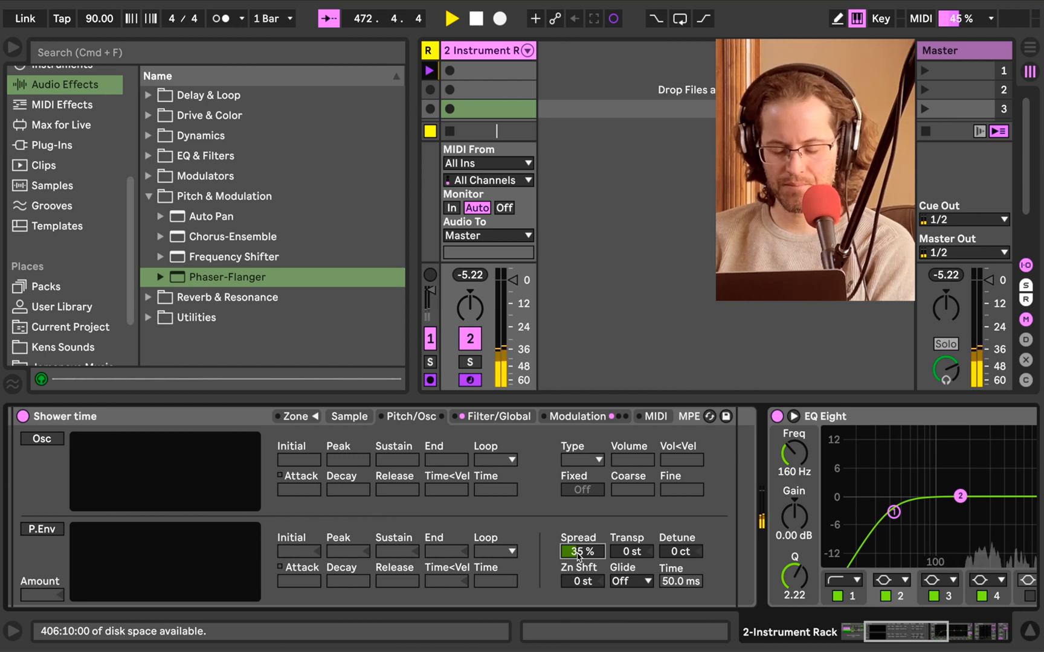
{"action": "key", "text": "Delete"}
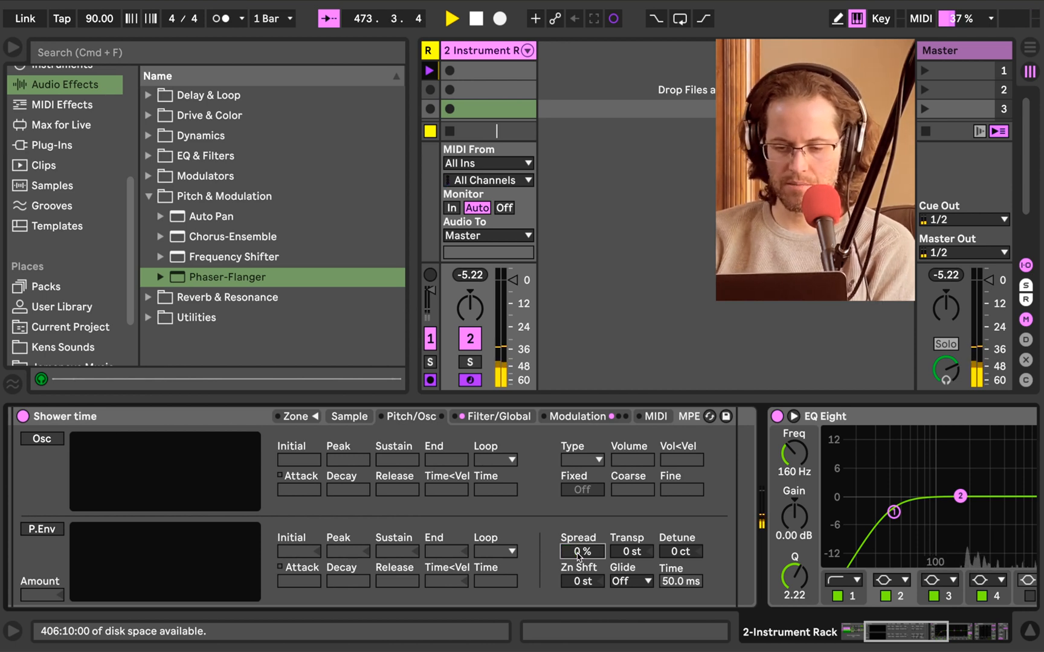
Try a Spread of 12 % on the Shower time Sampler, and undo the Spread changes.
{"action": "left_click_drag", "start_coordinate": [579, 551], "coordinate": [578, 544]}
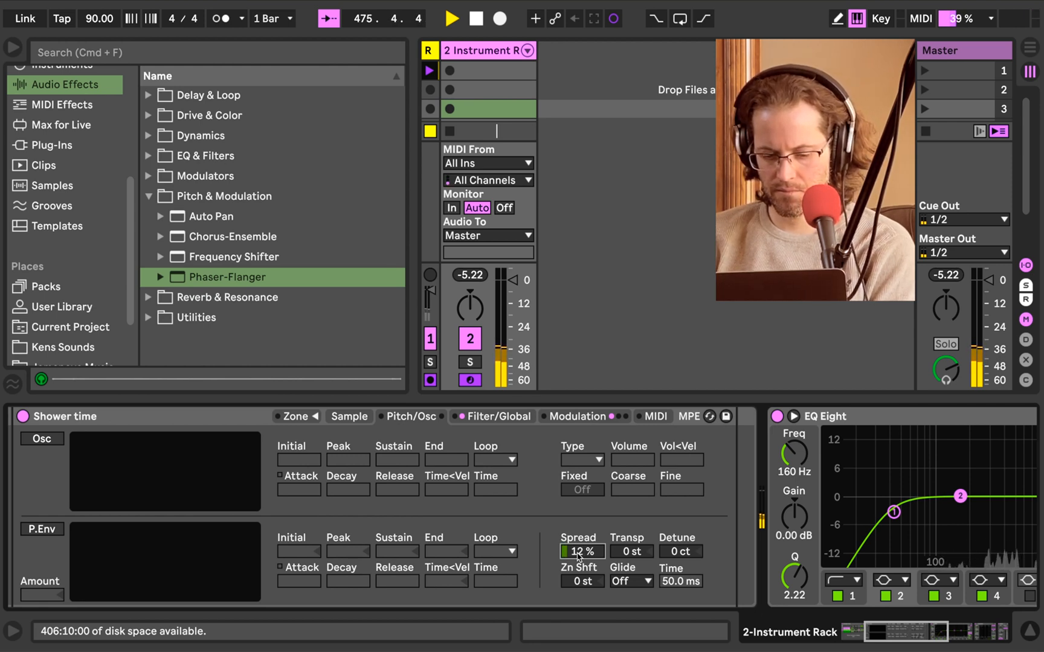
{"action": "key", "text": "super+z"}
{"action": "key", "text": "super+z"}
{"action": "key", "text": "super+z"}
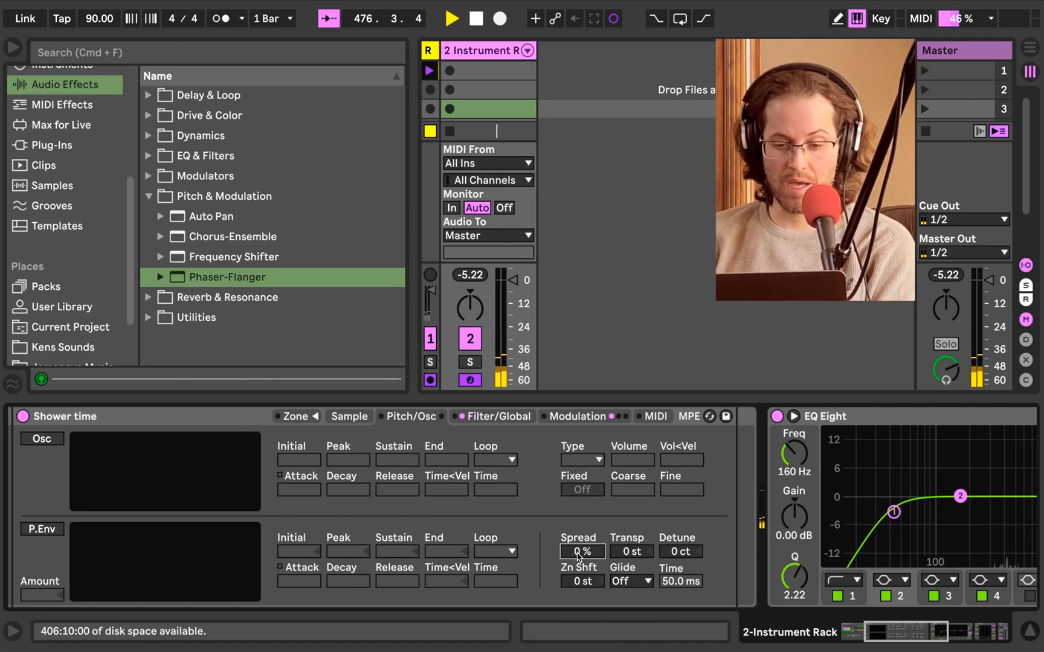
Add a Delay audio effect after the Shower time Sampler in the Shower Power chain.
{"action": "left_click", "coordinate": [149, 196]}
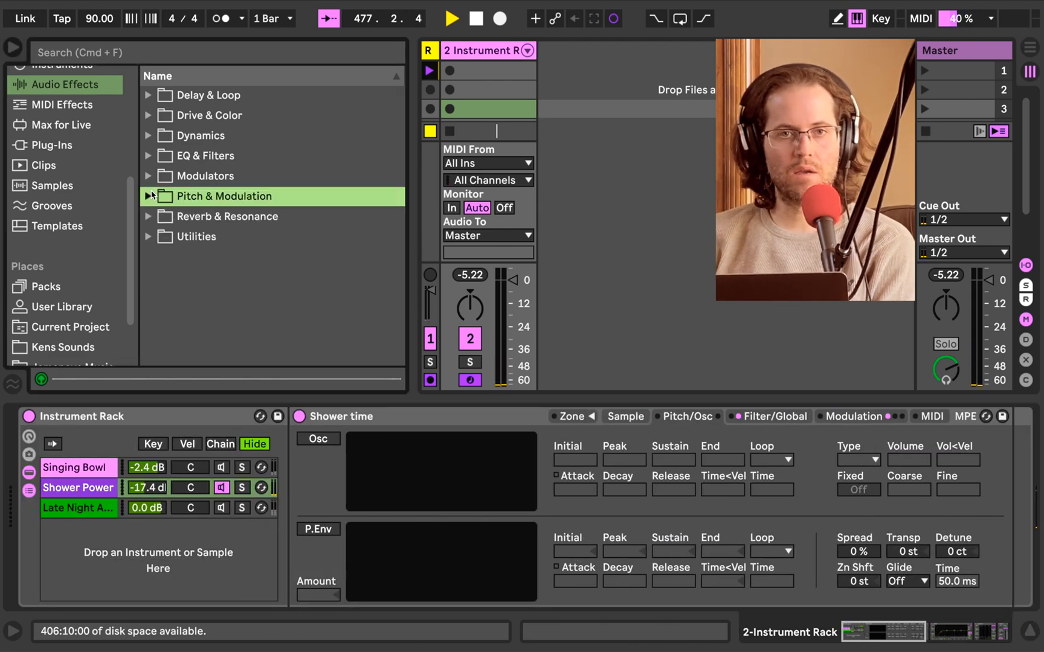
{"action": "left_click", "coordinate": [148, 95]}
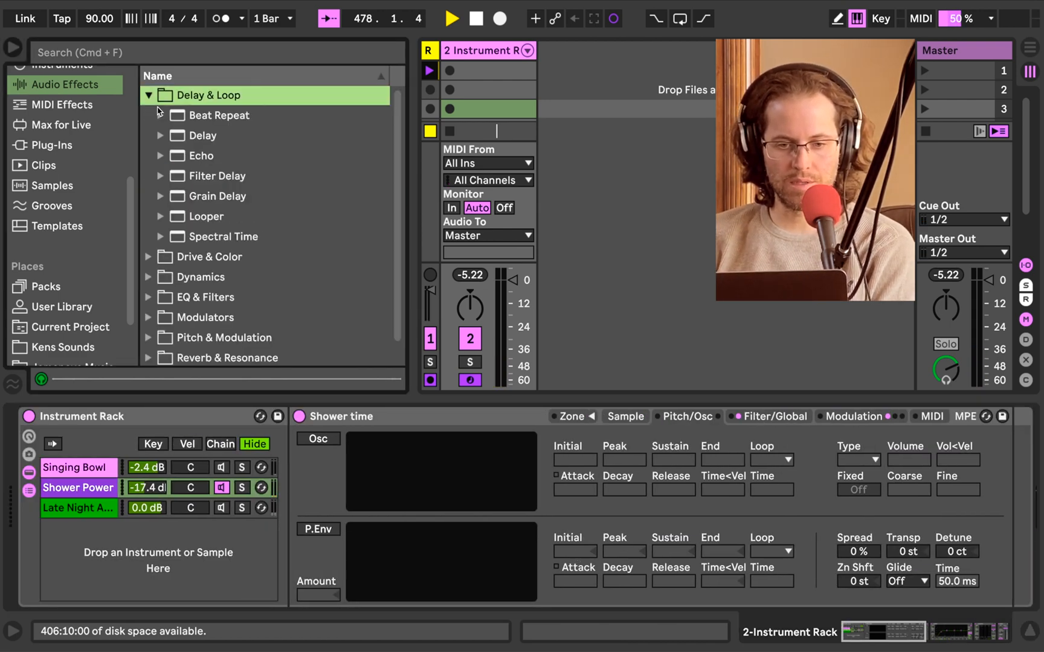
{"action": "left_click", "coordinate": [211, 142]}
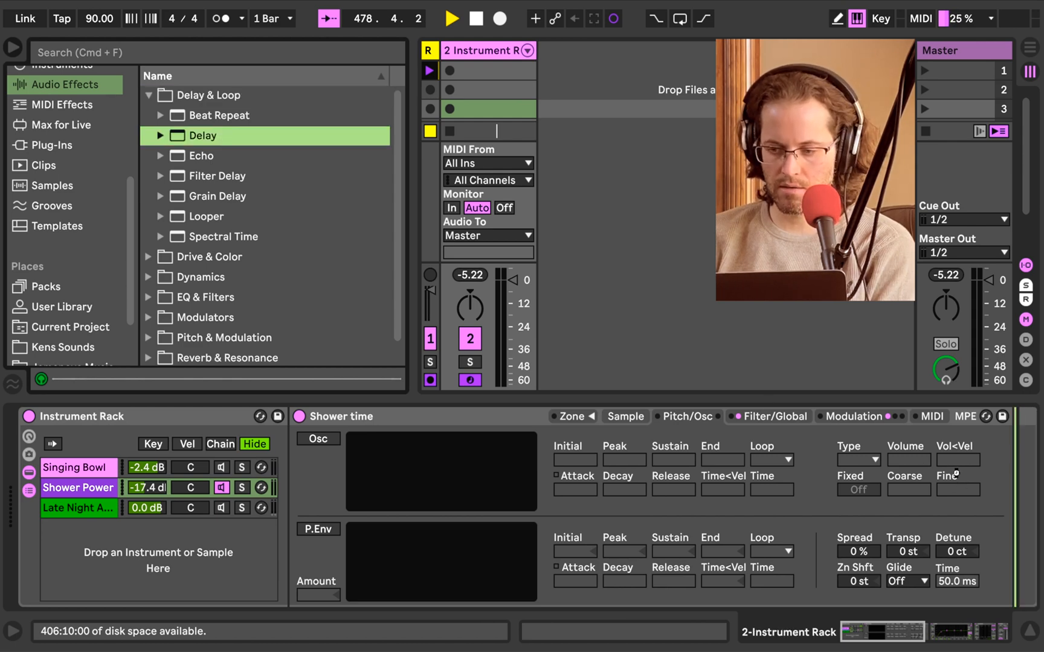
{"action": "left_click_drag", "start_coordinate": [956, 475], "coordinate": [957, 477]}
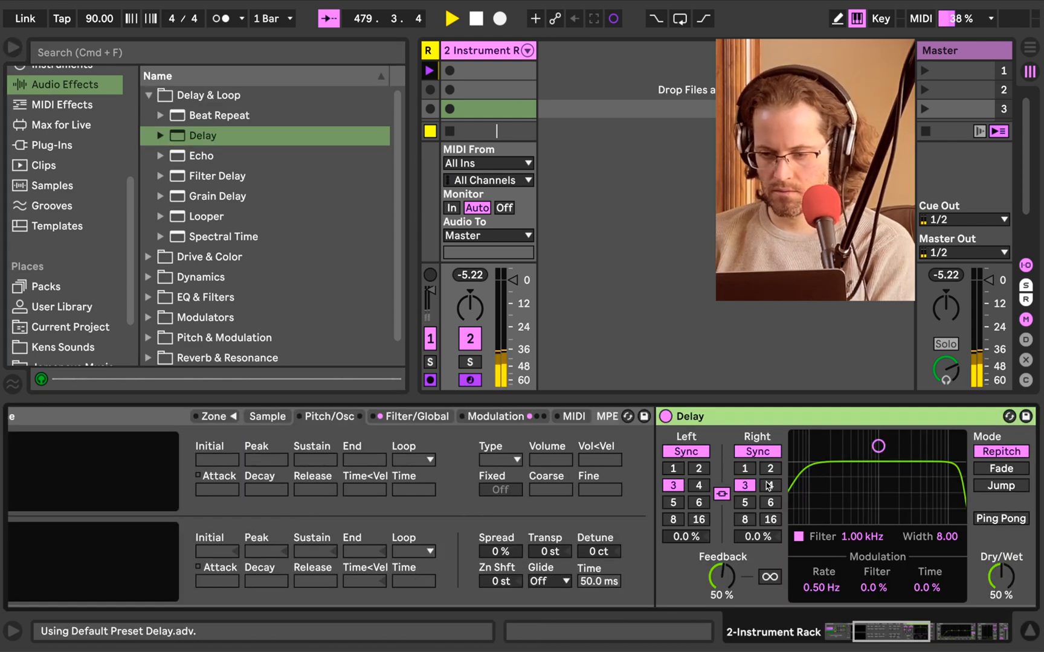
Set the Delay's filter Width to 5.76, Dry/Wet to 33 % and Feedback to 67 %, with Ping Pong enabled.
{"action": "left_click_drag", "start_coordinate": [883, 447], "coordinate": [883, 468]}
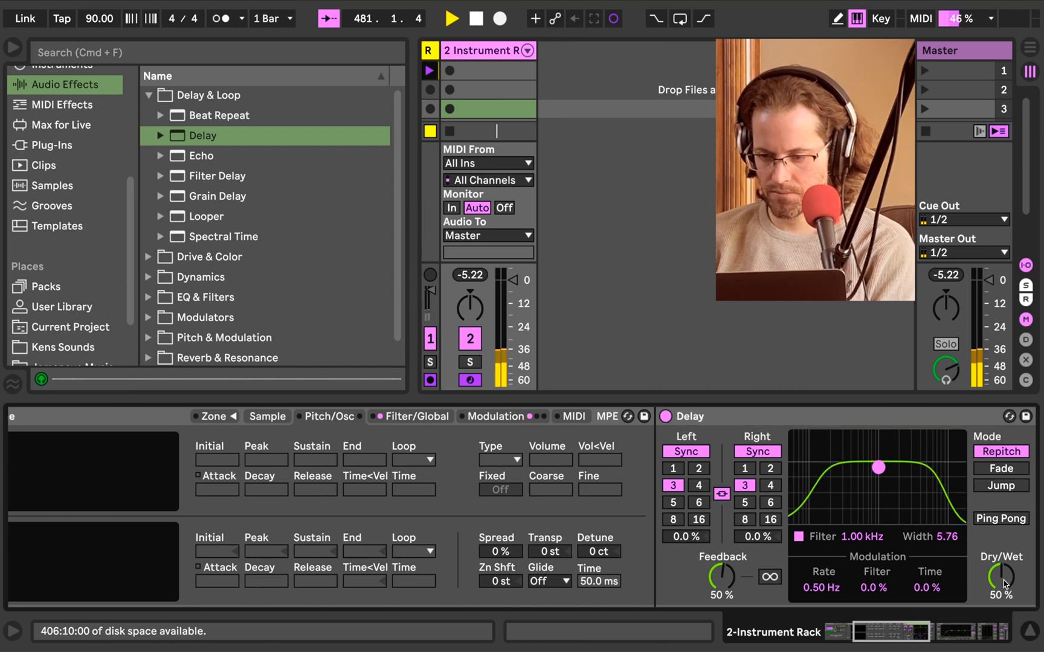
{"action": "left_click_drag", "start_coordinate": [1005, 584], "coordinate": [1005, 601]}
{"action": "left_click", "coordinate": [1001, 520]}
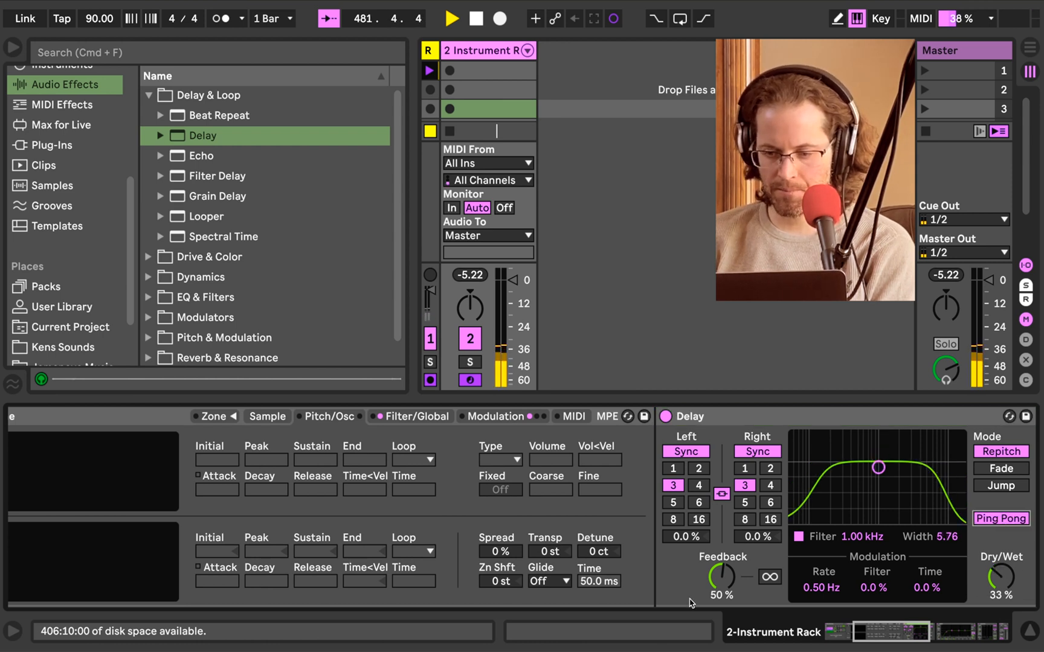
{"action": "left_click_drag", "start_coordinate": [721, 576], "coordinate": [723, 594]}
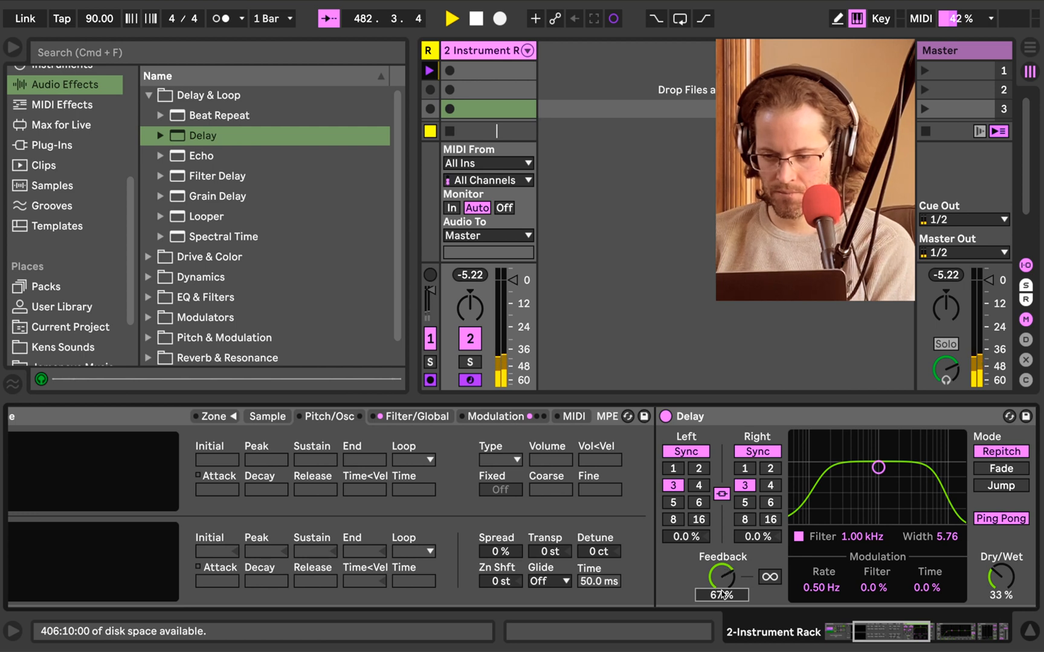
Slow the Delay's modulation Rate in the Shower Power chain, and set modulation Filter to 3.1 % and Time to 8.6 %.
{"action": "left_click", "coordinate": [877, 586]}
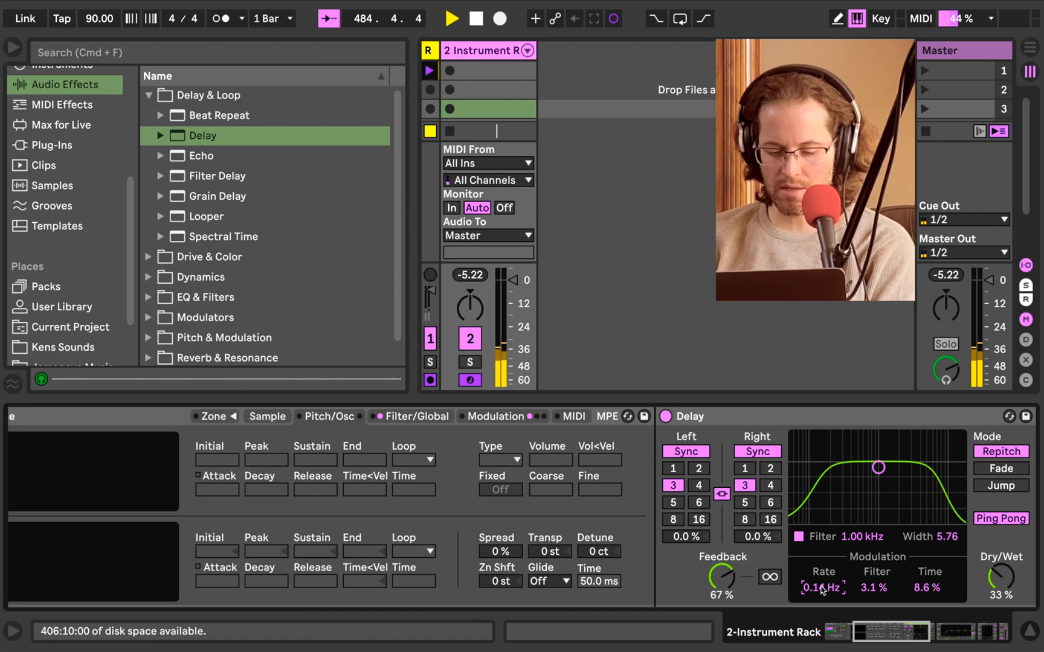
Reactivate the Late Night Ambience chain at -4.3 dB and the Singing Bowl chain at -3.4 dB.
{"action": "scroll", "coordinate": [822, 590], "scroll_direction": "left", "scroll_amount": 5}
{"action": "left_click", "coordinate": [223, 512]}
{"action": "left_click", "coordinate": [153, 509]}
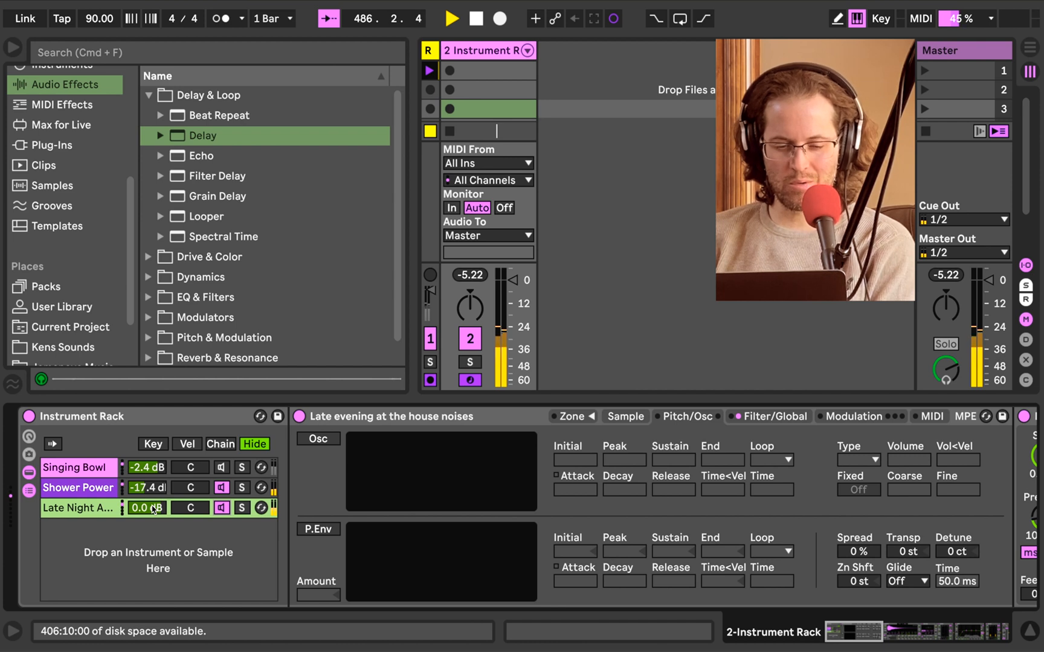
{"action": "left_click_drag", "start_coordinate": [152, 508], "coordinate": [153, 534]}
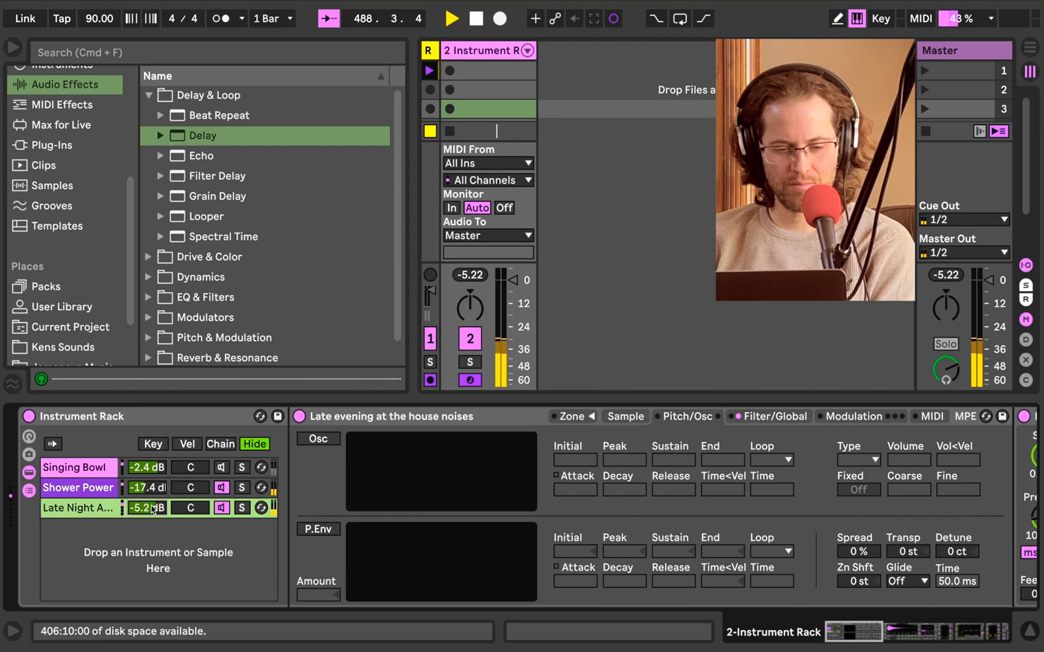
{"action": "left_click", "coordinate": [223, 467]}
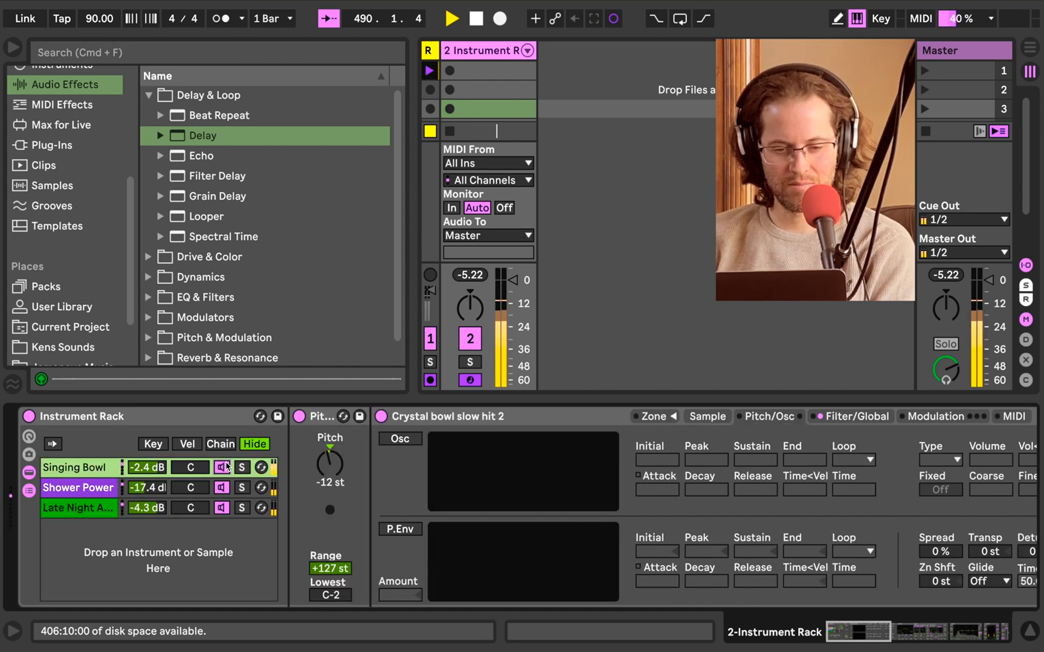
{"action": "left_click", "coordinate": [133, 468]}
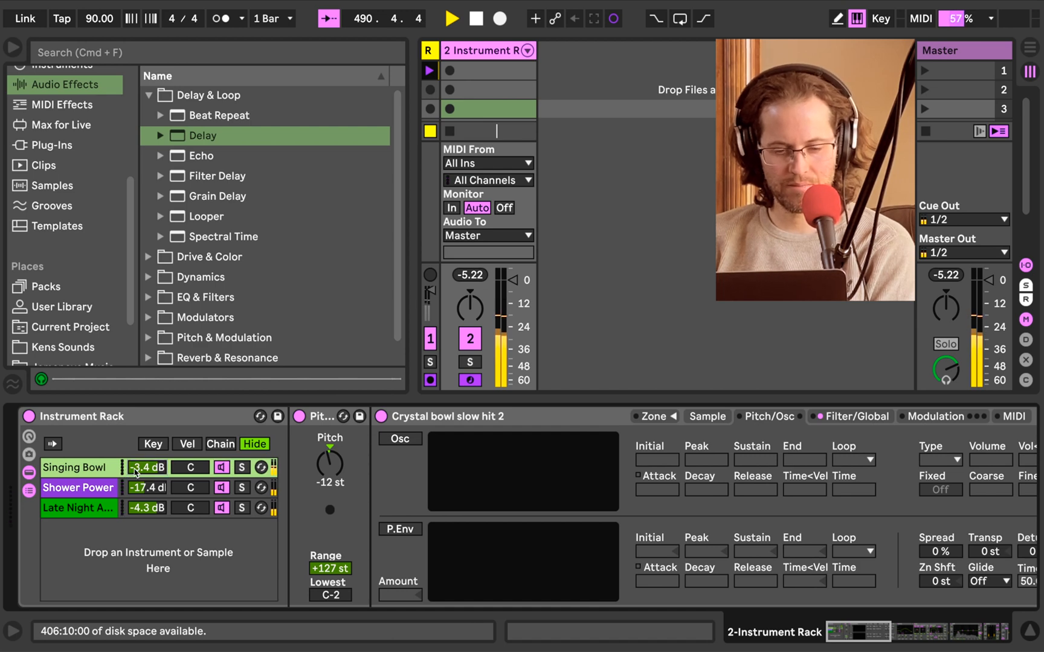
Set the volume envelope's Release to 15.2 s on the Singing Bowl chain's Crystal bowl slow hit 2 Sampler.
{"action": "left_click", "coordinate": [99, 464]}
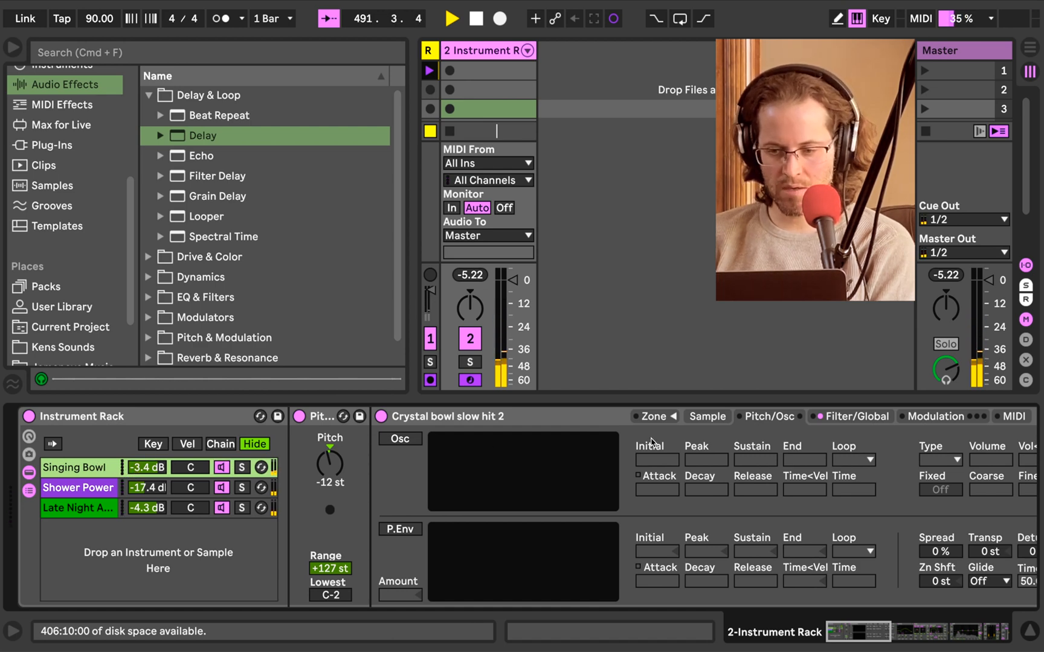
{"action": "scroll", "coordinate": [651, 442], "scroll_direction": "right", "scroll_amount": 5}
{"action": "left_click", "coordinate": [584, 420]}
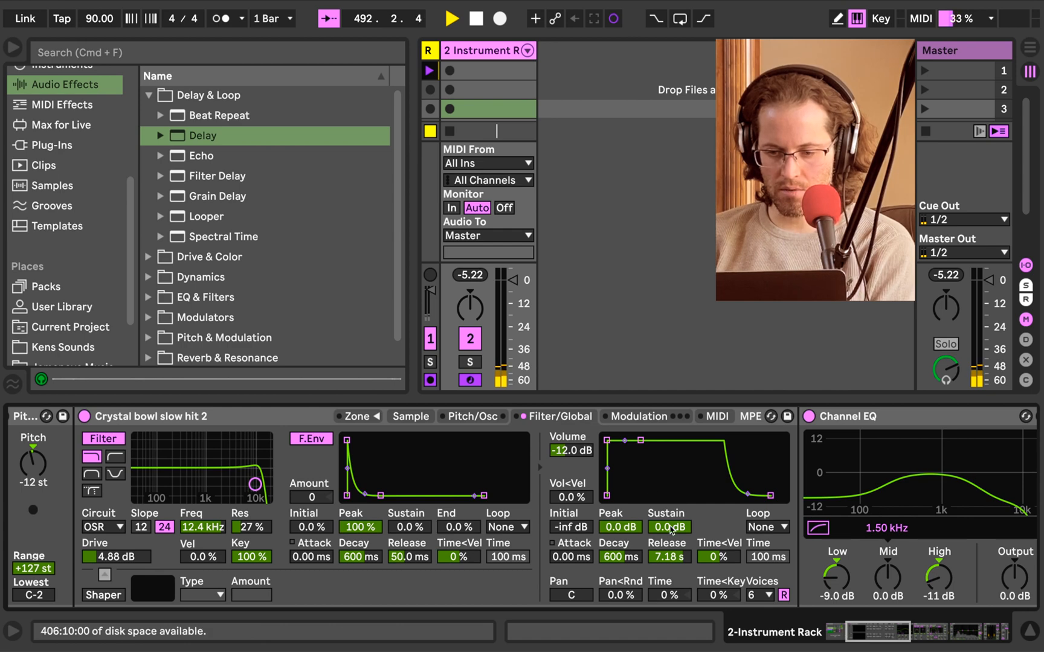
{"action": "left_click_drag", "start_coordinate": [670, 559], "coordinate": [670, 538]}
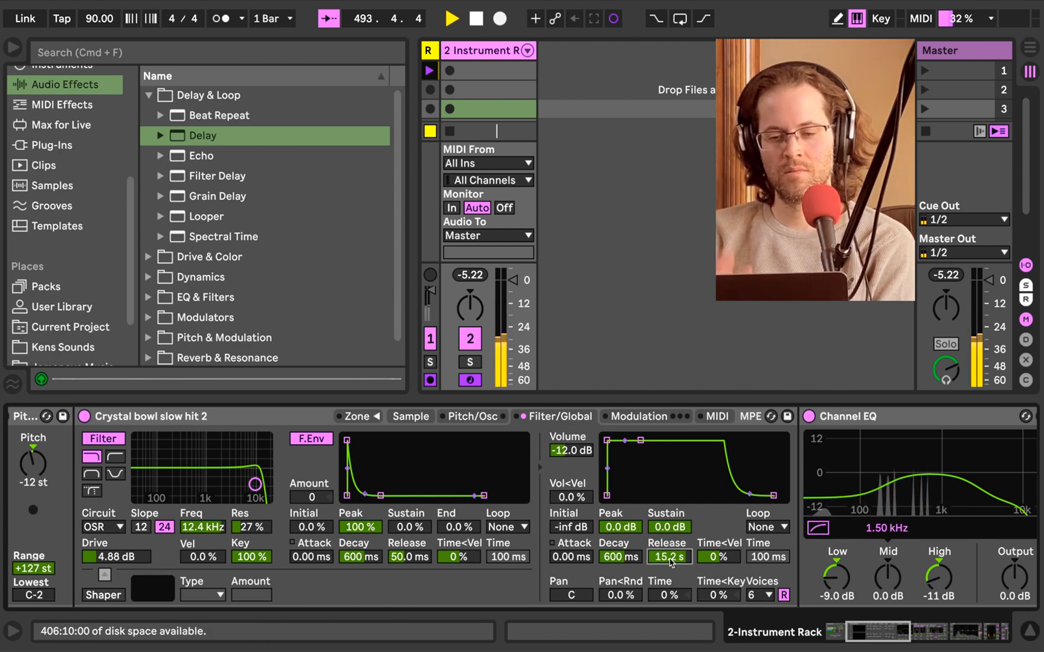
Review the devices and samples of the Singing Bowl, Shower Power and Late Night Ambience chains.
{"action": "scroll", "coordinate": [671, 561], "scroll_direction": "left", "scroll_amount": 5}
{"action": "scroll", "coordinate": [671, 561], "scroll_direction": "left", "scroll_amount": 2}
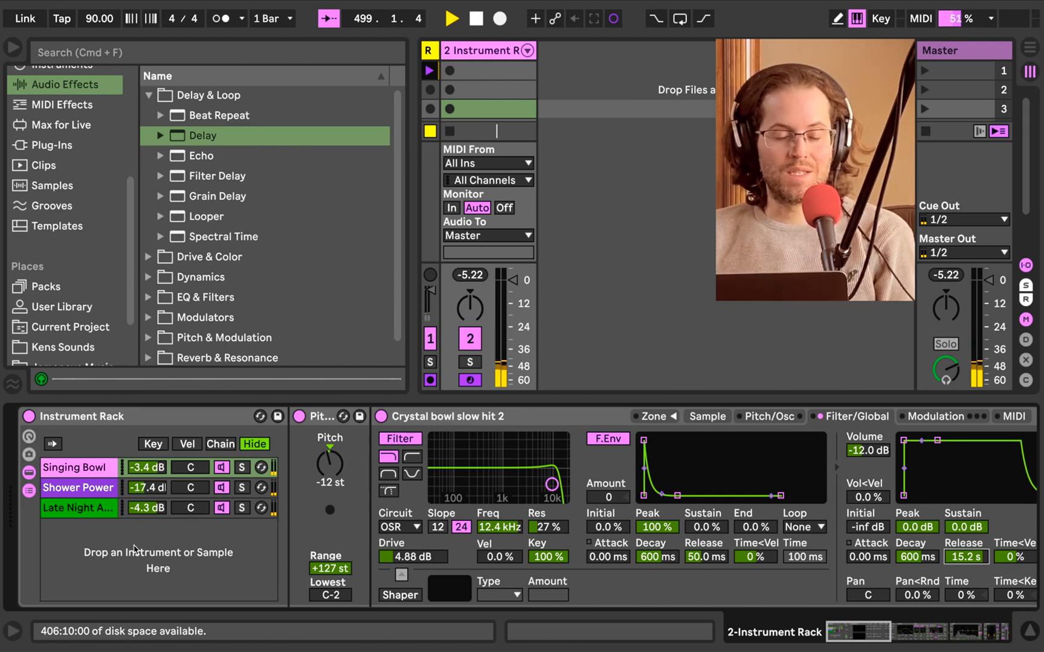
{"action": "left_click", "coordinate": [98, 469]}
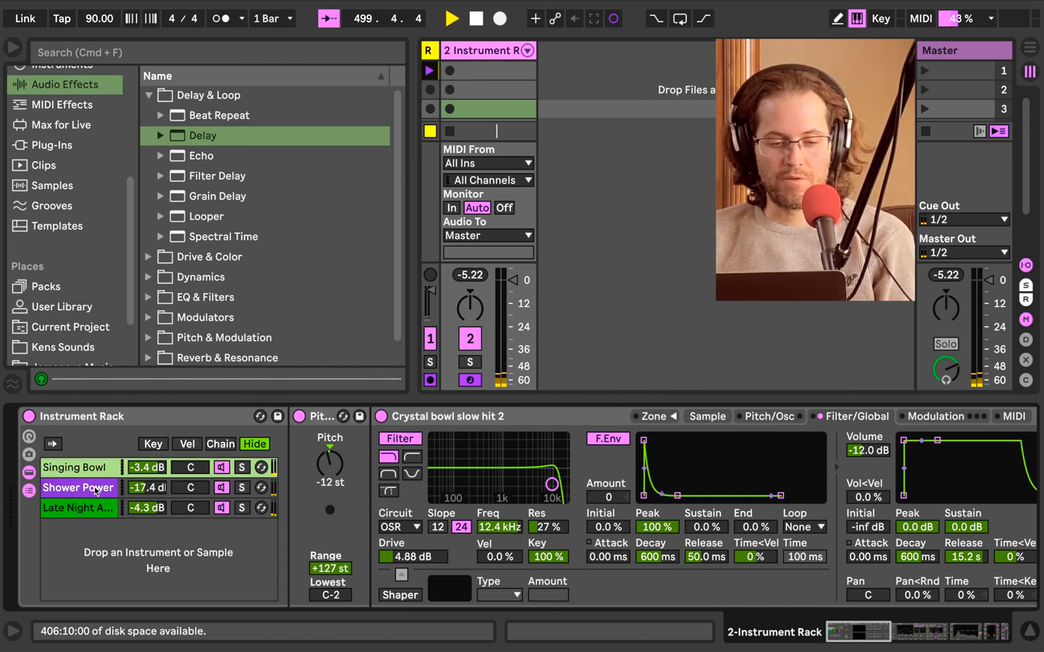
{"action": "left_click", "coordinate": [95, 489]}
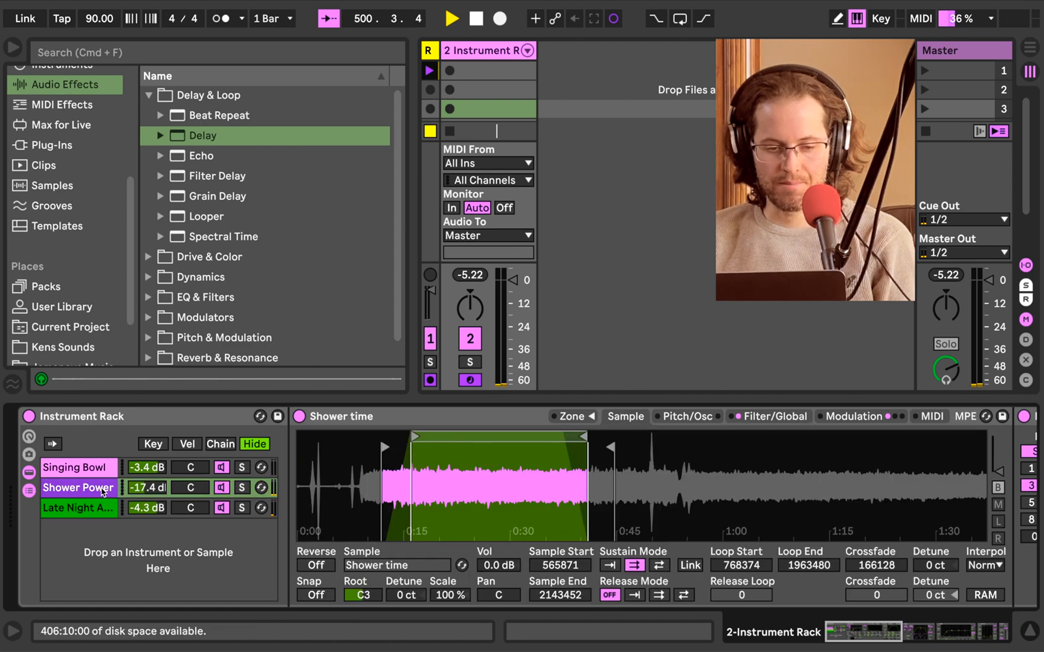
{"action": "left_click", "coordinate": [93, 506]}
{"action": "left_click", "coordinate": [89, 494]}
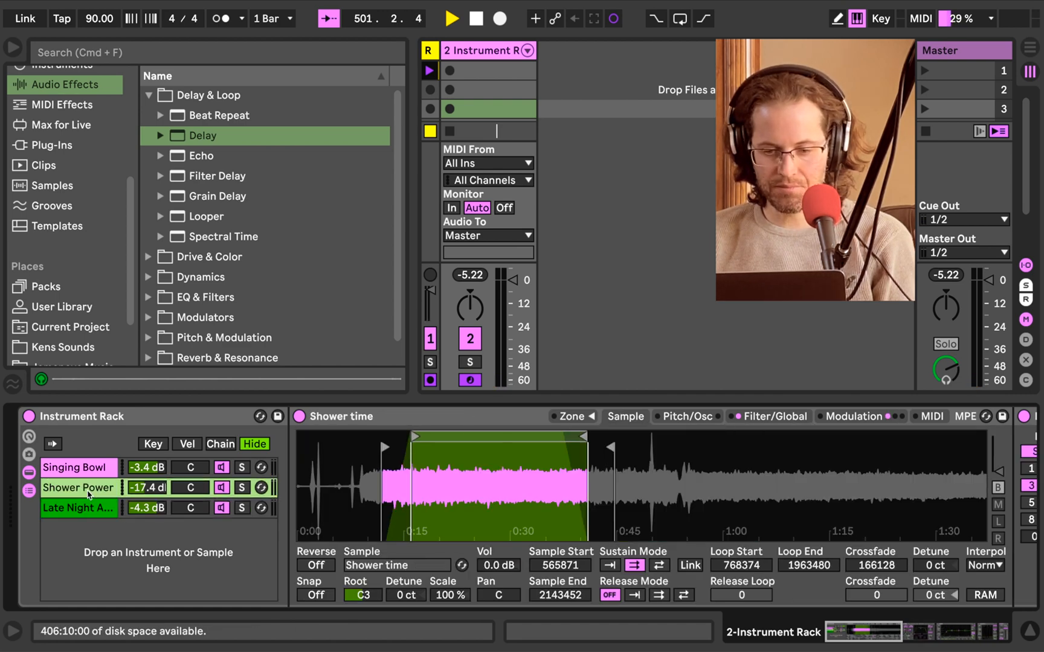
{"action": "left_click", "coordinate": [89, 473]}
{"action": "scroll", "coordinate": [993, 481], "scroll_direction": "up", "scroll_amount": 5}
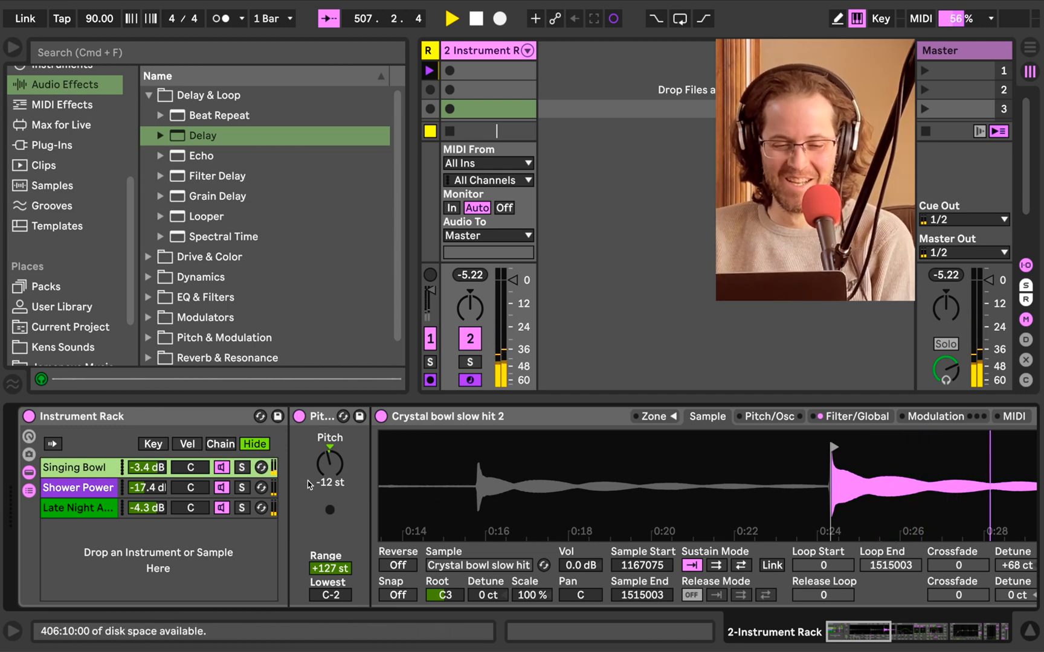
Collapse the Instrument Rack and try a Glue Compressor between the Compressor and the Limiter.
{"action": "double_click", "coordinate": [187, 417]}
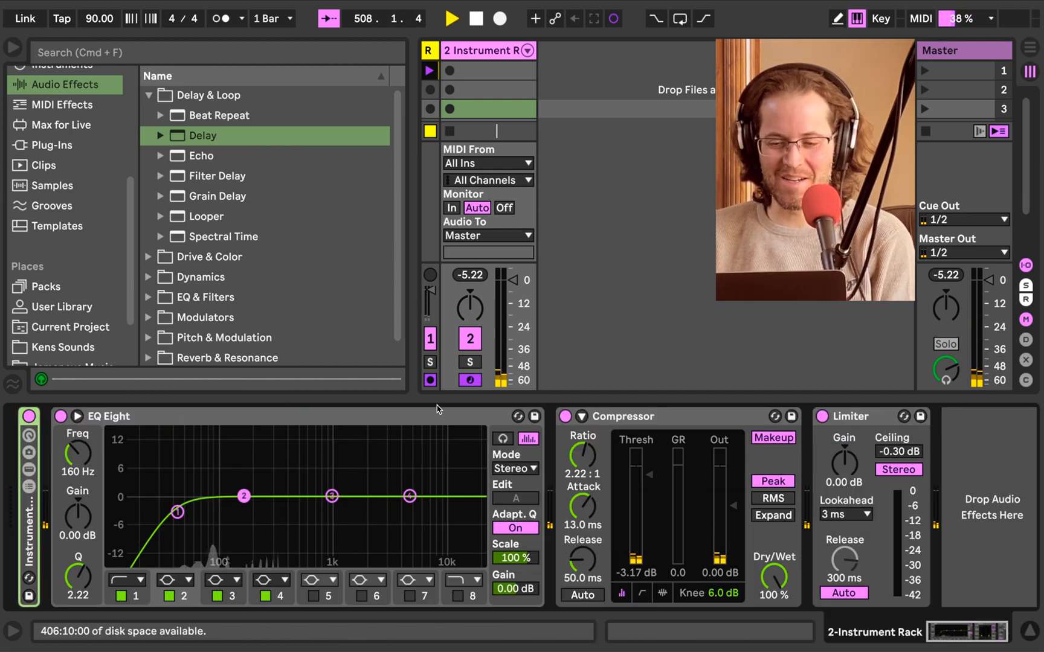
{"action": "scroll", "coordinate": [63, 116], "scroll_direction": "up", "scroll_amount": 1}
{"action": "left_click", "coordinate": [63, 116]}
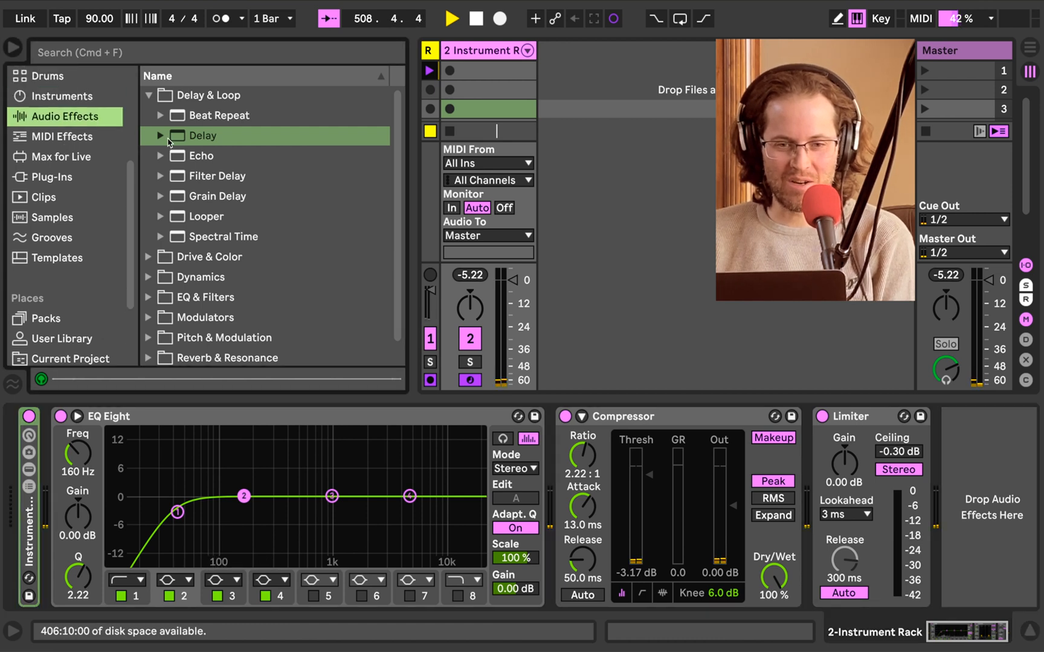
{"action": "left_click", "coordinate": [149, 96]}
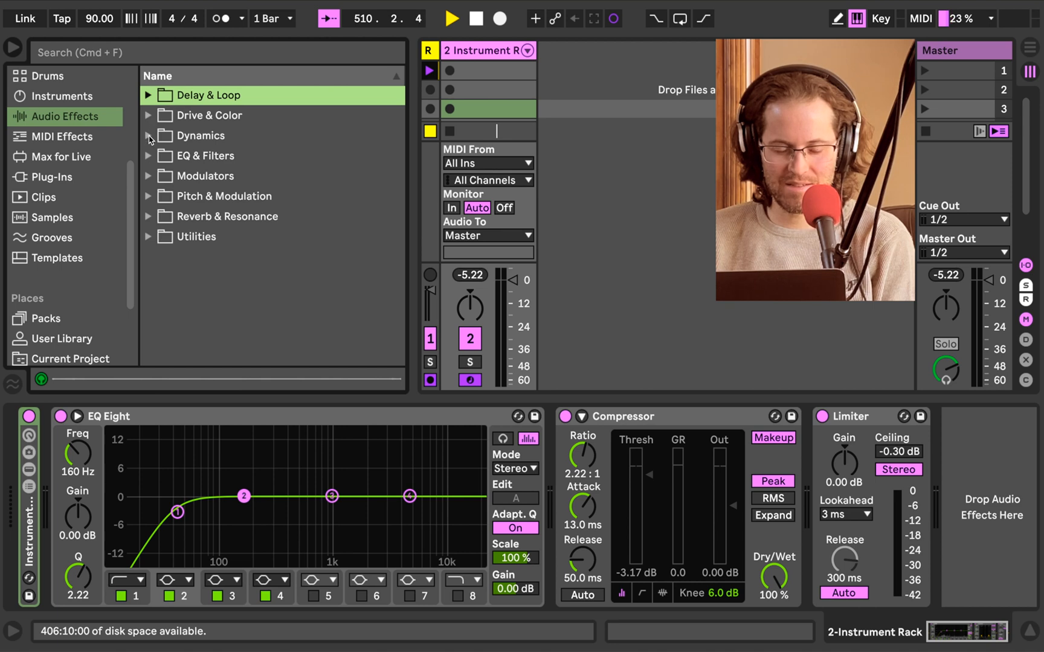
{"action": "left_click", "coordinate": [149, 137]}
{"action": "left_click", "coordinate": [270, 201]}
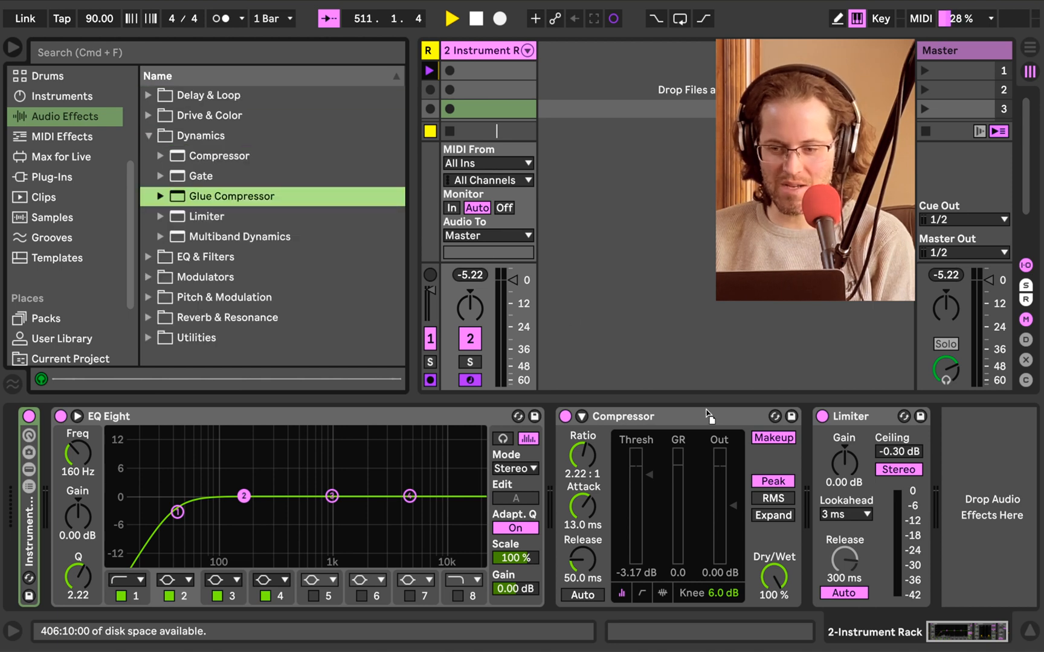
{"action": "left_click_drag", "start_coordinate": [707, 415], "coordinate": [765, 447]}
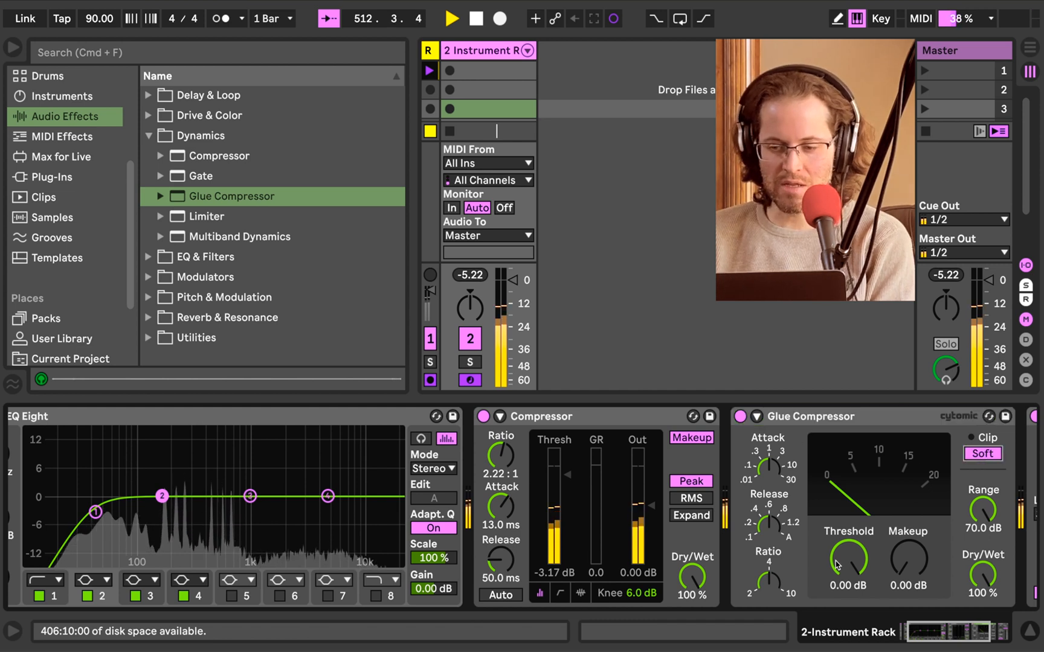
Set the Glue Compressor's Threshold to -18.1 dB and Makeup to 1.90 dB, and compare the sound with it bypassed.
{"action": "left_click_drag", "start_coordinate": [836, 565], "coordinate": [836, 616]}
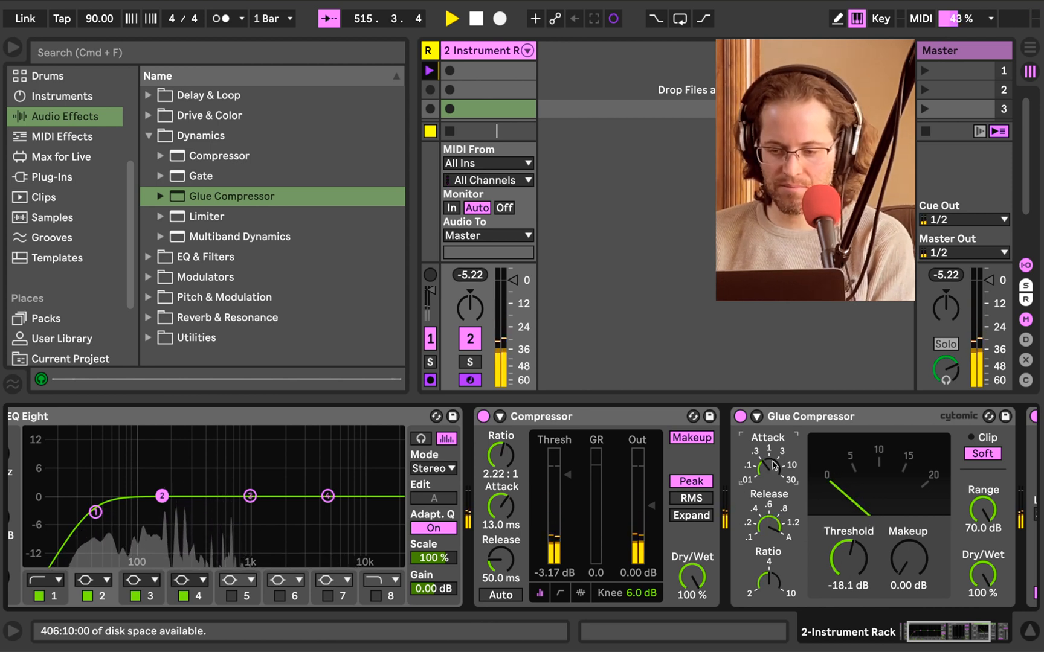
{"action": "left_click_drag", "start_coordinate": [912, 574], "coordinate": [912, 568]}
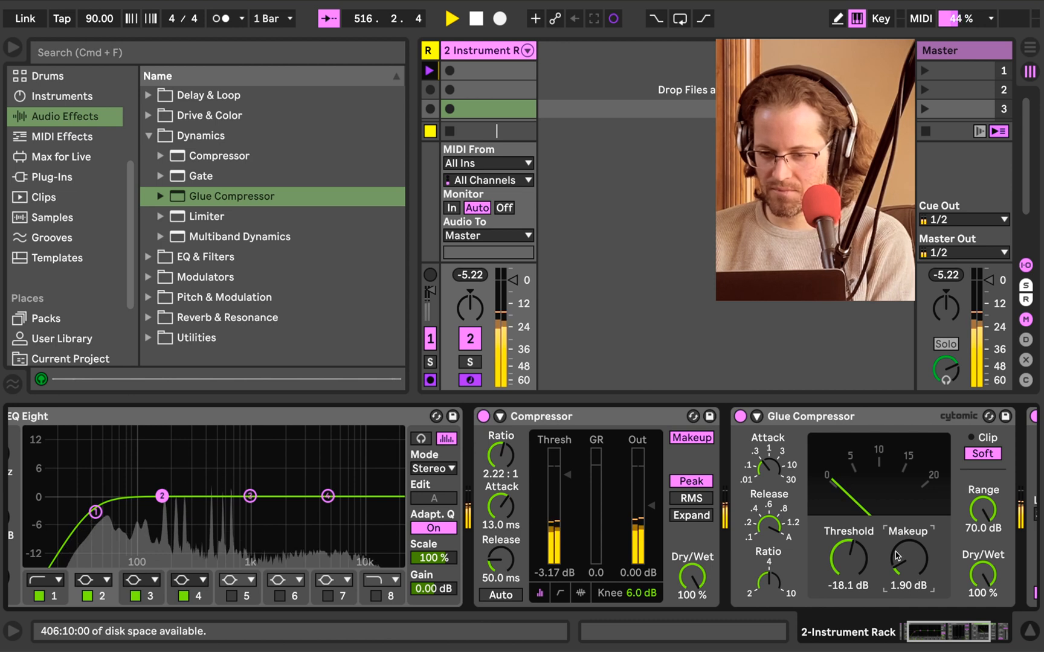
{"action": "left_click", "coordinate": [739, 416]}
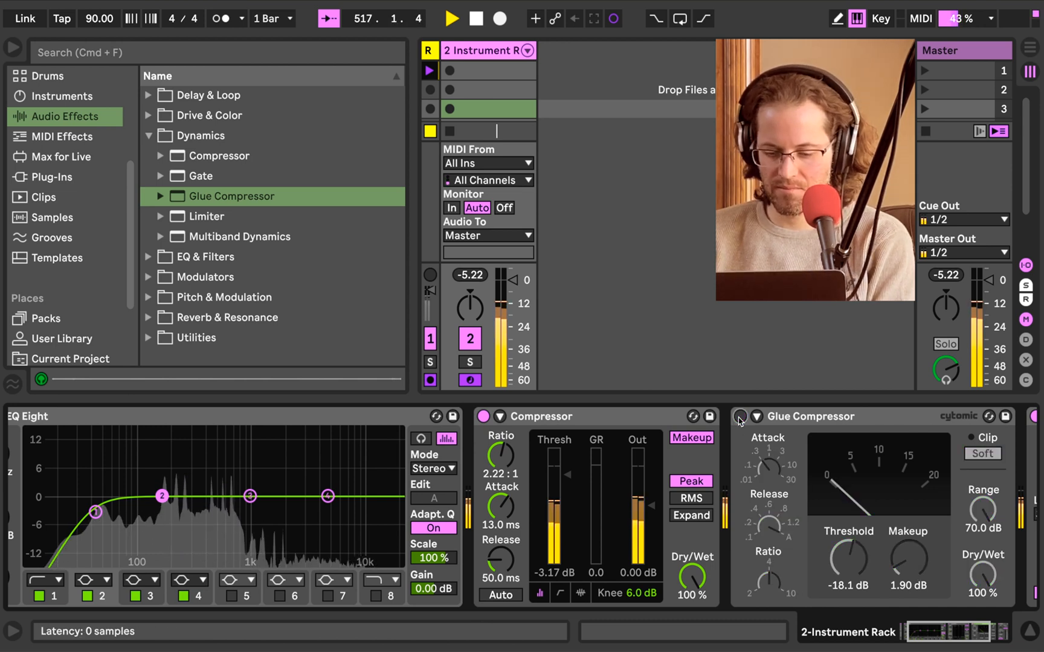
{"action": "left_click", "coordinate": [739, 416]}
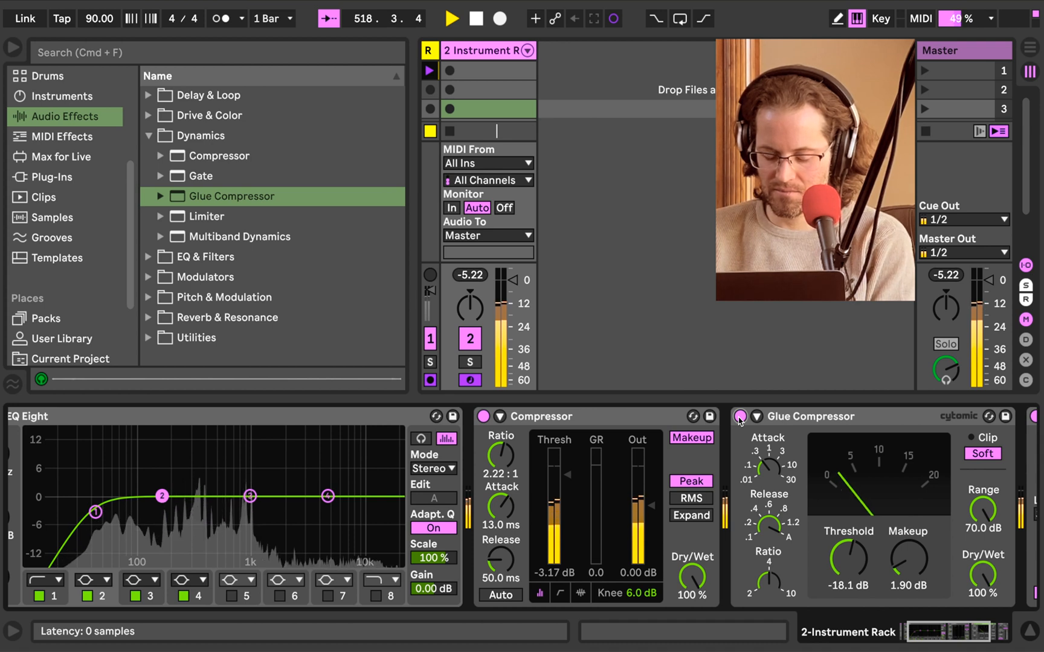
Delete the Glue Compressor from the track's effects.
{"action": "scroll", "coordinate": [739, 420], "scroll_direction": "left", "scroll_amount": 3}
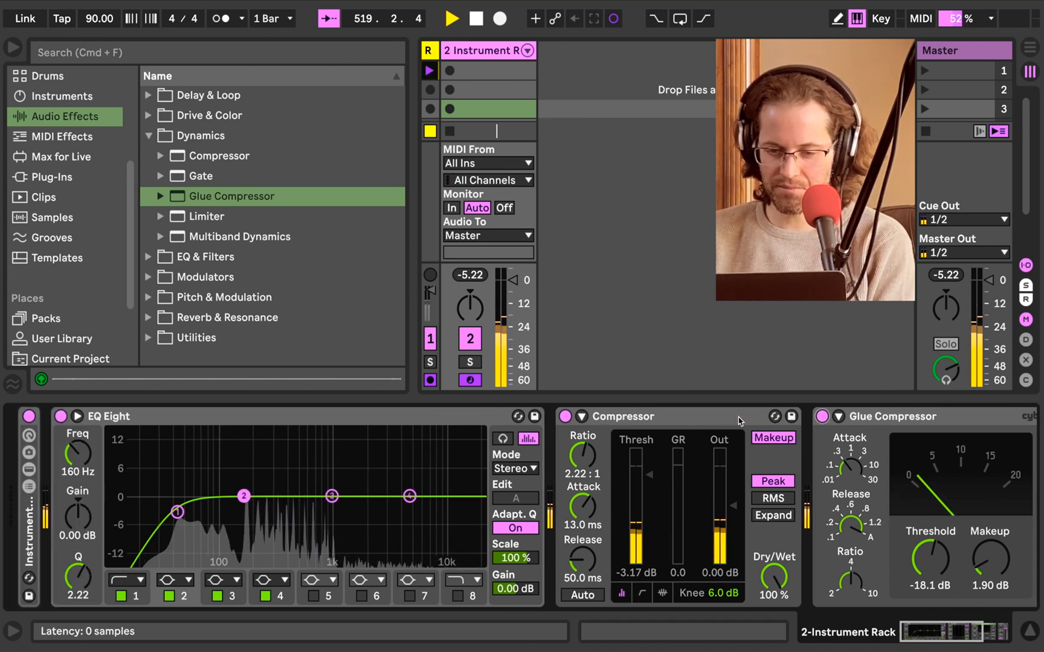
{"action": "left_click", "coordinate": [976, 420]}
{"action": "key", "text": "Delete"}
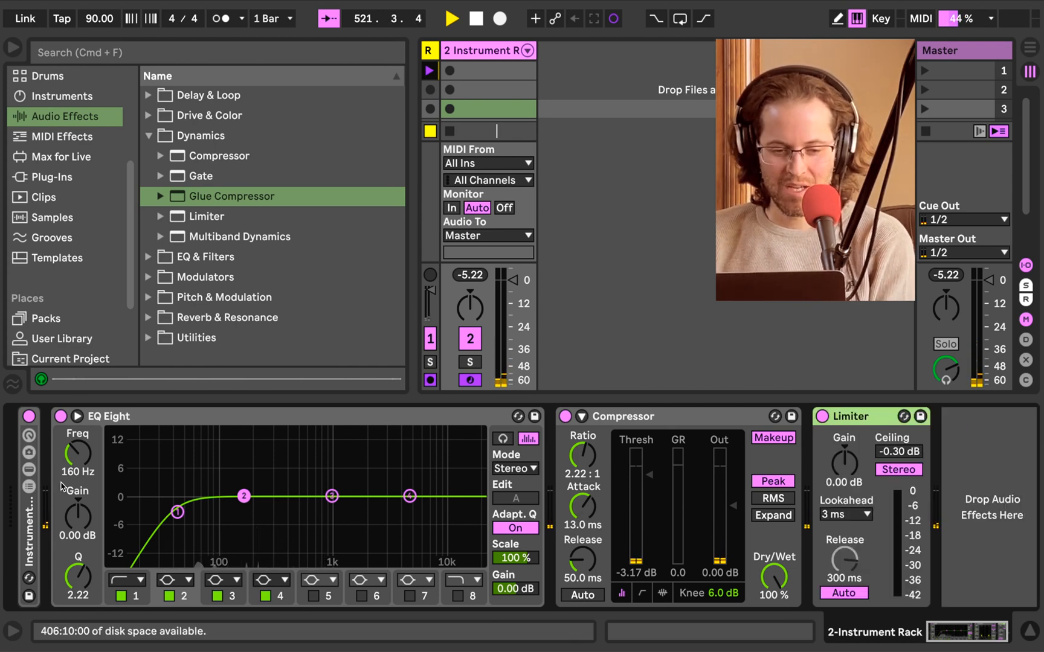
Expand the Instrument Rack and rename it Multi Awesome.
{"action": "double_click", "coordinate": [29, 527]}
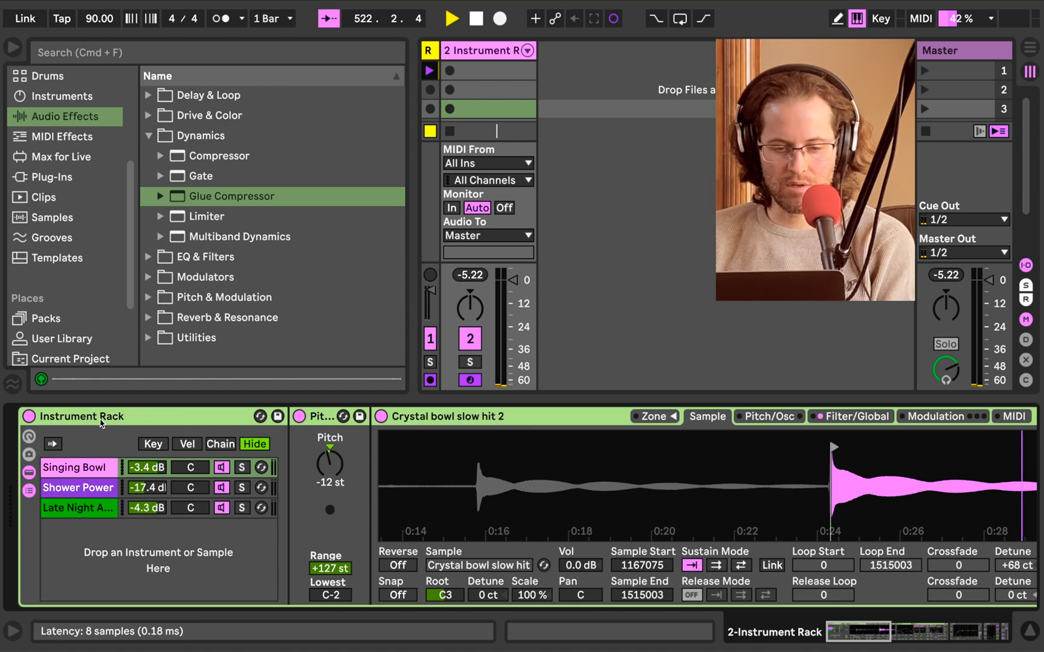
{"action": "key", "text": "super+r"}
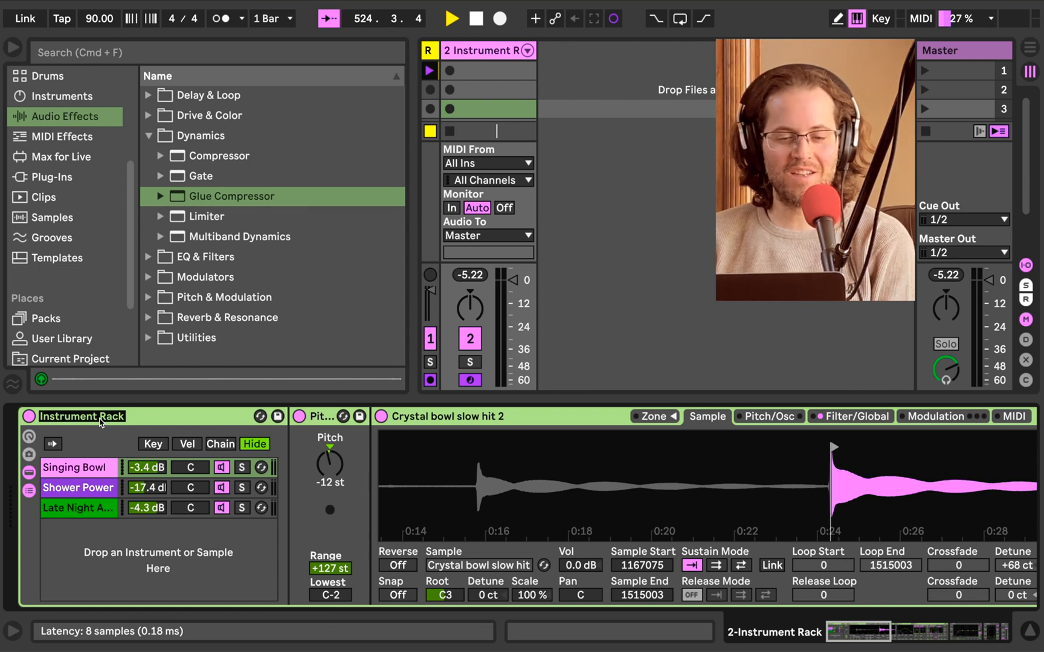
{"action": "type", "text": "Multi Awesome"}
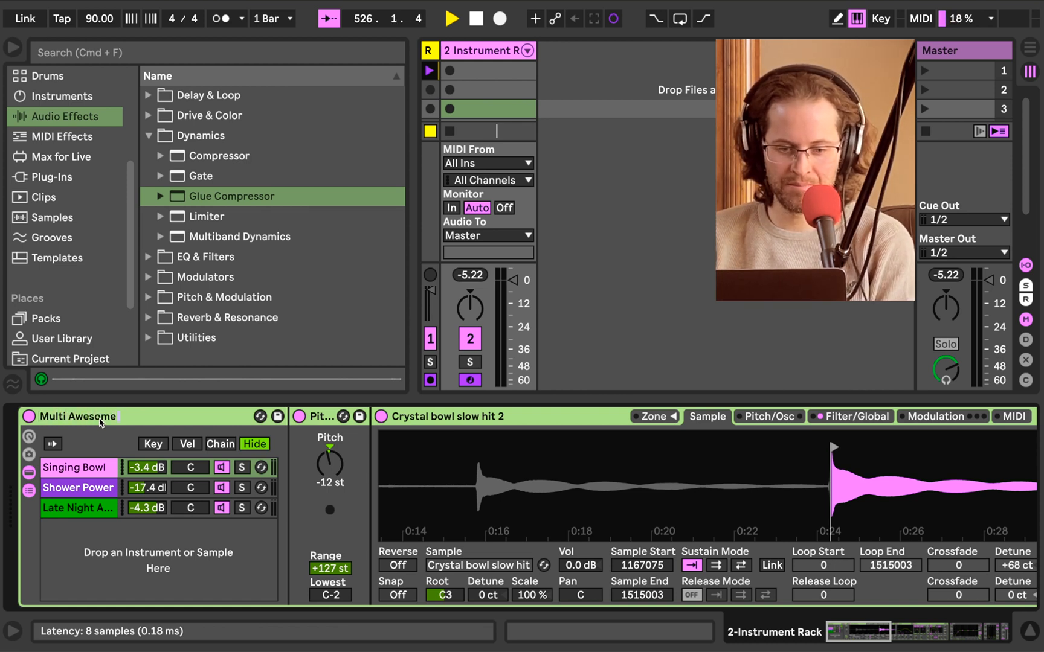
{"action": "key", "text": "Return"}
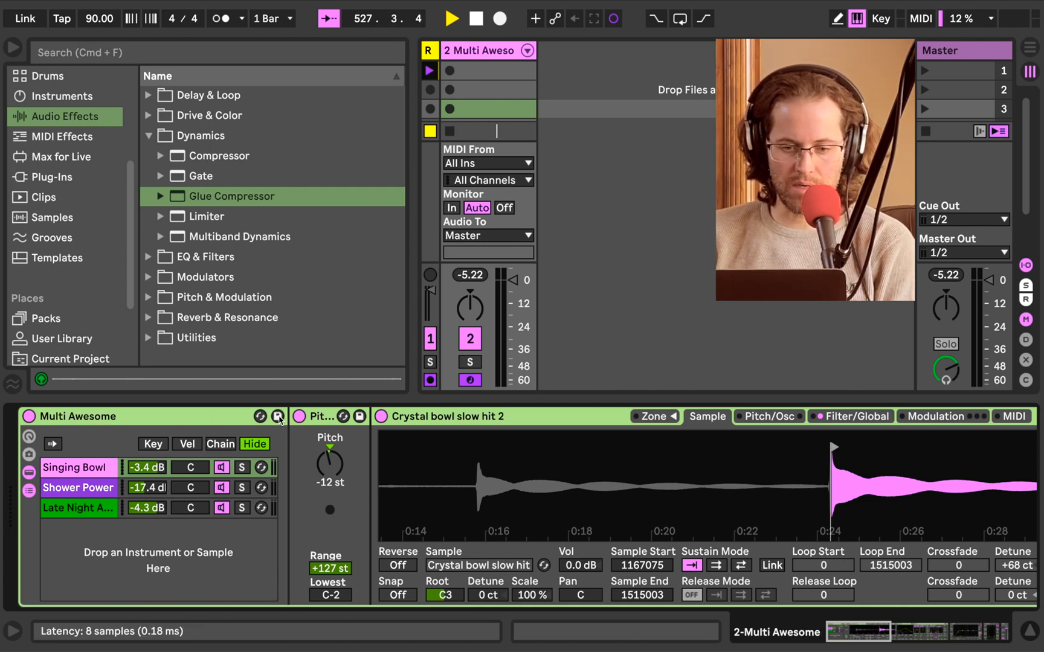
Save the rack as the preset Multi Awesome in the User Library, and widen the browser to show full file names.
{"action": "left_click", "coordinate": [279, 418]}
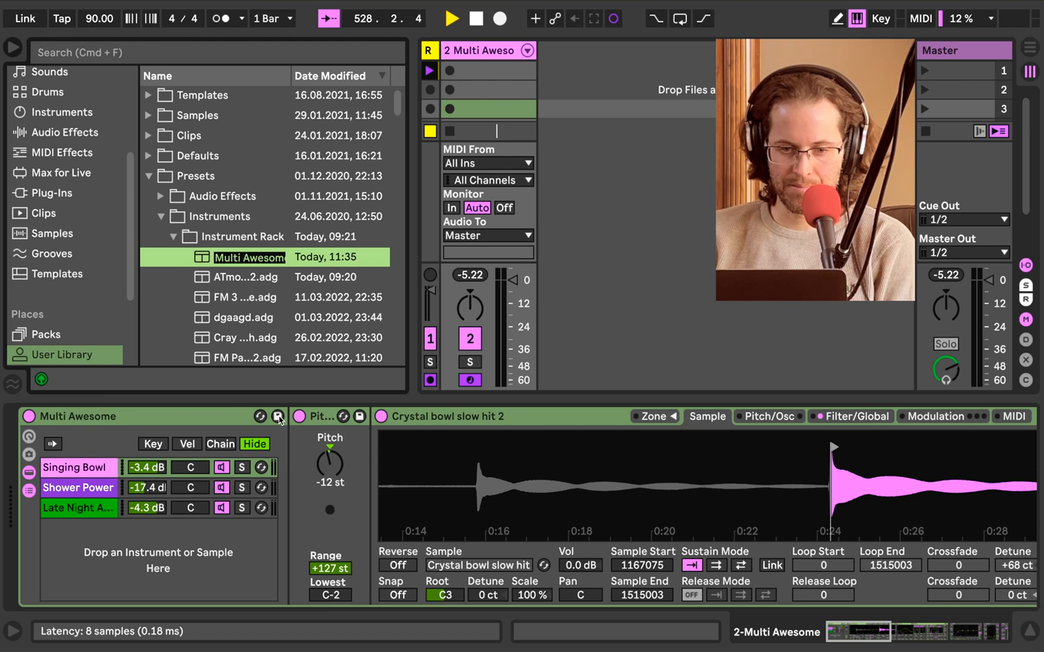
{"action": "key", "text": "Return"}
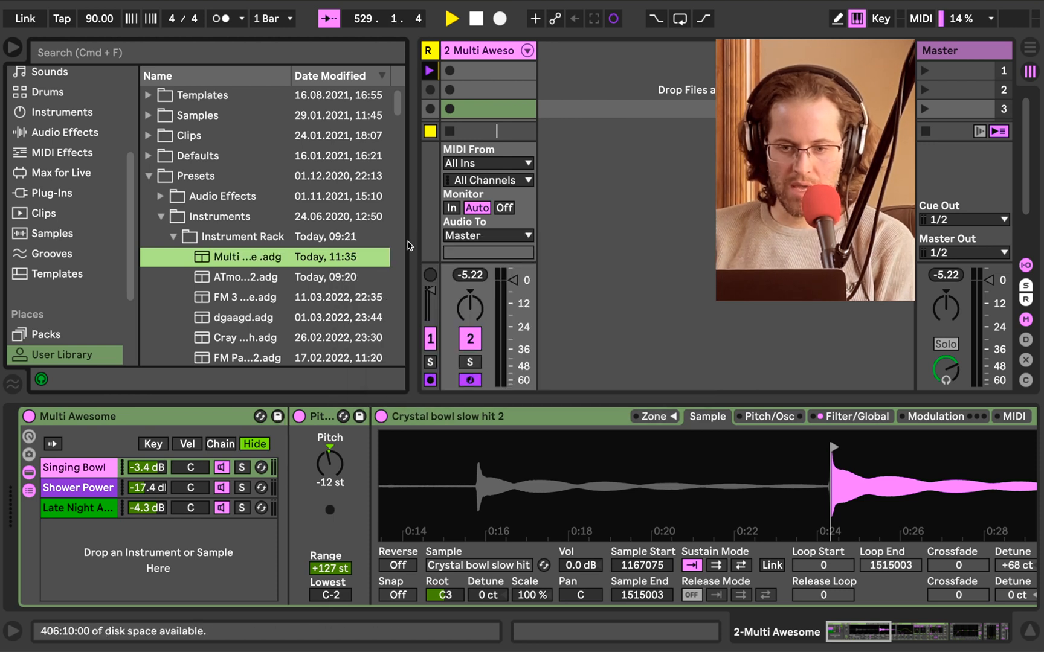
{"action": "left_click_drag", "start_coordinate": [410, 233], "coordinate": [514, 235]}
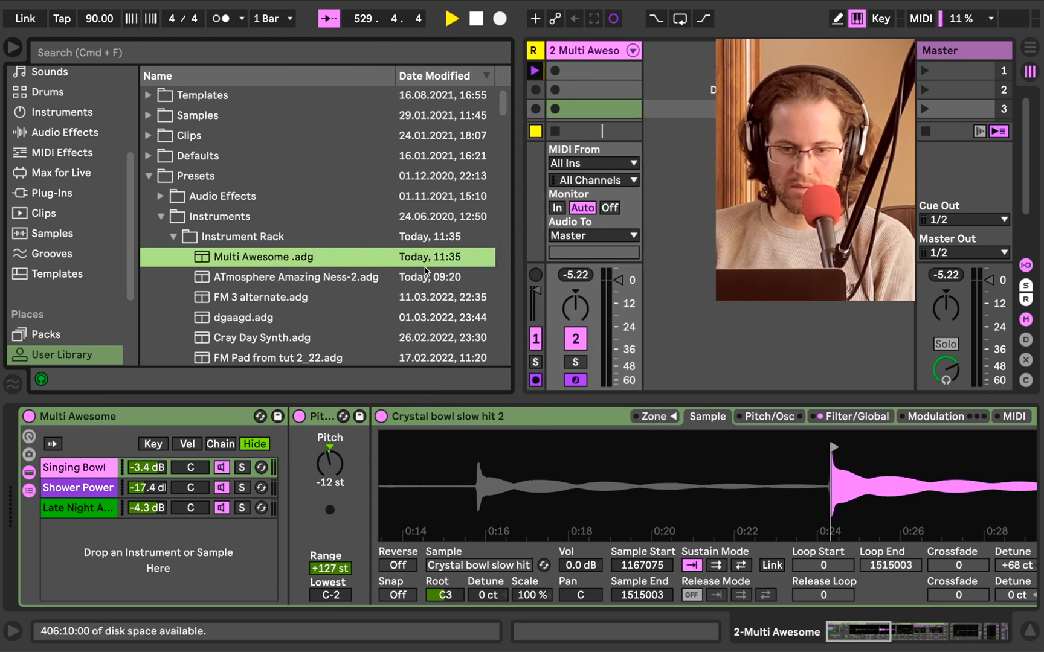
Examine where the saved rack sits in the User Library's Presets folder and its Instruments subfolder.
{"action": "scroll", "coordinate": [374, 285], "scroll_direction": "down", "scroll_amount": 1}
{"action": "left_click", "coordinate": [155, 161]}
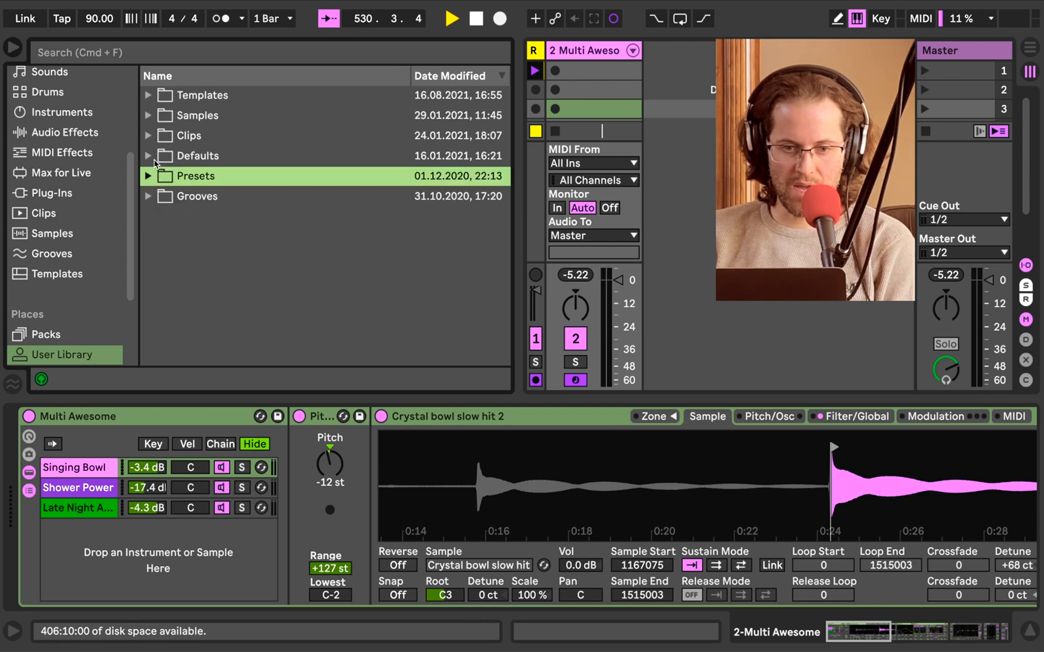
{"action": "scroll", "coordinate": [70, 266], "scroll_direction": "down", "scroll_amount": 3}
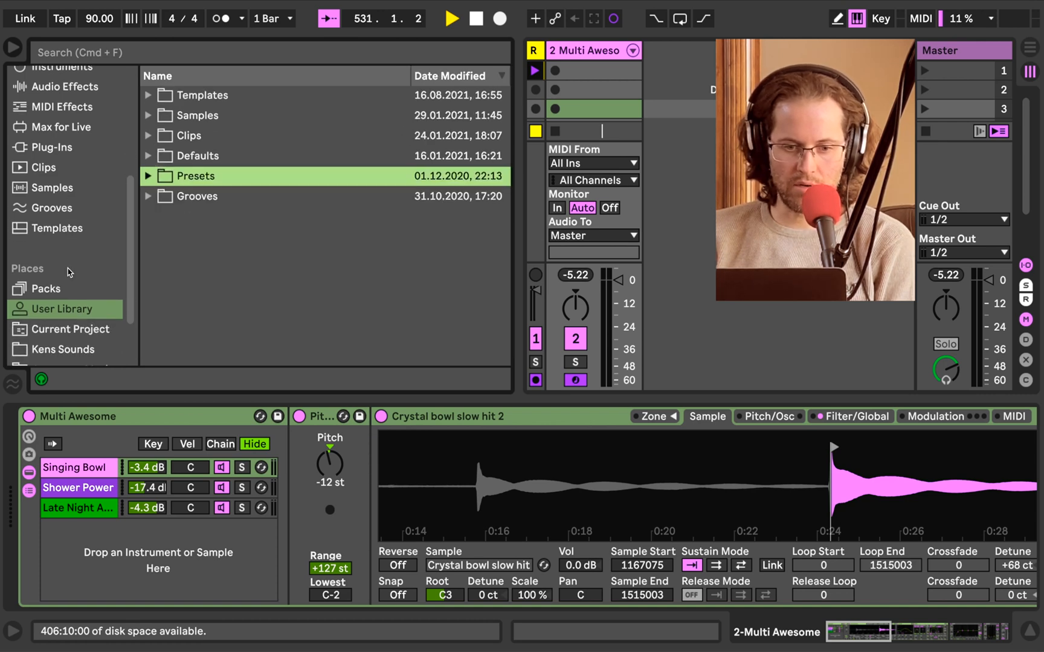
{"action": "left_click", "coordinate": [56, 331]}
{"action": "left_click", "coordinate": [60, 313]}
{"action": "left_click", "coordinate": [148, 177]}
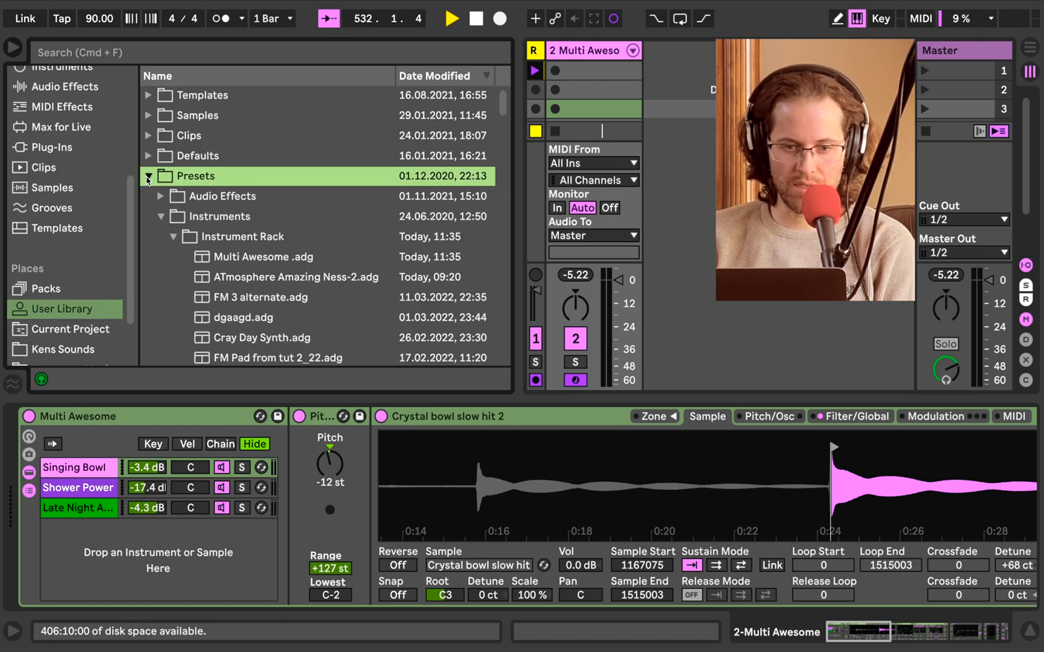
{"action": "left_click", "coordinate": [162, 216]}
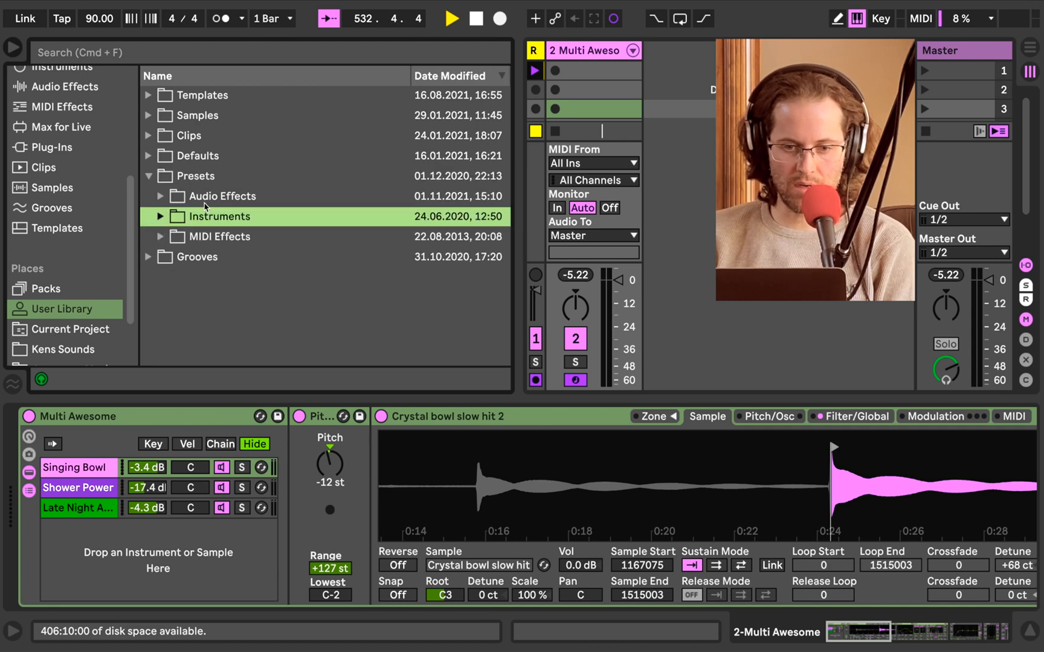
Load the saved Multi Awesome preset from the User Library's Instrument Rack folder onto a new MIDI track and arm that track.
{"action": "left_click", "coordinate": [164, 218]}
{"action": "left_click", "coordinate": [178, 236]}
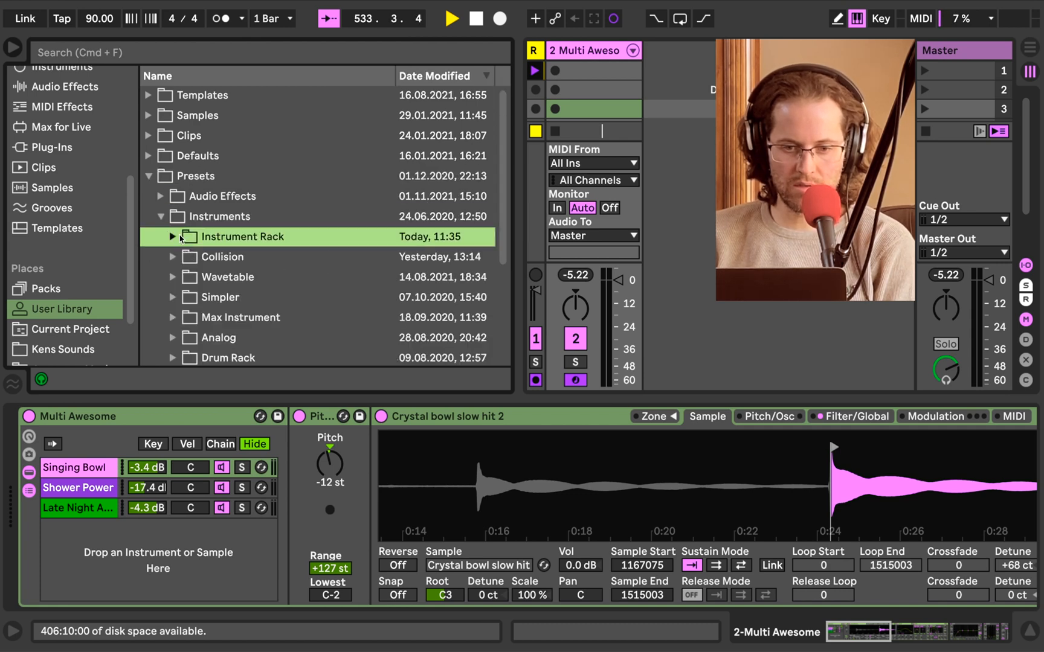
{"action": "left_click", "coordinate": [173, 236]}
{"action": "left_click_drag", "start_coordinate": [250, 264], "coordinate": [692, 71]}
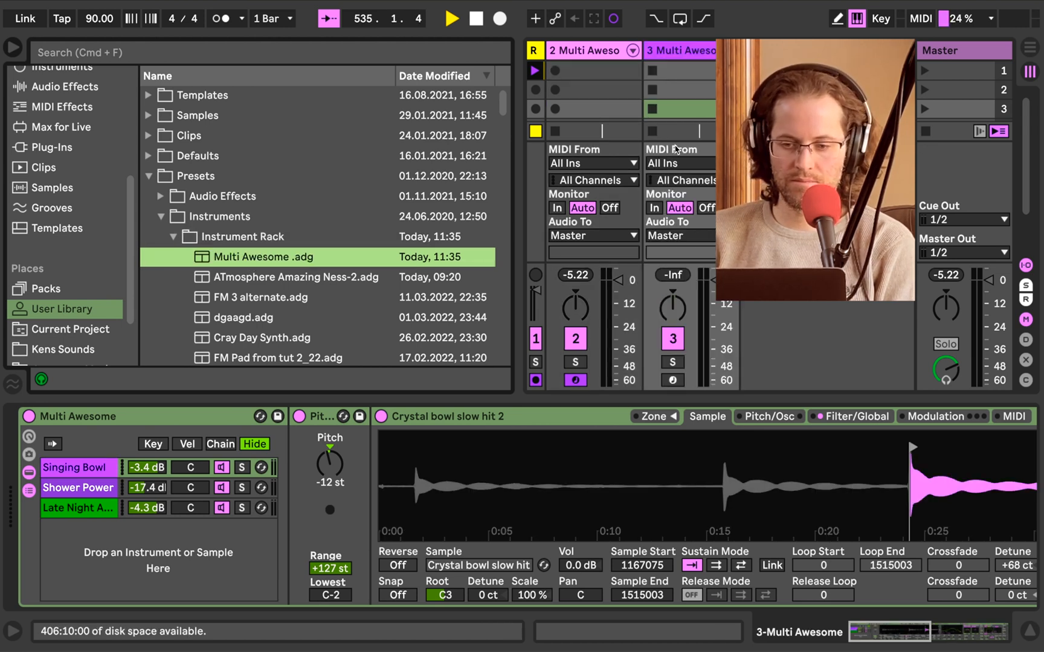
{"action": "left_click", "coordinate": [671, 379]}
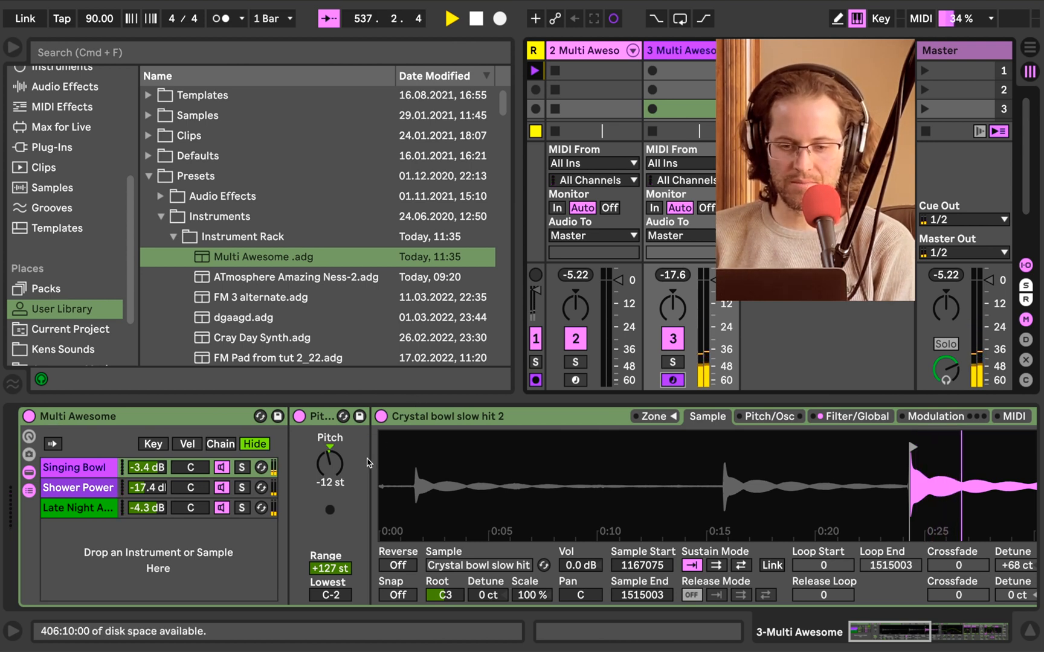
Delete the duplicate Multi Awesome track and re-arm the original Multi Awesome track.
{"action": "left_click", "coordinate": [690, 51]}
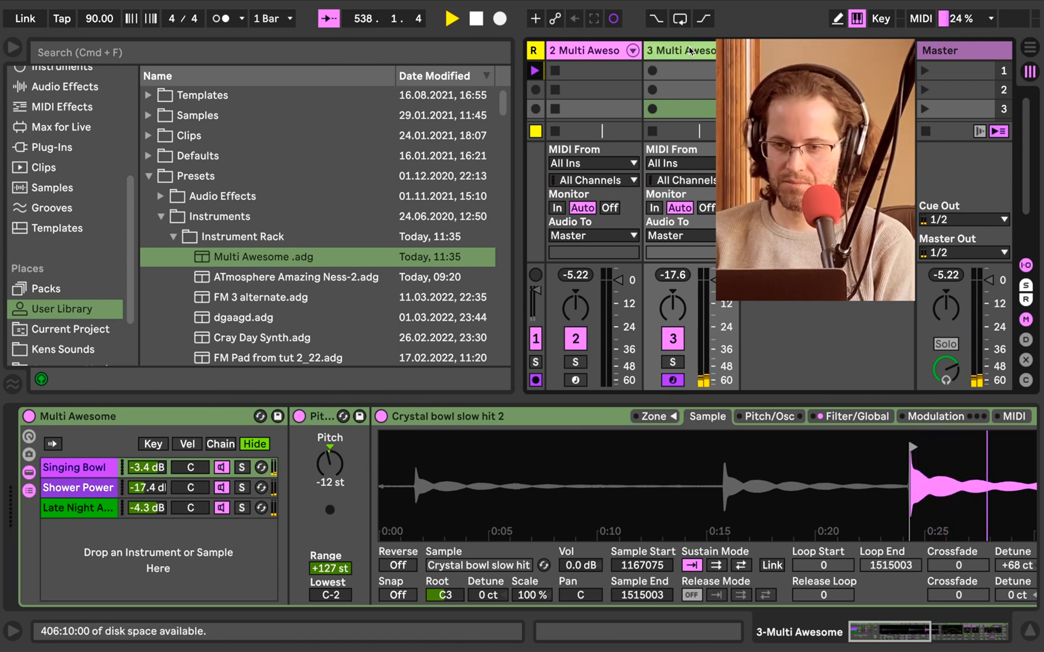
{"action": "key", "text": "Delete"}
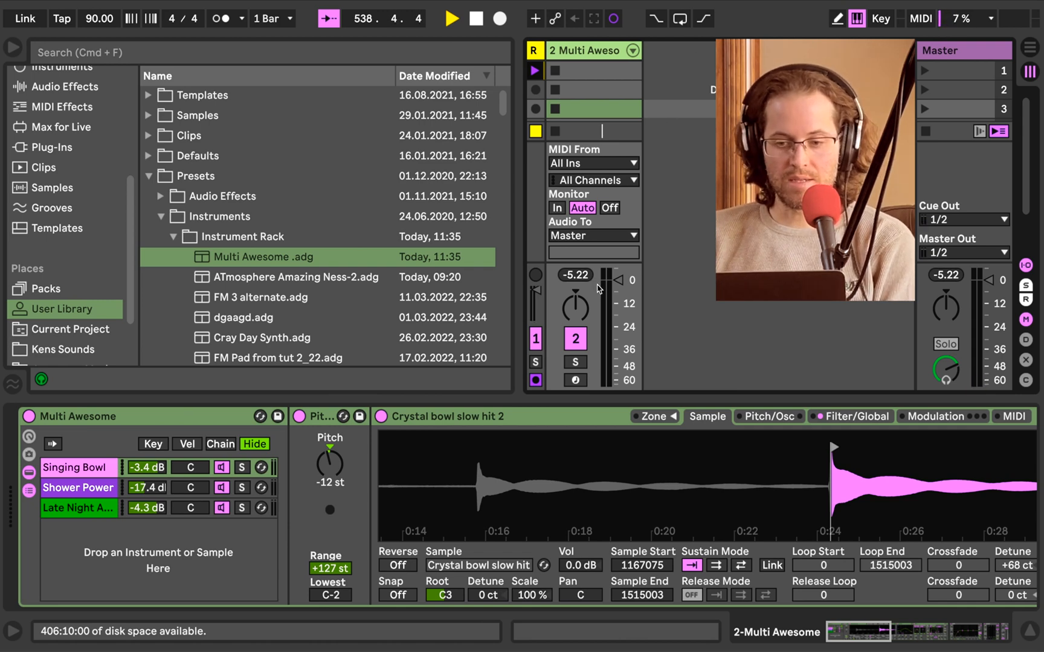
{"action": "left_click", "coordinate": [577, 380]}
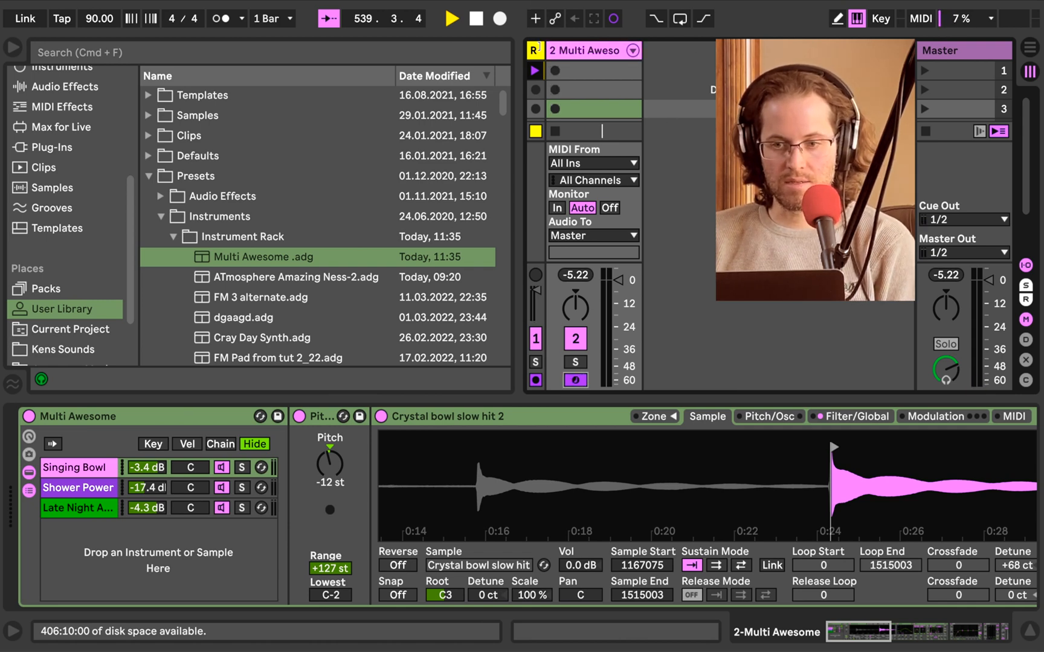
Widen the R track, view the waveform of its recorded clip R 1, and return to the Multi Awesome track's devices.
{"action": "left_click_drag", "start_coordinate": [540, 51], "coordinate": [611, 51]}
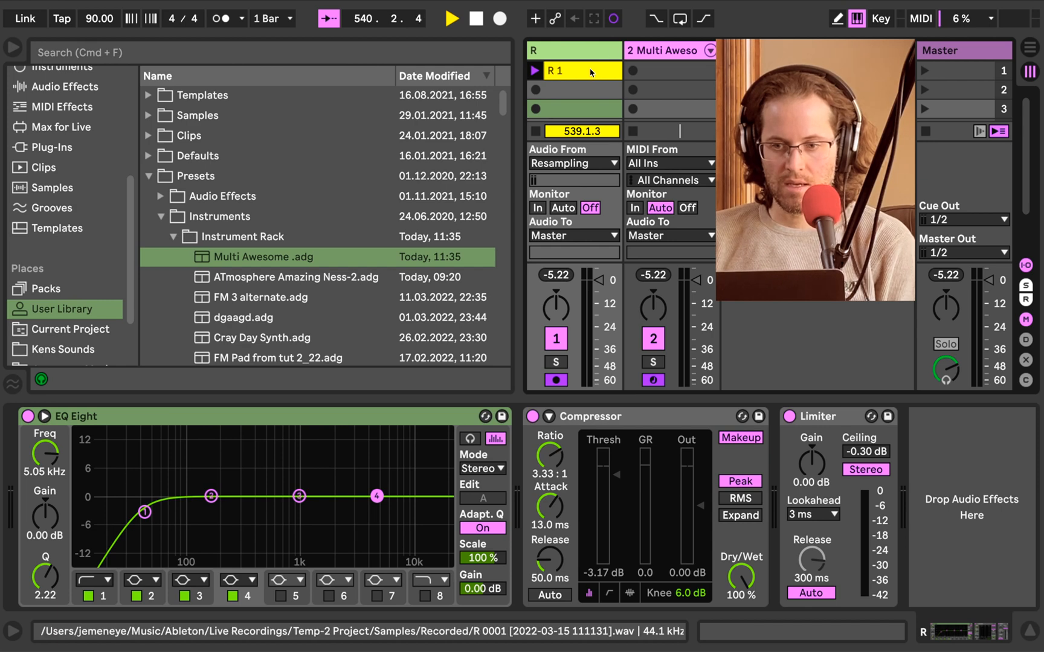
{"action": "left_click", "coordinate": [590, 72]}
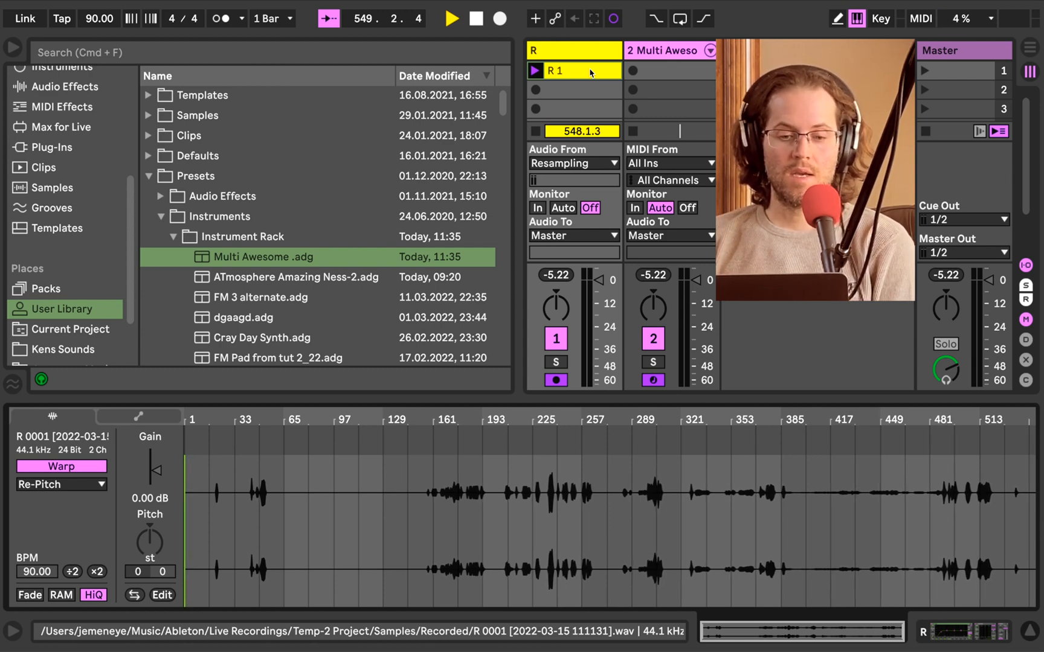
{"action": "double_click", "coordinate": [652, 51]}
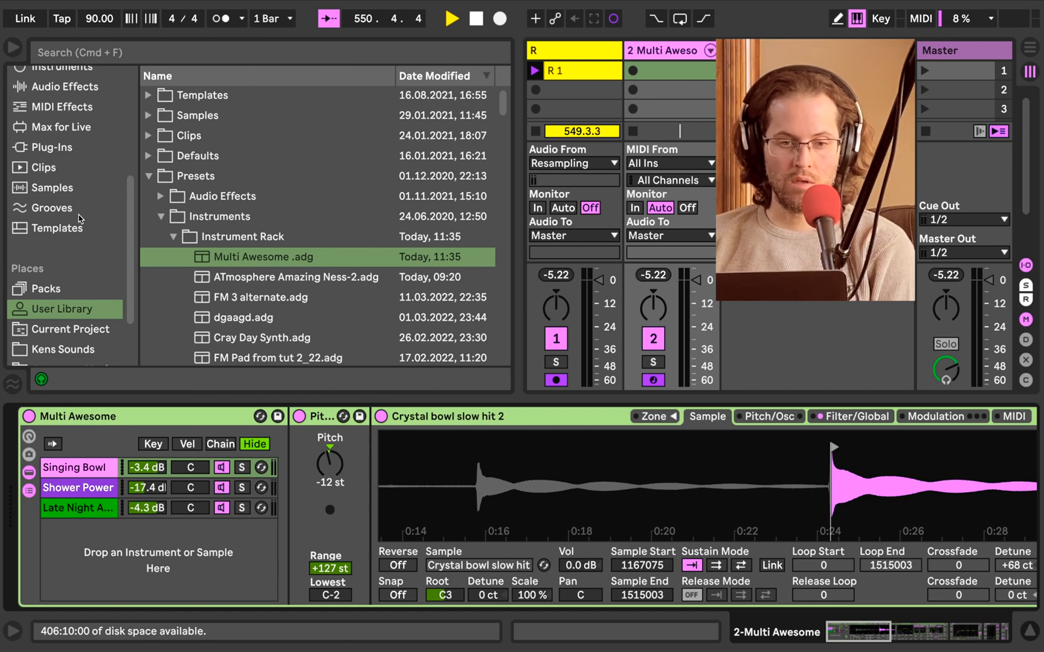
Browse the built-in Instruments category in the browser and select Collision.
{"action": "left_click", "coordinate": [63, 86]}
{"action": "scroll", "coordinate": [63, 84], "scroll_direction": "up", "scroll_amount": 1}
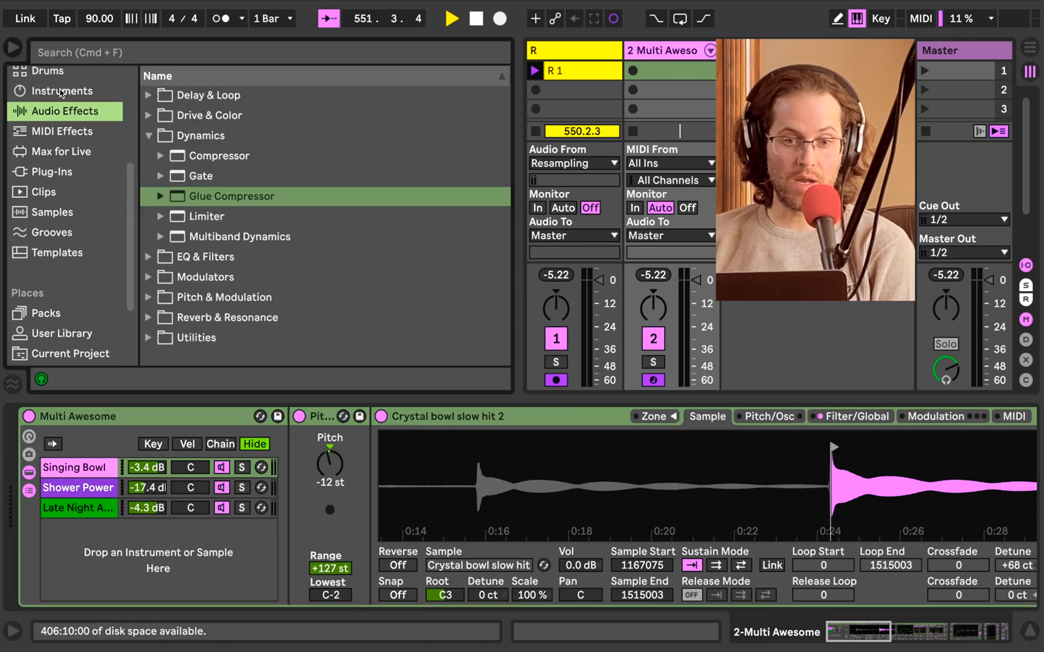
{"action": "left_click", "coordinate": [63, 90]}
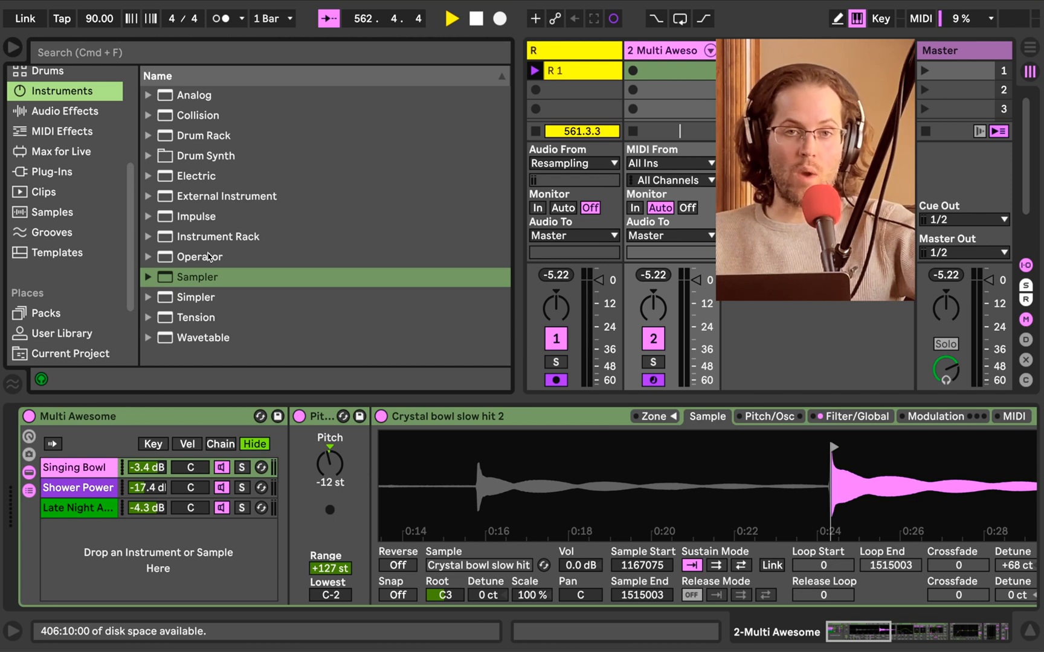
{"action": "left_click", "coordinate": [193, 115]}
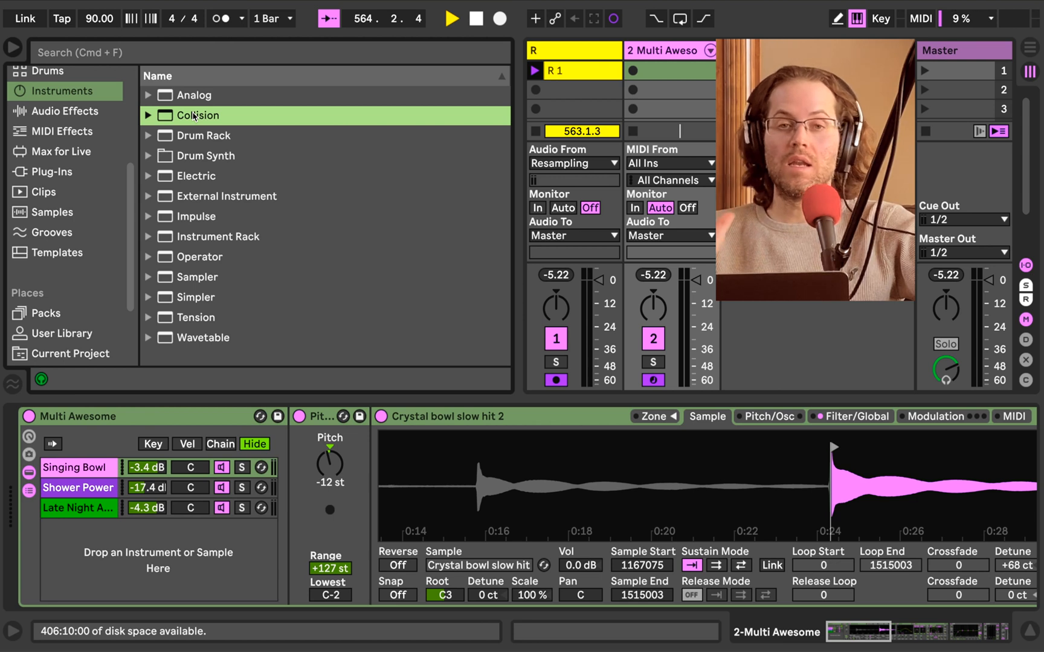